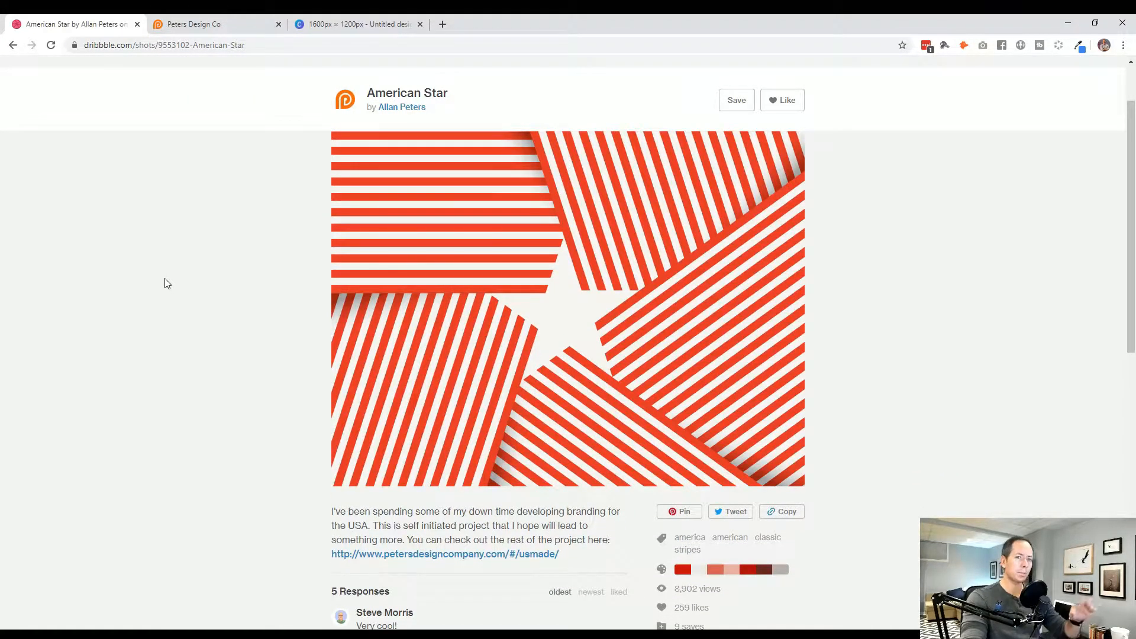
Step: Look through the U.S. Made project images on the Peters Design Co page, and close that page
scroll(165, 278, "up", 2)
left_click(184, 28)
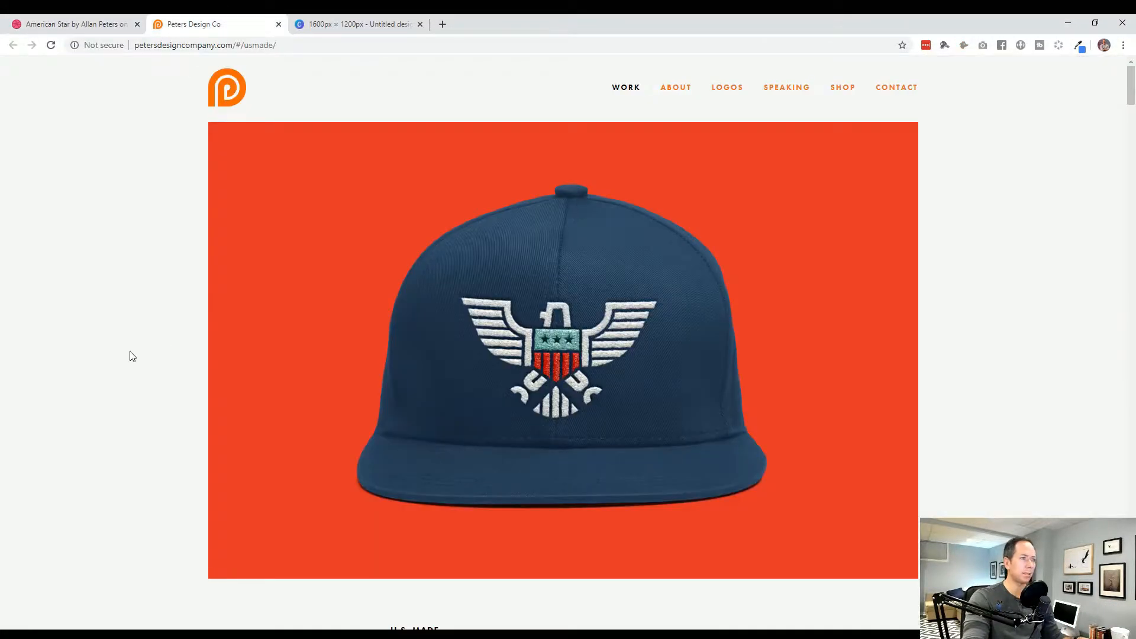
scroll(135, 353, "down", 5)
scroll(135, 354, "down", 6)
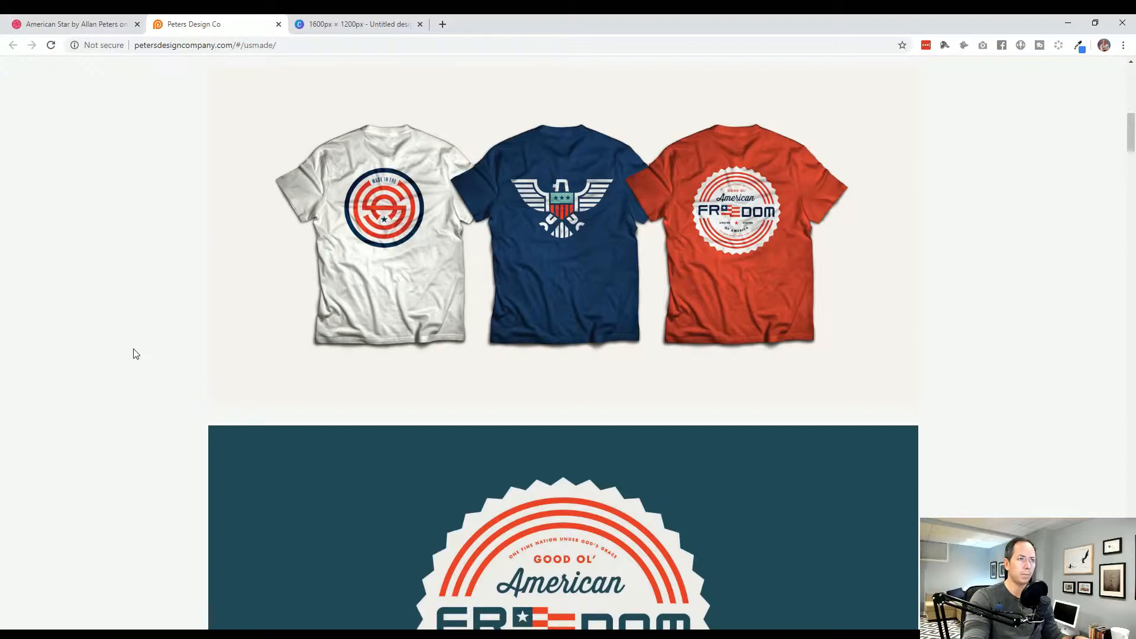
scroll(136, 354, "down", 7)
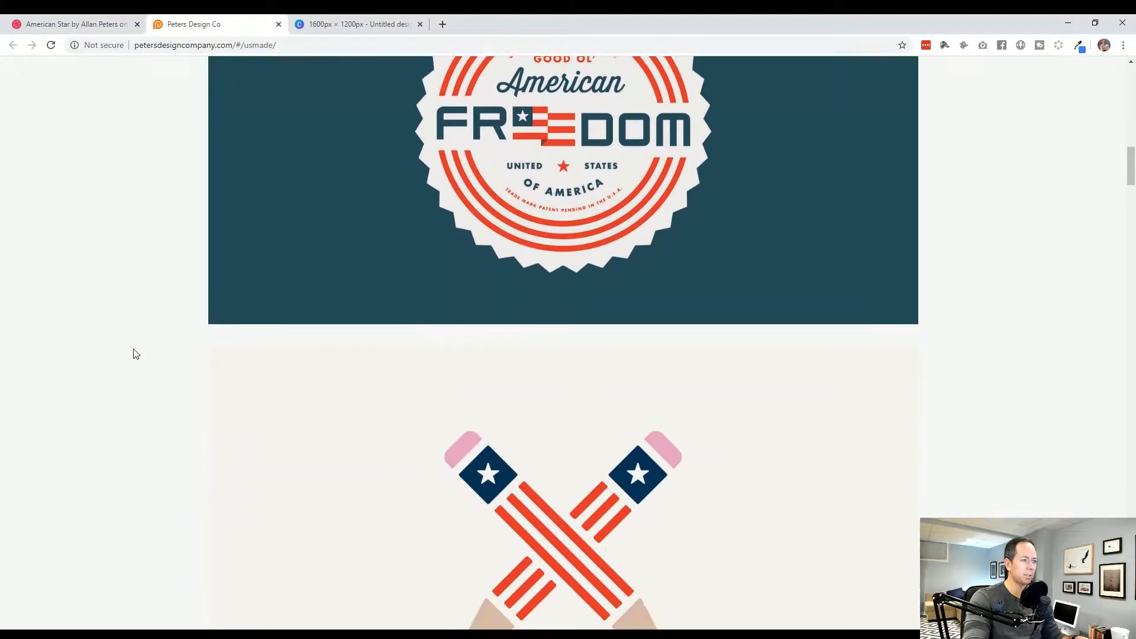
scroll(135, 354, "down", 17)
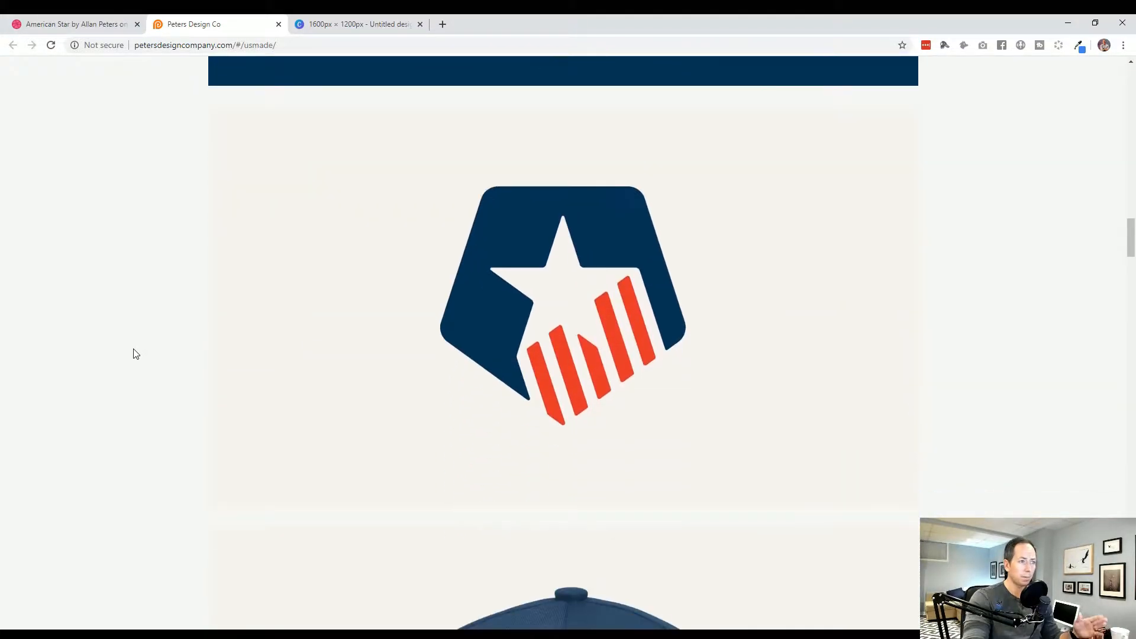
scroll(136, 354, "down", 14)
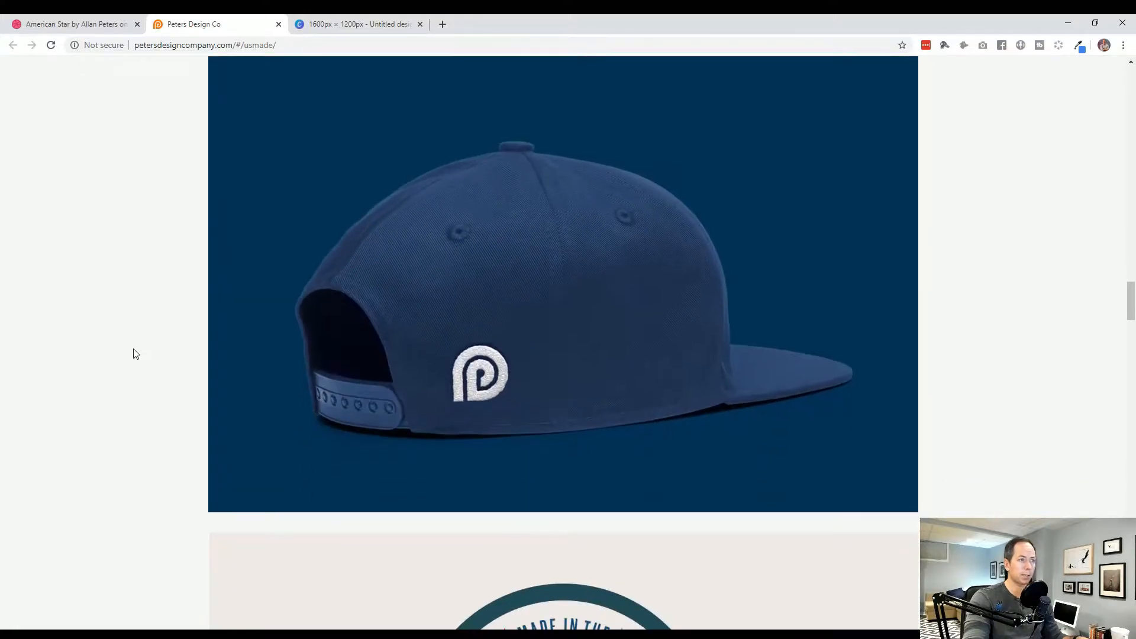
scroll(136, 354, "down", 7)
scroll(135, 354, "down", 19)
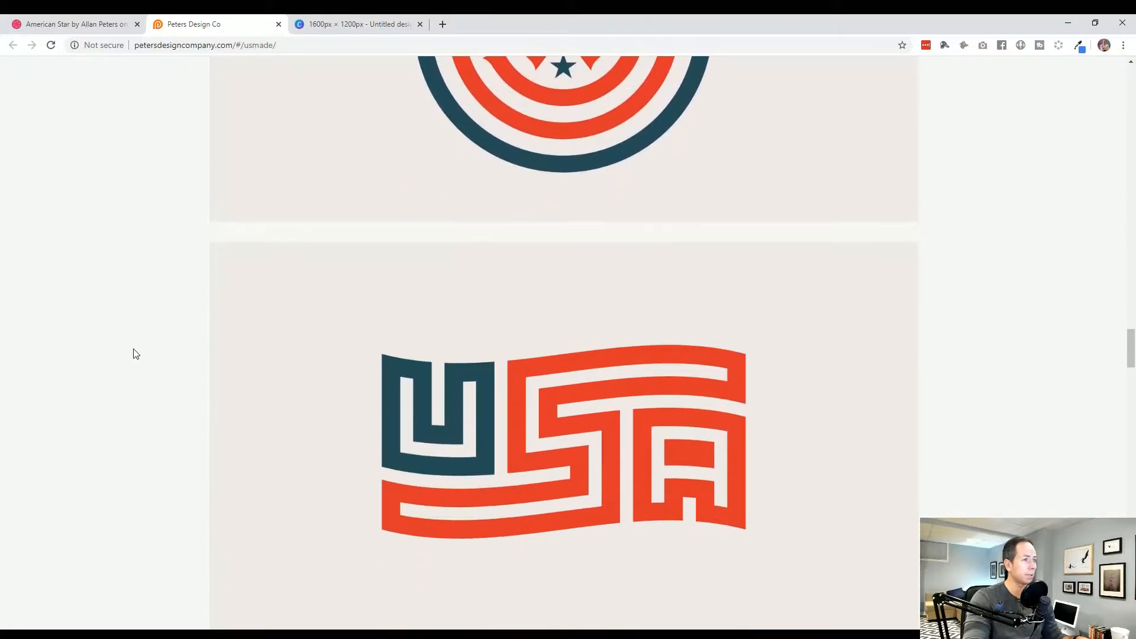
scroll(137, 370, "up", 20)
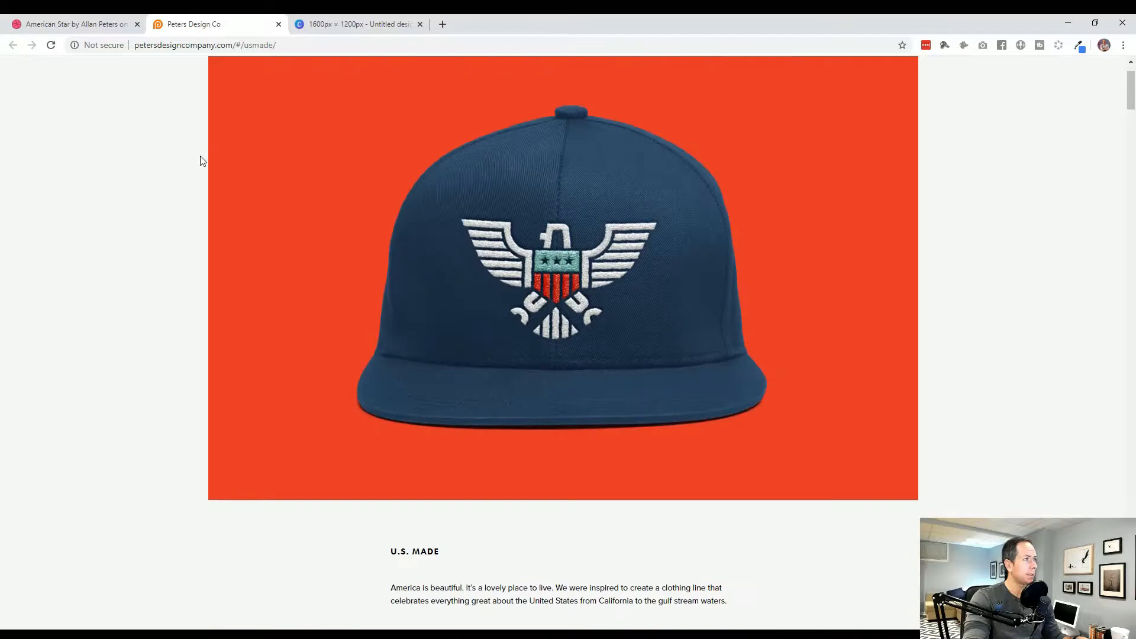
left_click(278, 25)
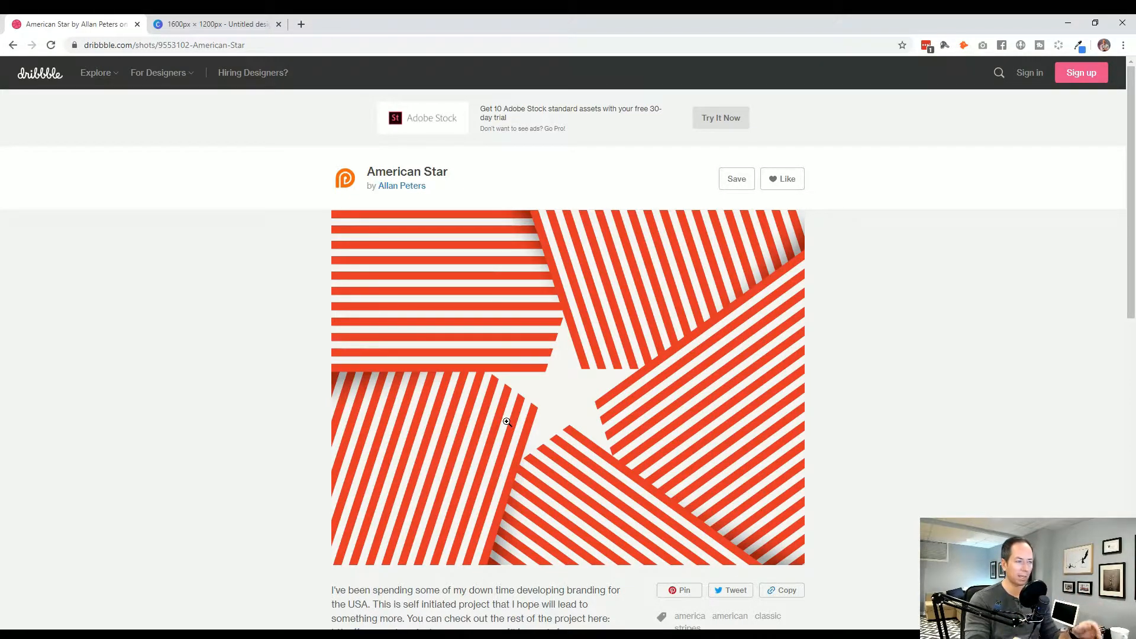
Step: Duplicate the striped star page in the 1600 × 1200 px Canva design and delete the artwork from the copy
left_click(236, 25)
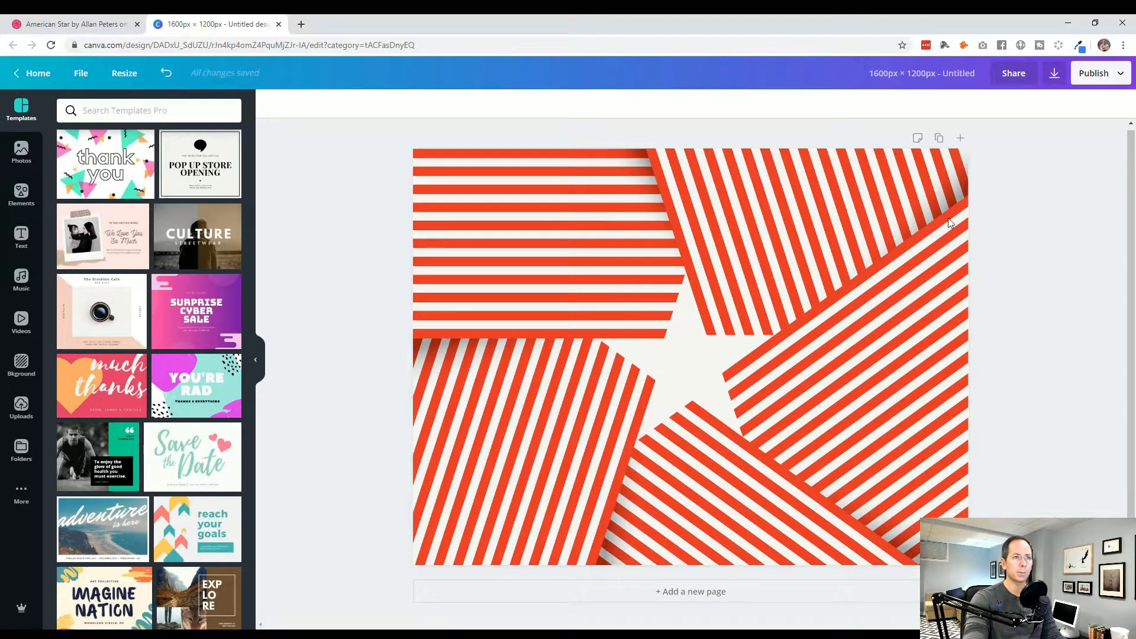
left_click(938, 137)
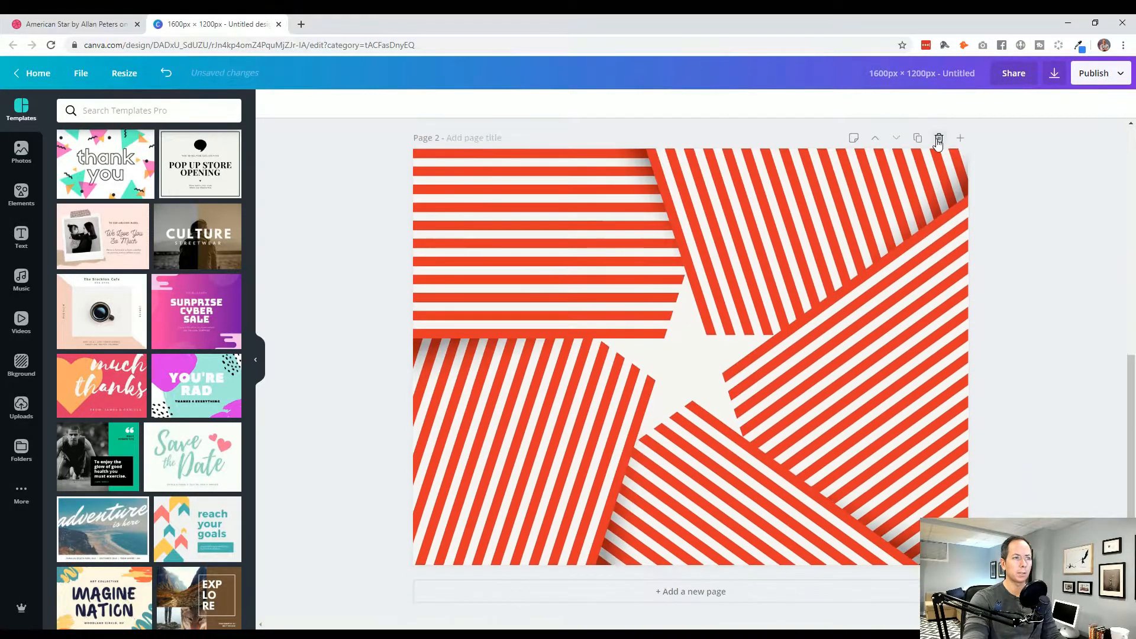
left_click(796, 276)
key("Delete")
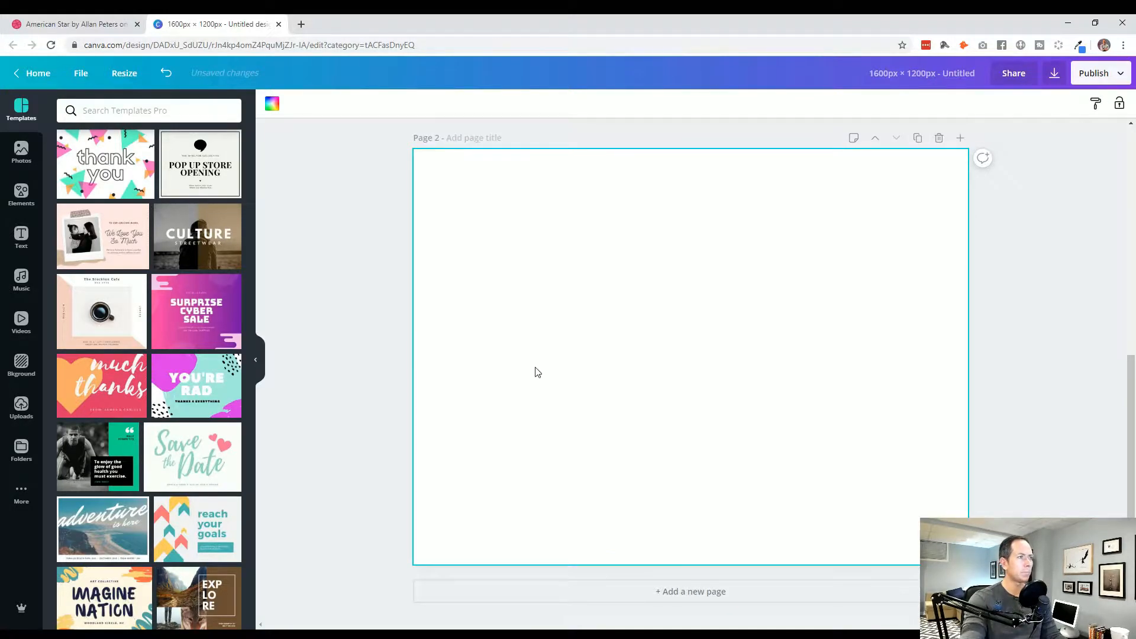
scroll(537, 372, "up", 3)
scroll(537, 372, "up", 5)
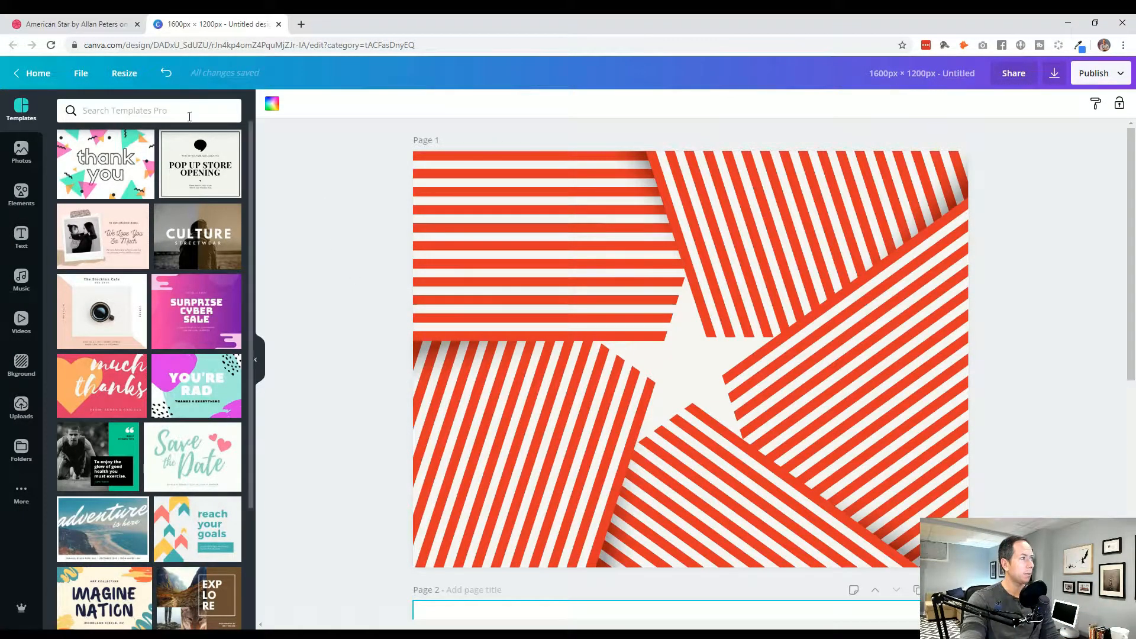
Step: Open the canva.com home page in a new browser tab
left_click(301, 23)
type("canva")
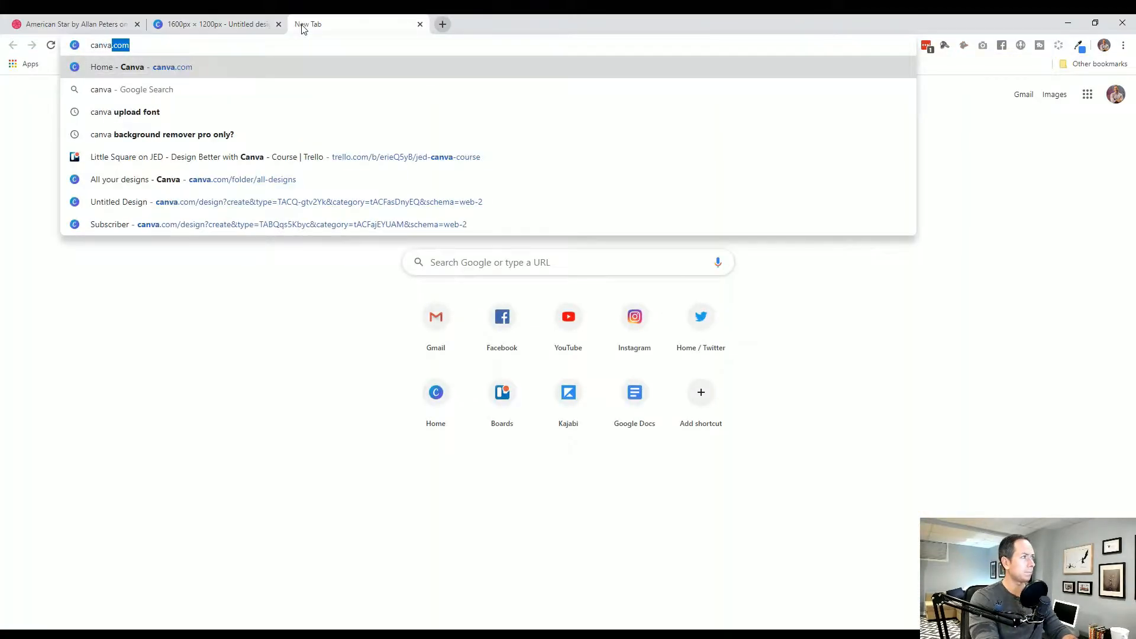
key("Return")
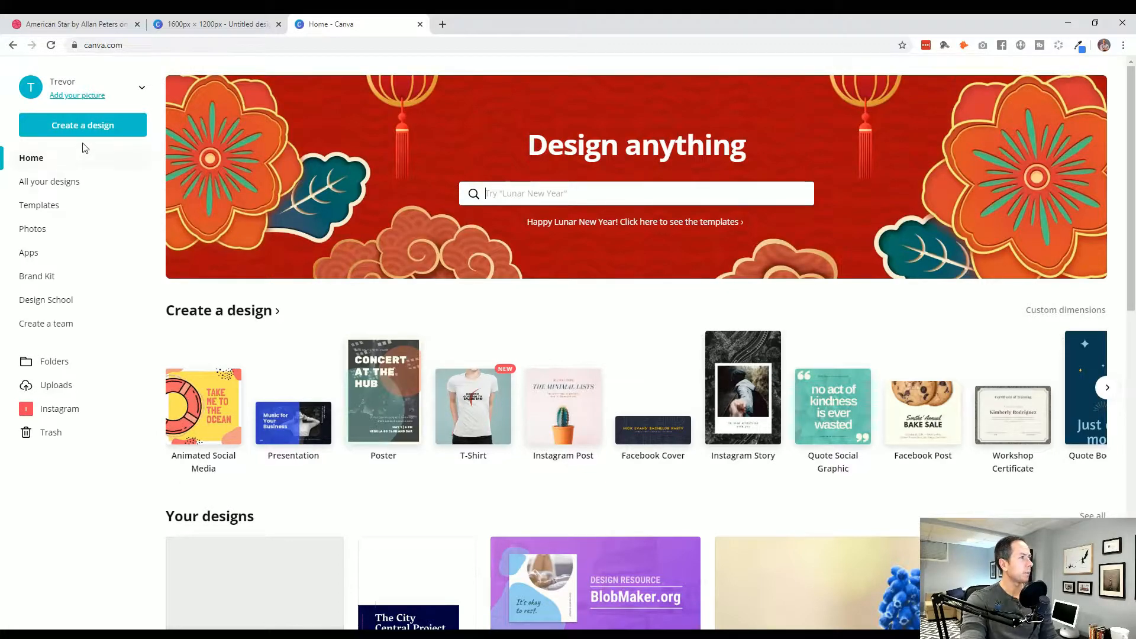
Step: Create a new blank design with custom dimensions of 1920 × 1600 px
left_click(85, 131)
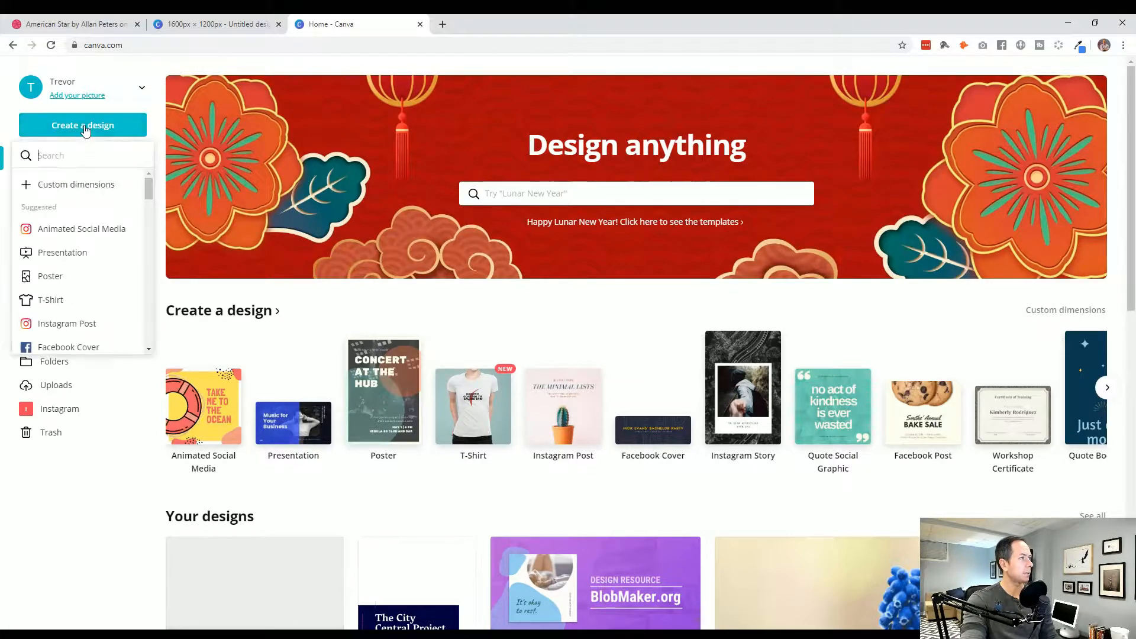
left_click(102, 185)
type("1")
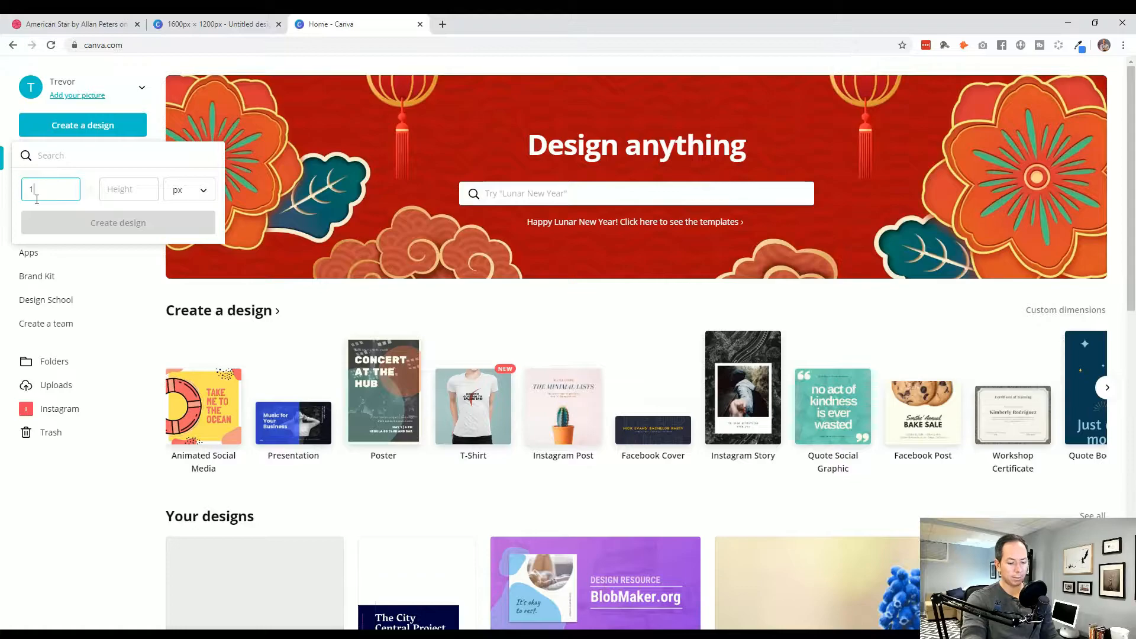
type("920")
key("Tab")
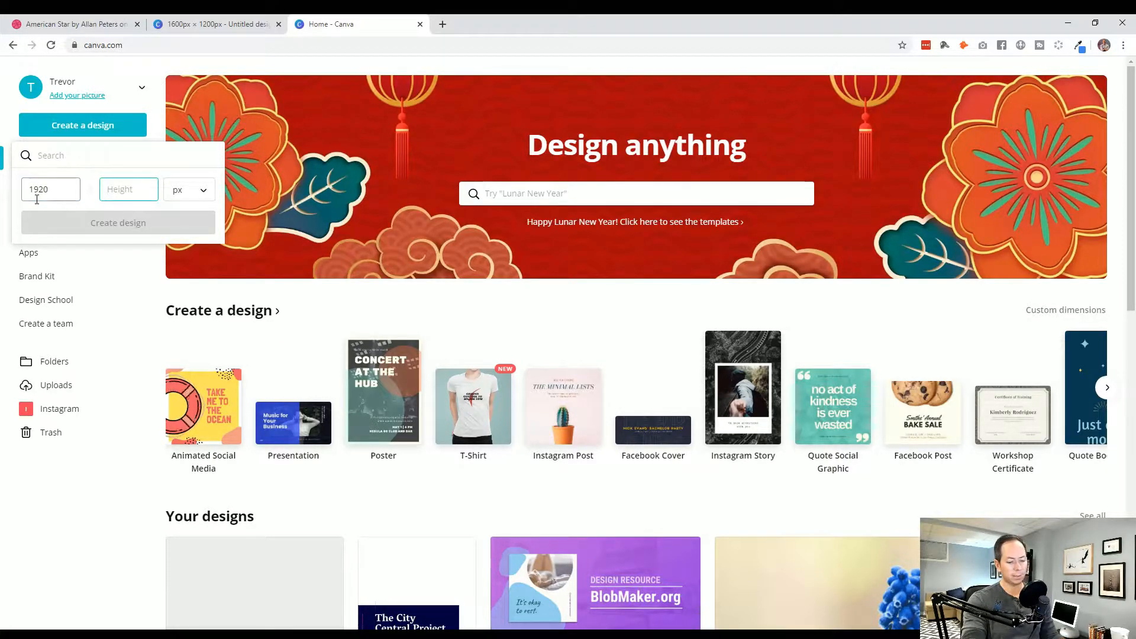
type("1600")
left_click(140, 228)
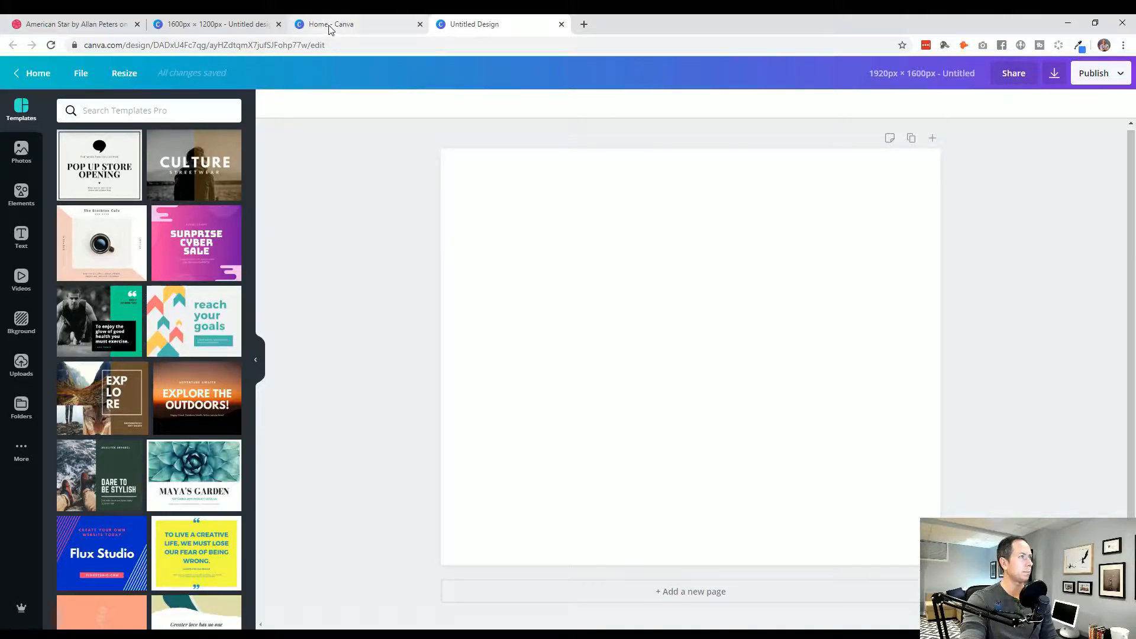
Step: Resize the new blank design to 1920 × 1400 px and close the leftover Canva home page
left_click(122, 73)
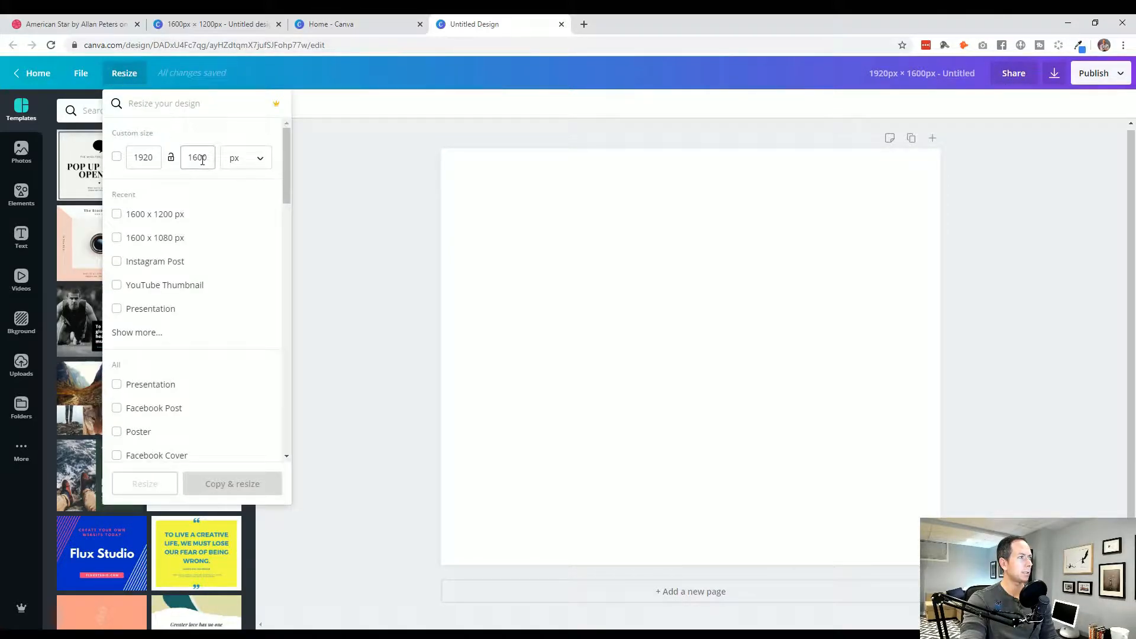
key("BackSpace")
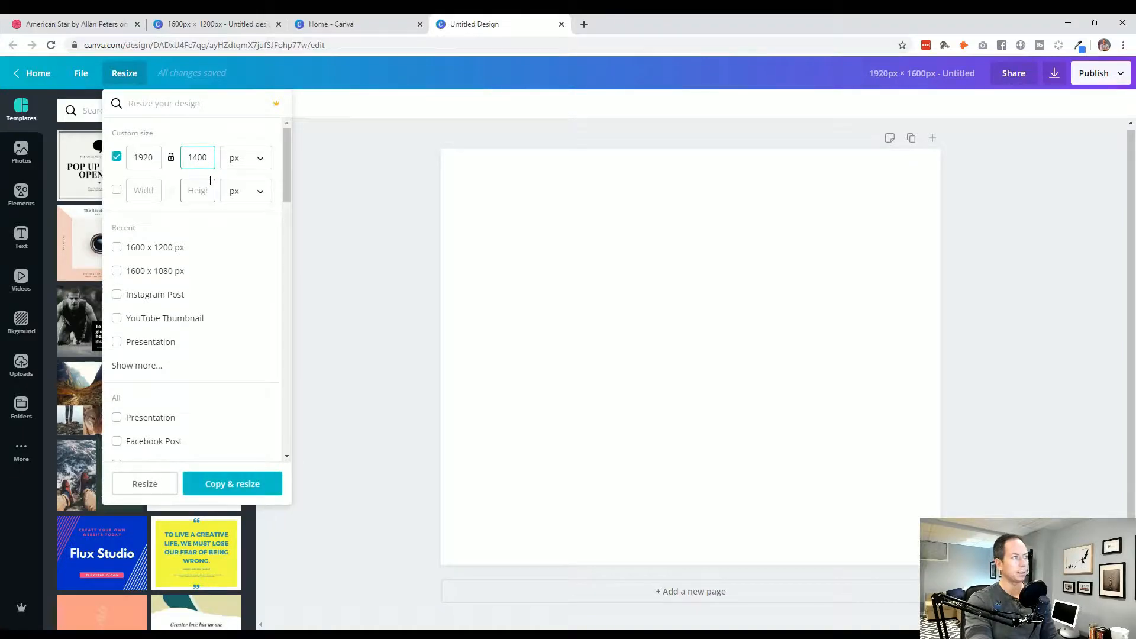
left_click(161, 483)
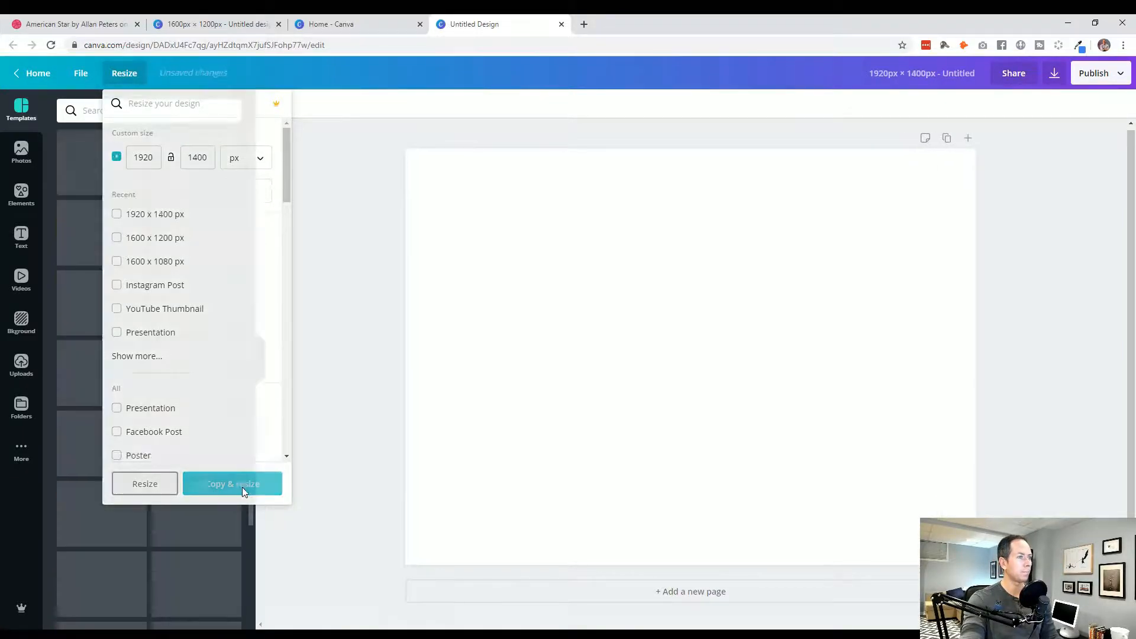
left_click(323, 24)
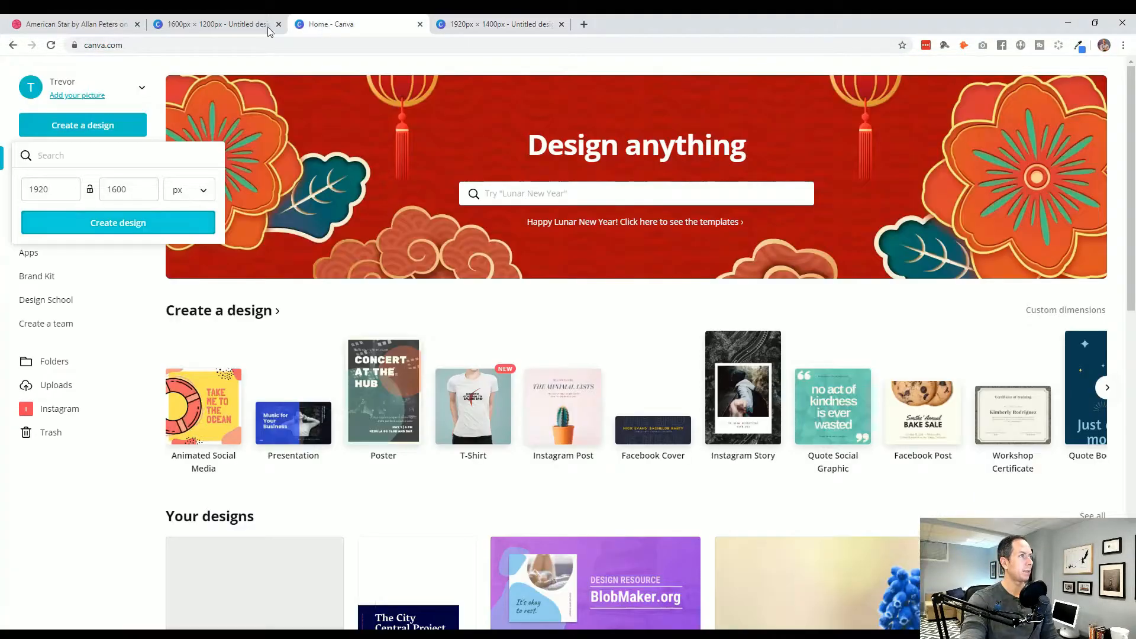
left_click(420, 25)
Step: Sample the red stripe colour from the star artwork in the 1600 × 1200 px design, and return to the blank design
left_click(252, 28)
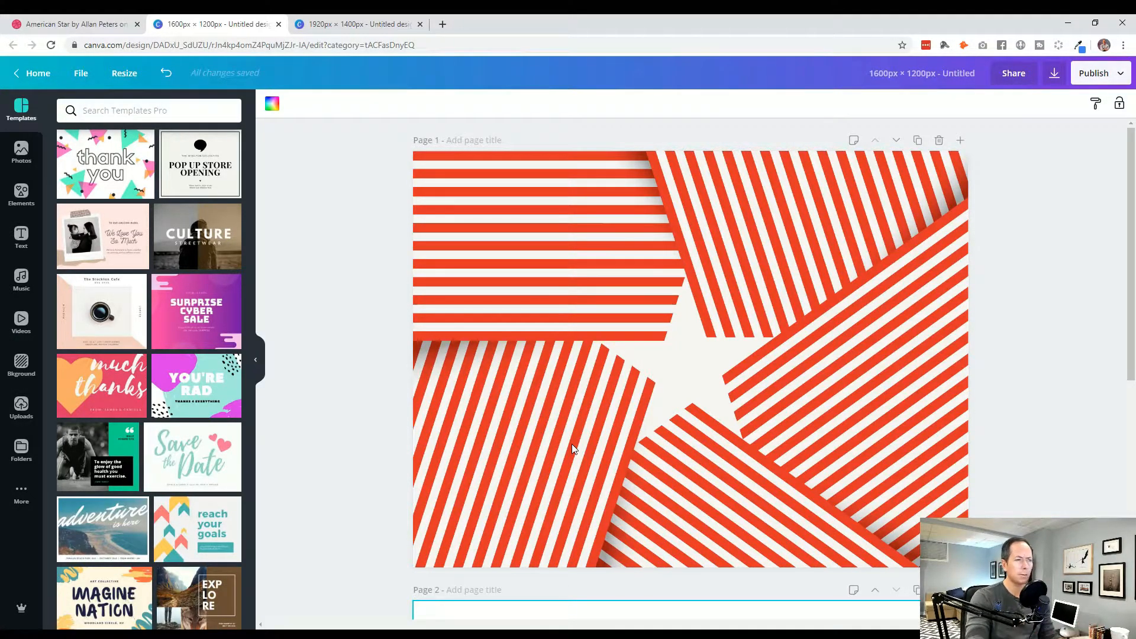
left_click(354, 26)
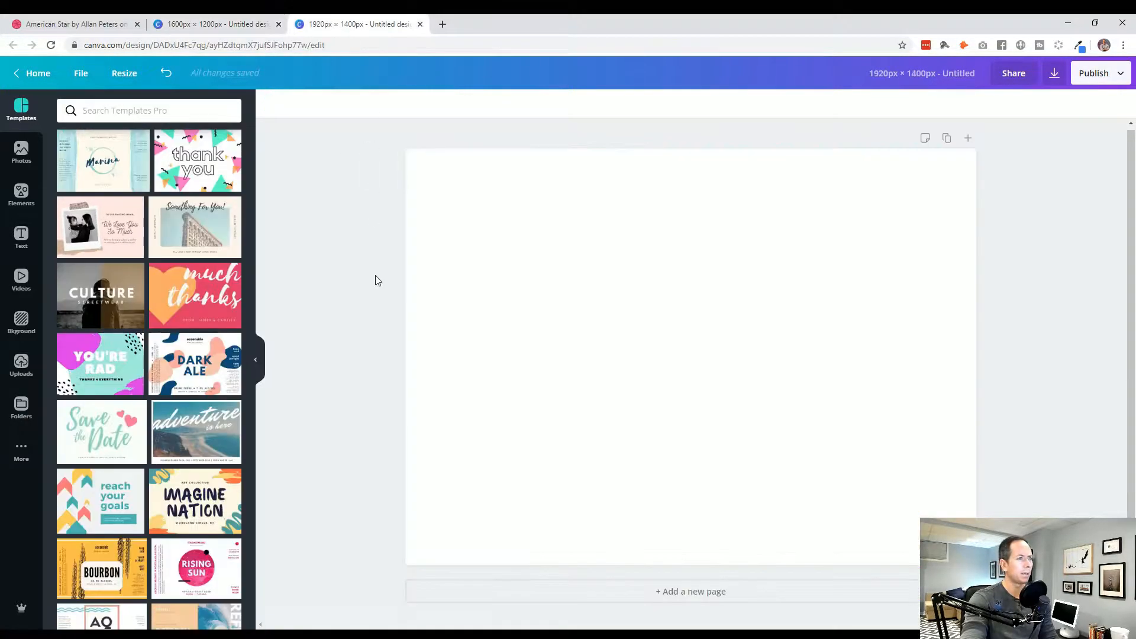
left_click(280, 29)
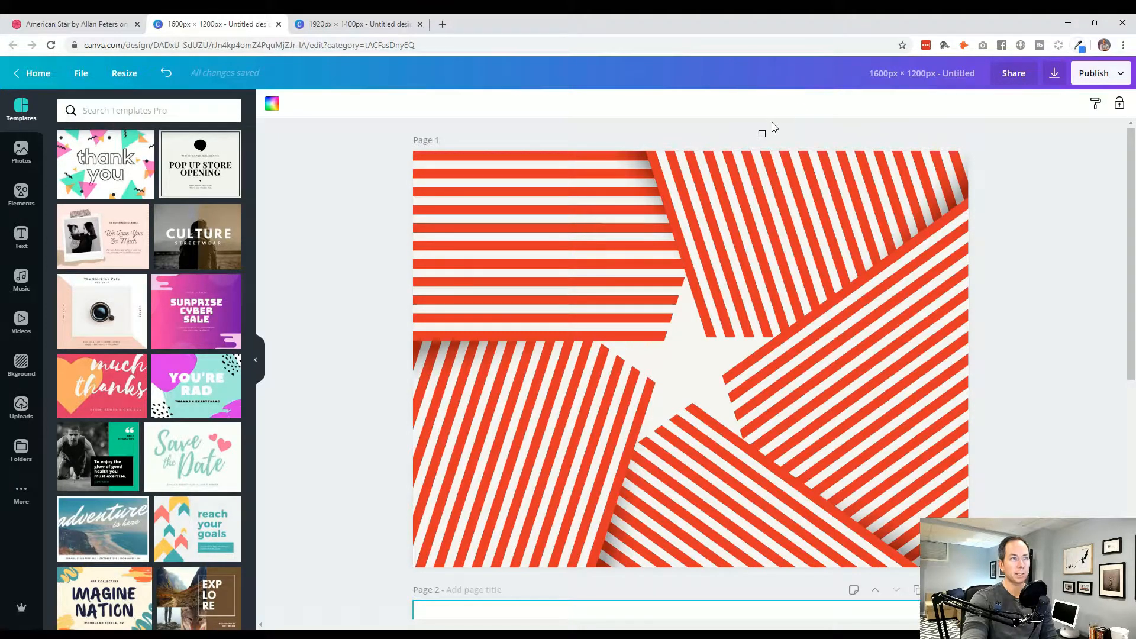
left_click(716, 176)
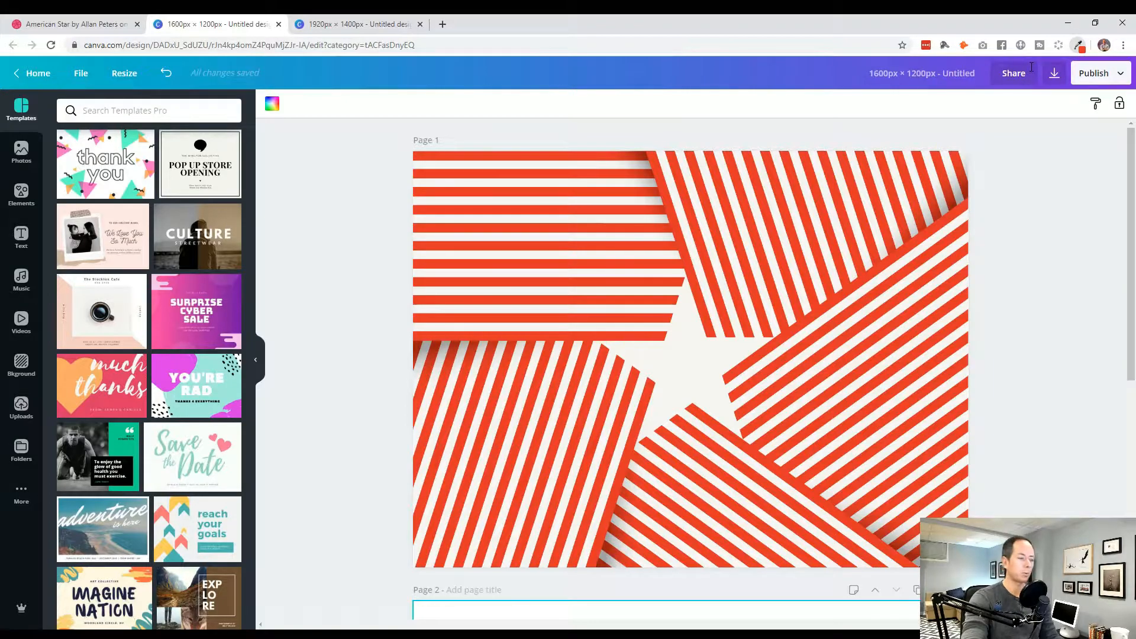
left_click(352, 24)
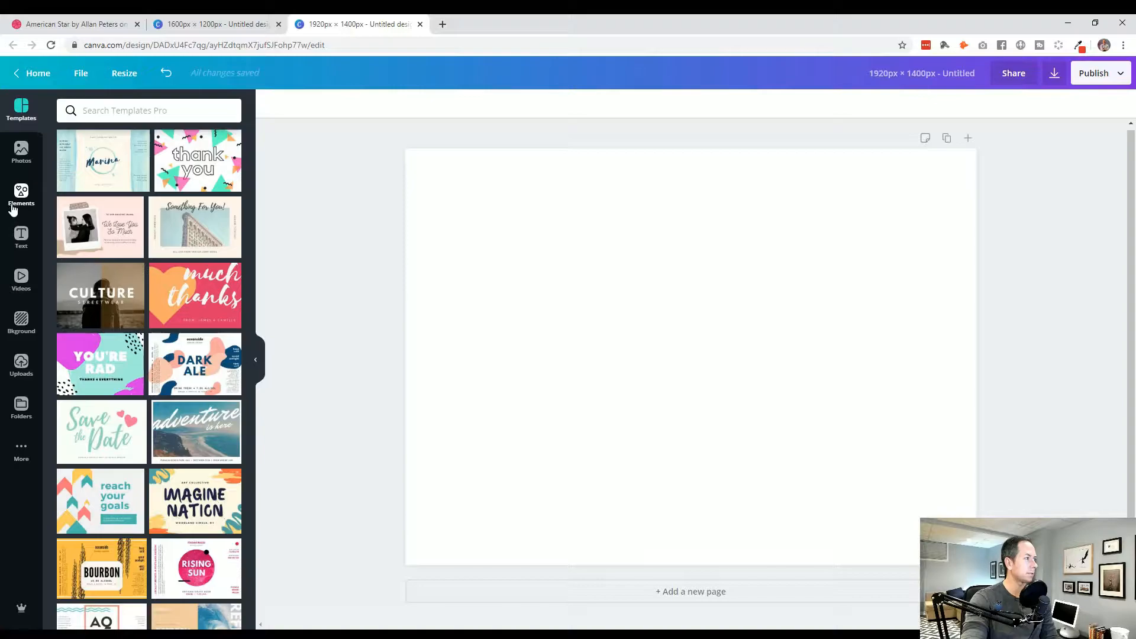
Step: Add a square shape to the blank page and narrow it from its left side into a tall rectangle
left_click(20, 327)
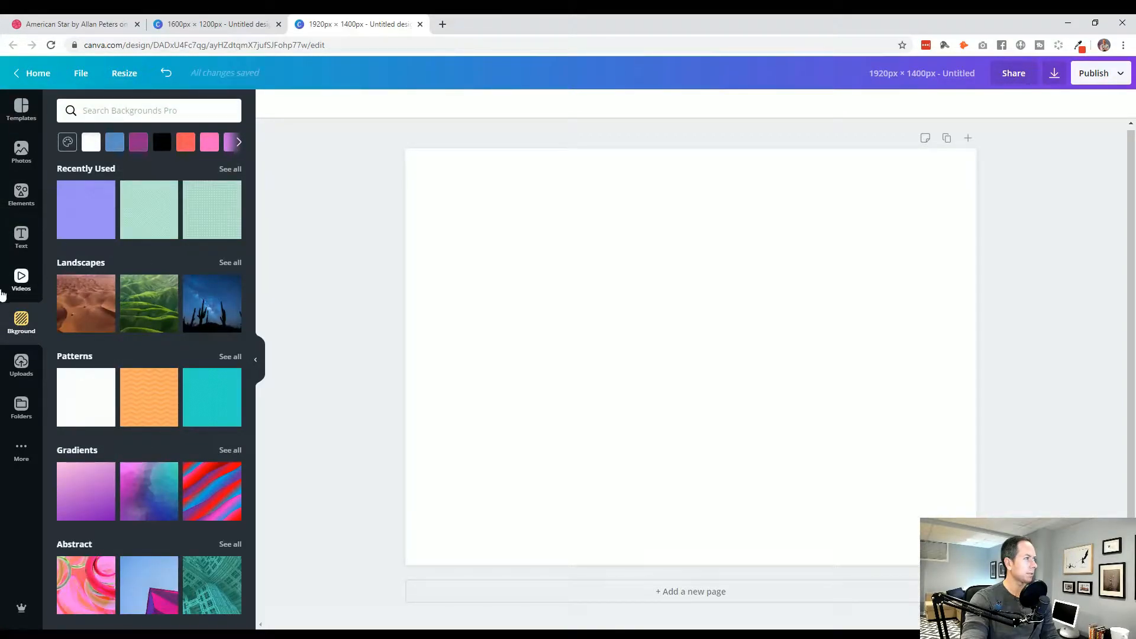
left_click(20, 193)
left_click(224, 273)
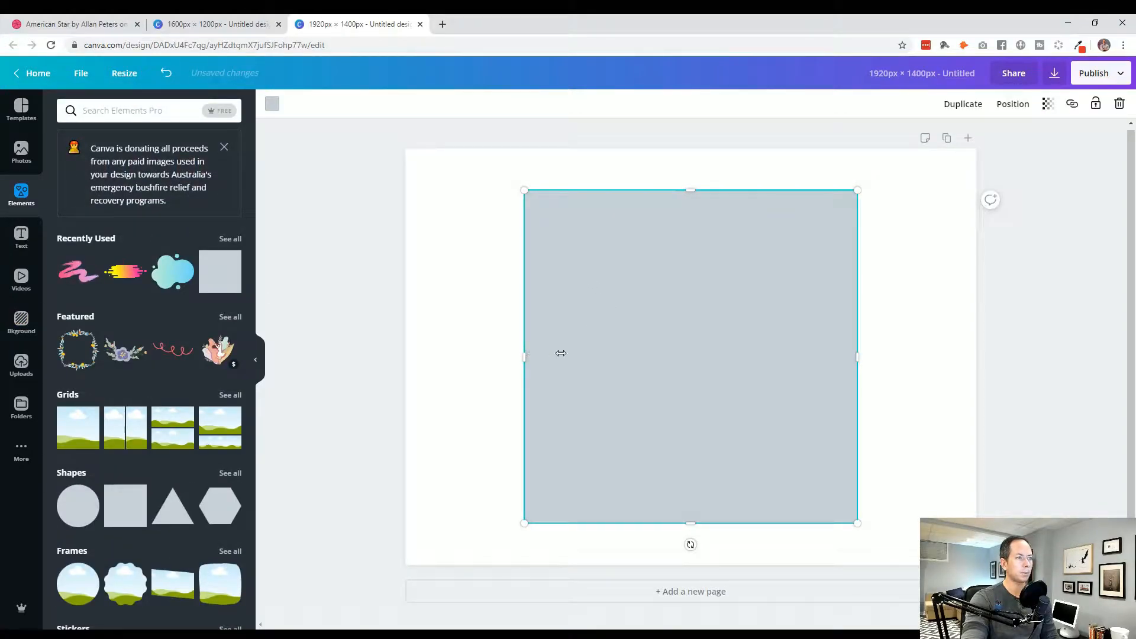
left_click_drag(542, 353, 632, 355)
Step: Fill the tall rectangle with the sampled red, colour code #e23526
left_click(272, 104)
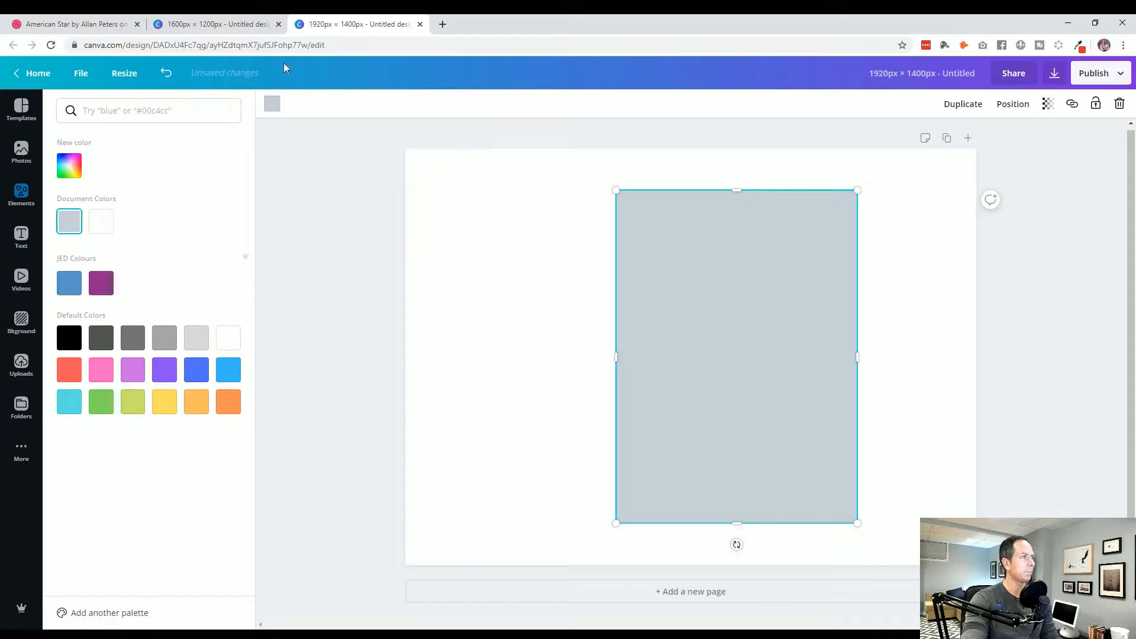
left_click(218, 24)
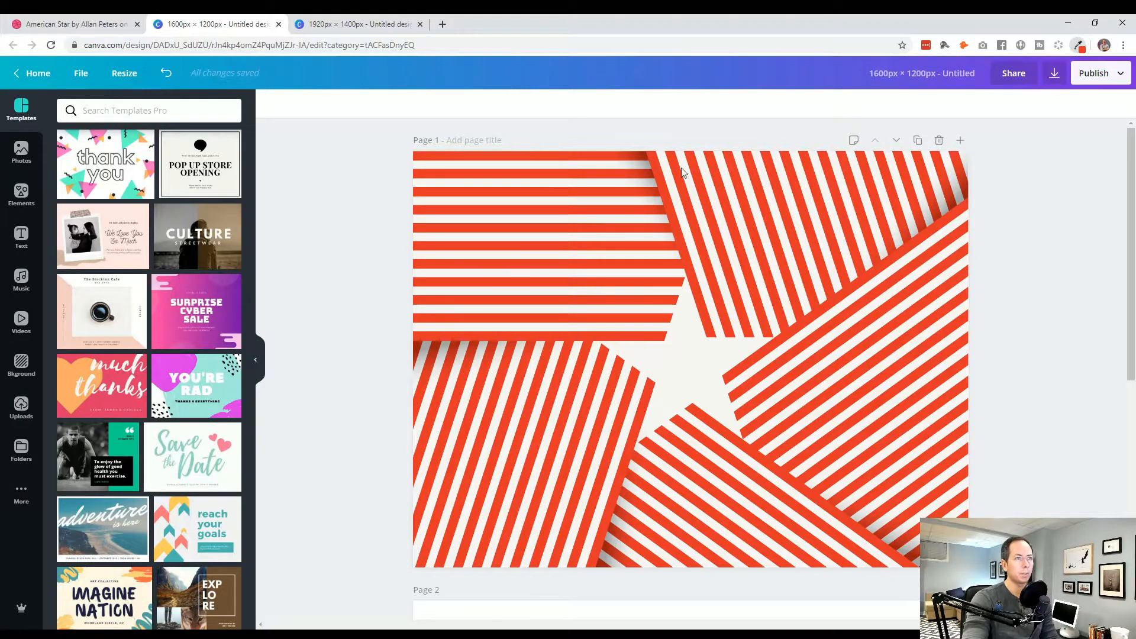
left_click(342, 25)
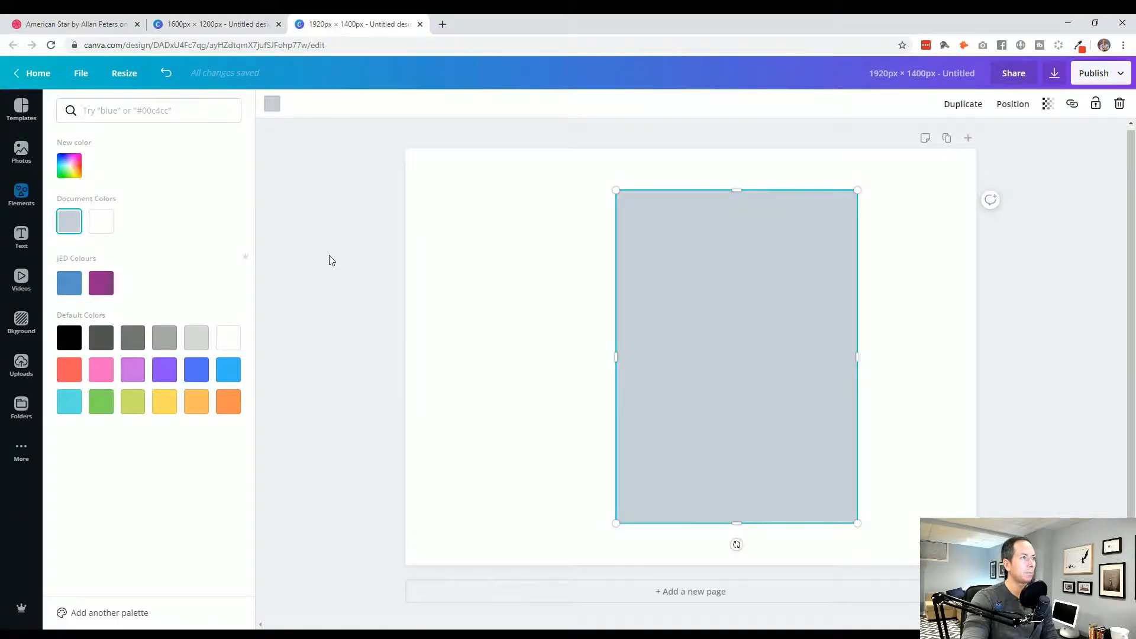
left_click(272, 104)
left_click(272, 105)
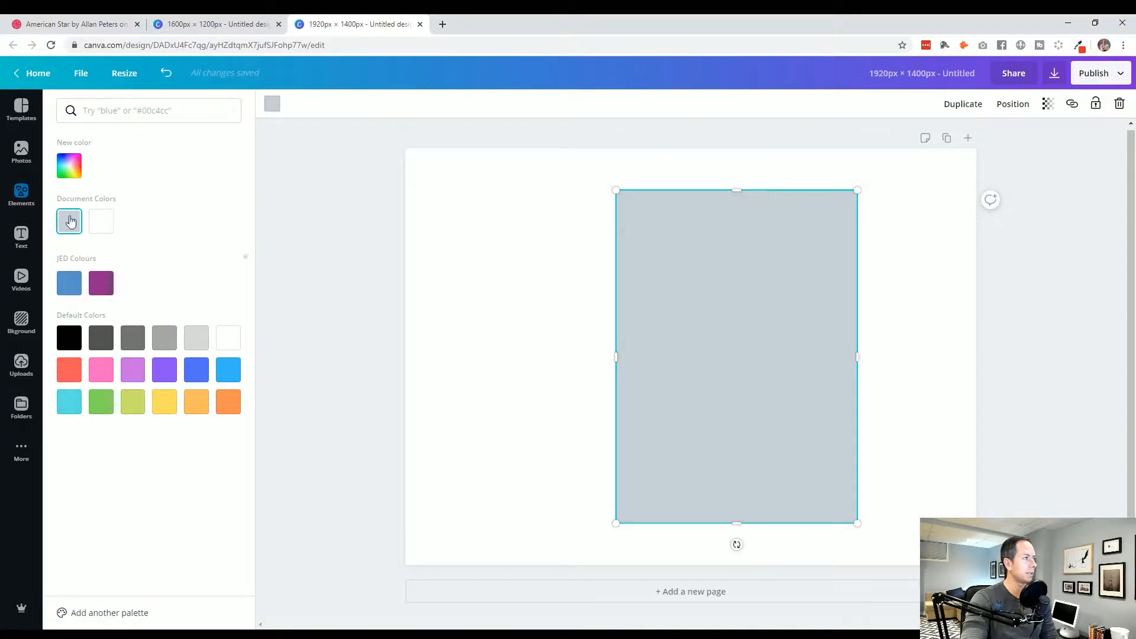
left_click(71, 172)
type("#e23526")
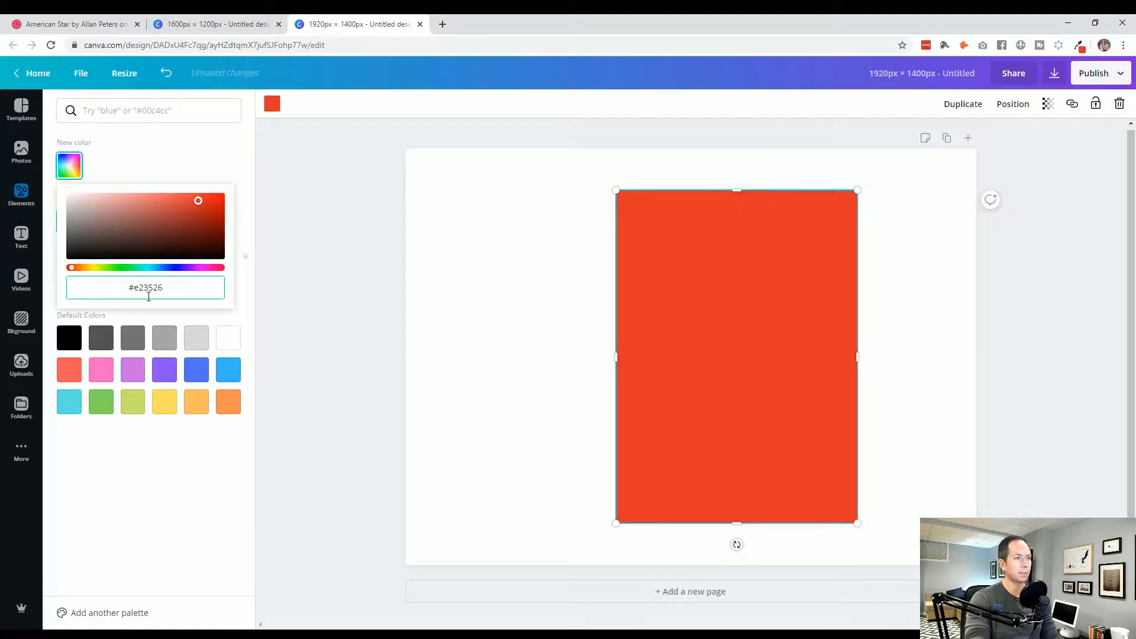
key("Return")
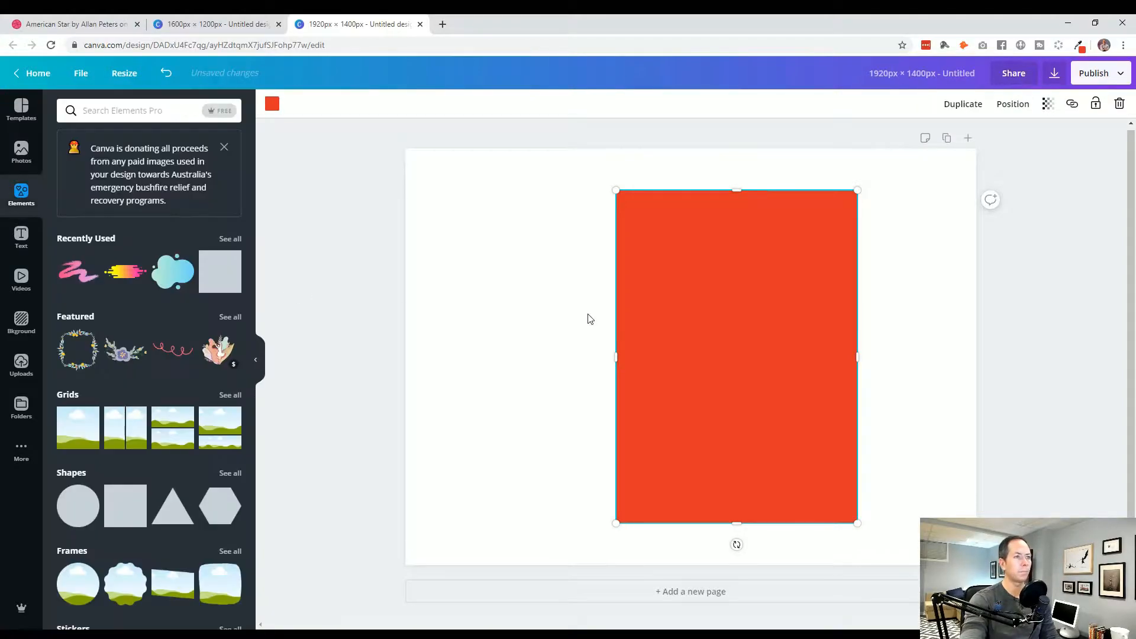
Step: Narrow the red rectangle into a thin vertical bar and move it to the middle of the page
left_click_drag(697, 312, 530, 292)
left_click_drag(690, 337, 476, 343)
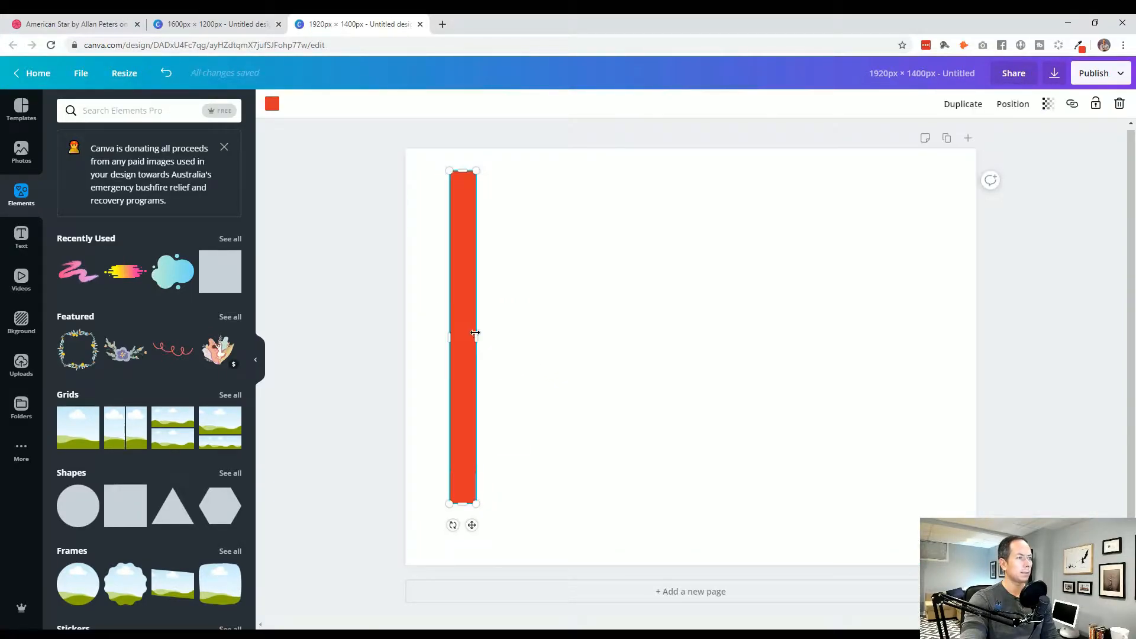
left_click_drag(479, 336, 687, 294)
left_click(771, 320)
left_click(699, 318)
left_click_drag(708, 335, 583, 342)
Step: Compare the bar with the stripes of the star artwork in the 1600 × 1200 px design, and return to the new design
left_click(260, 23)
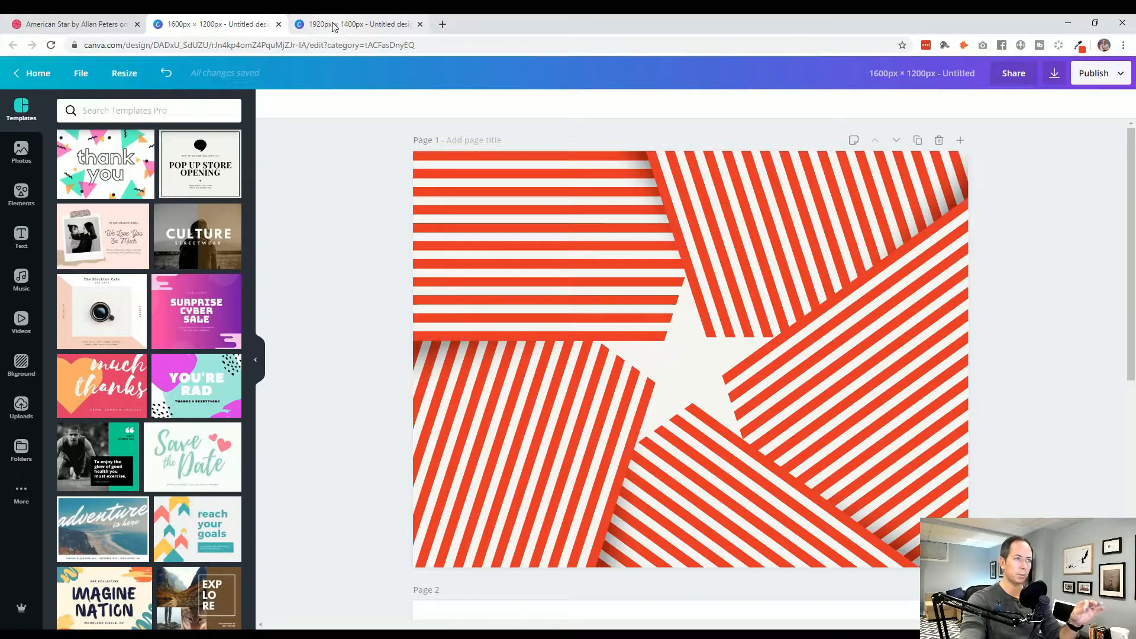
left_click(334, 25)
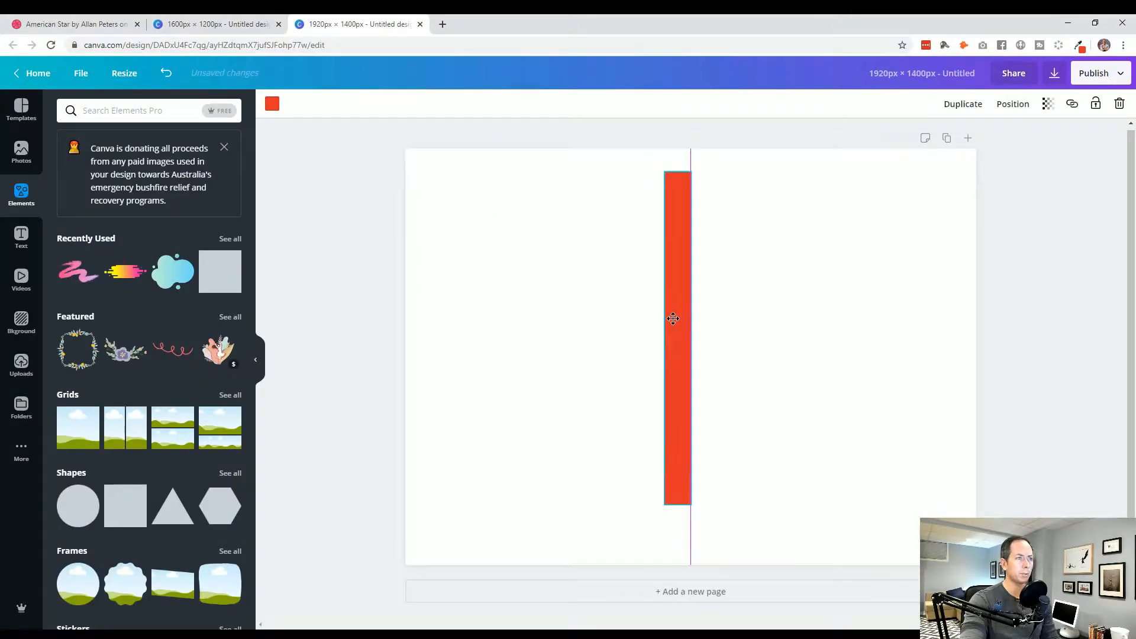
left_click_drag(691, 334, 566, 346)
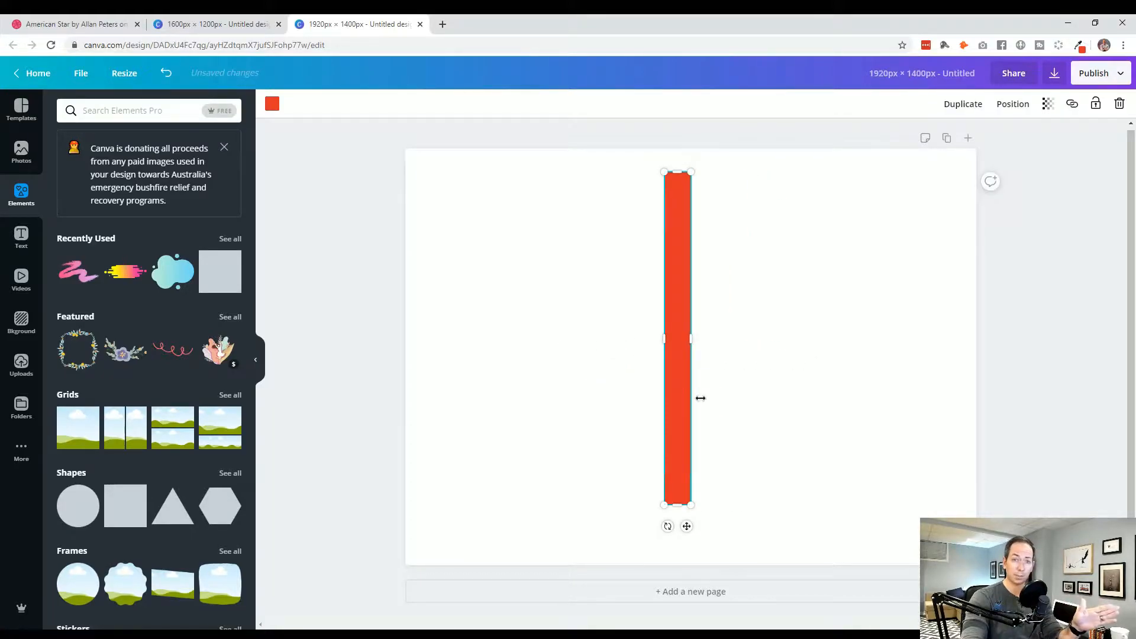
Step: Scale the red bar down proportionally into a thinner stripe and place it near the middle of the page
left_click_drag(689, 505, 745, 533)
left_click_drag(678, 524, 700, 594)
left_click_drag(670, 436, 647, 315)
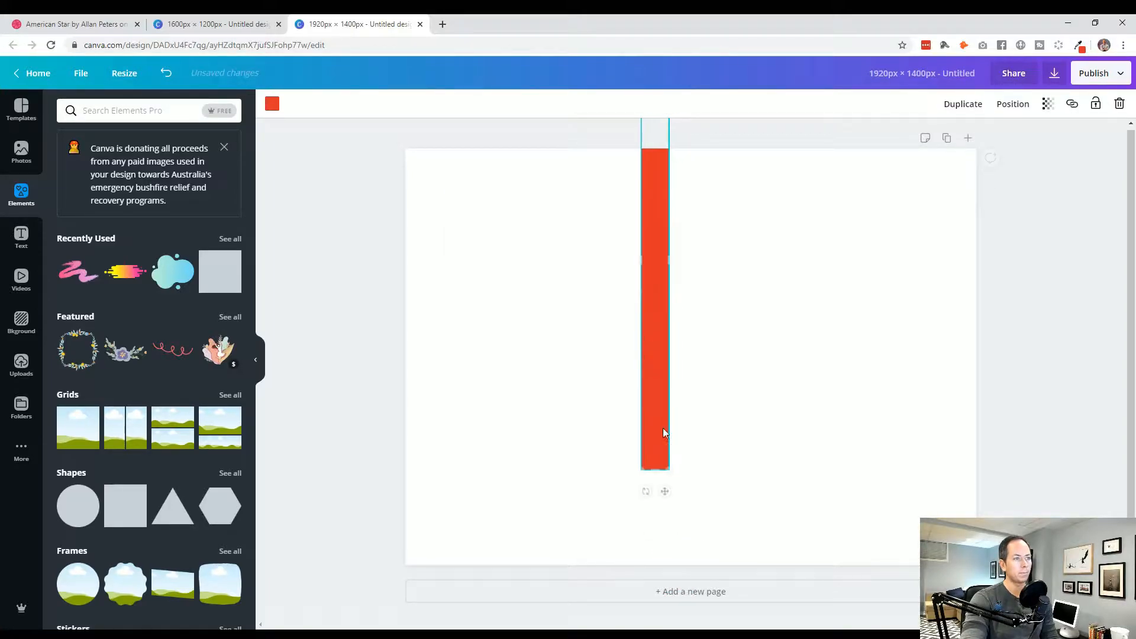
left_click_drag(669, 471, 644, 284)
left_click_drag(654, 240, 649, 388)
left_click(722, 361)
left_click(645, 351)
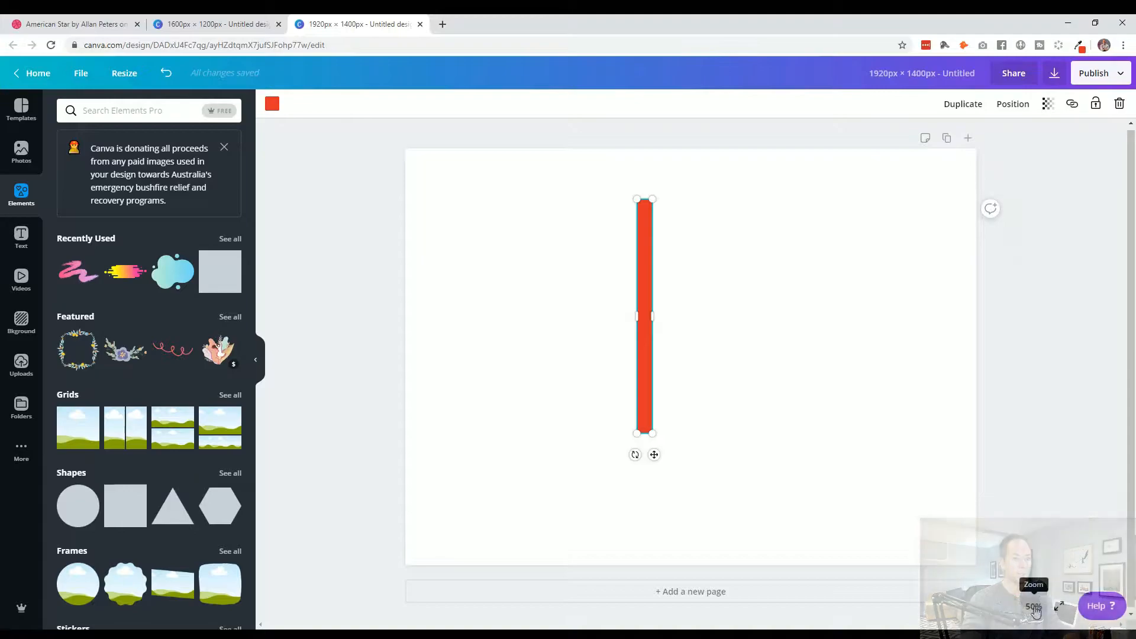
Step: Lengthen the thin bar in several stretches from its lower end, shifting it upward past the page's upper edge in between
left_click(1033, 606)
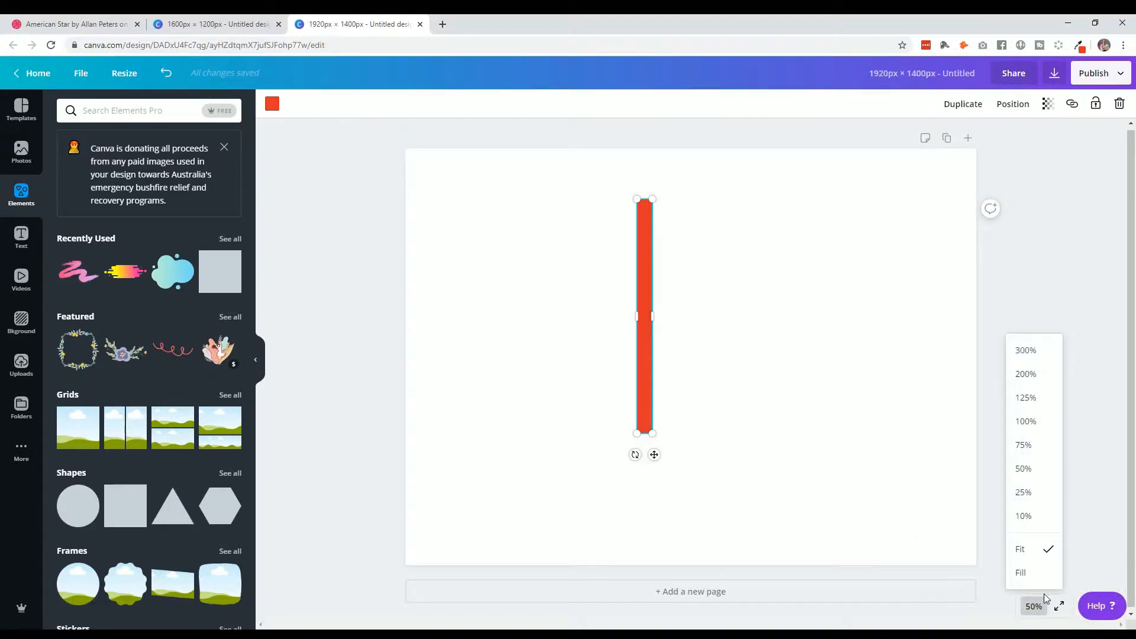
left_click(1034, 403)
left_click_drag(556, 430, 731, 607)
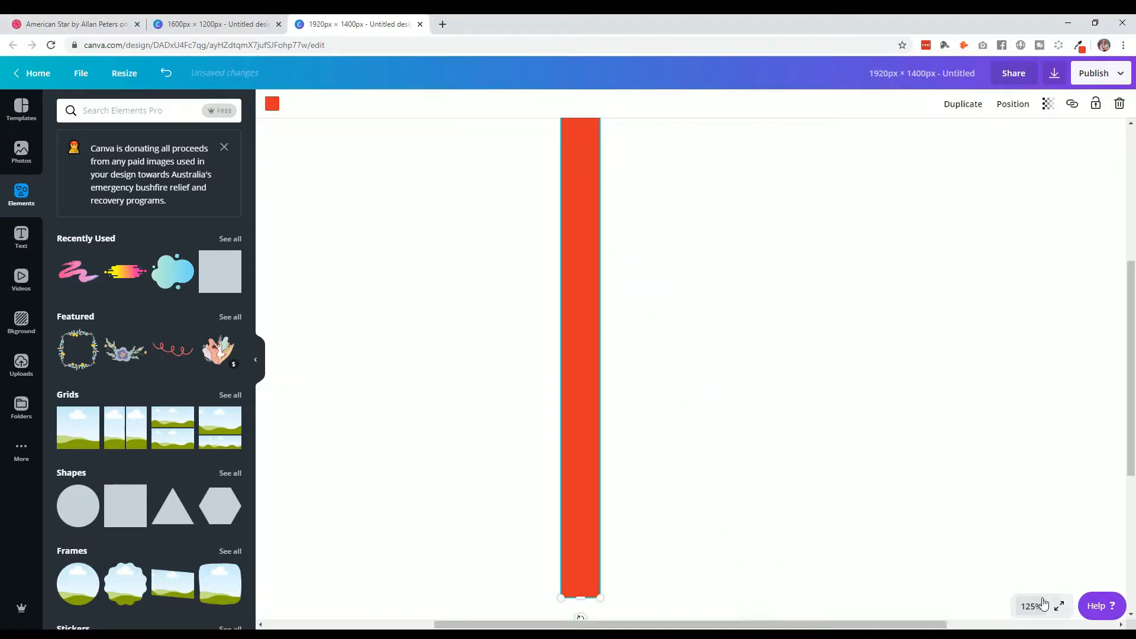
left_click_drag(587, 547, 591, 152)
left_click_drag(584, 202, 688, 570)
left_click_drag(585, 569, 598, 422)
left_click_drag(605, 284, 596, 269)
left_click_drag(591, 360, 582, 255)
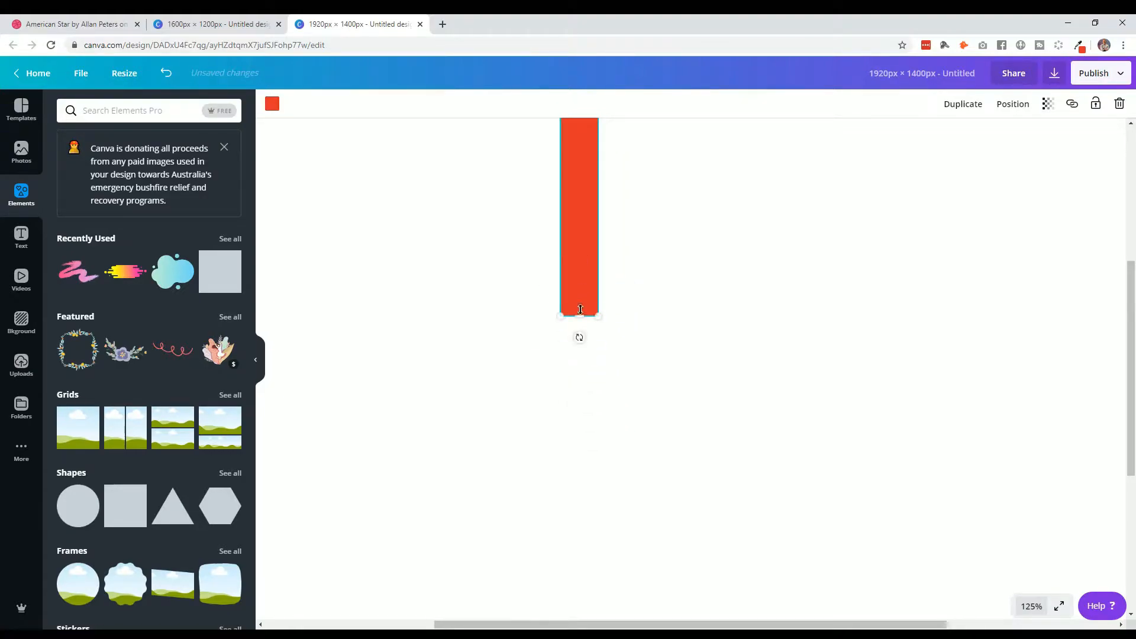
left_click_drag(585, 351, 580, 466)
left_click_drag(578, 421, 582, 261)
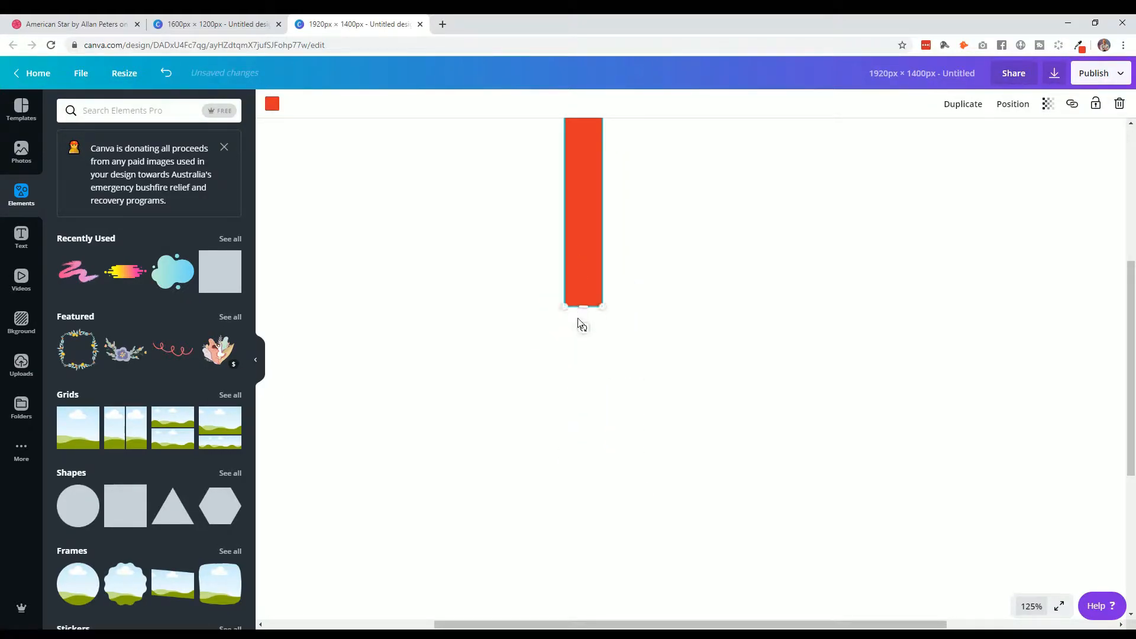
left_click_drag(584, 309, 579, 461)
left_click_drag(583, 421, 573, 468)
left_click_drag(576, 332, 569, 332)
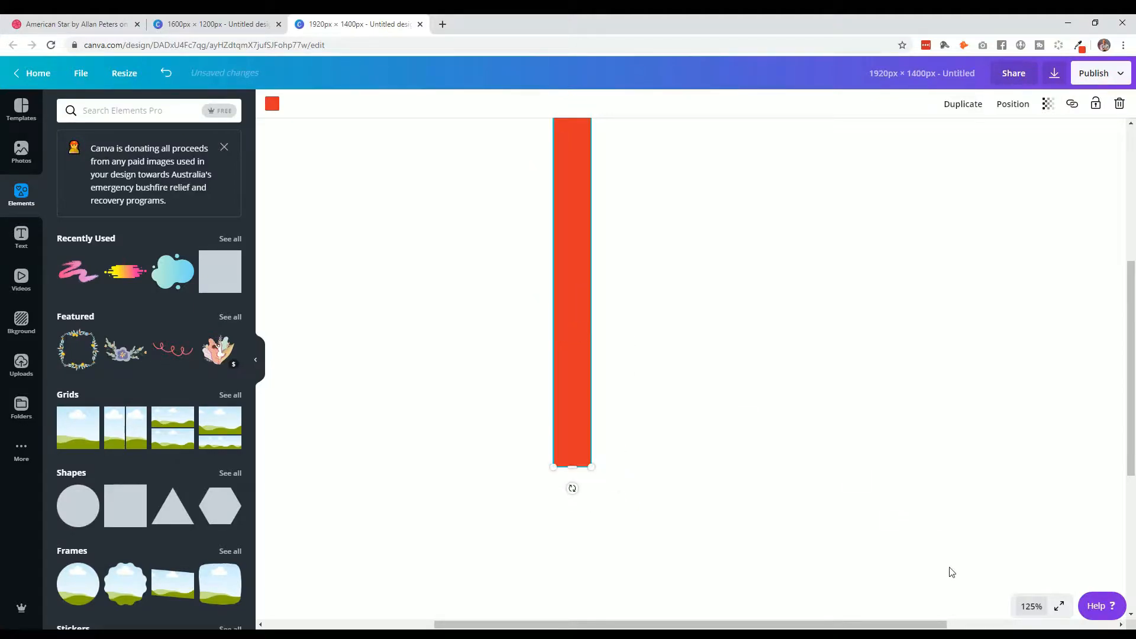
Step: Return to a 50% view and move the lengthened bar down so it runs almost the full height of the page
left_click(1031, 607)
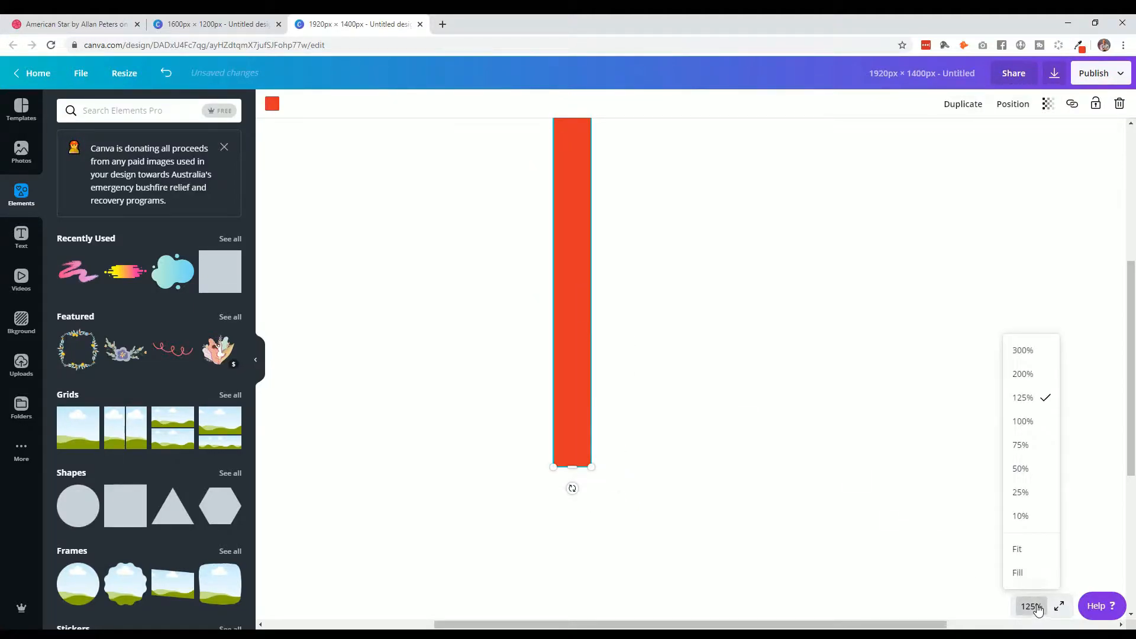
left_click(1035, 493)
left_click(1034, 606)
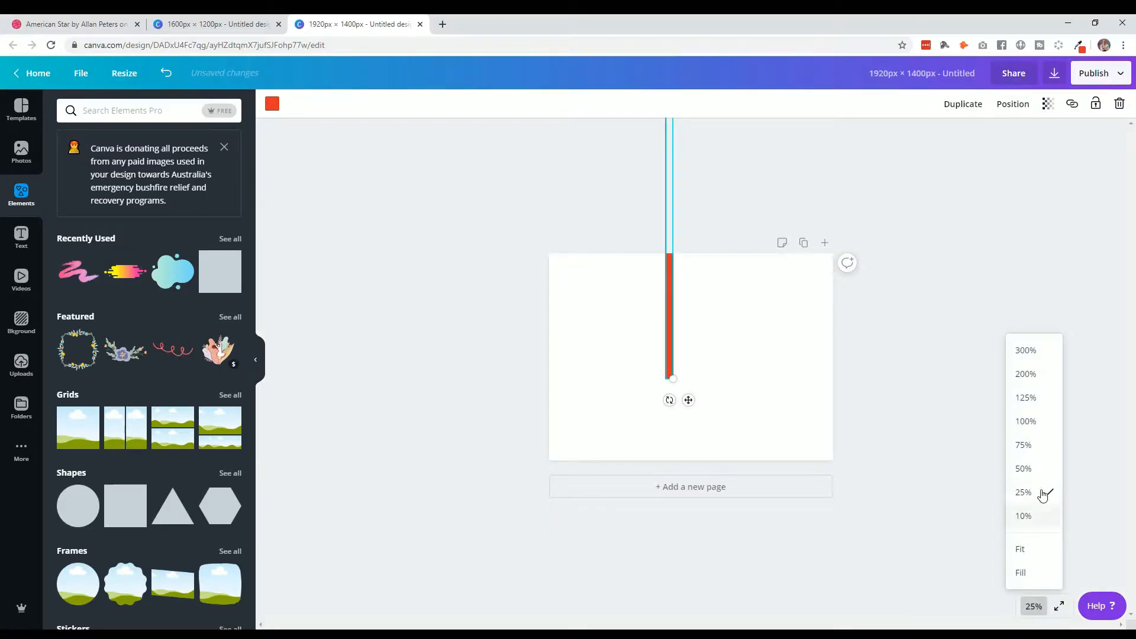
left_click(1041, 467)
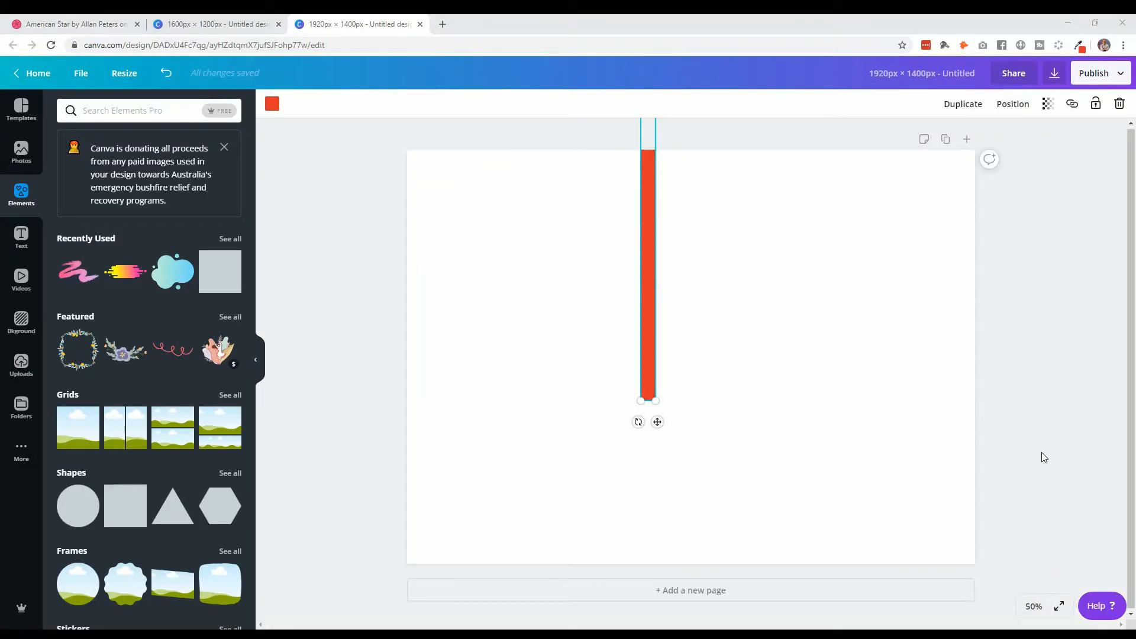
left_click(1052, 384)
left_click(648, 336)
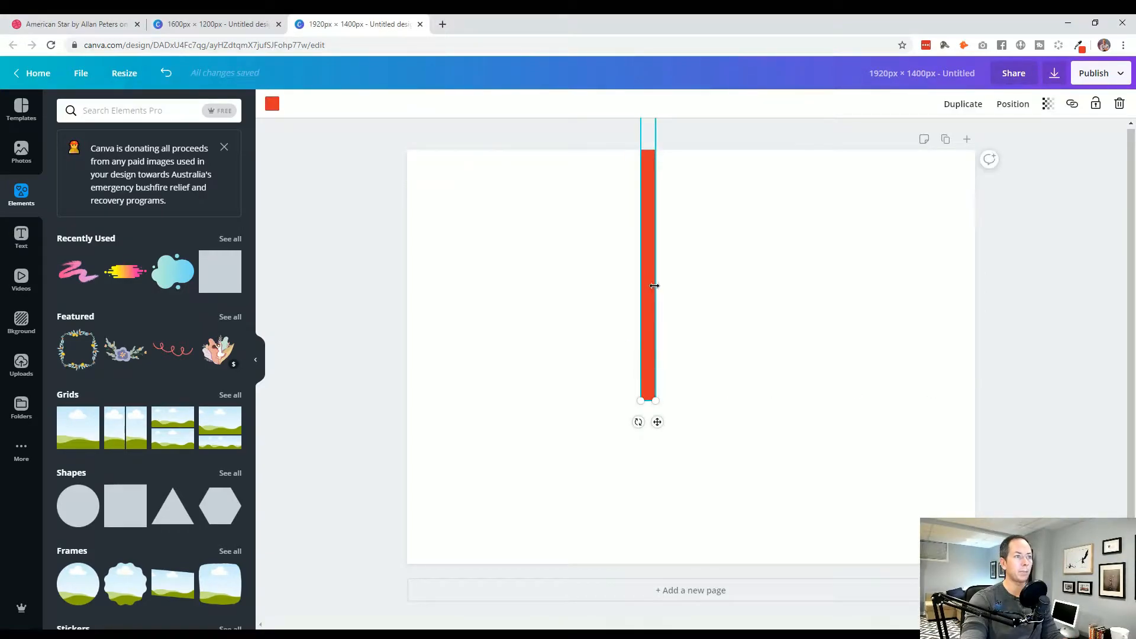
left_click_drag(647, 280, 627, 363)
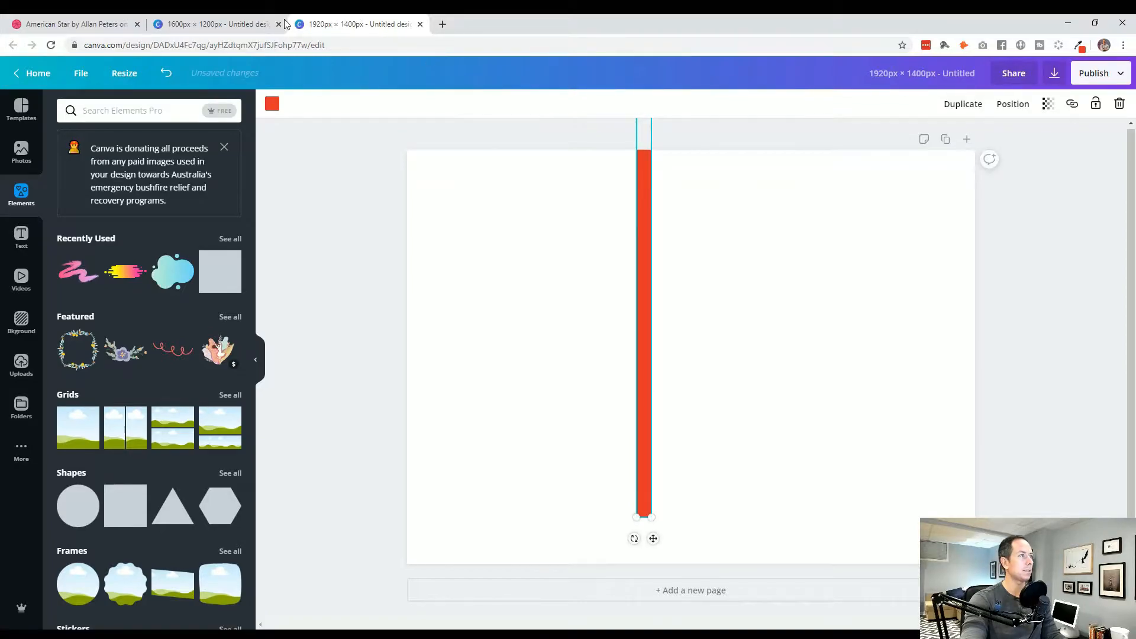
Step: Capture a portion of the diagonal and horizontal stripes from the 1600 × 1200 px star design and paste it into the 1920 × 1400 px design
left_click(264, 24)
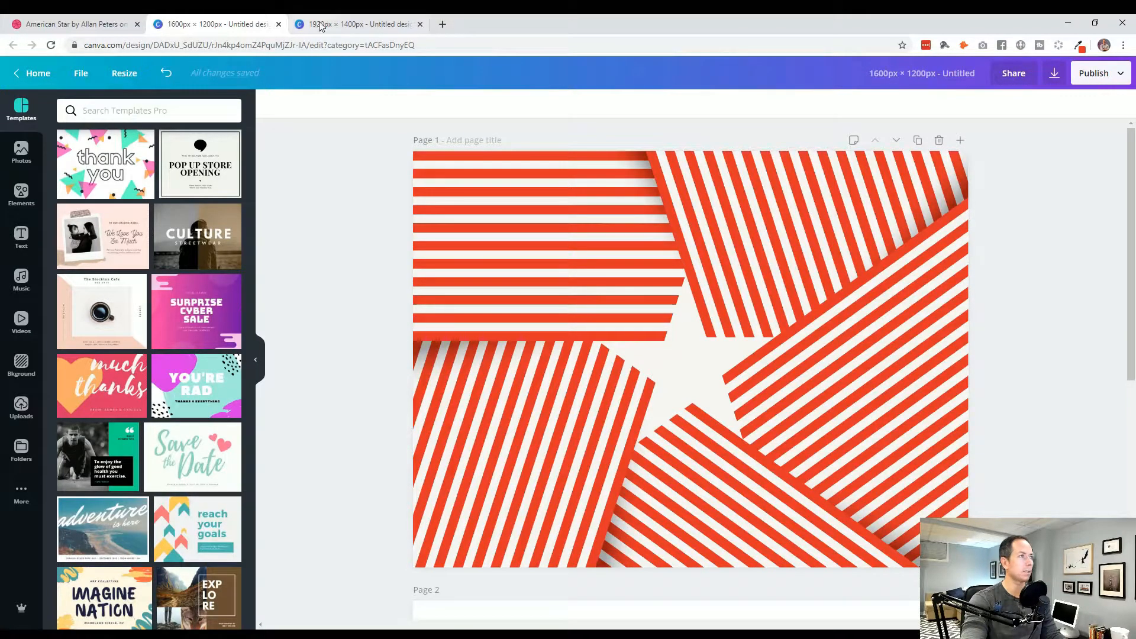
left_click(356, 24)
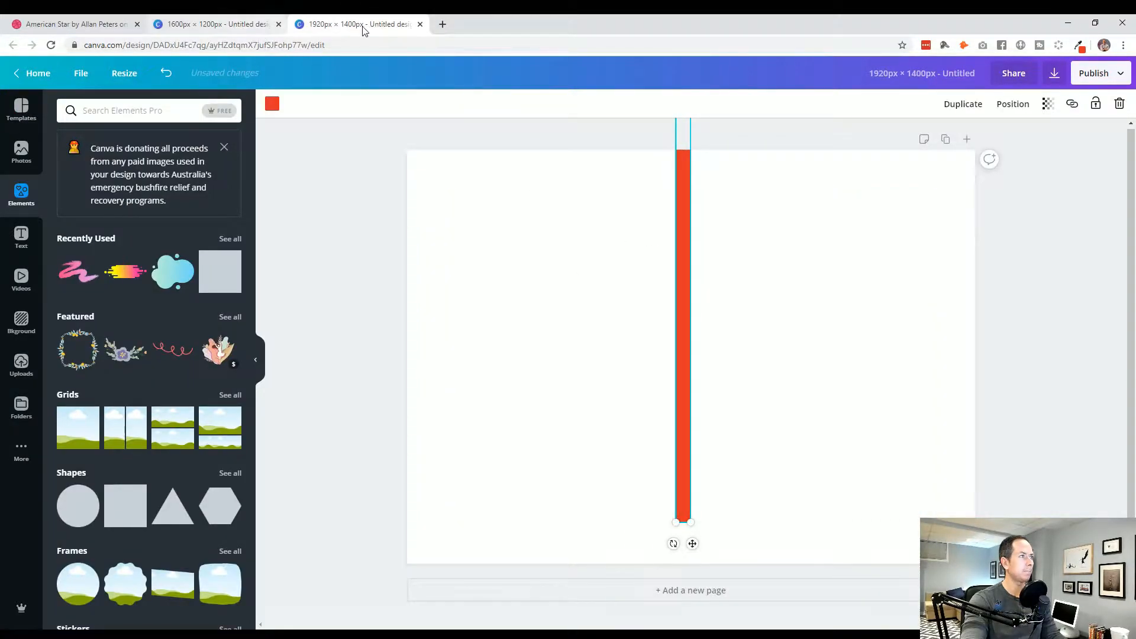
left_click(243, 22)
left_click(621, 272)
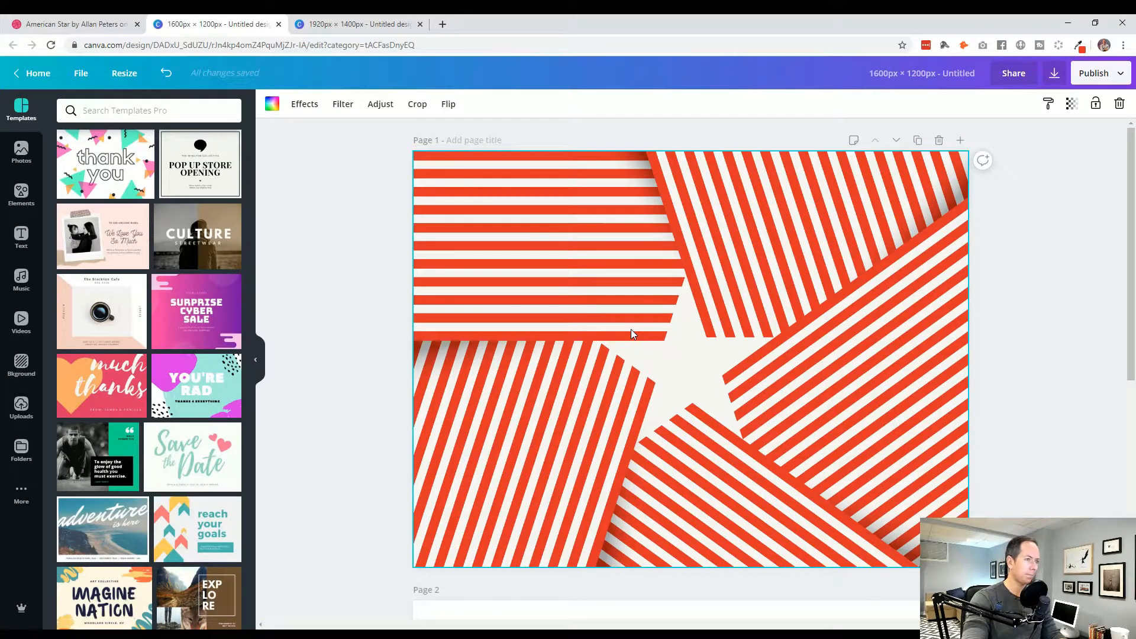
key("alt+Tab")
key("alt+Tab")
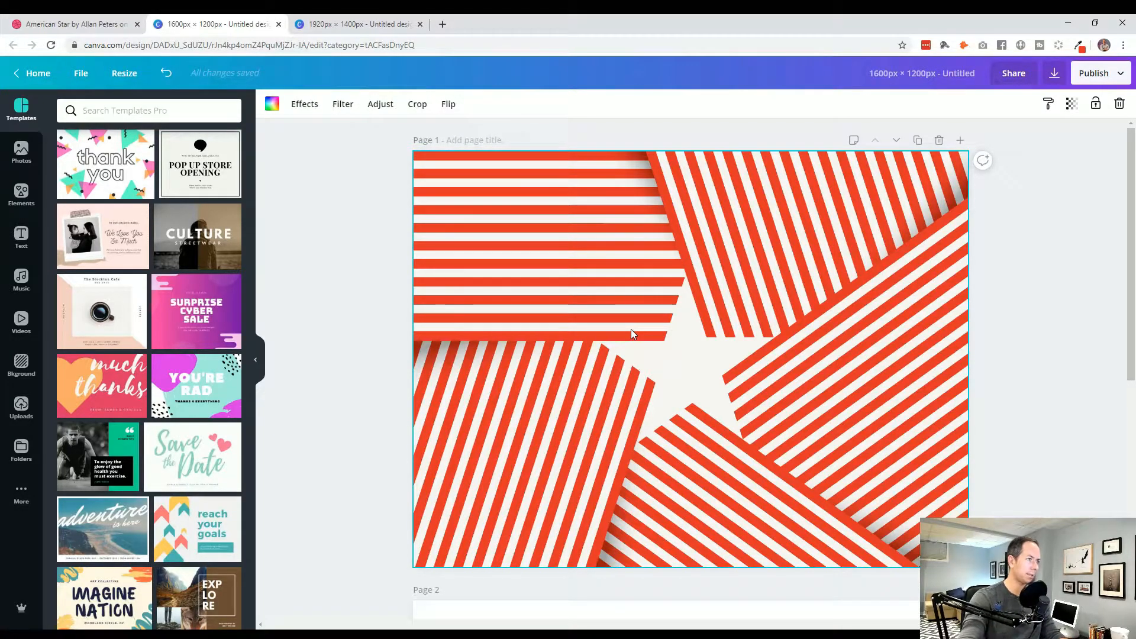
left_click(361, 217)
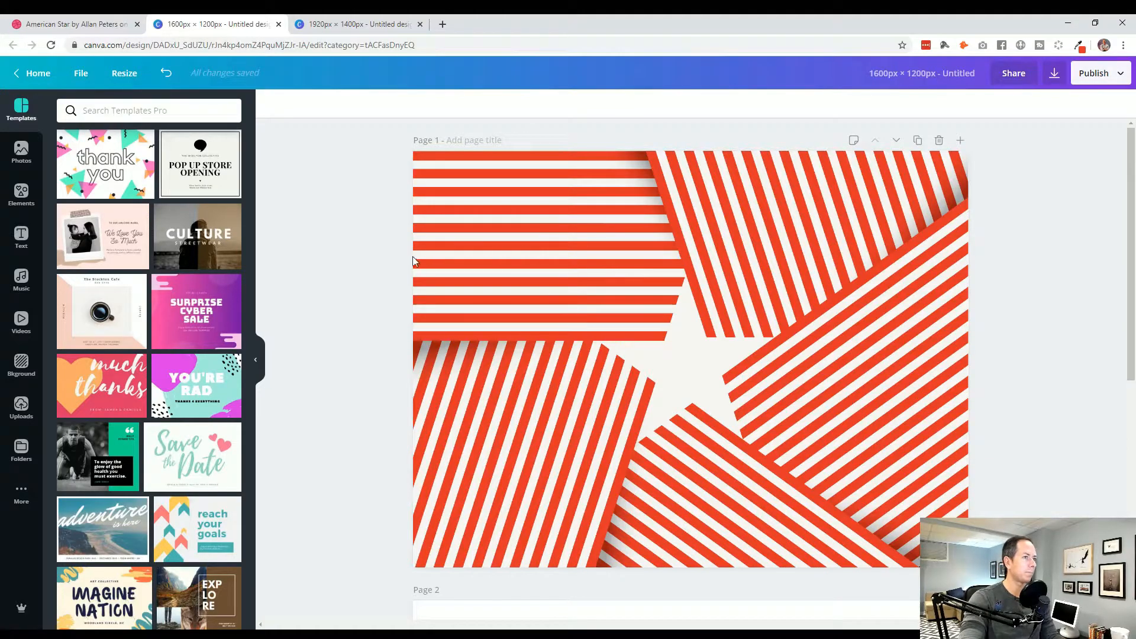
key("alt+Tab")
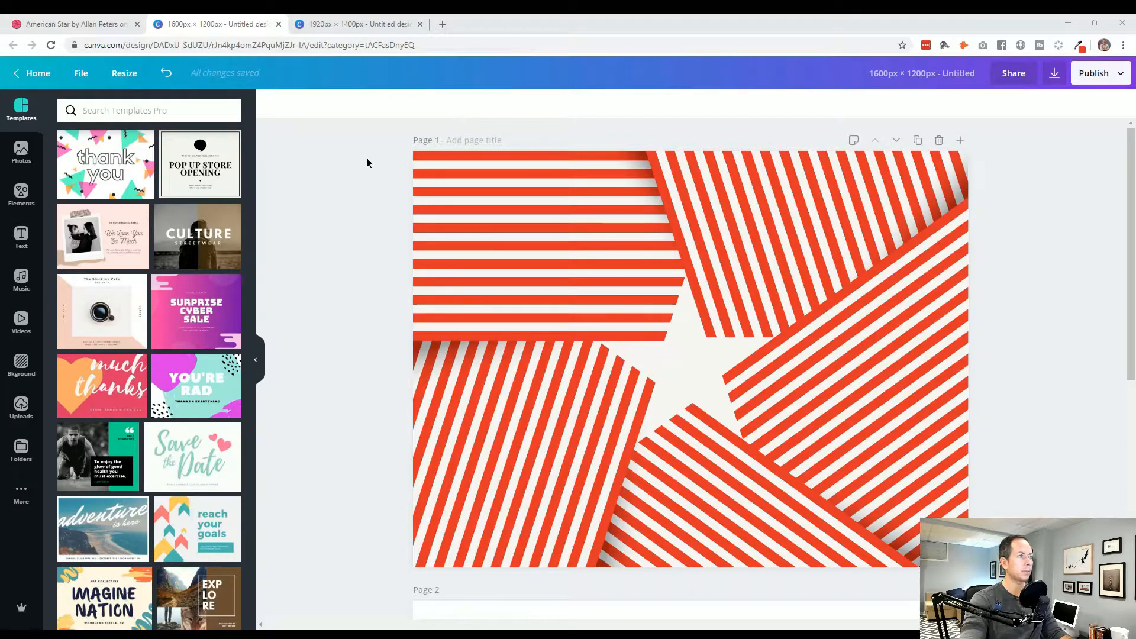
key("ctrl+Tab")
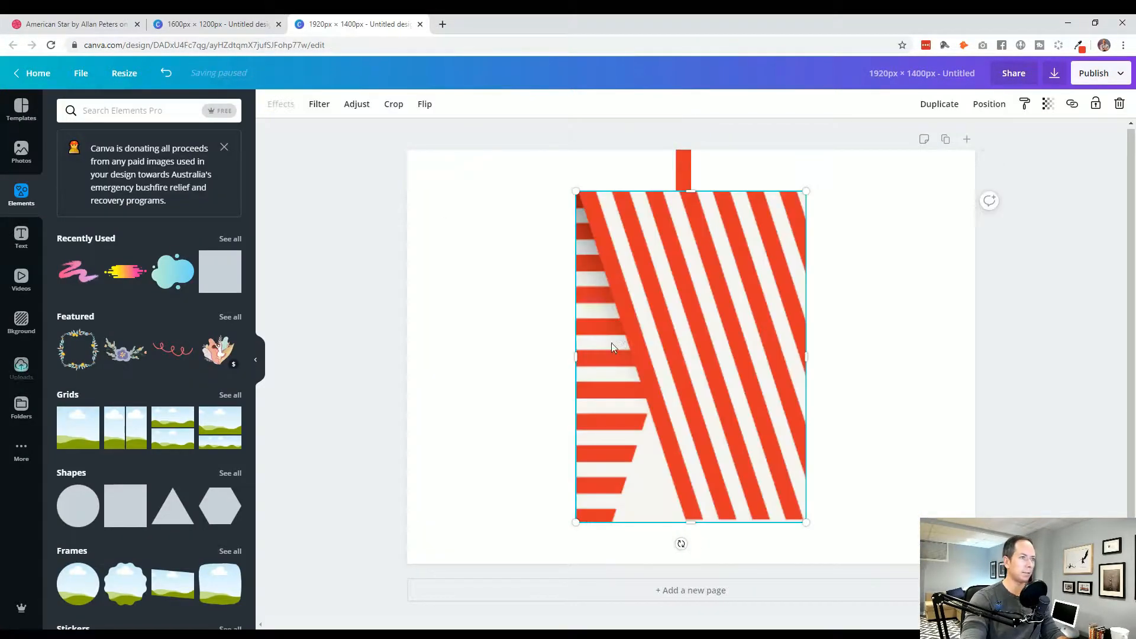
Step: Shrink the pasted stripe image slightly and move it to the upper-left area of the page, clear of the red bar
left_click_drag(600, 355, 586, 370)
left_click_drag(763, 518, 756, 462)
left_click_drag(677, 401, 624, 389)
left_click_drag(606, 328, 550, 337)
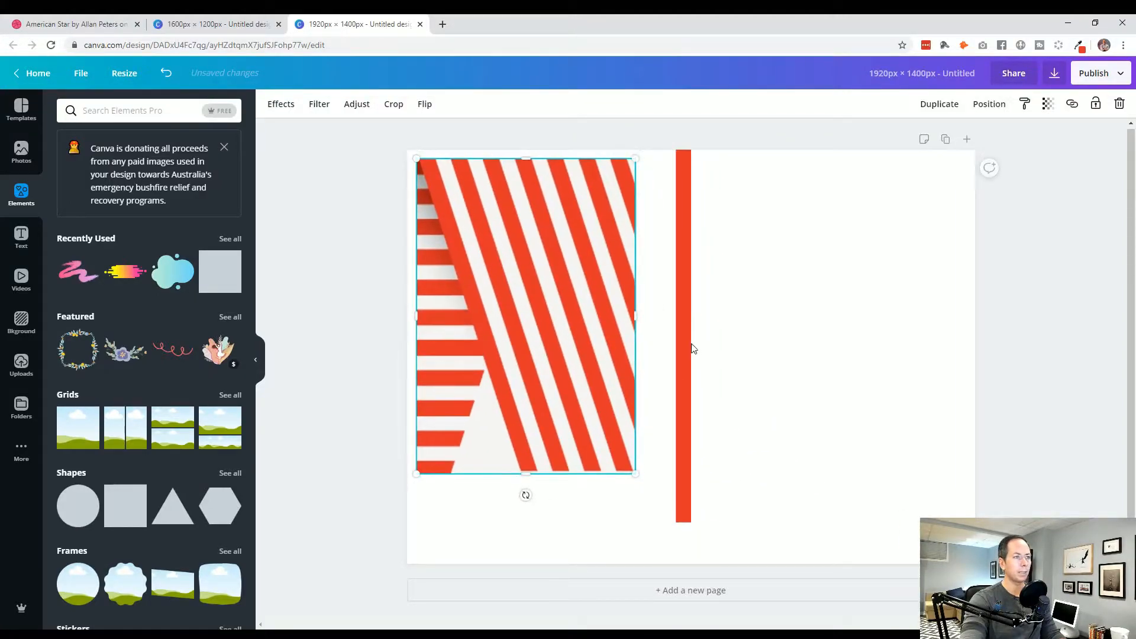
Step: Tilt the red bar to slant like the diagonal stripes and move it onto the reference image's first diagonal stripe
left_click(685, 355)
left_click_drag(675, 543, 817, 461)
left_click_drag(809, 413, 539, 475)
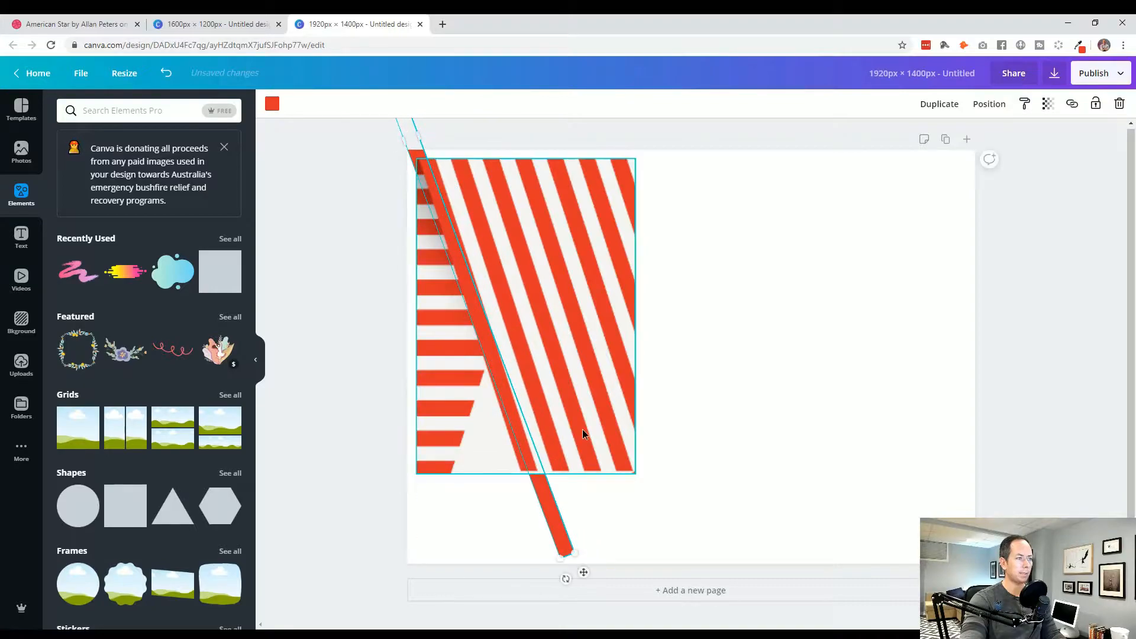
Step: Send the reference image backward behind the slanted bar and shift it so its first diagonal stripe sits next to the bar
right_click(583, 428)
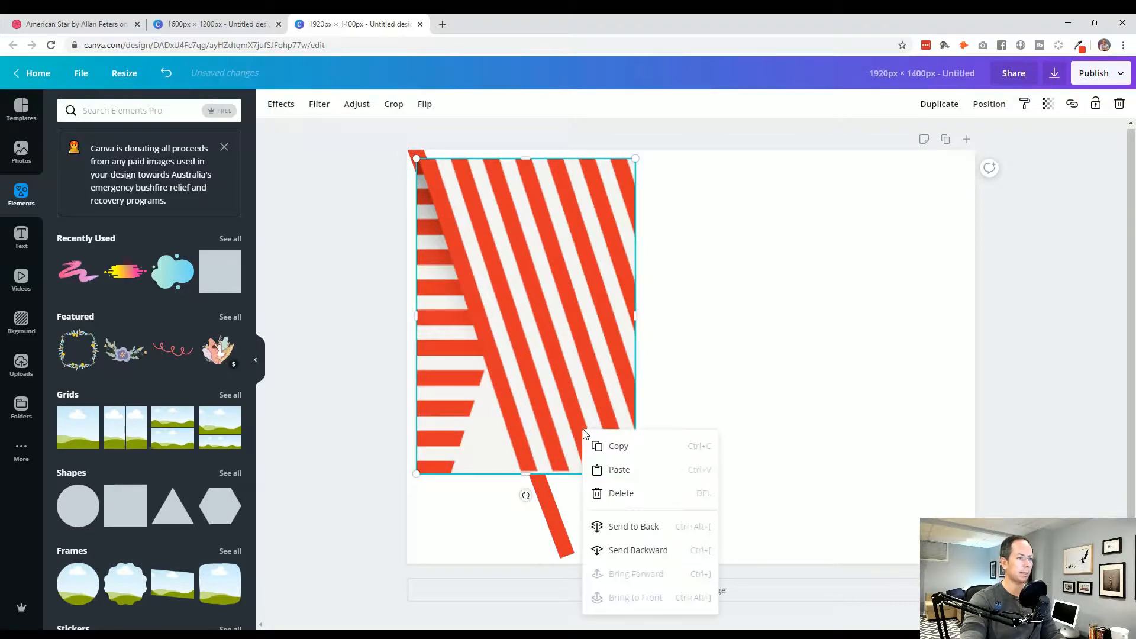
left_click(627, 551)
left_click_drag(618, 428, 620, 419)
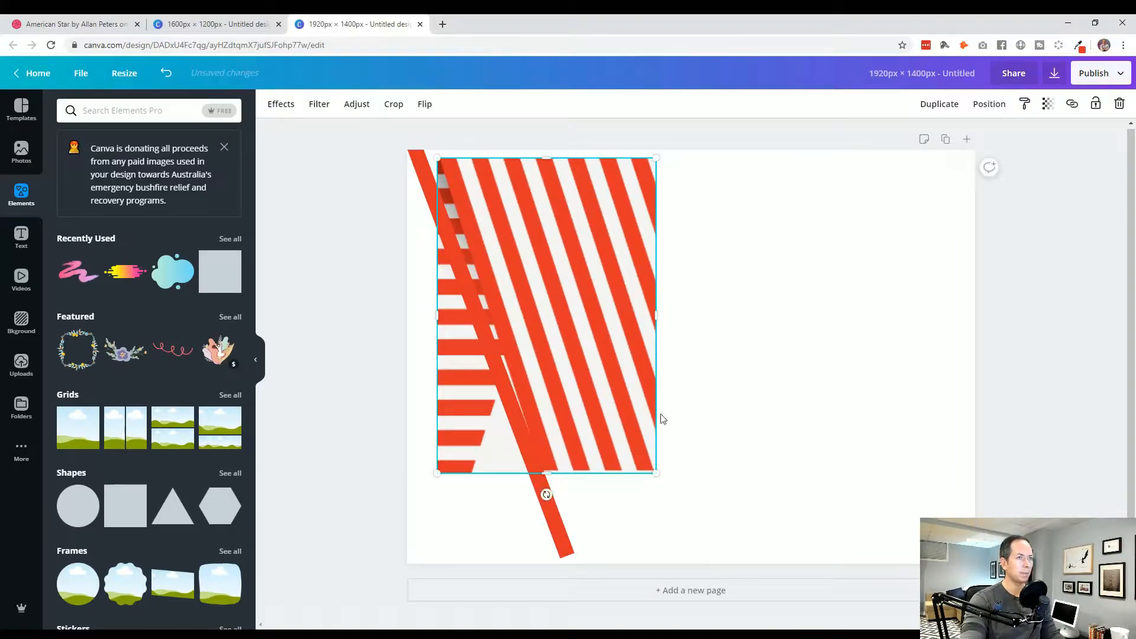
left_click_drag(559, 322, 546, 336)
left_click(739, 388)
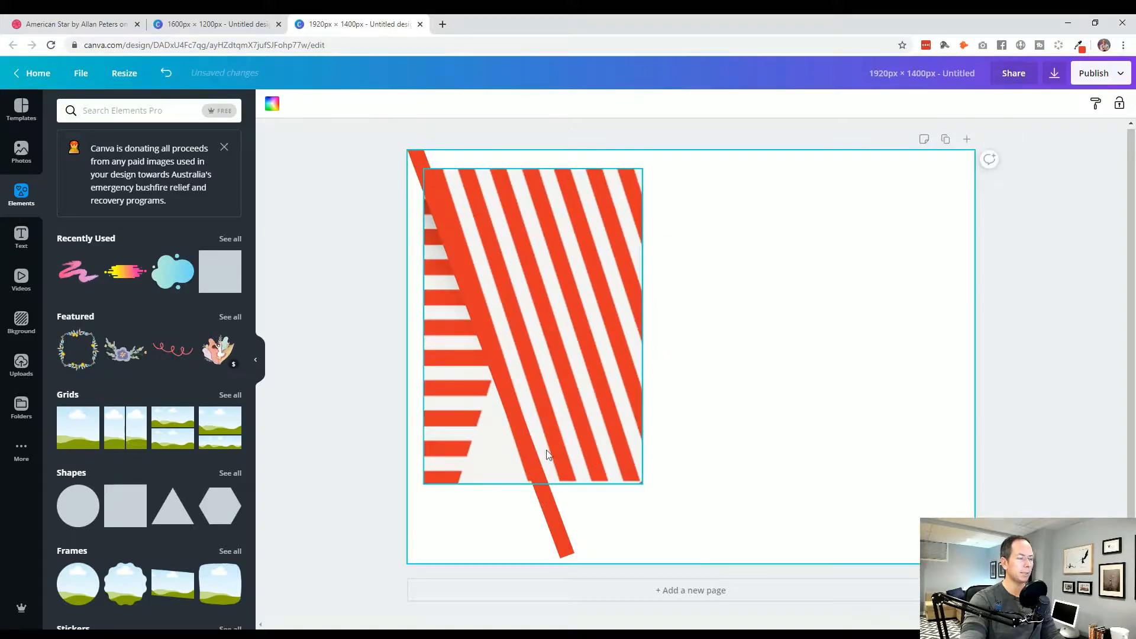
left_click(547, 507)
Step: Make the reference stripe image semi-transparent so the solid red bar stands out against it
left_click(589, 375)
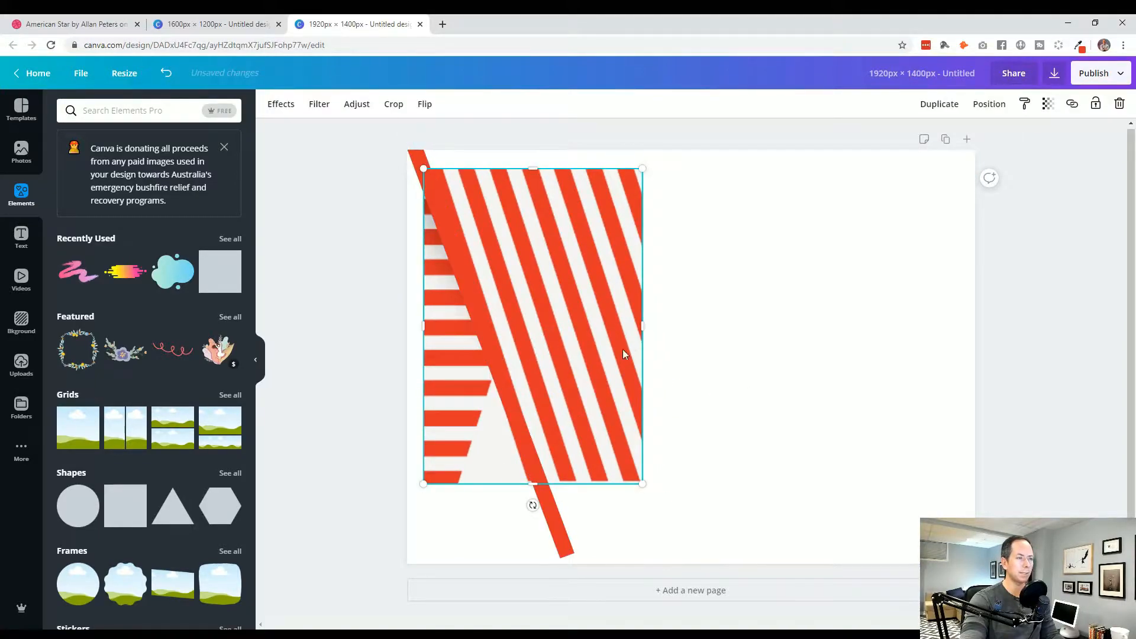
left_click(1048, 104)
left_click_drag(999, 143, 967, 140)
left_click(848, 384)
left_click(601, 463)
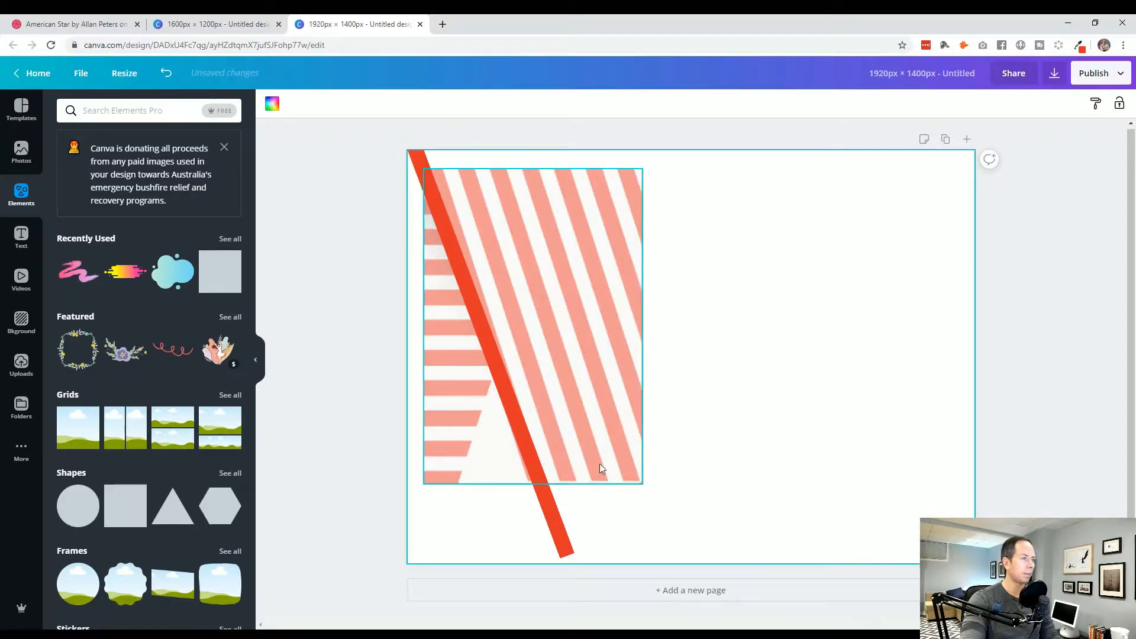
Step: Rotate the red bar to match the slope of the reference's diagonal stripes, and move it beside the image for comparison
left_click(505, 388)
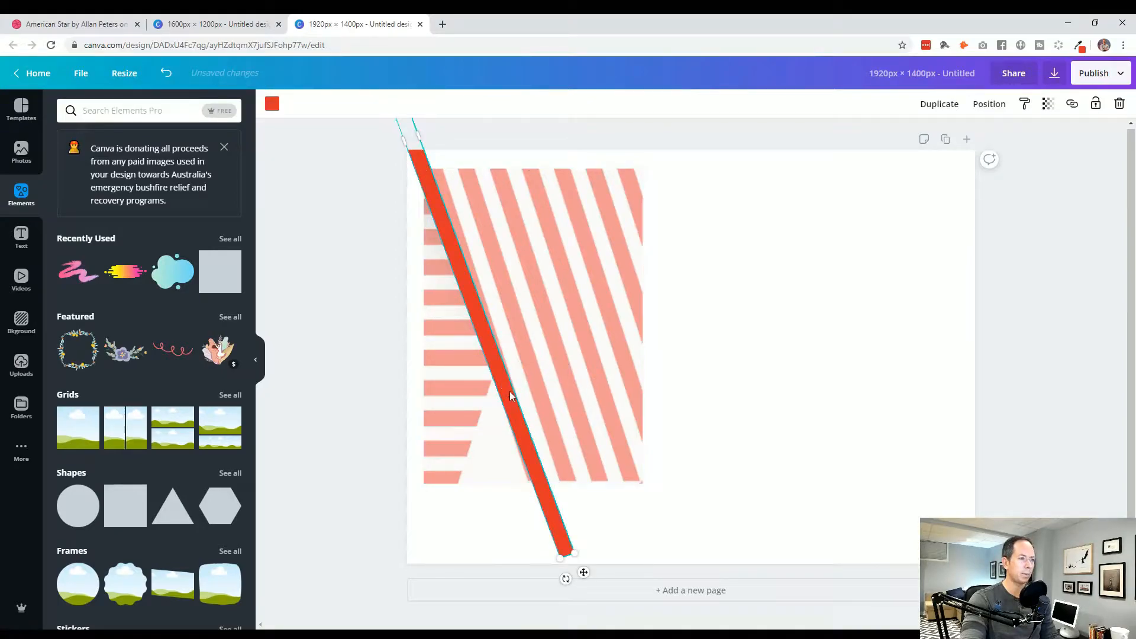
left_click_drag(565, 579, 521, 591)
left_click_drag(511, 507, 539, 482)
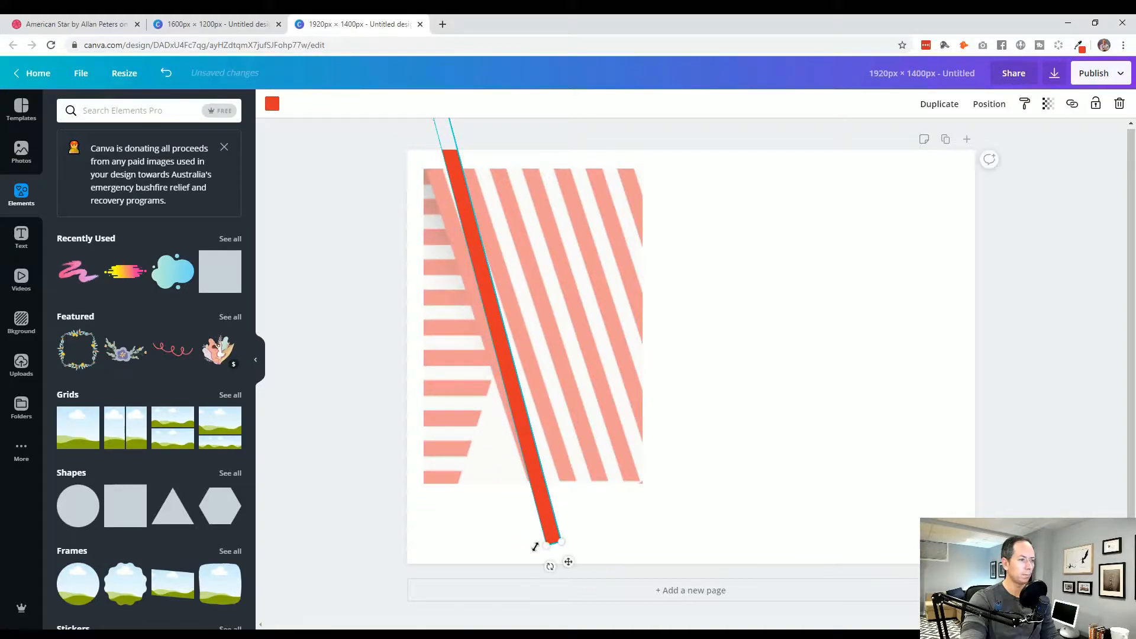
left_click_drag(549, 566, 575, 554)
left_click_drag(571, 506, 729, 500)
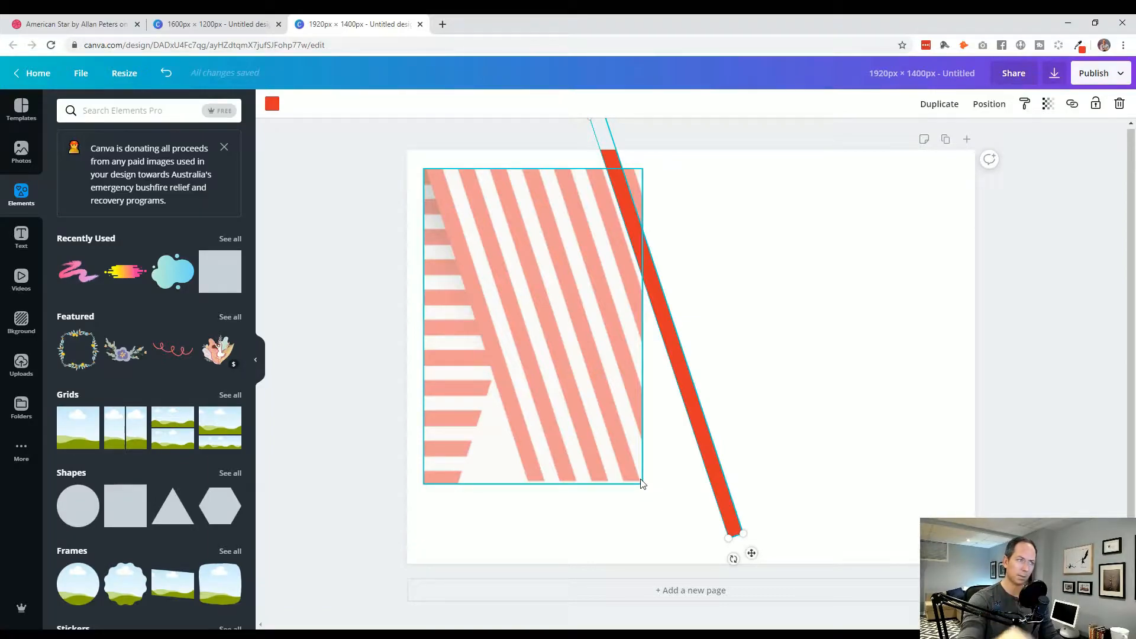
left_click(813, 433)
Step: Place the slanted bar over the reference image's first long diagonal stripe and nudge it left into alignment
left_click_drag(703, 434, 517, 410)
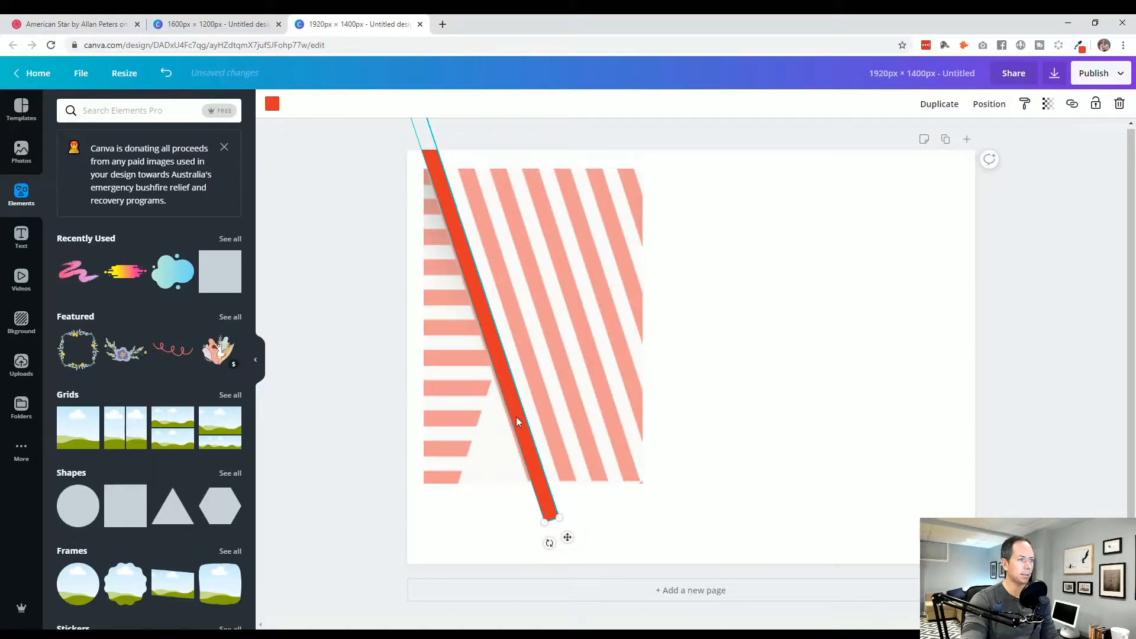
key("Left")
key("Left")
key("Left")
key("Left")
key("Left")
key("Left")
key("Left")
key("Left")
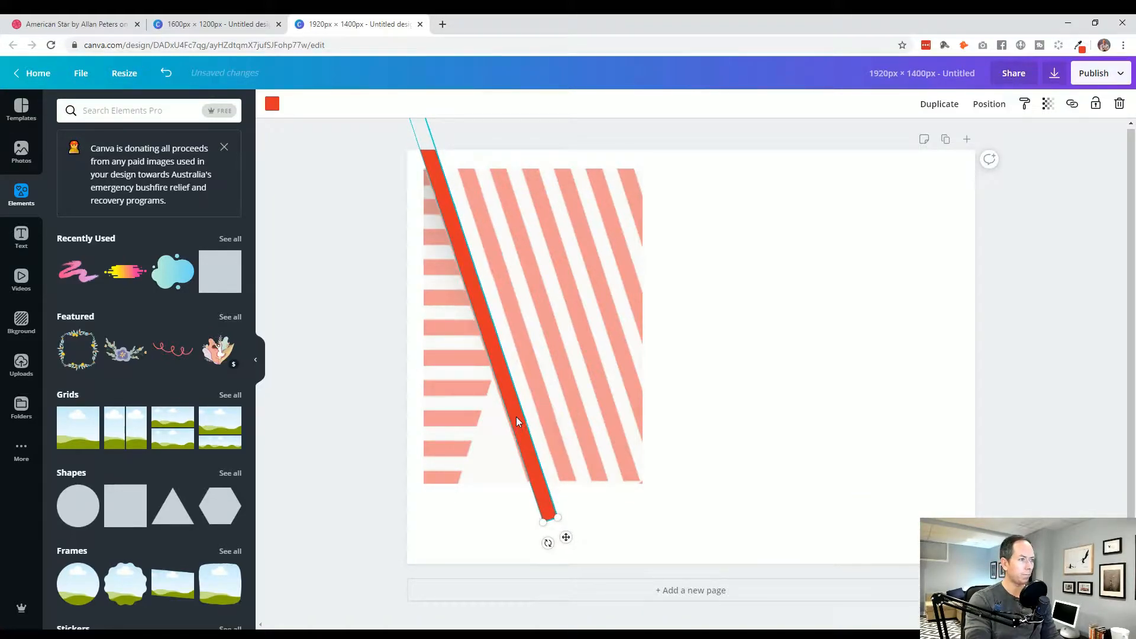
Step: Fine-tune the slanted bar's position and rotation so it exactly covers the reference's first long diagonal stripe
key("Left")
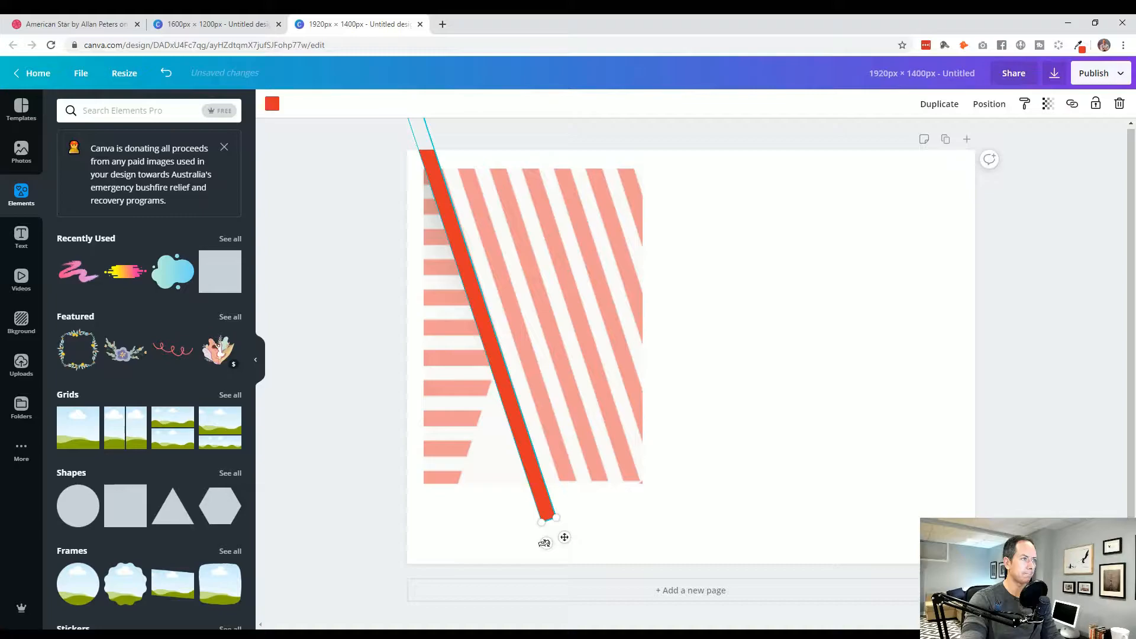
left_click_drag(543, 543, 543, 544)
left_click(619, 538)
left_click(542, 507)
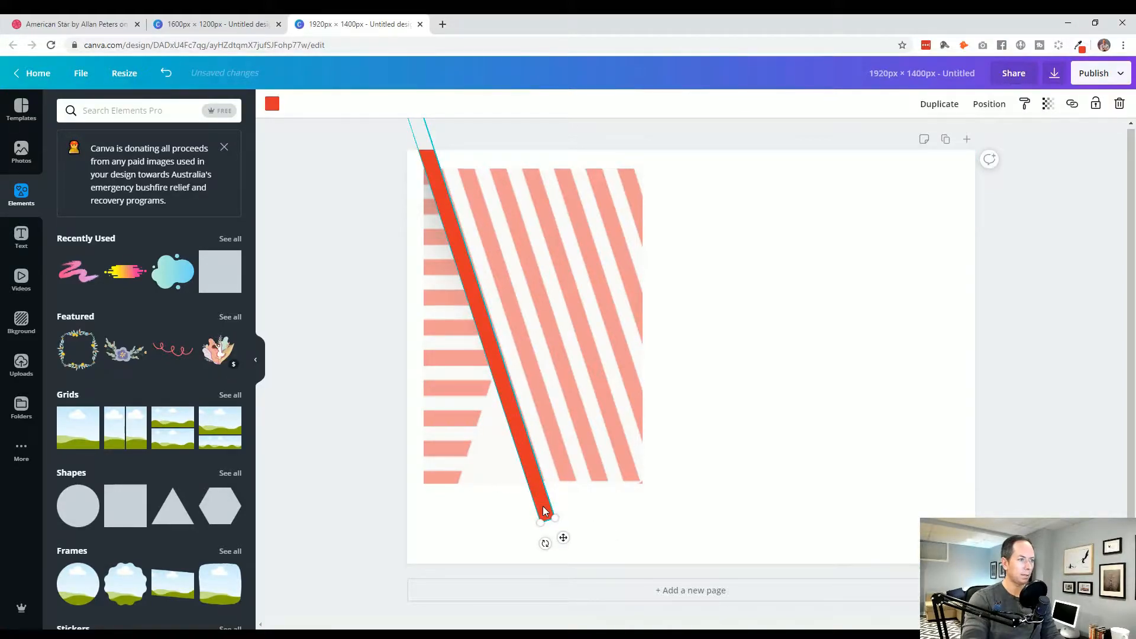
left_click(647, 524)
left_click(544, 507)
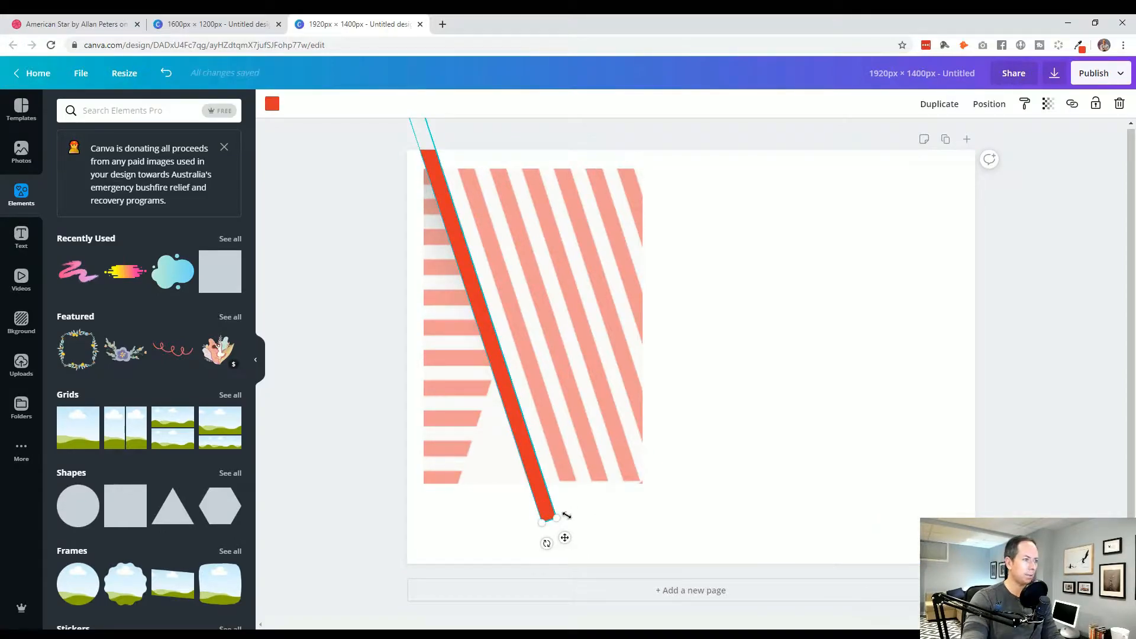
Step: Duplicate the slanted bar and place four copies over the reference's next diagonal stripes
key("ctrl+d")
left_click_drag(549, 504, 661, 473)
key("ctrl+d")
key("ctrl+d")
key("ctrl+d")
Step: Nudge the fifth bar to the right until it covers its diagonal stripe in the reference image
key("Right")
key("Right")
key("Right")
key("Right")
key("Right")
key("Right")
key("Right")
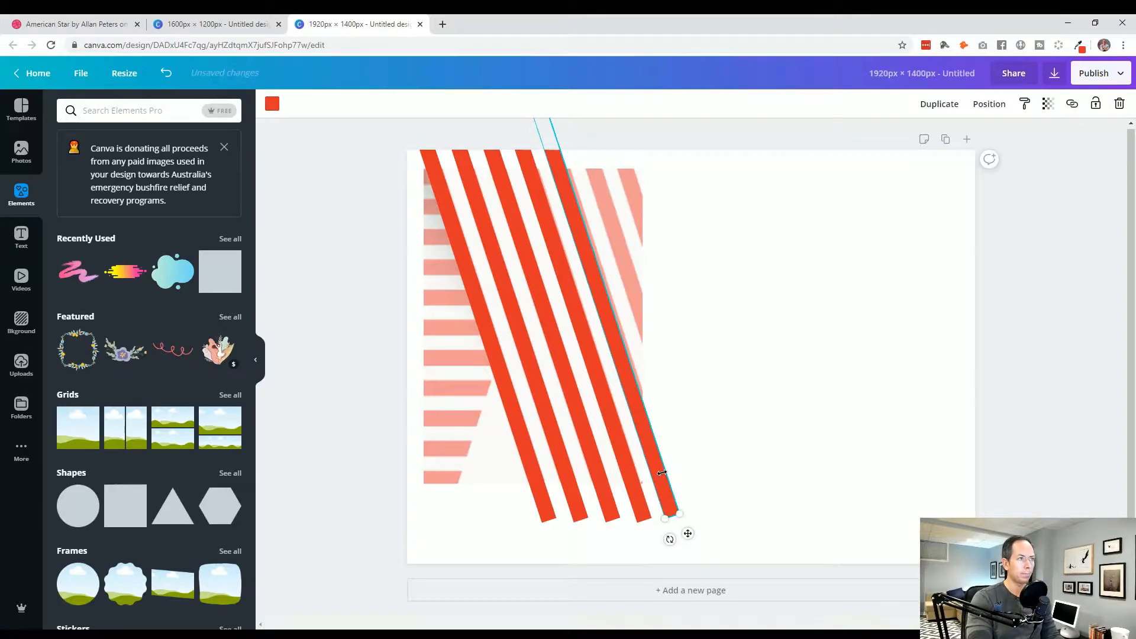
key("Right")
key("Right")
key("Right")
key("Right")
key("Right")
key("Right")
key("Right")
key("Right")
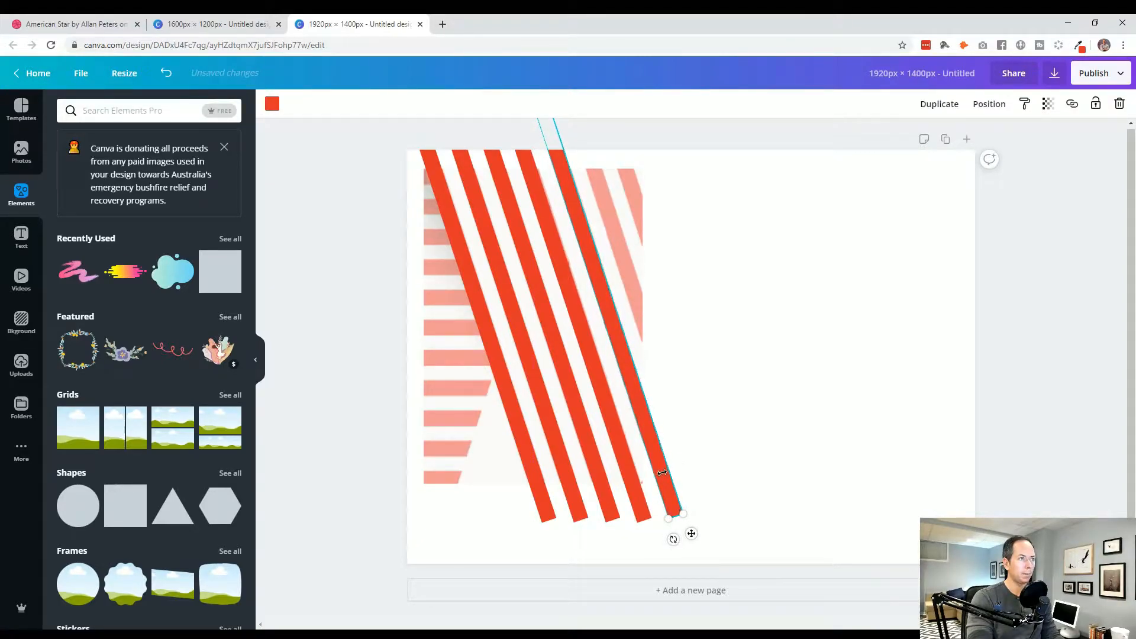
key("Right")
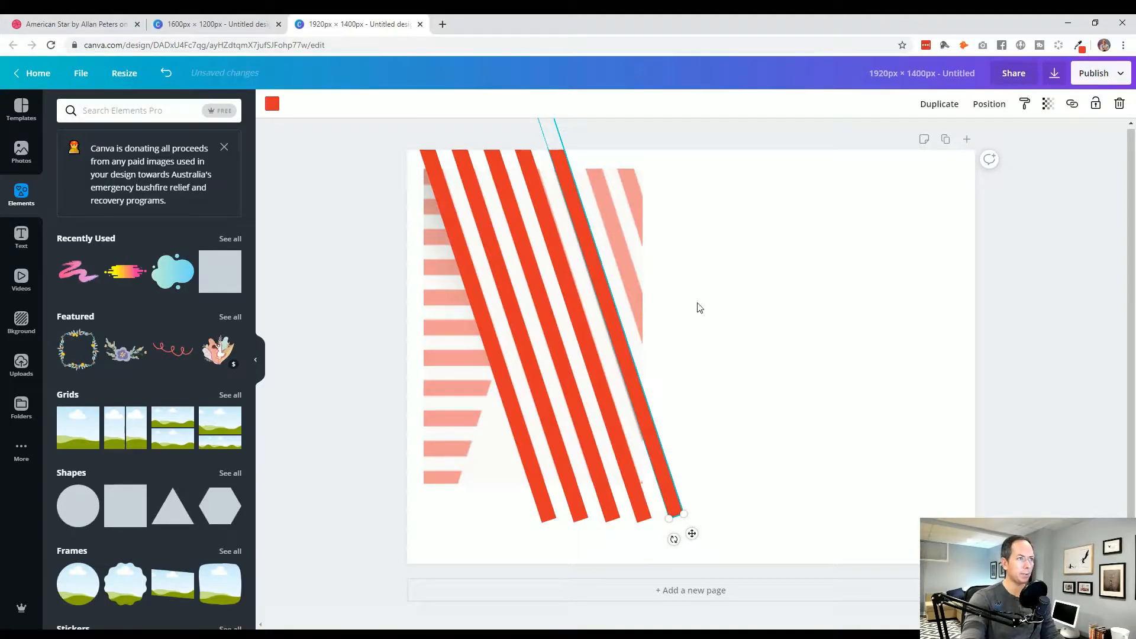
Step: Duplicate the fifth bar and place the copy over the next diagonal stripe of the reference
left_click(567, 268)
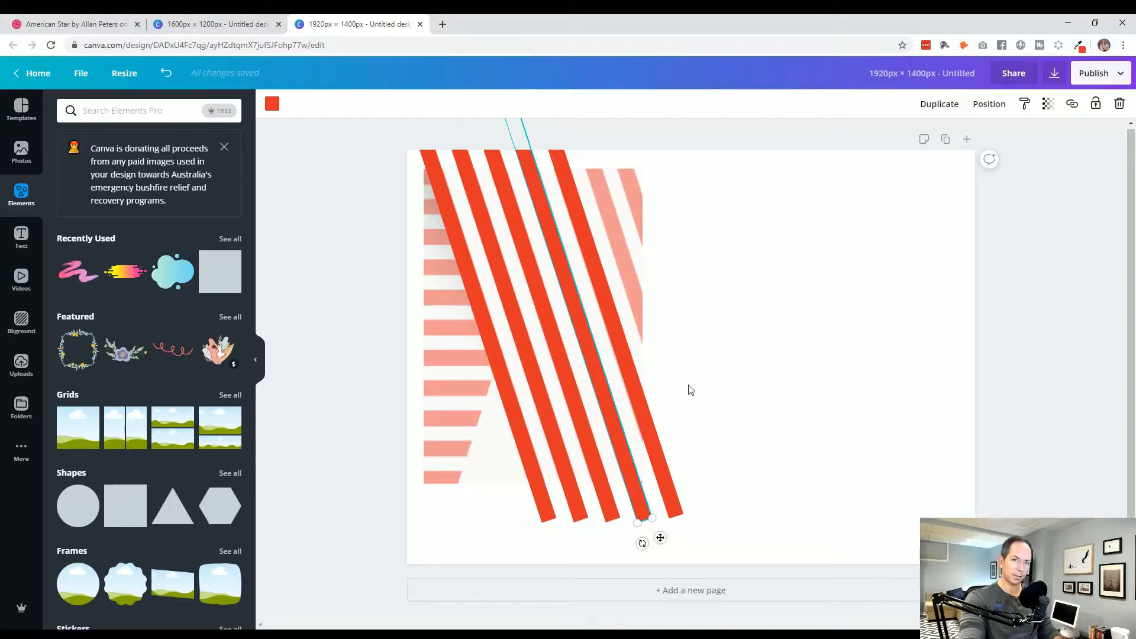
left_click(636, 393)
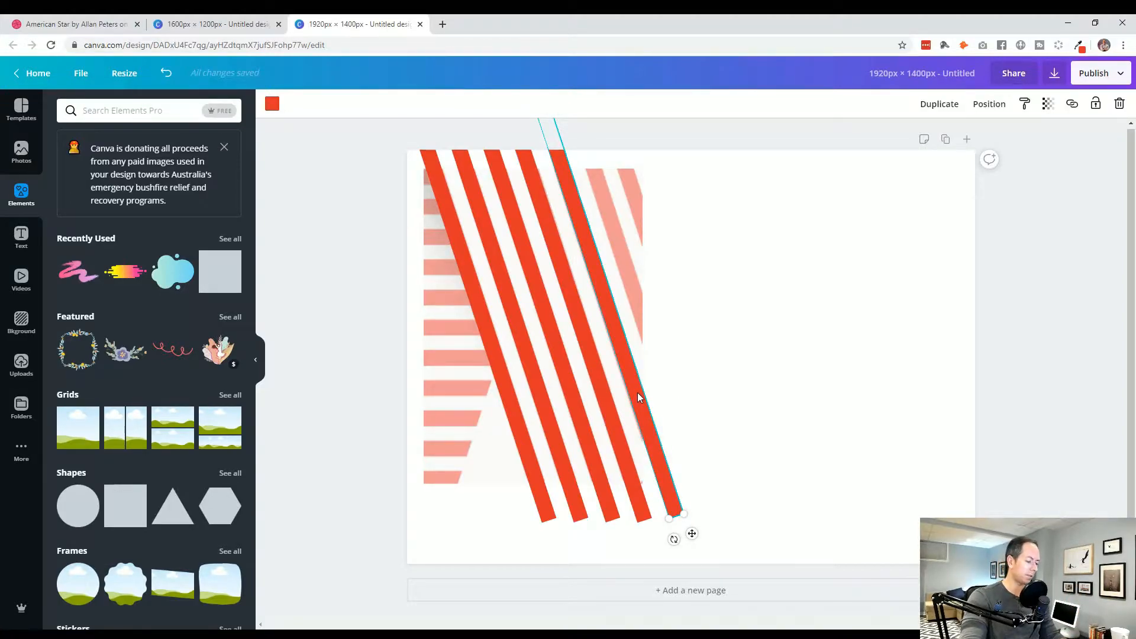
left_click_drag(637, 392, 663, 382)
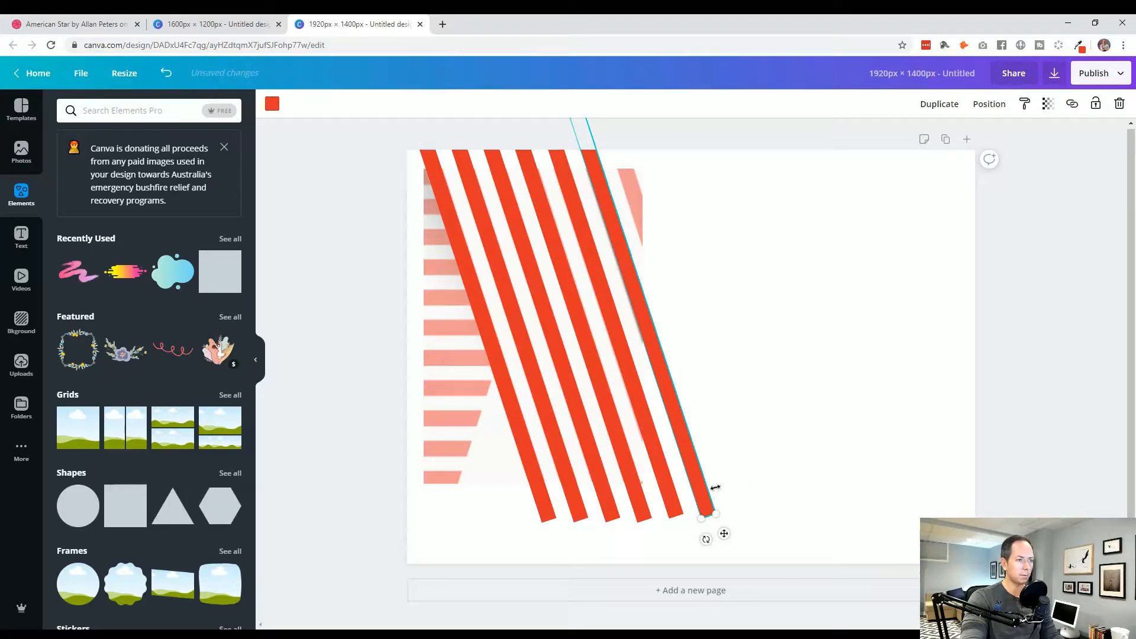
Step: Align the bottom edges of the six slanted bars, leaving the reference image out
key("ctrl+a")
left_click(544, 502, "shift")
left_click(1009, 109)
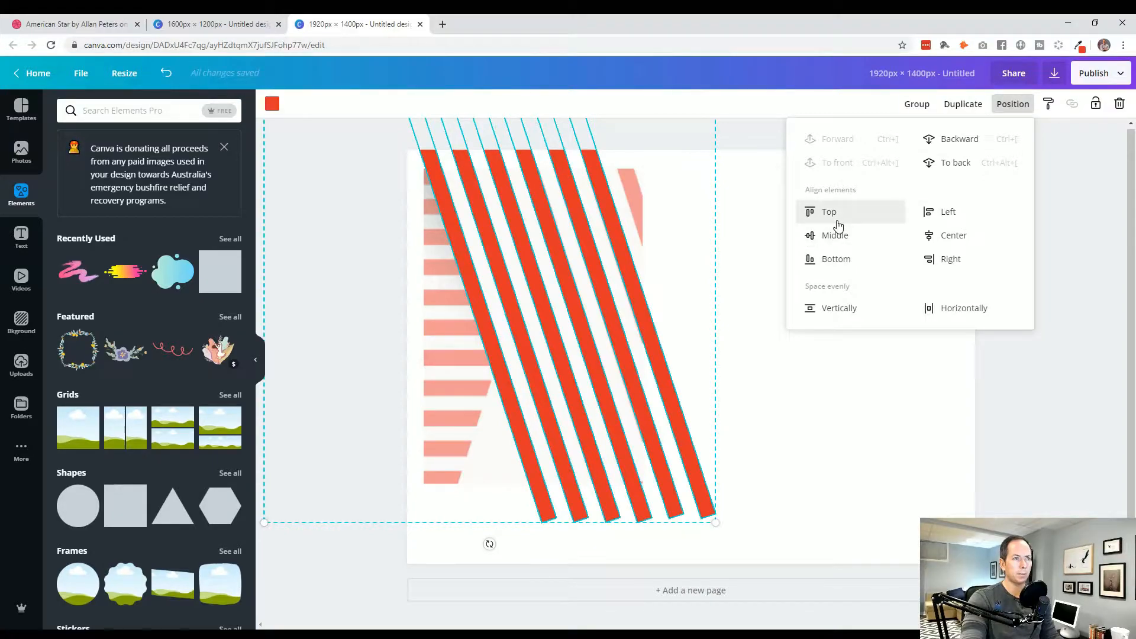
left_click(837, 260)
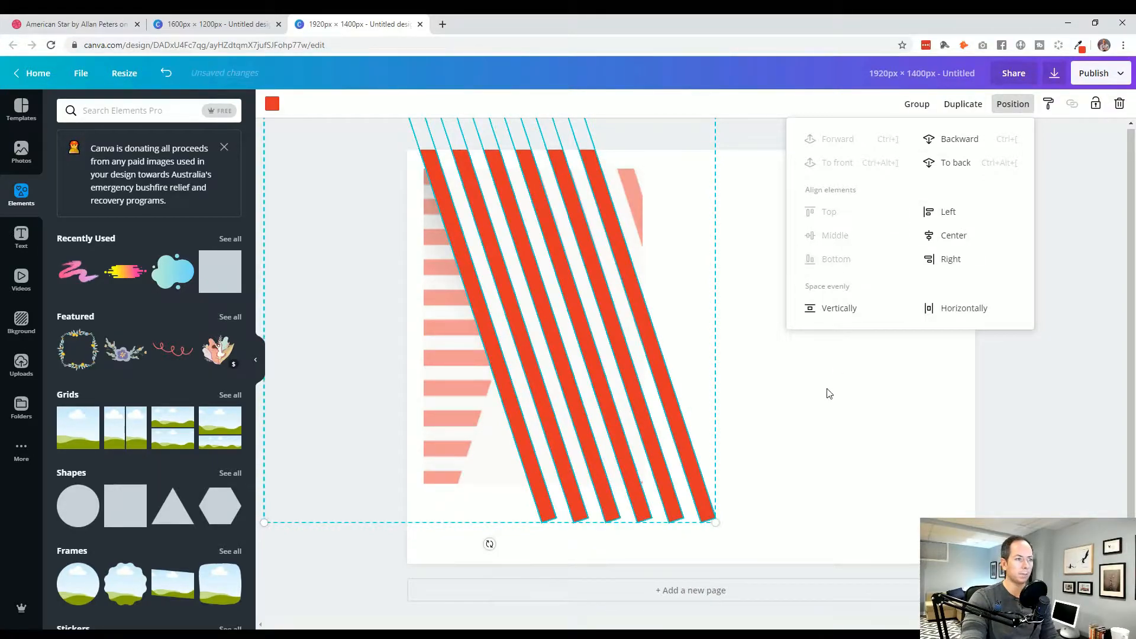
key("Escape")
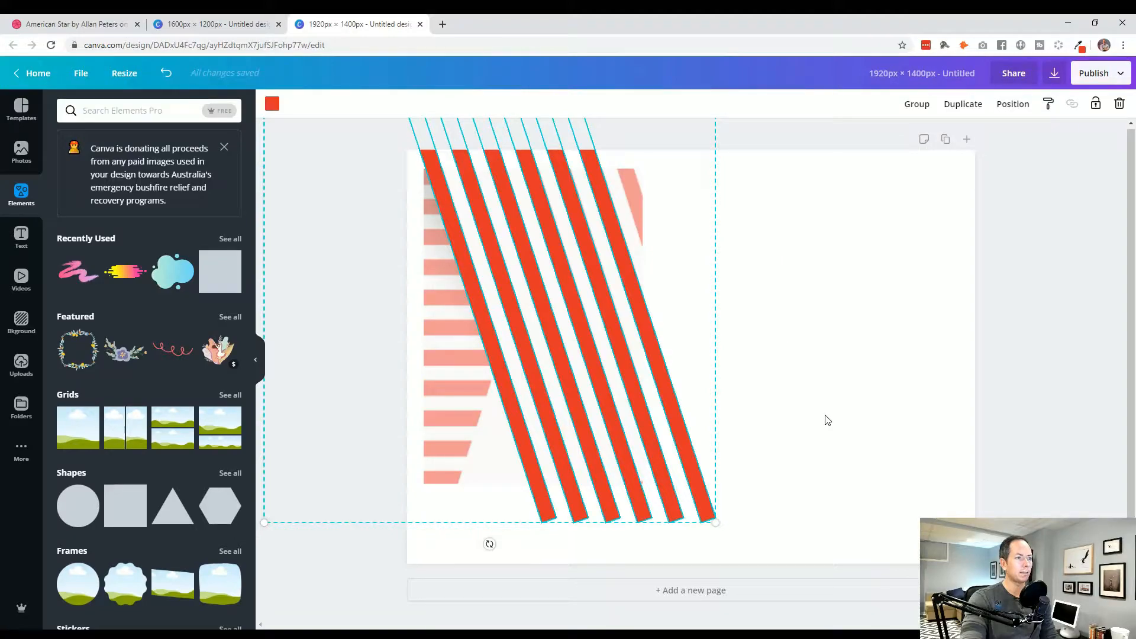
left_click(924, 110)
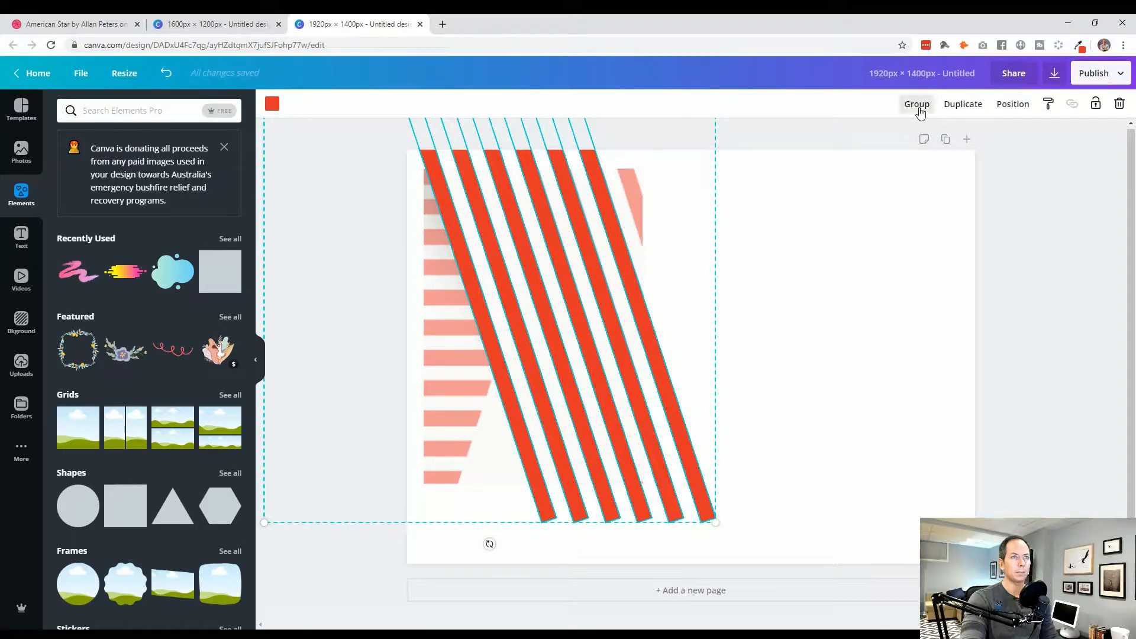
key("ctrl+z")
left_click(631, 281)
left_click(839, 467)
Step: Space the six slanted bars evenly in the horizontal direction
left_click_drag(875, 462, 453, 450)
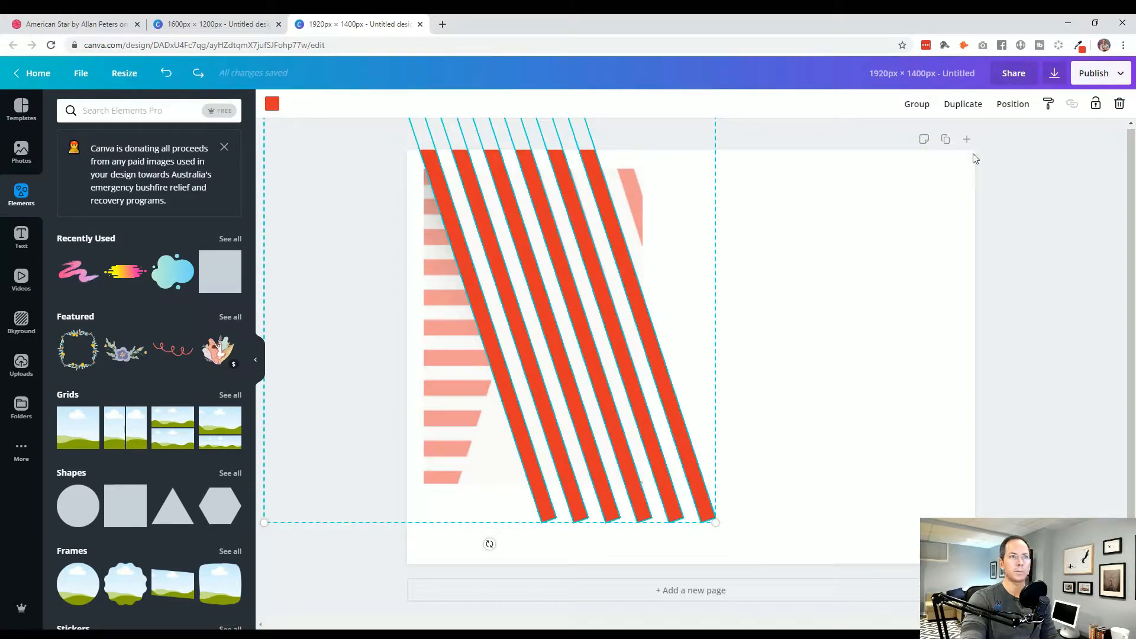
left_click(1019, 106)
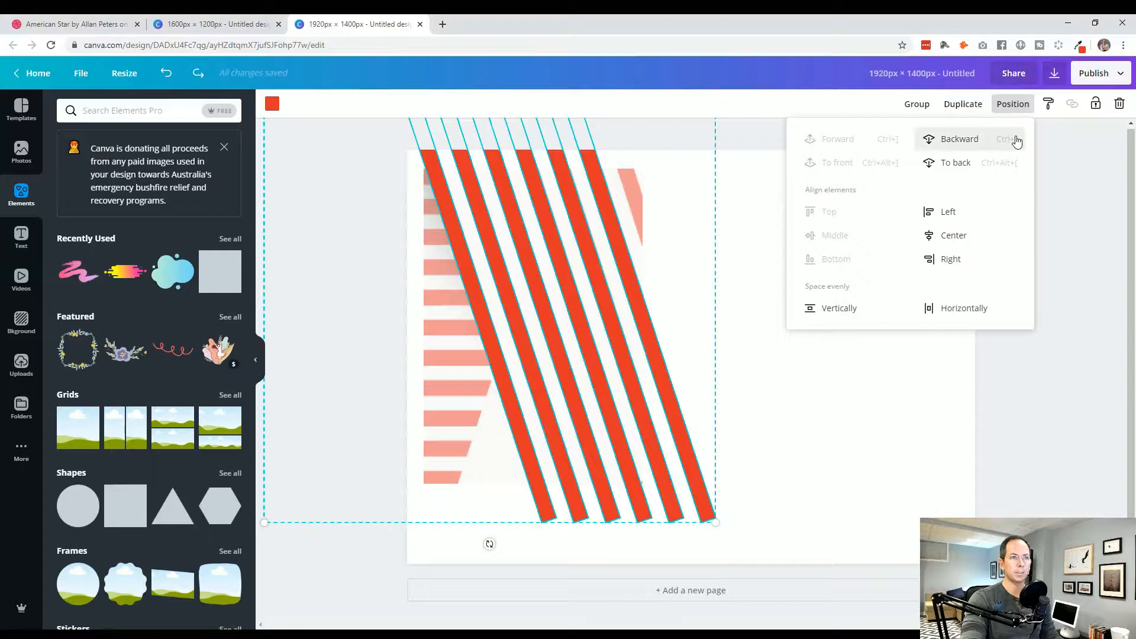
left_click(963, 314)
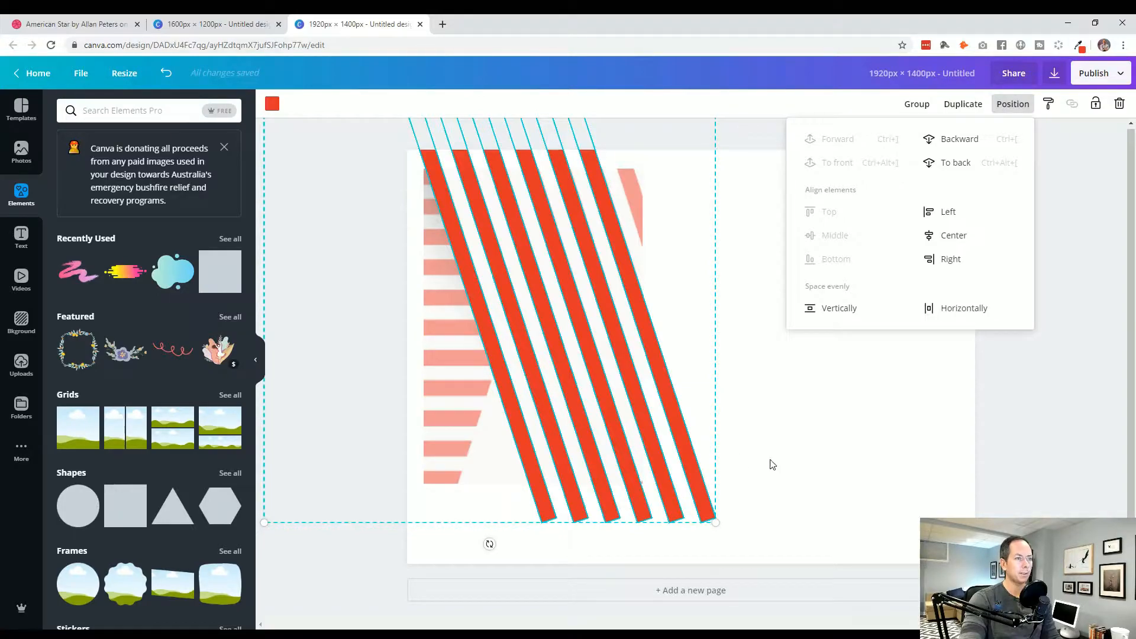
Step: Duplicate the set of six bars twice and place the copies side by side to continue the stripes past the page's right edge
left_click(663, 453)
left_click_drag(849, 450, 509, 415)
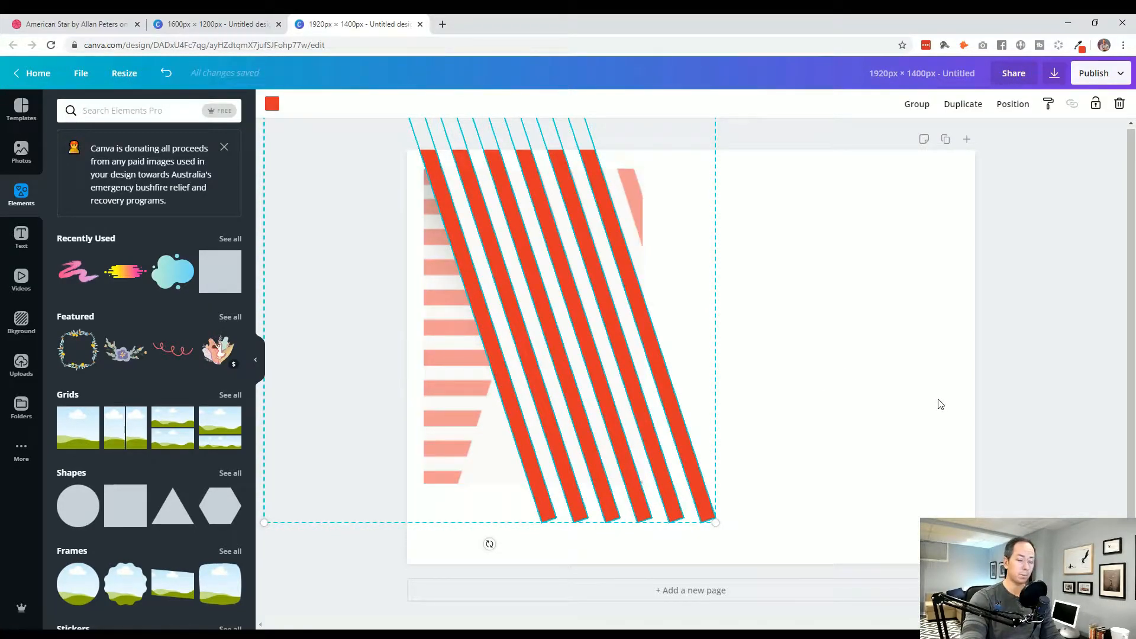
key("ctrl+d")
left_click_drag(540, 507, 729, 492)
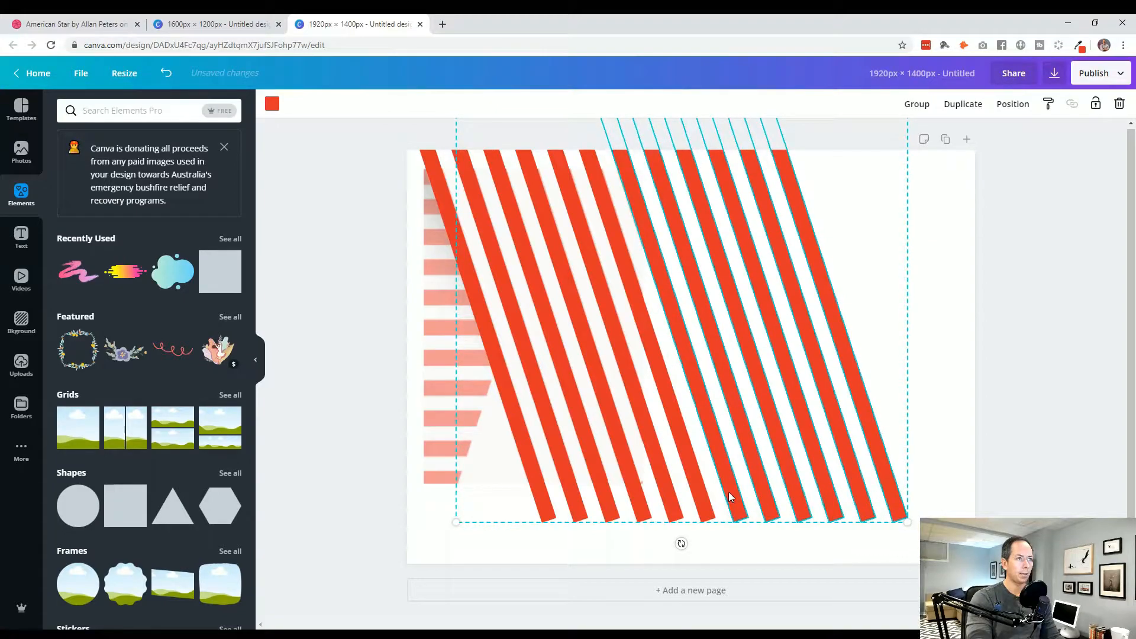
key("ctrl+d")
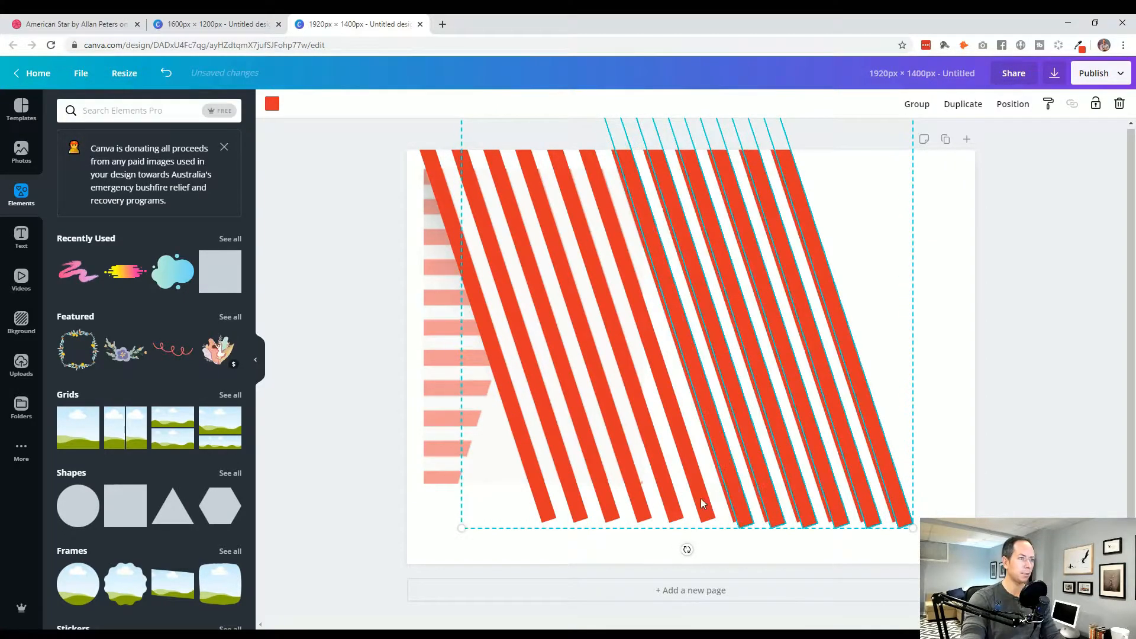
left_click_drag(737, 506, 923, 498)
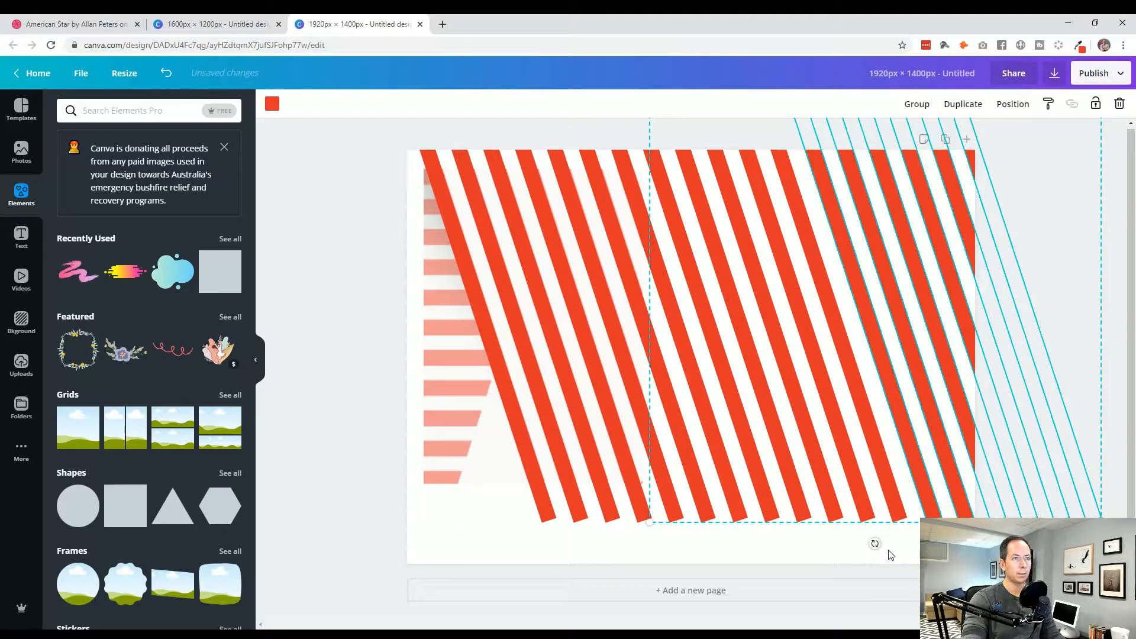
Step: Align all the slanted bars at the bottom and space them evenly horizontally, leaving the reference image out
left_click_drag(500, 545, 1129, 313)
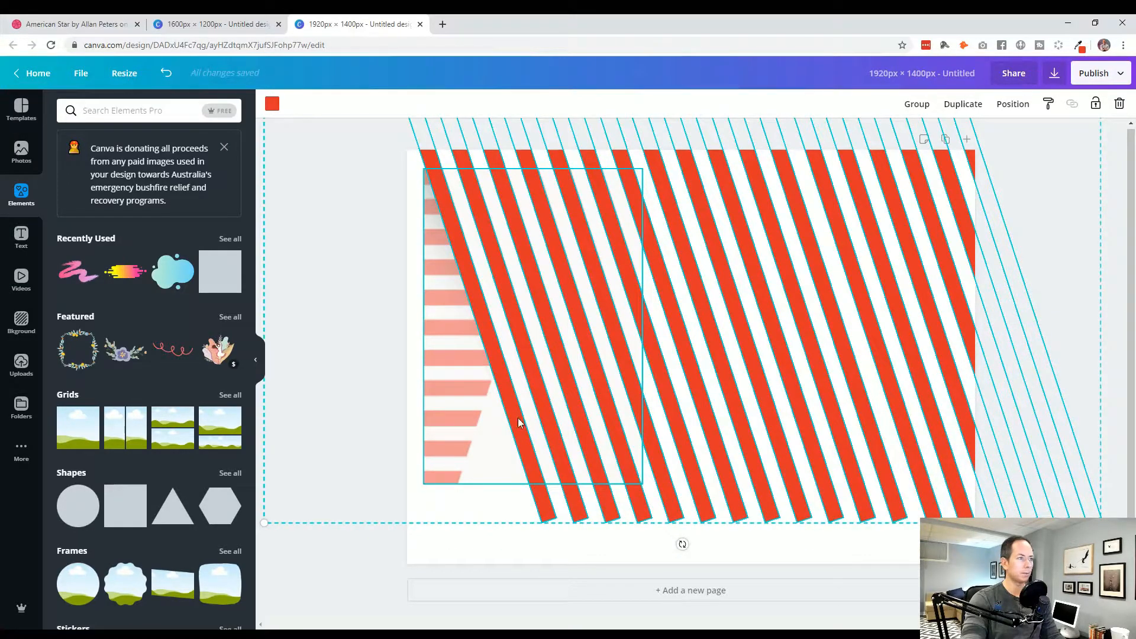
left_click(445, 442, "shift")
left_click(1018, 110)
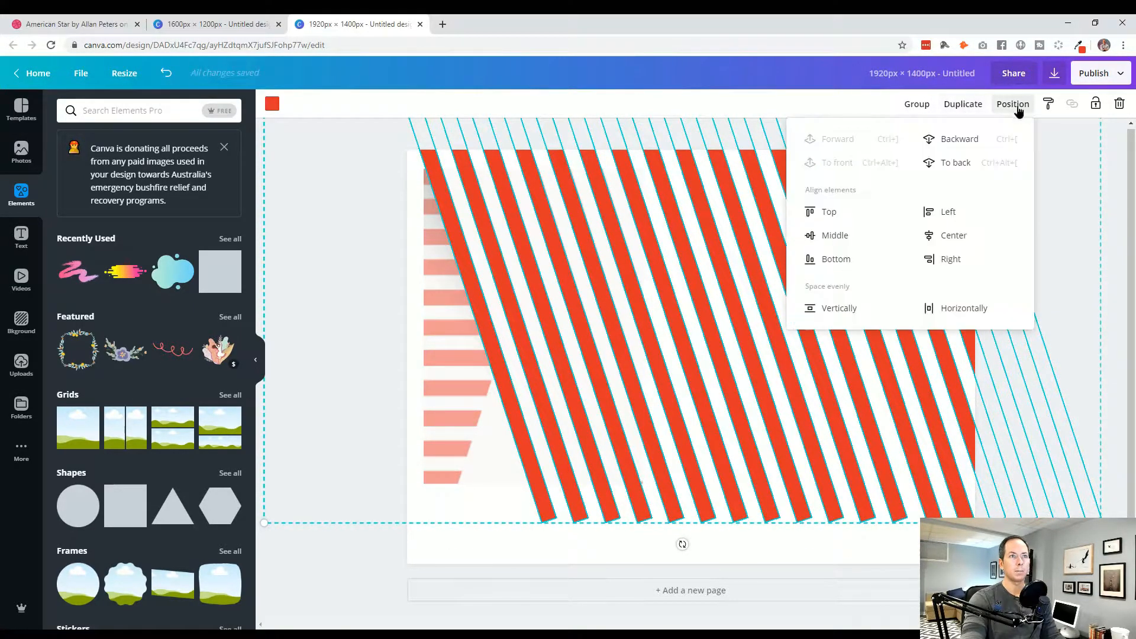
left_click(832, 260)
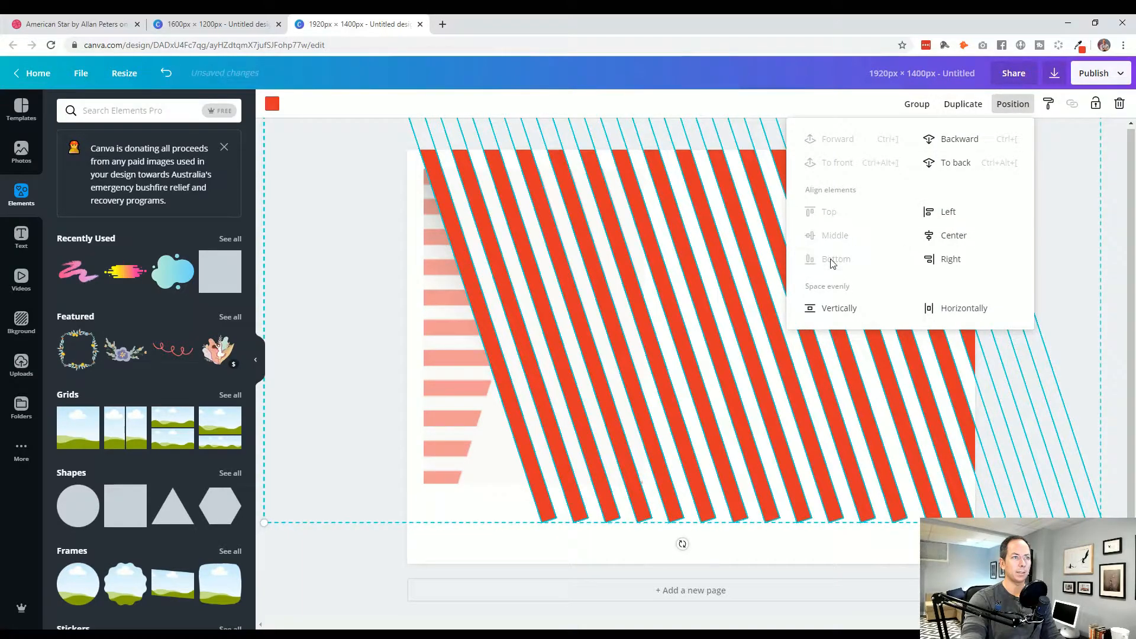
left_click(946, 312)
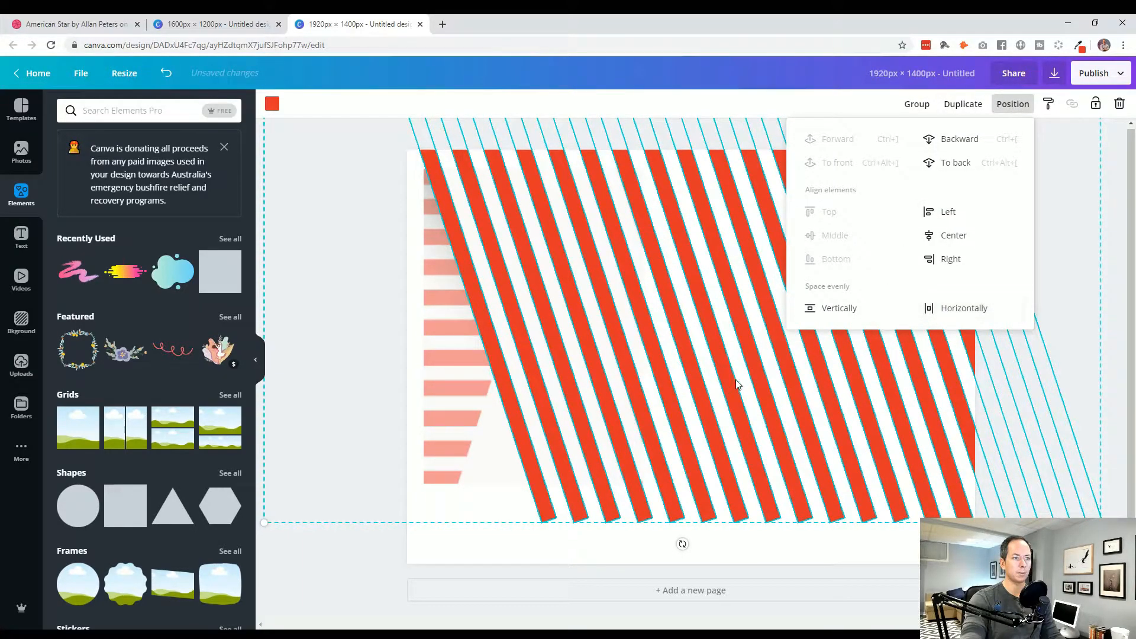
left_click(702, 401)
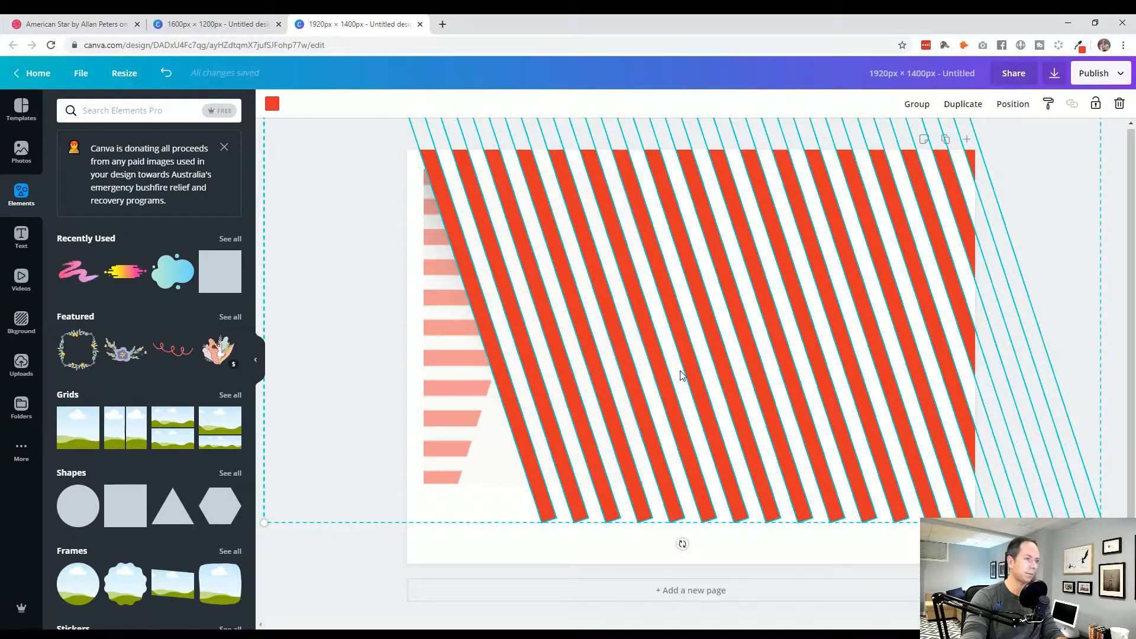
Step: Group all the slanted bars, moving them partly off the reference image, and delete that image
key("ctrl+g")
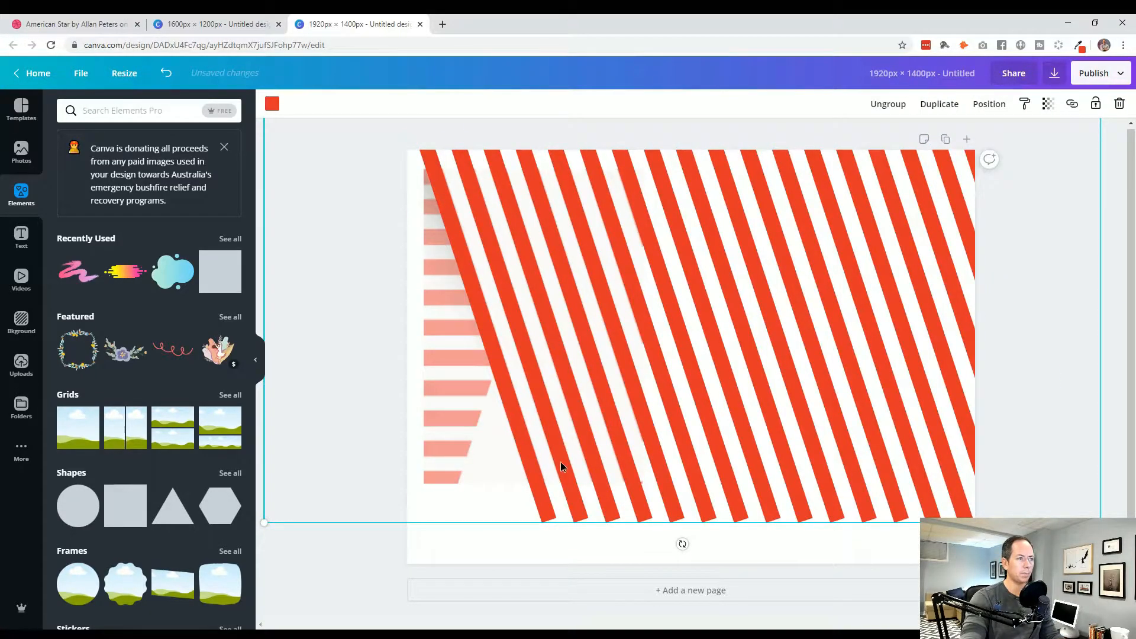
left_click_drag(562, 462, 465, 463)
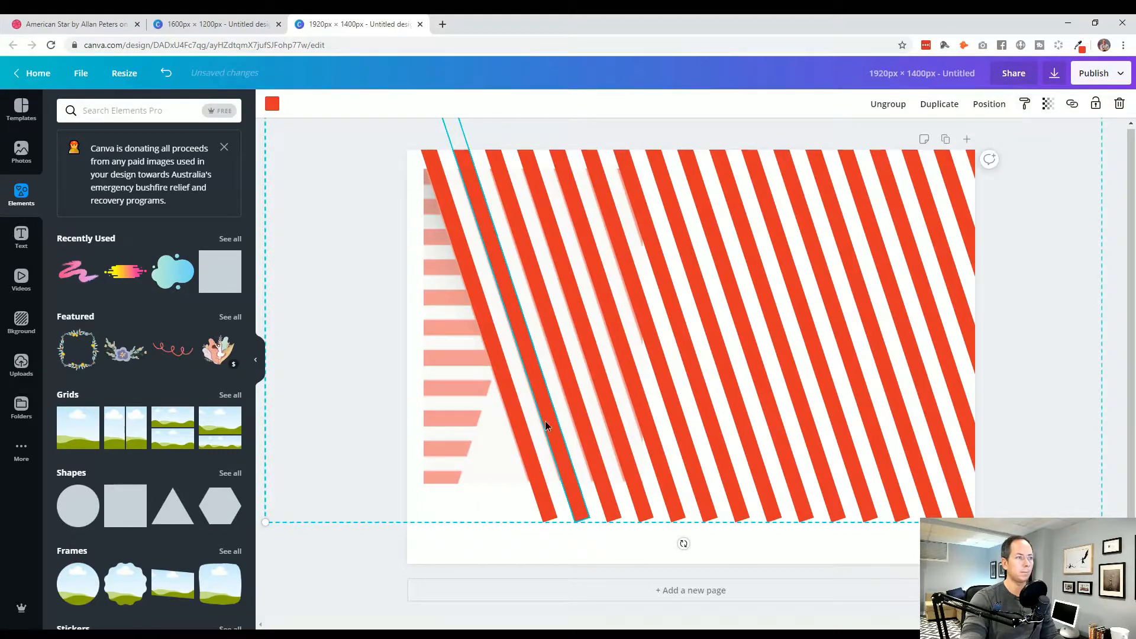
left_click_drag(545, 420, 601, 314)
left_click(473, 457)
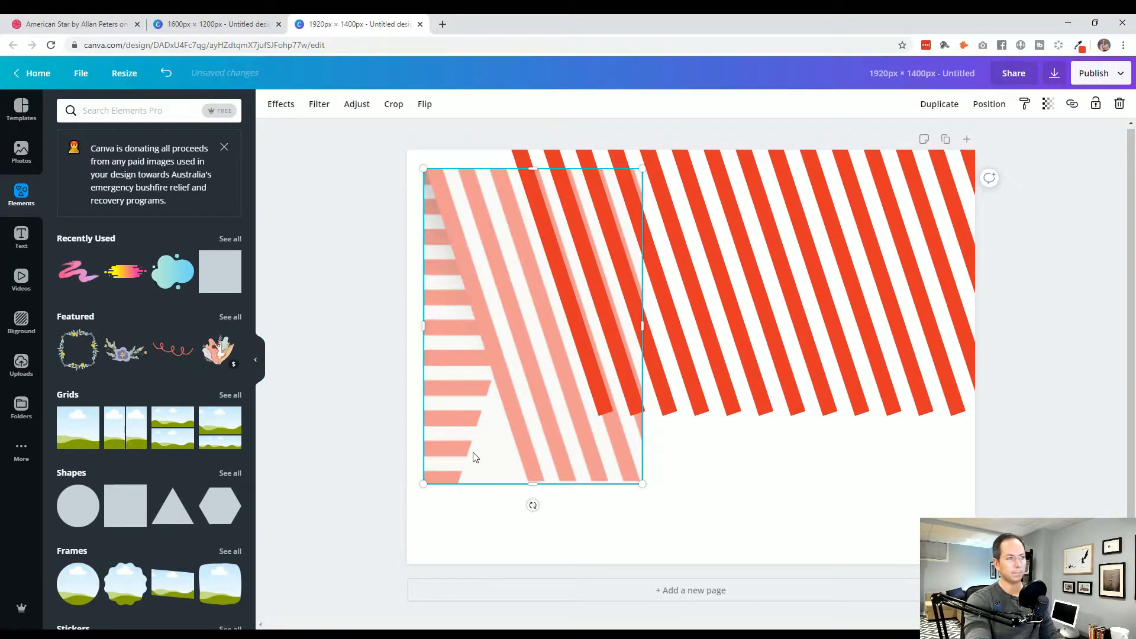
key("Delete")
Step: Move the bar group so its first bar starts at the page's upper-left corner and the stripes run past the bottom edge
left_click(668, 369)
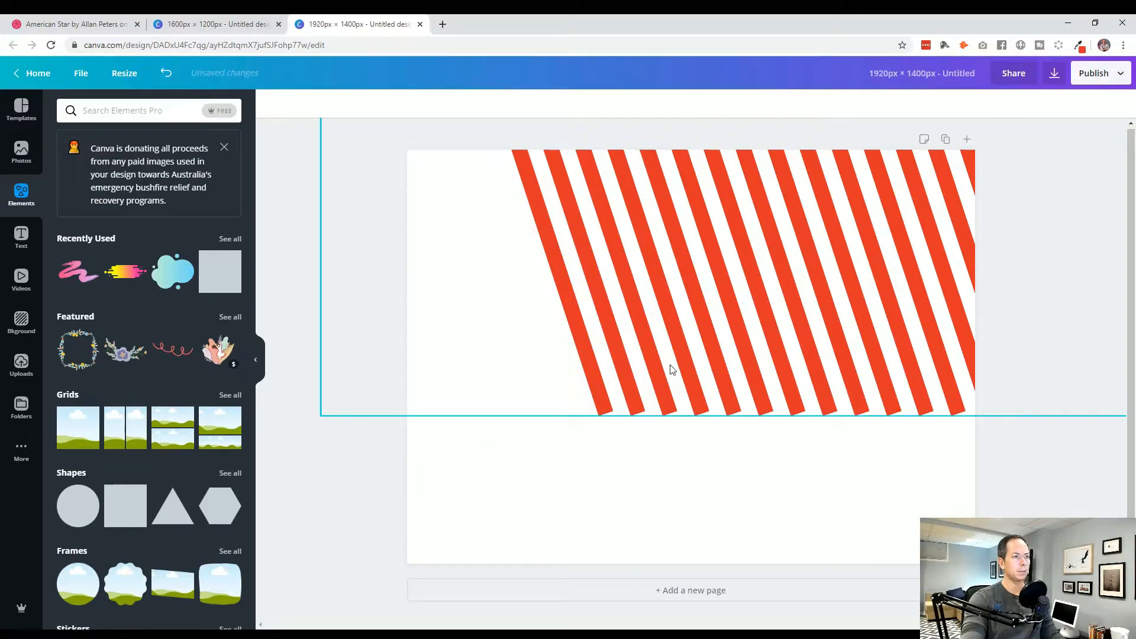
left_click_drag(659, 370, 602, 517)
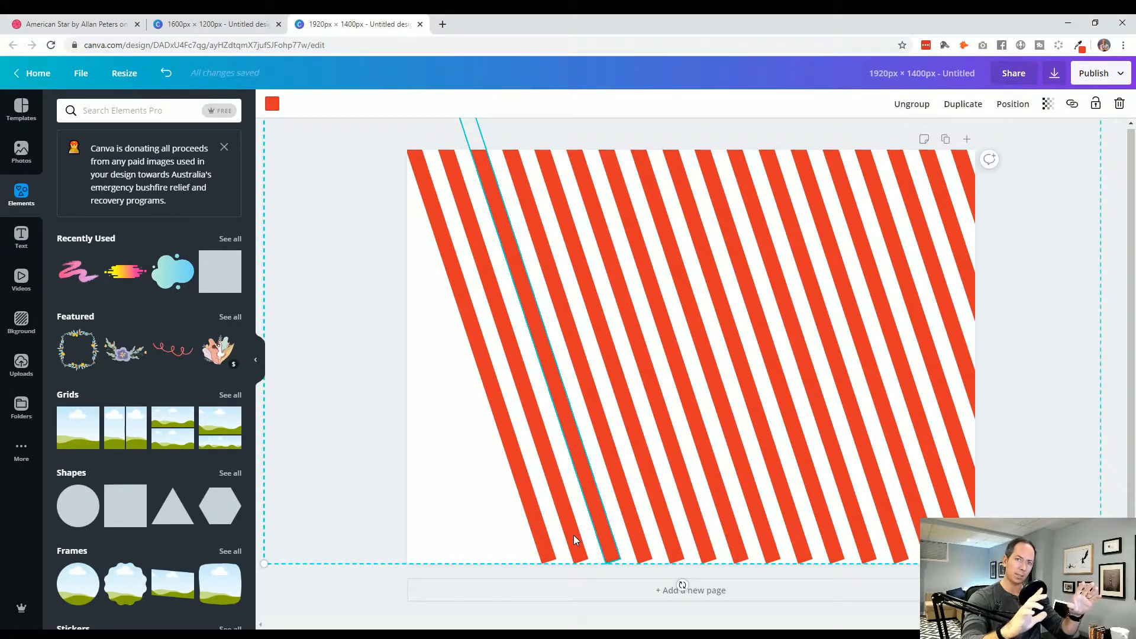
key("ctrl+z")
left_click(537, 443)
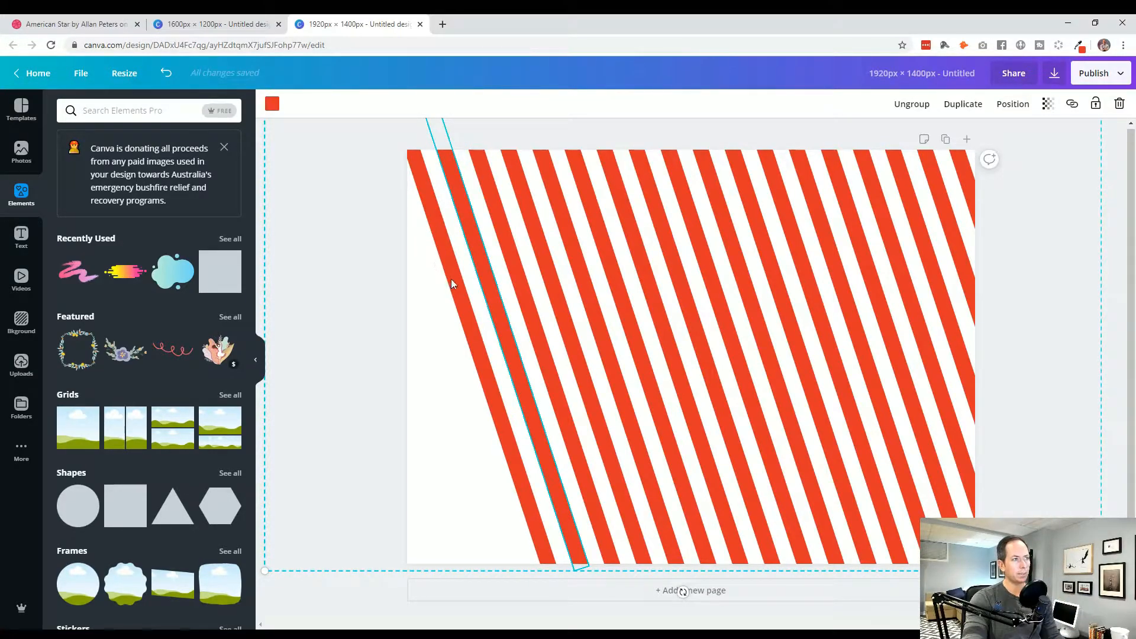
left_click(355, 603)
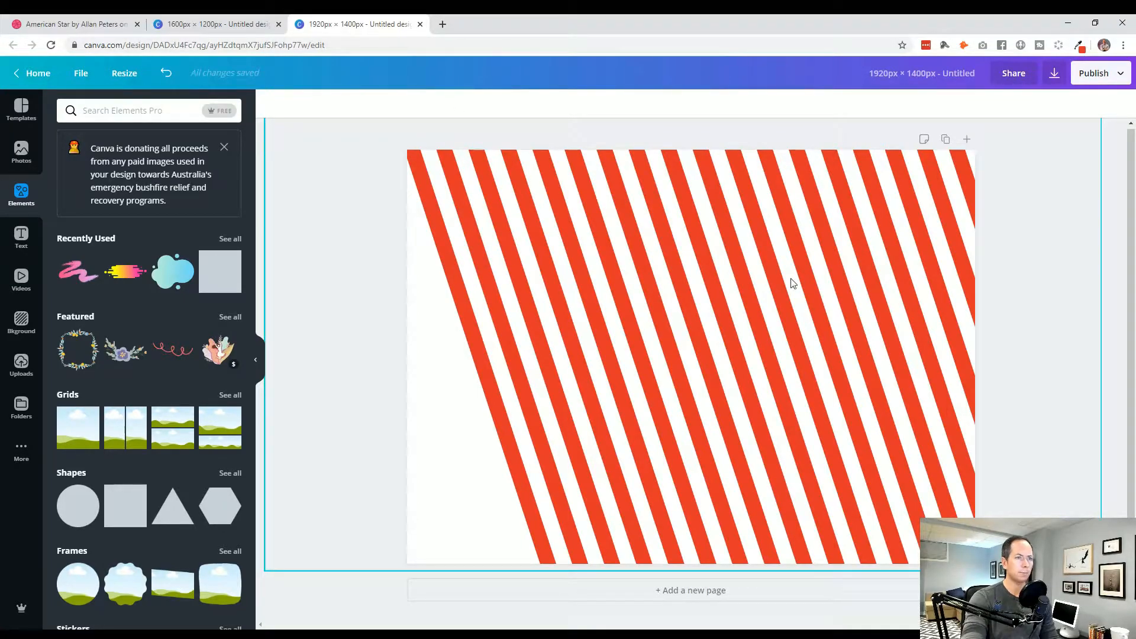
Step: Compare the new slanted stripes with the finished striped star in the 1600 × 1200 px design
left_click(207, 25)
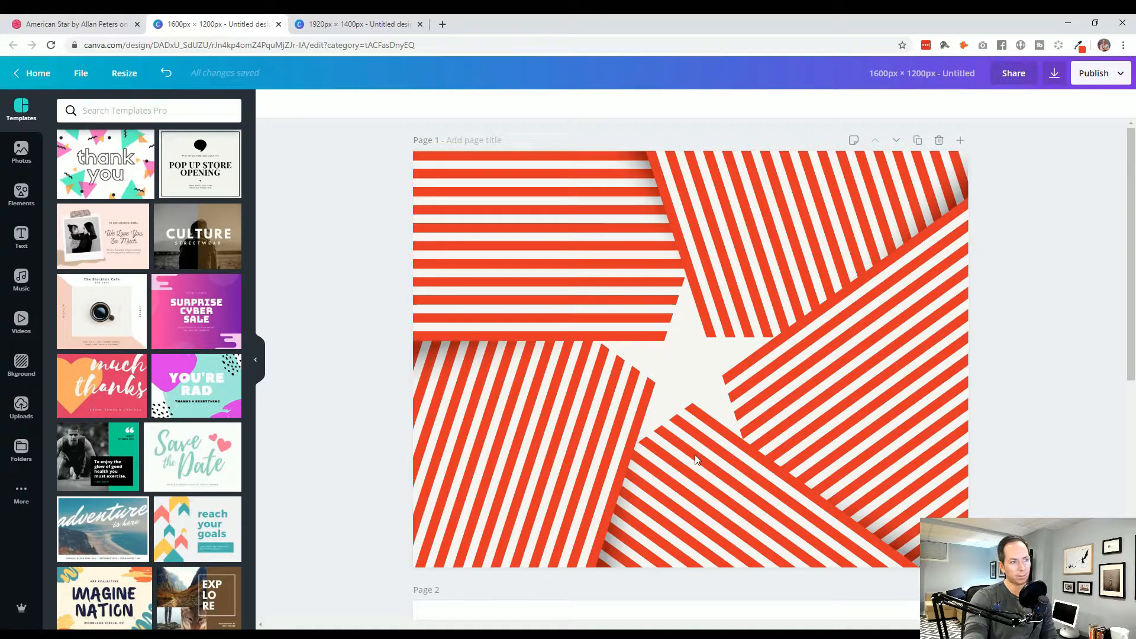
left_click(358, 24)
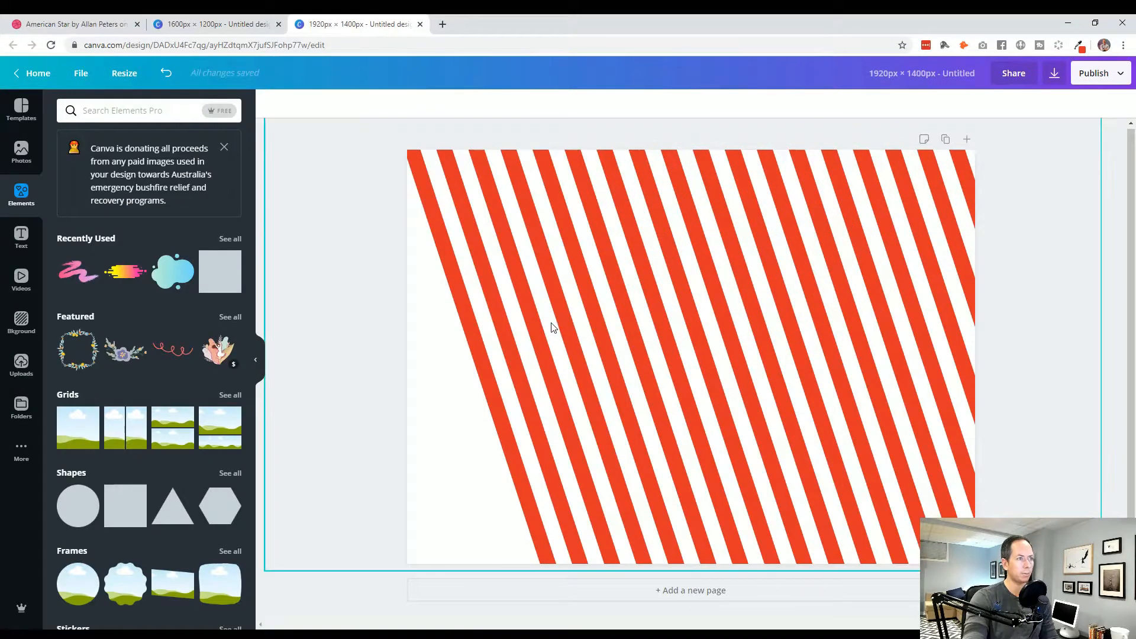
left_click(234, 25)
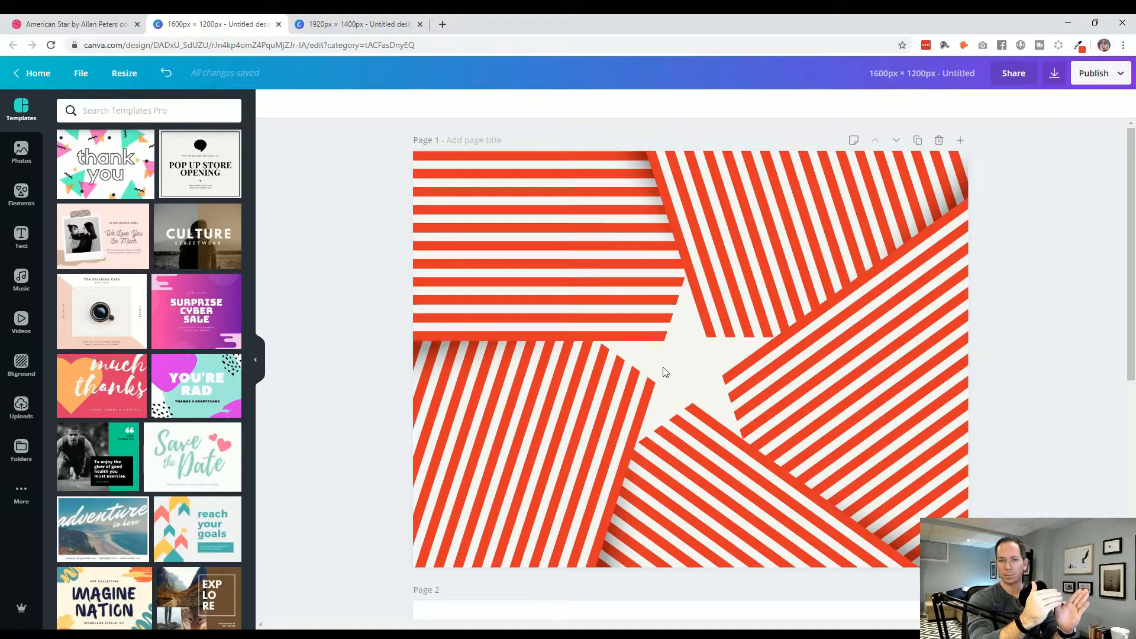
Step: Return to the 1920 × 1400 px design, add a gray square over the stripes, and stretch it wider and taller than the page
left_click(343, 24)
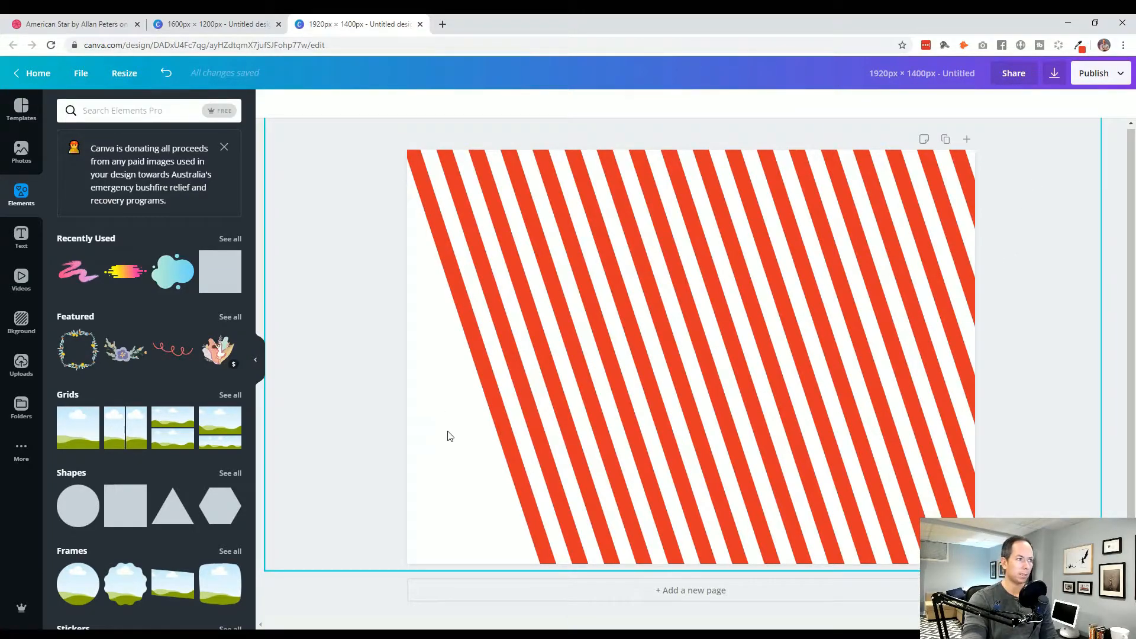
left_click(213, 274)
left_click_drag(634, 306, 589, 328)
left_click_drag(706, 372, 674, 390)
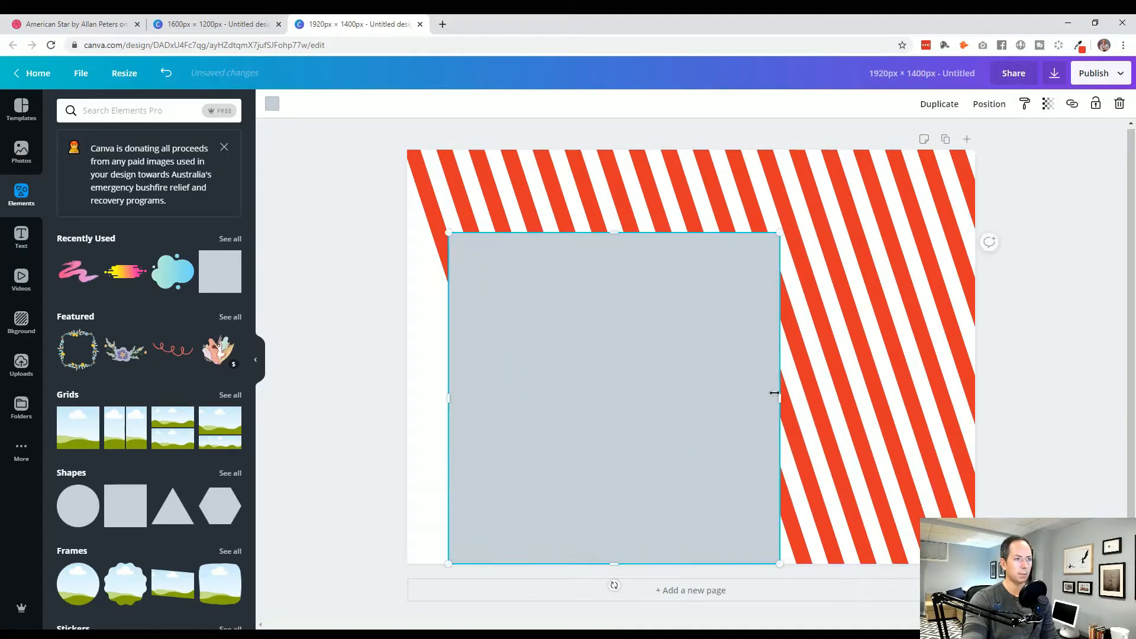
left_click_drag(780, 398, 1083, 398)
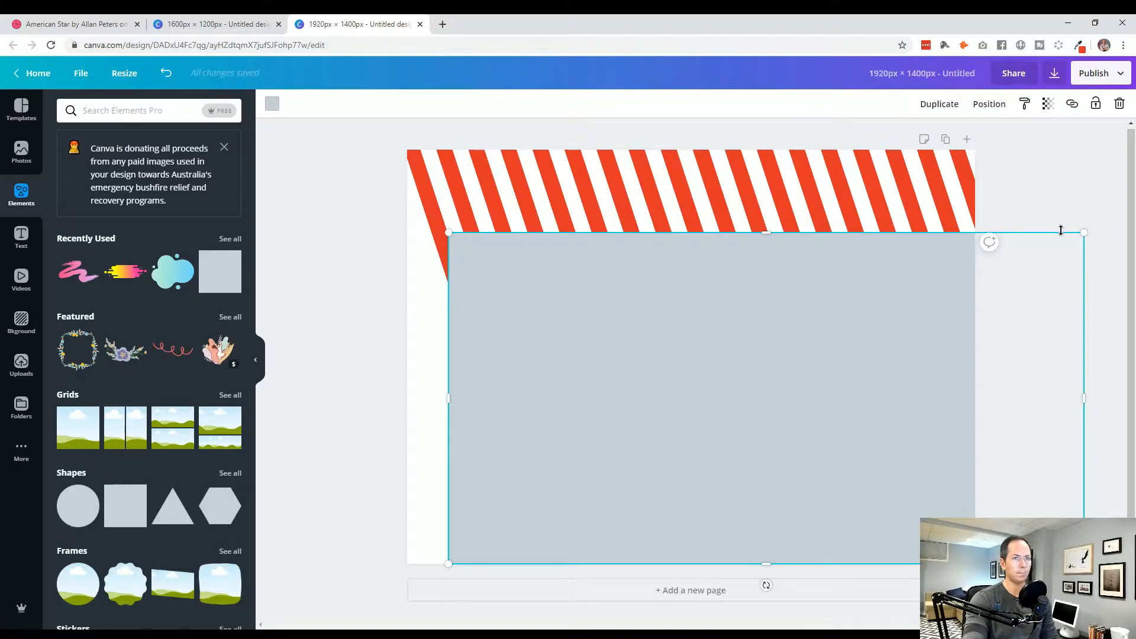
left_click_drag(766, 238, 777, 131)
left_click_drag(733, 404, 701, 427)
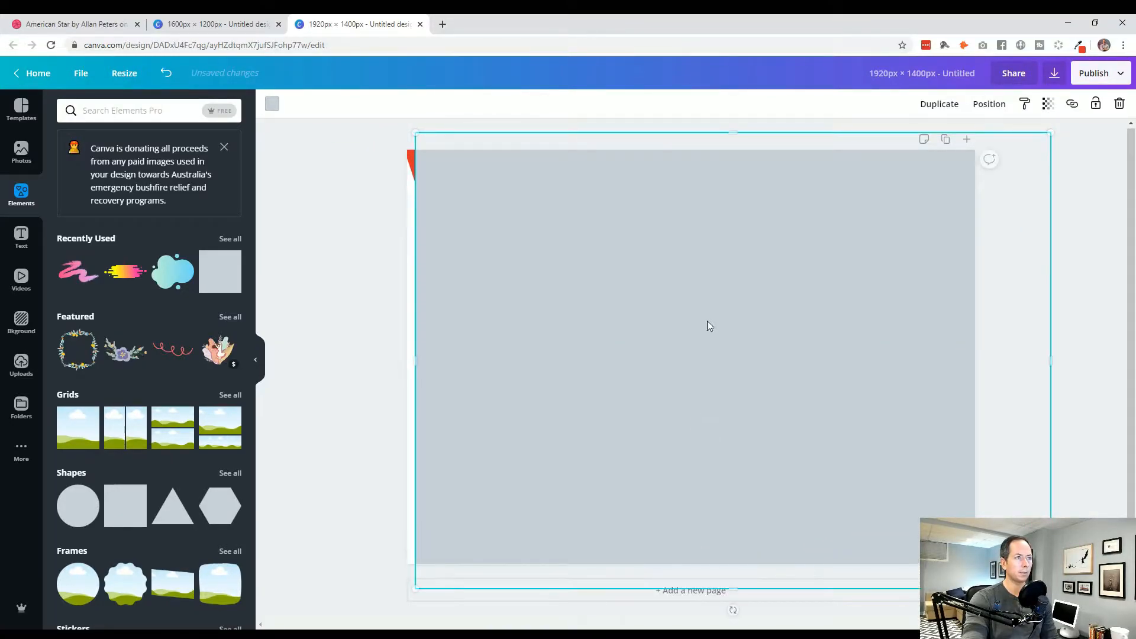
Step: Enlarge the gray rectangle further and move it so its upper-left corner sits at the page's upper-left corner
left_click_drag(722, 204, 691, 275)
left_click_drag(1024, 202, 1066, 129)
left_click_drag(794, 295, 794, 279)
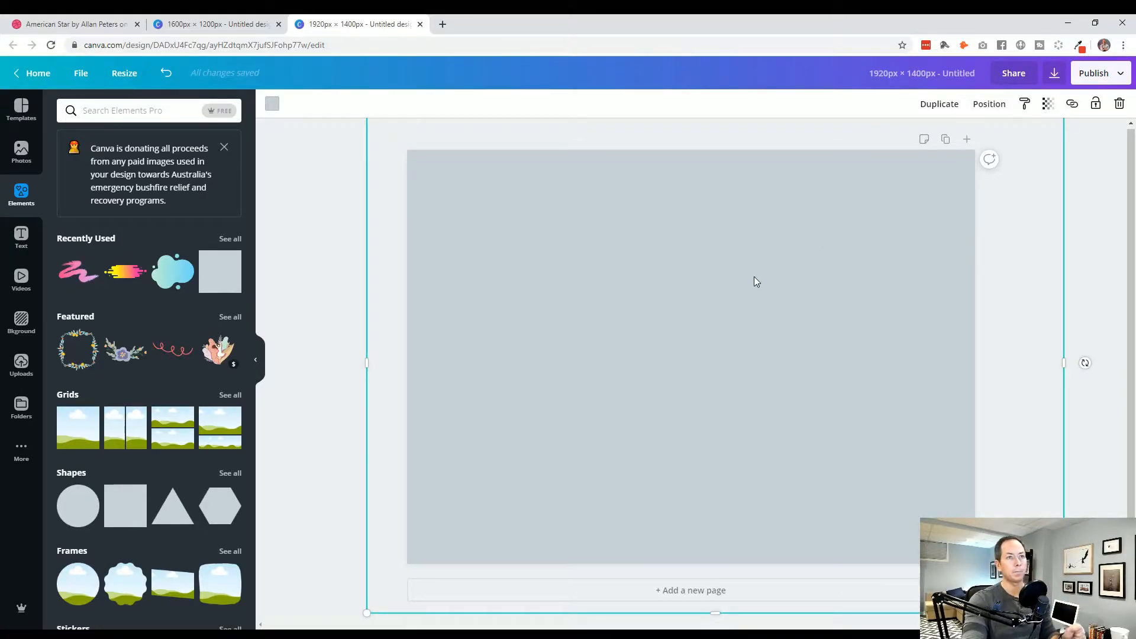
left_click_drag(669, 285, 726, 344)
left_click_drag(625, 272, 625, 293)
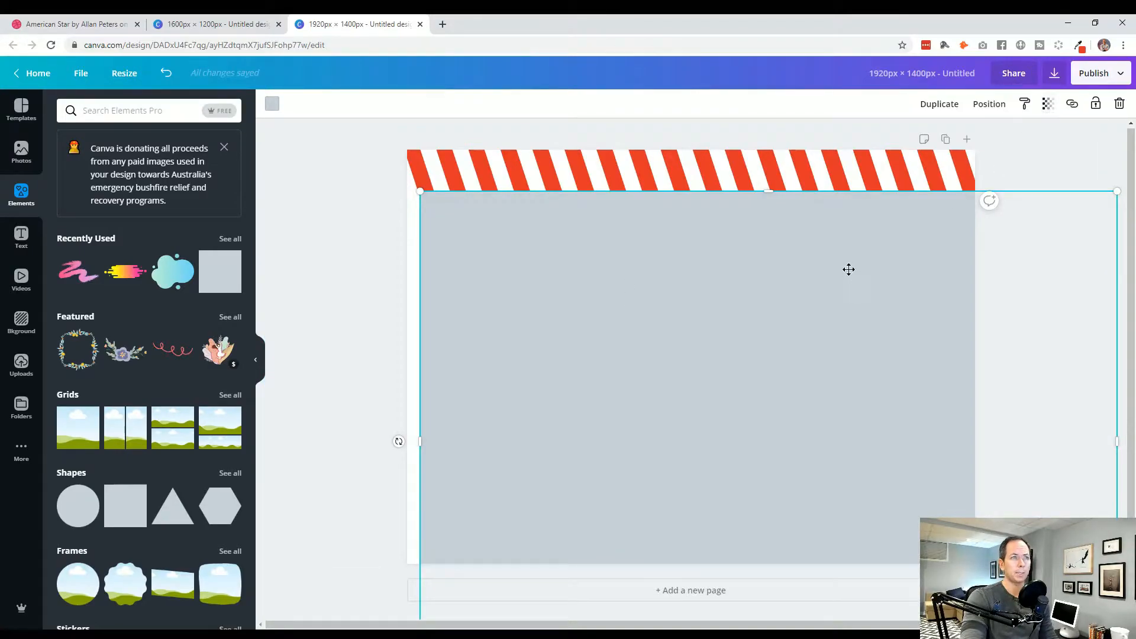
left_click_drag(846, 271, 839, 236)
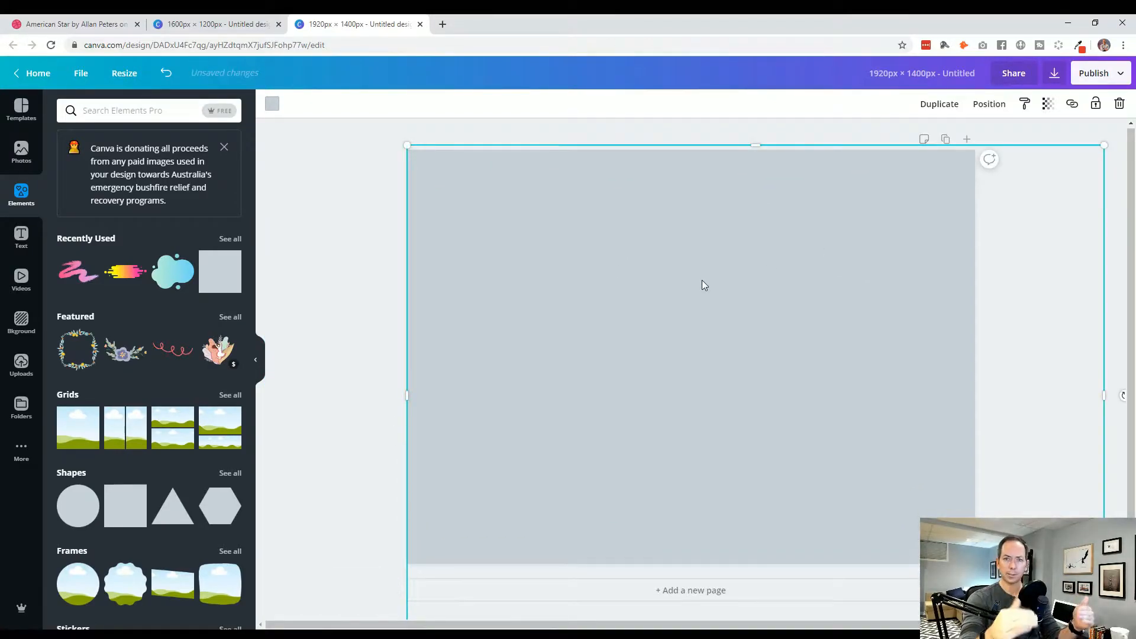
Step: Set the gray rectangle's transparency to 68 and tilt it about -13° toward the stripes' slant
left_click(1048, 105)
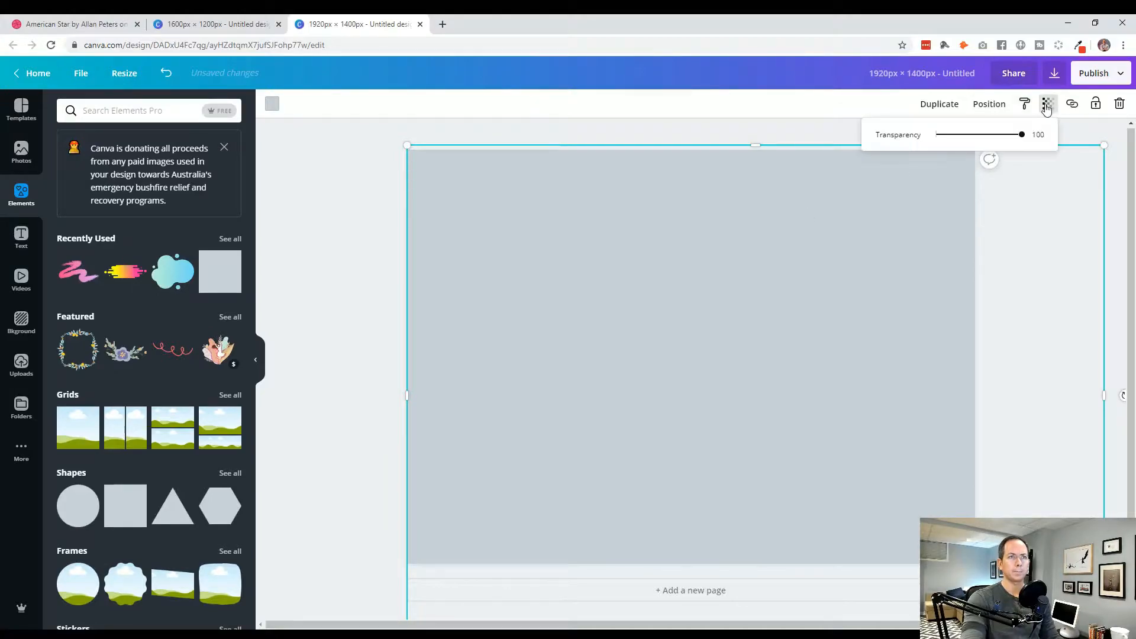
left_click_drag(1006, 135, 996, 139)
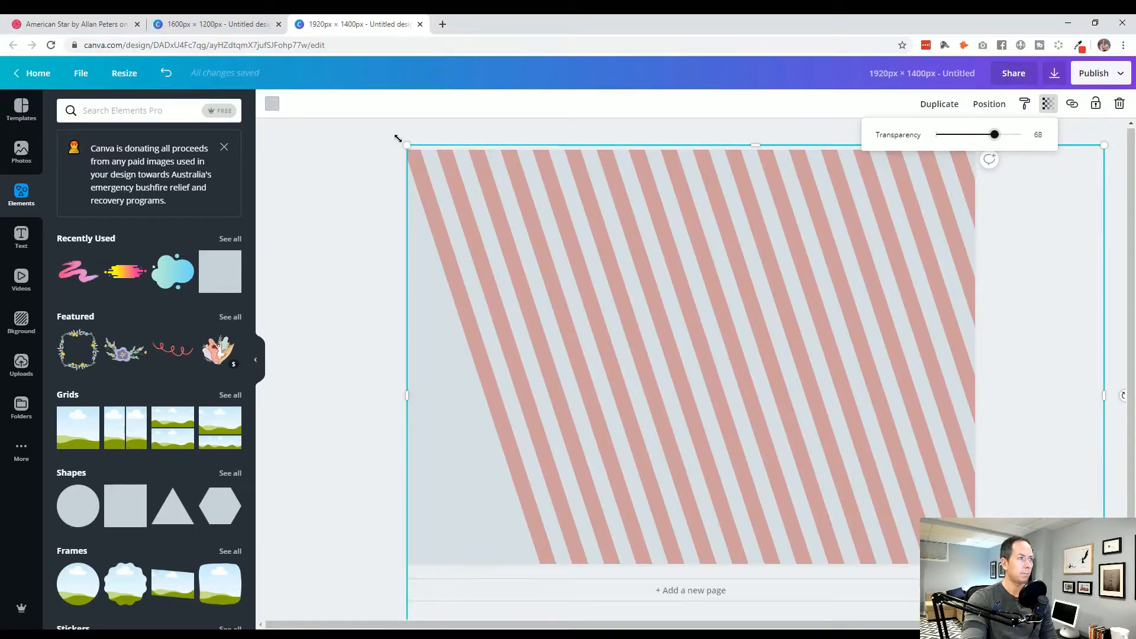
left_click_drag(623, 338, 494, 232)
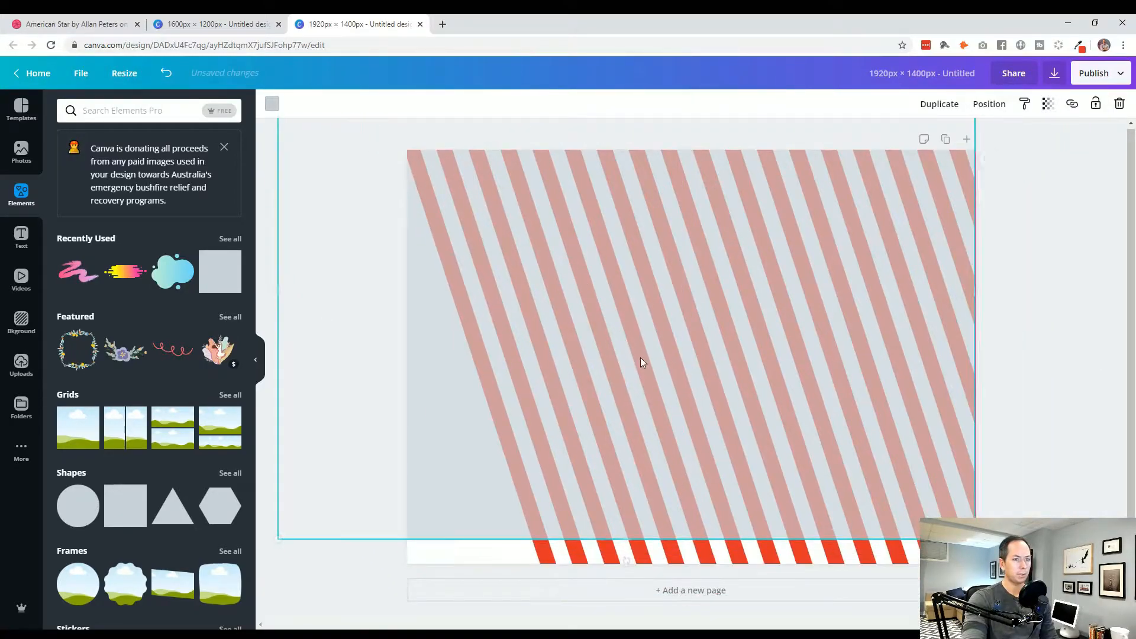
left_click_drag(740, 432, 814, 419)
left_click_drag(683, 544, 735, 529)
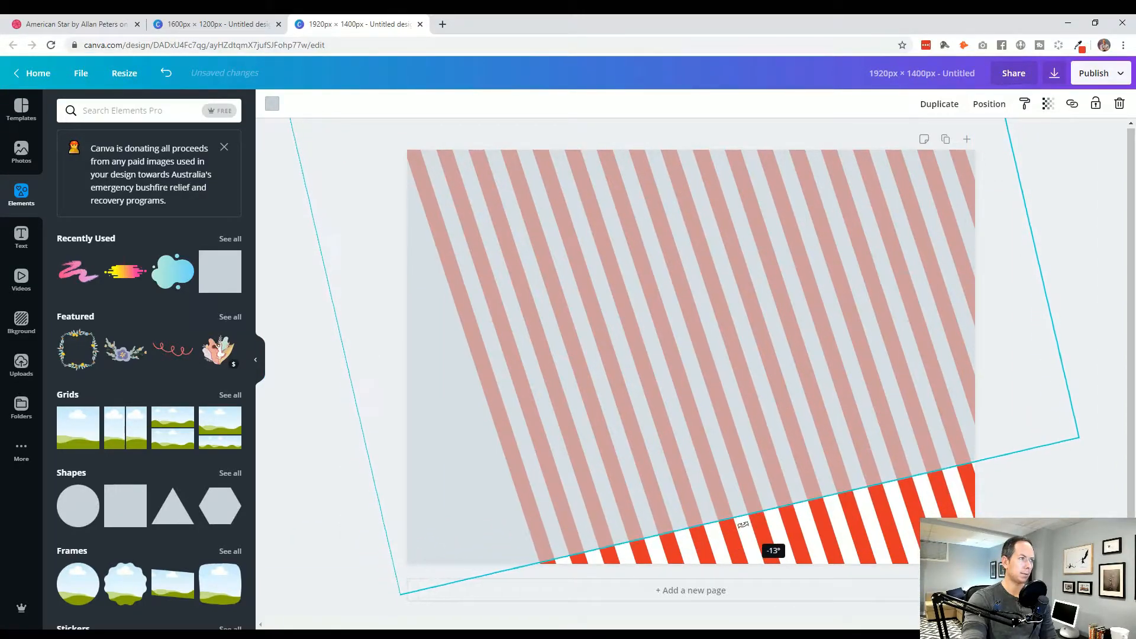
Step: Rotate the rectangle parallel to the stripes with its edge along the first bar, and extend it past the page's bottom edge
left_click_drag(504, 426, 581, 424)
left_click_drag(823, 537, 867, 553)
left_click_drag(733, 489, 755, 487)
left_click_drag(884, 528, 891, 526)
left_click_drag(754, 499, 762, 496)
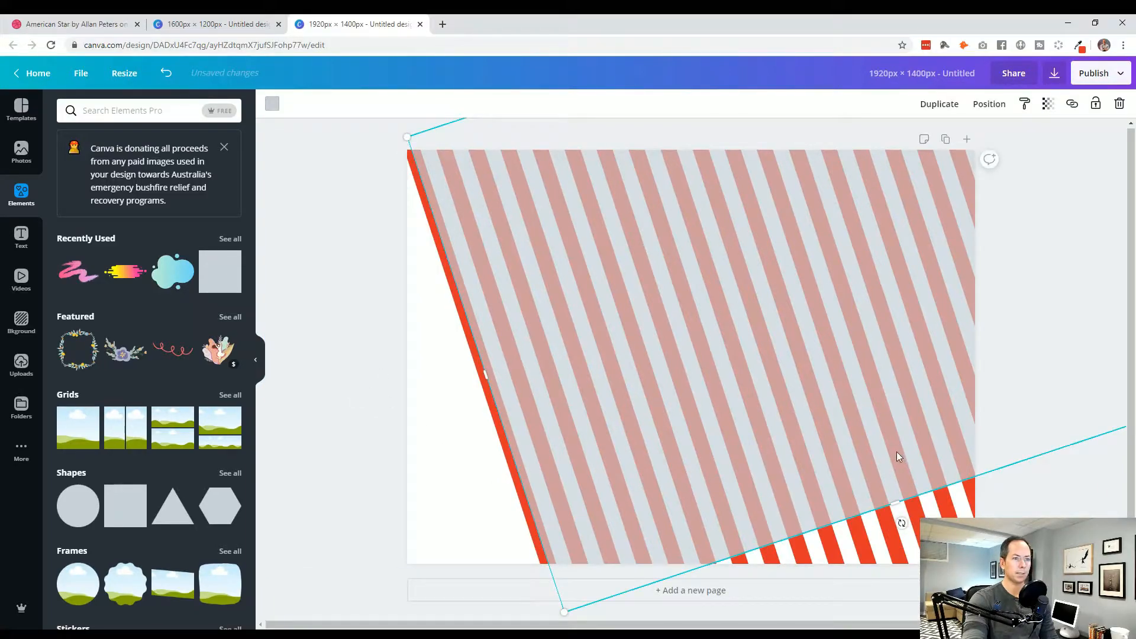
left_click_drag(894, 502, 923, 588)
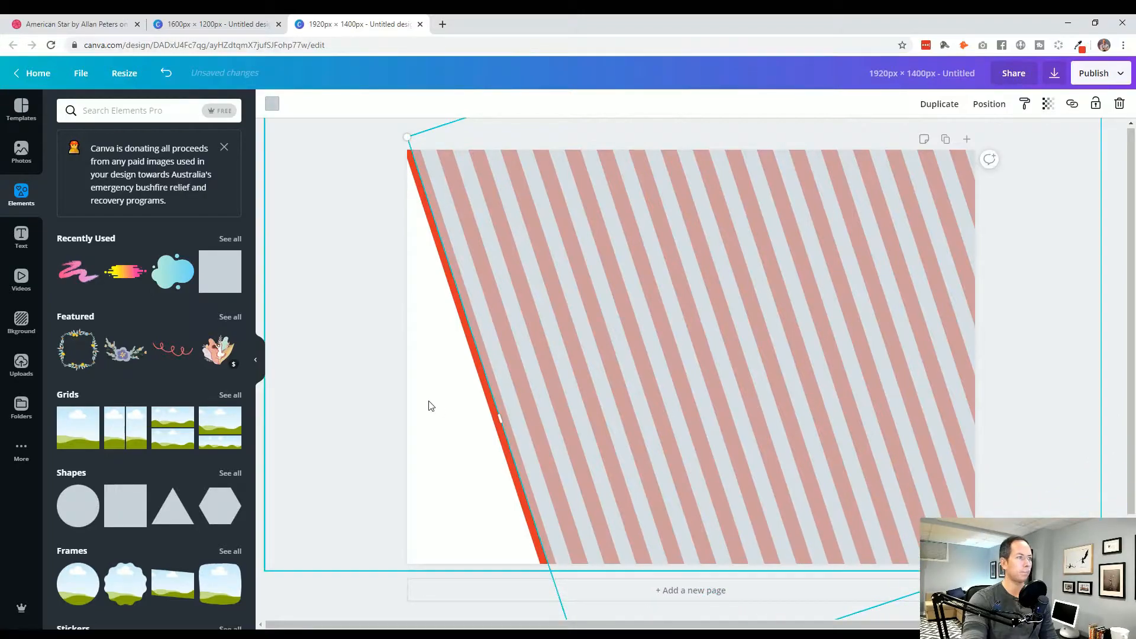
Step: Restore the rectangle's transparency to 100 and recolor it white
left_click(1048, 103)
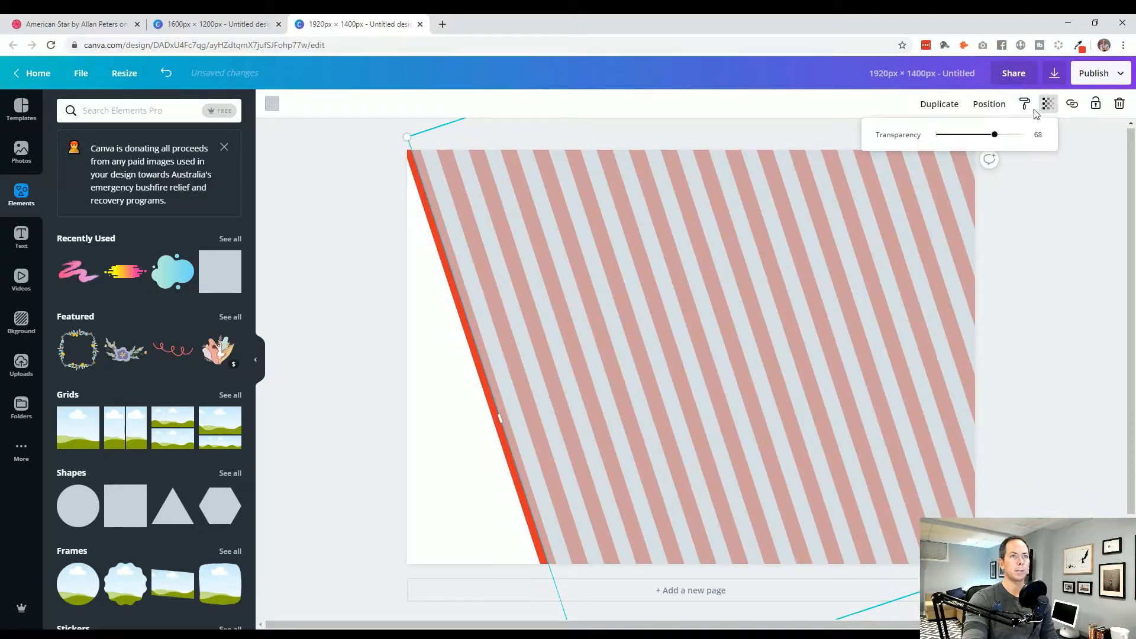
left_click_drag(995, 135, 1022, 135)
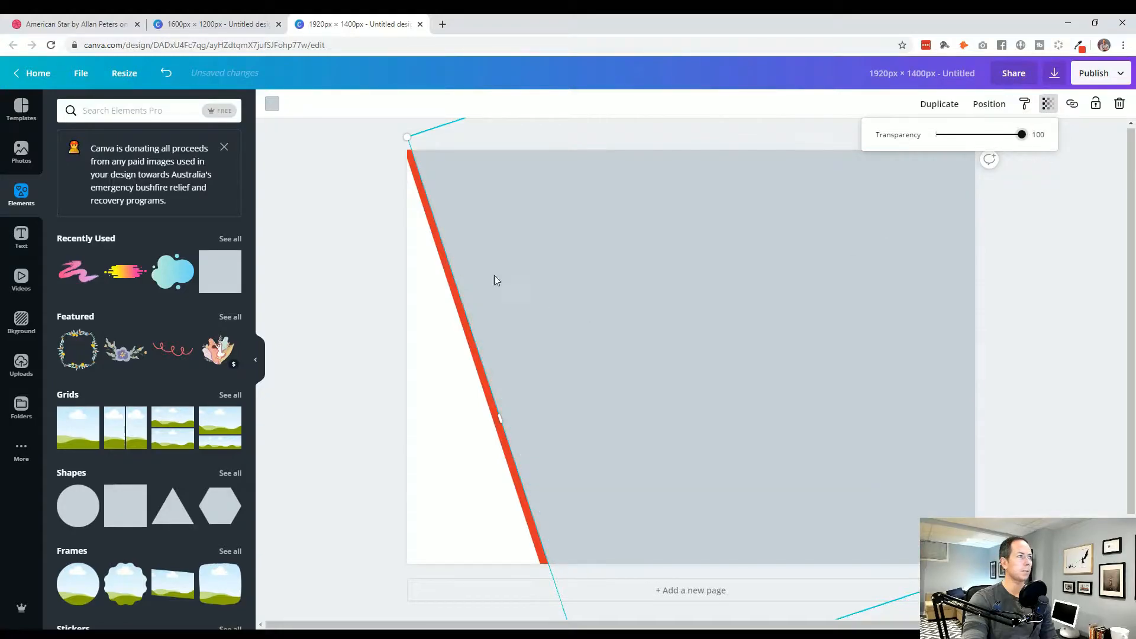
left_click(272, 104)
left_click(130, 228)
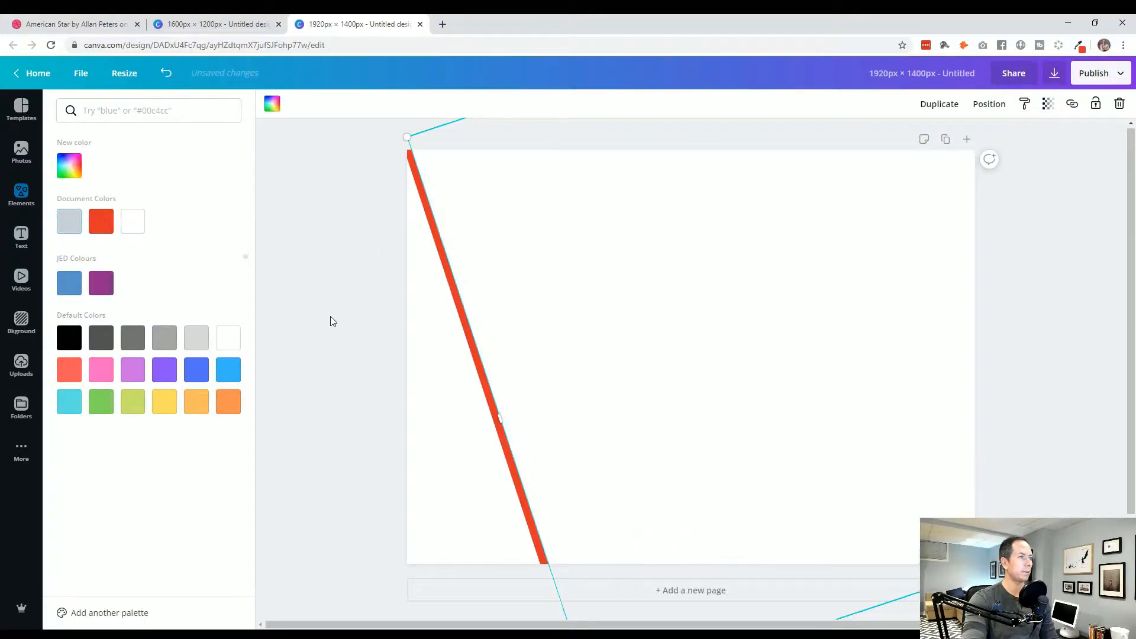
left_click(330, 316)
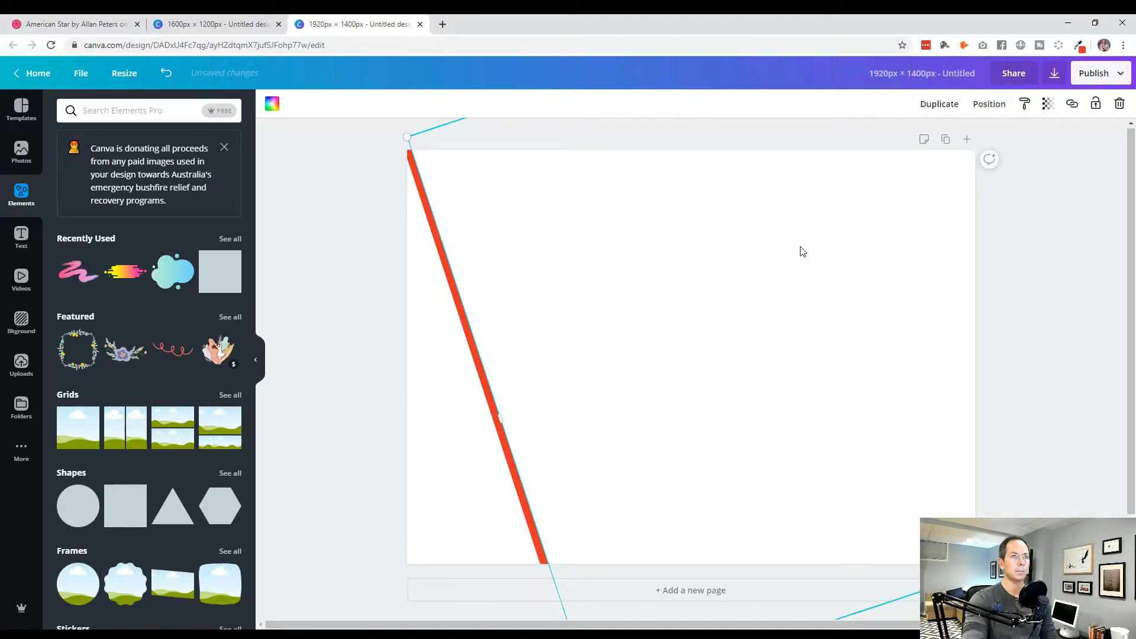
Step: Send the white rectangle backward behind the red stripes and deselect it
right_click(778, 252)
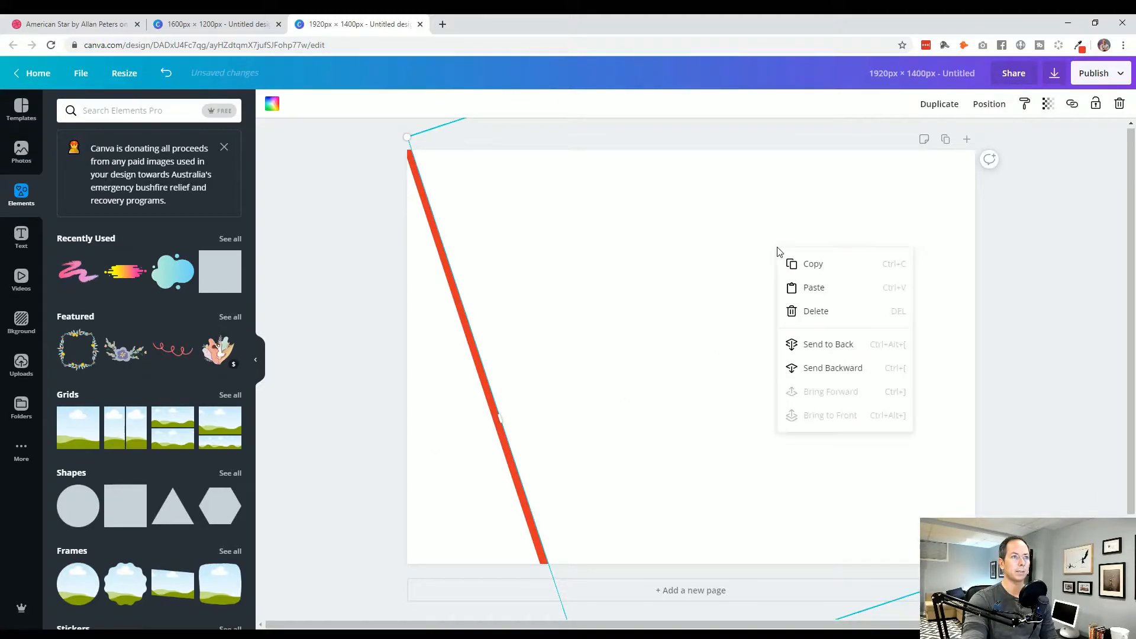
left_click(823, 369)
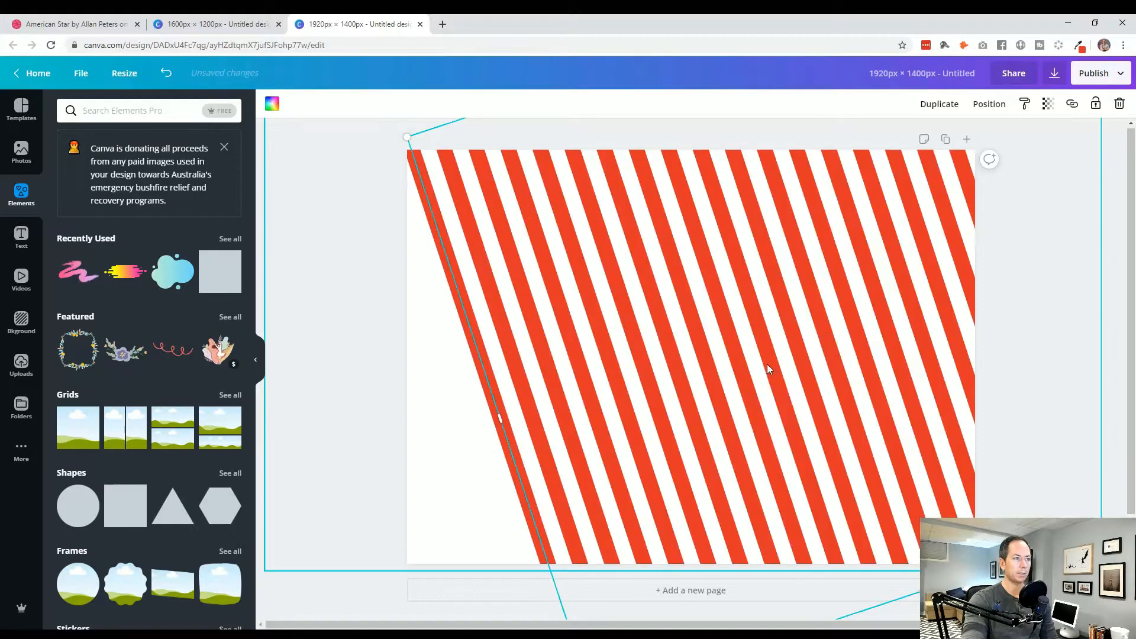
left_click(343, 585)
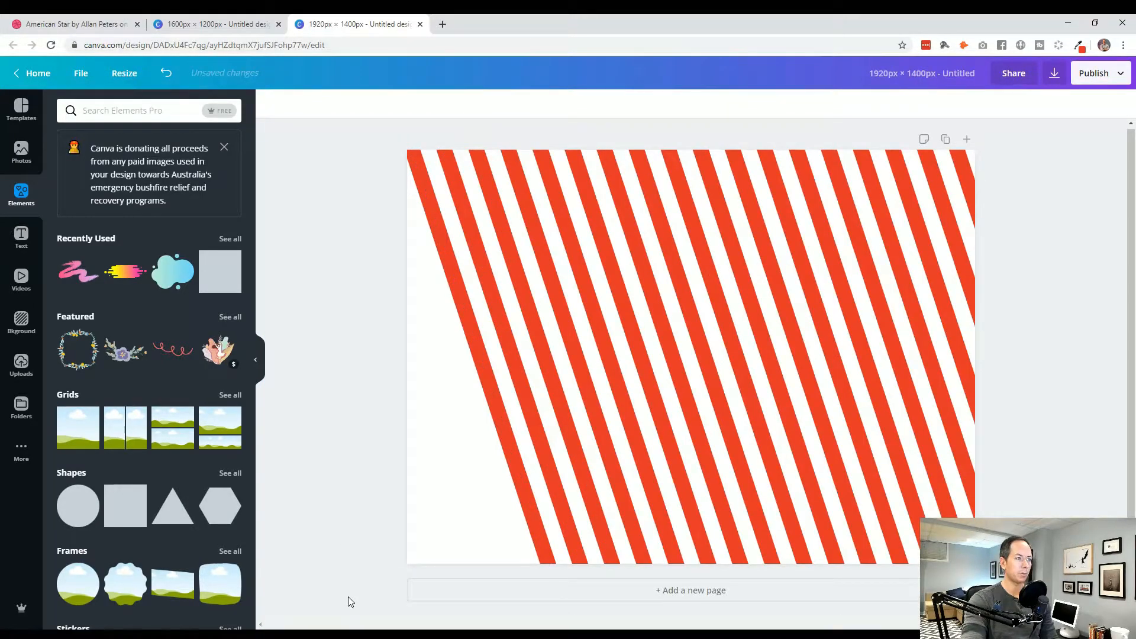
Step: Add a gray rectangle over the stripes' lower part and send it to the back to test the white backing
left_click(219, 277)
left_click_drag(574, 346, 516, 367)
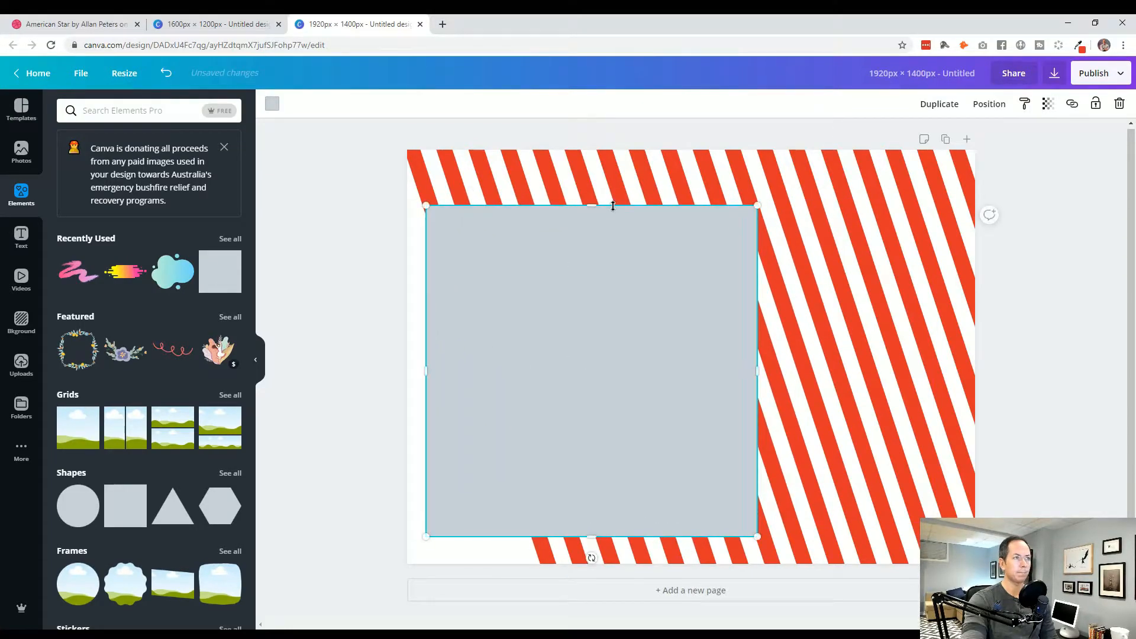
left_click_drag(595, 219, 595, 385)
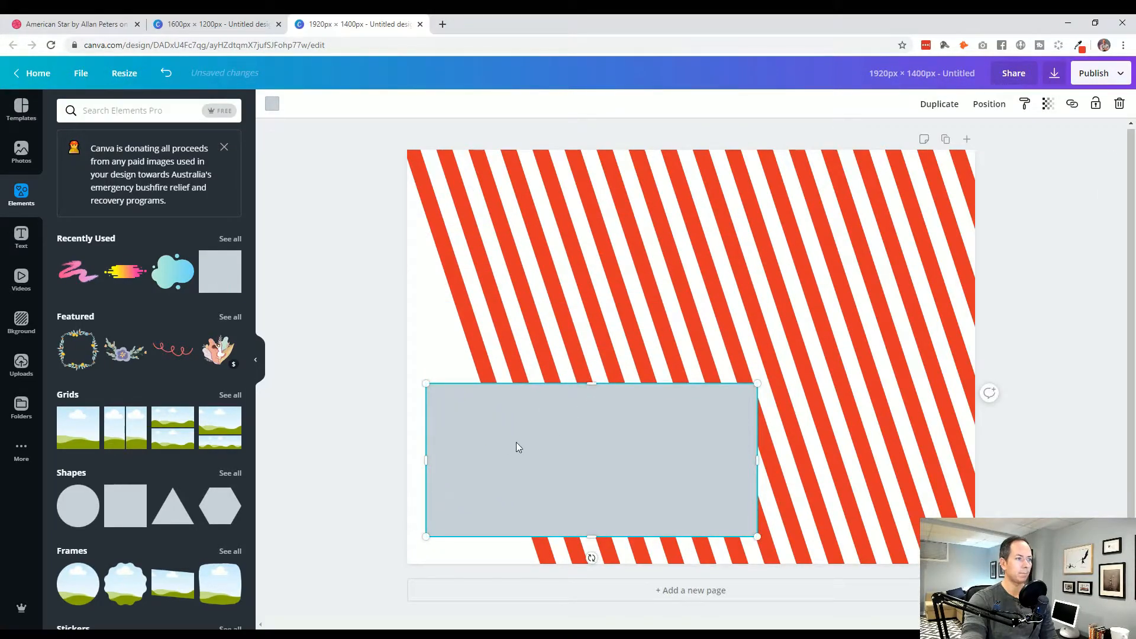
right_click(491, 443)
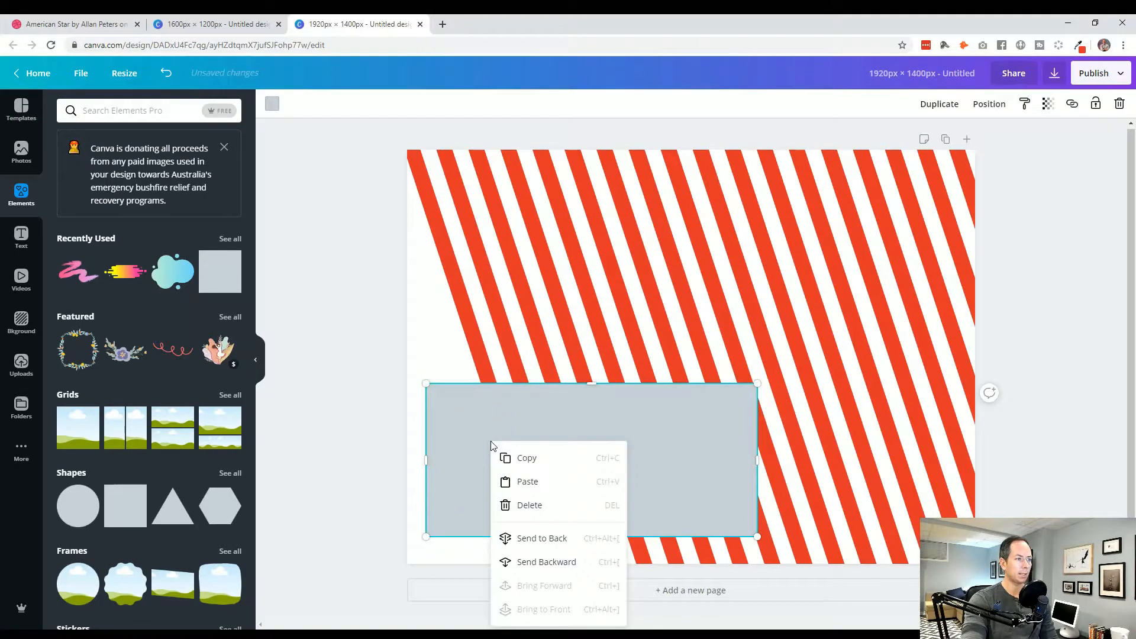
left_click(535, 539)
left_click(328, 573)
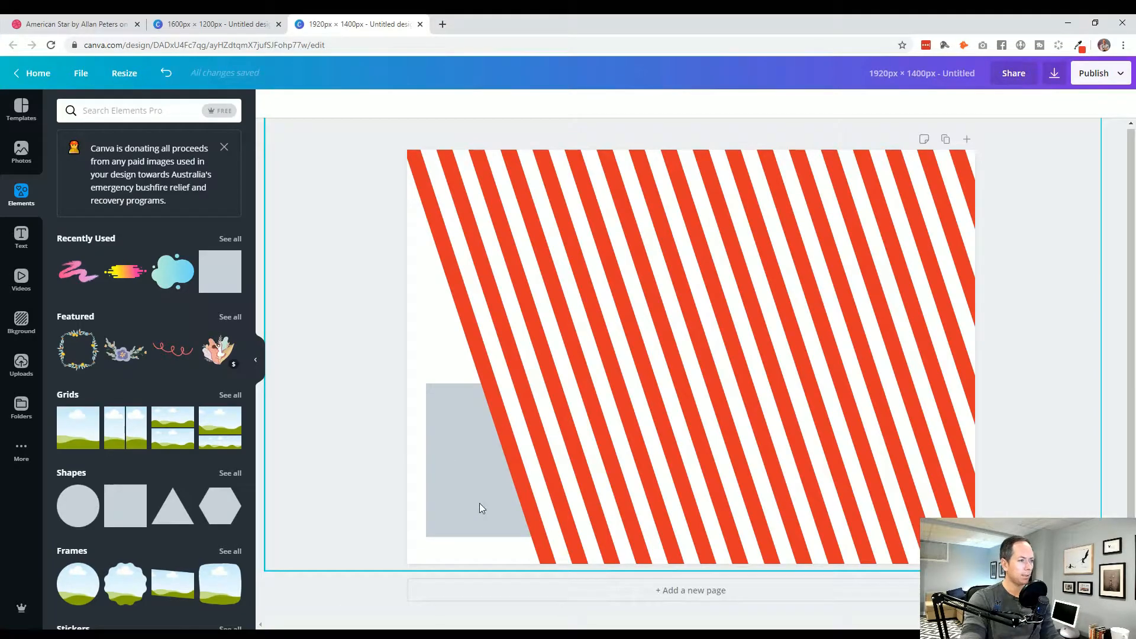
Step: Delete the gray test rectangle behind the stripes
key("ctrl+z")
left_click(497, 504)
key("Delete")
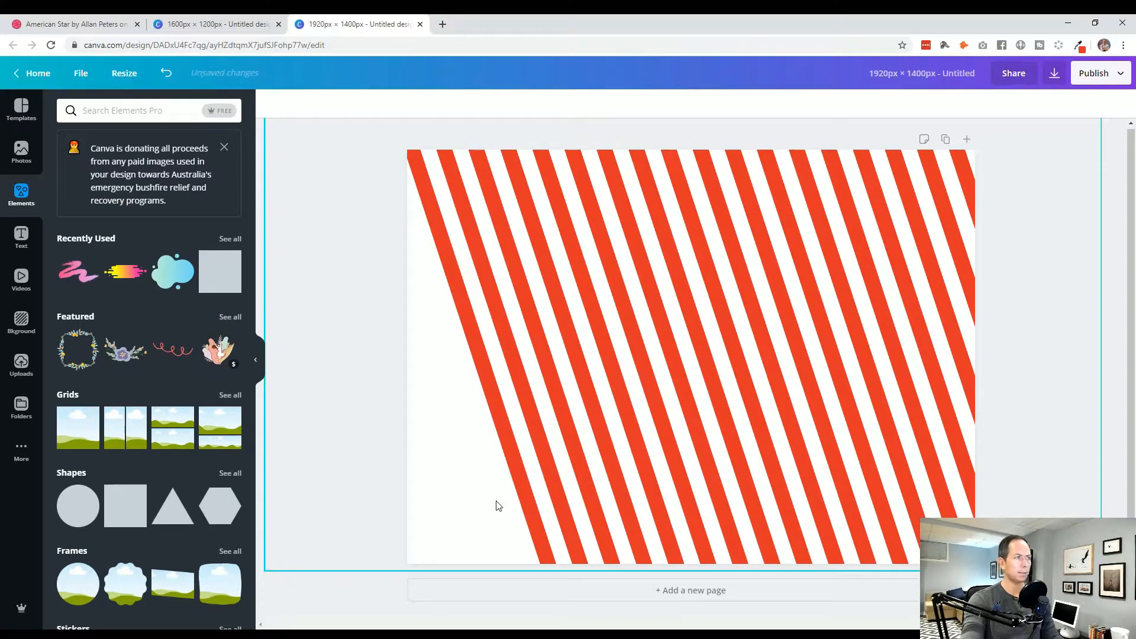
Step: Check the finished star in the 1600 × 1200 px design, and resize the striped design to 1920 × 1800 px
left_click(213, 24)
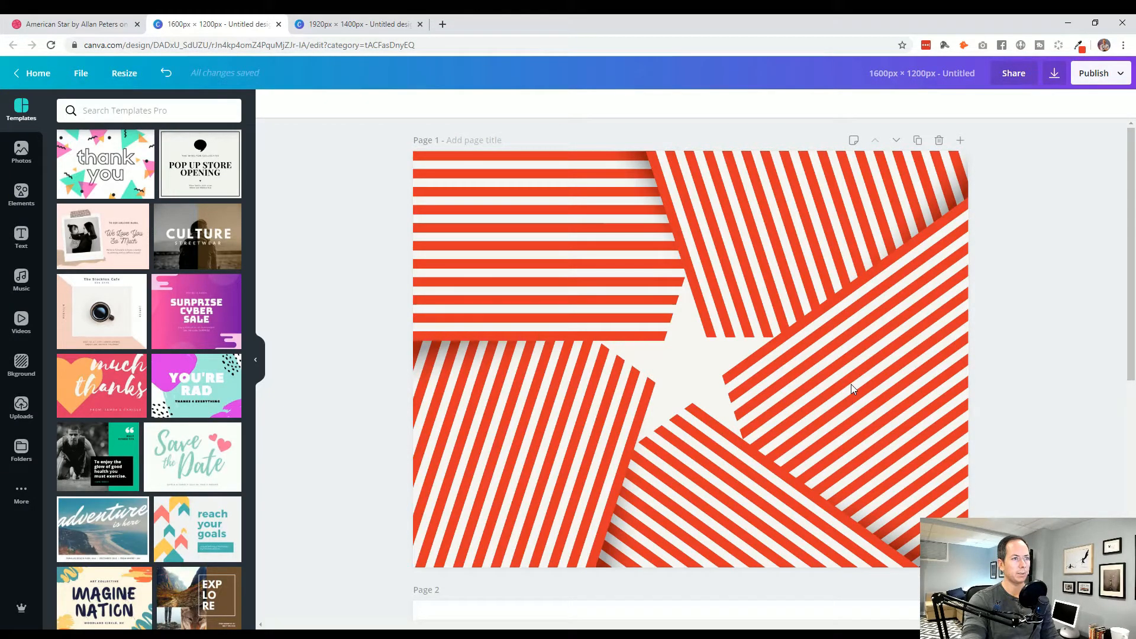
left_click(328, 25)
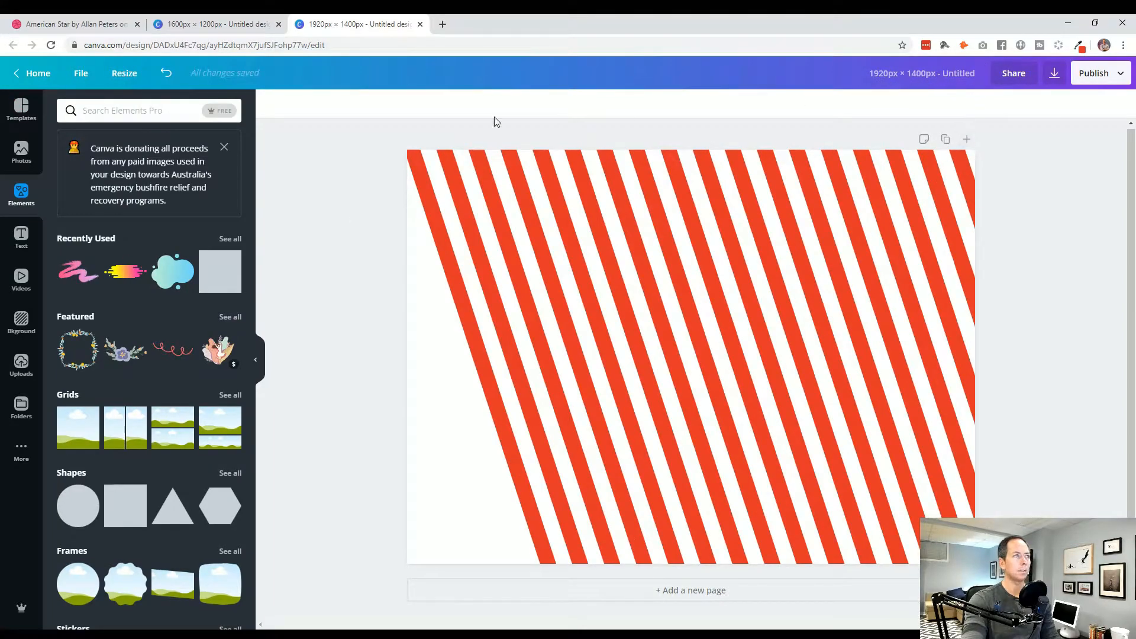
left_click(129, 79)
left_click(198, 165)
key("shift+Left")
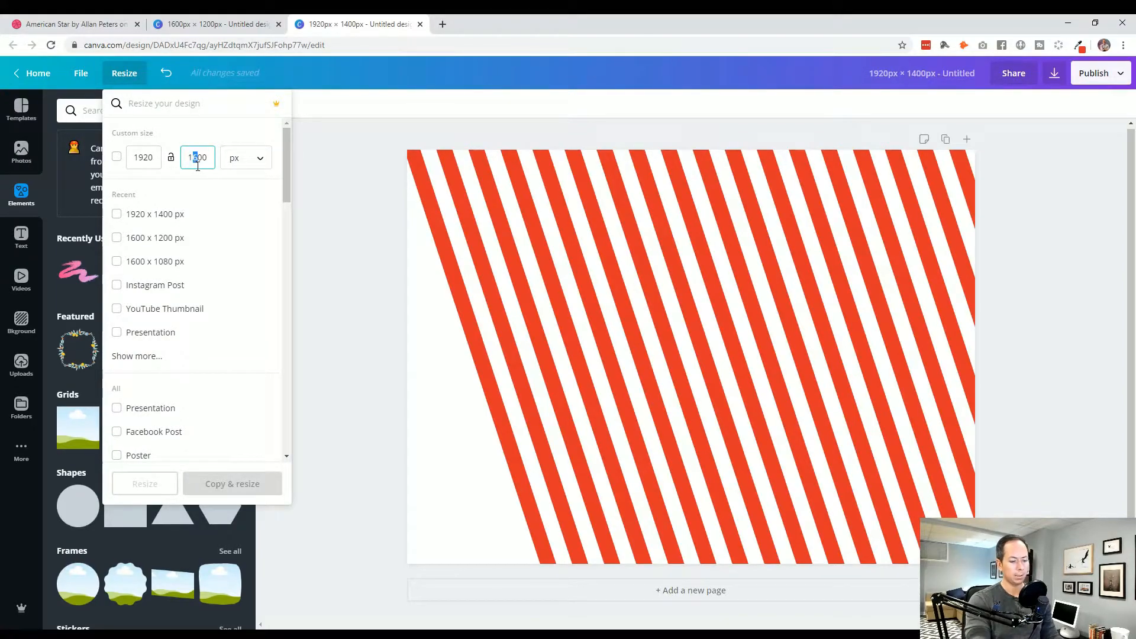
type("8")
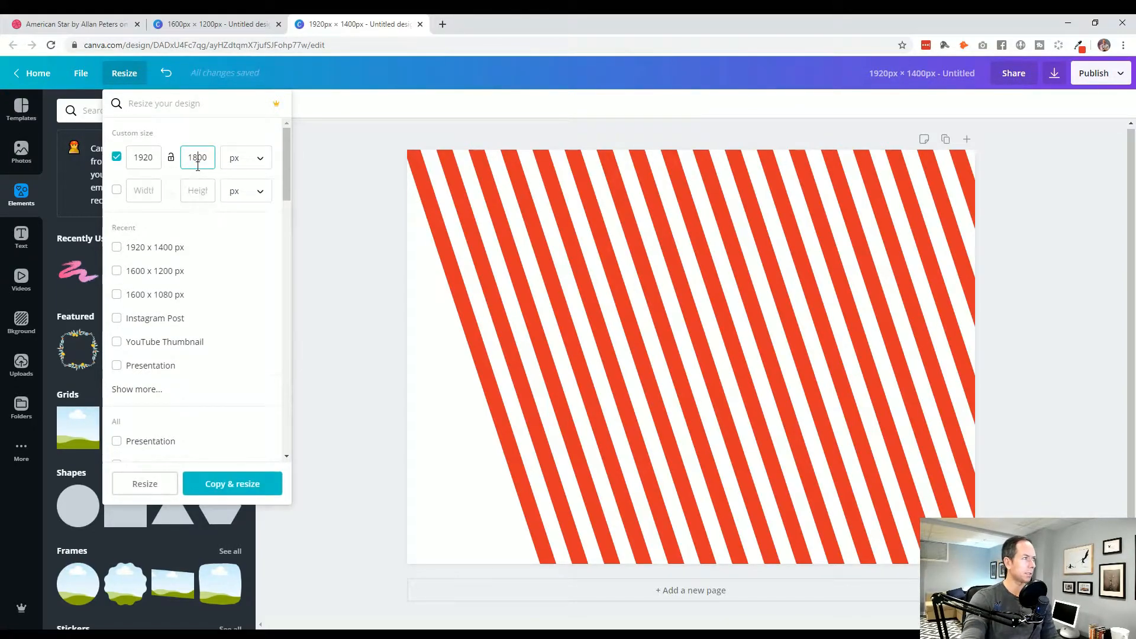
left_click(138, 485)
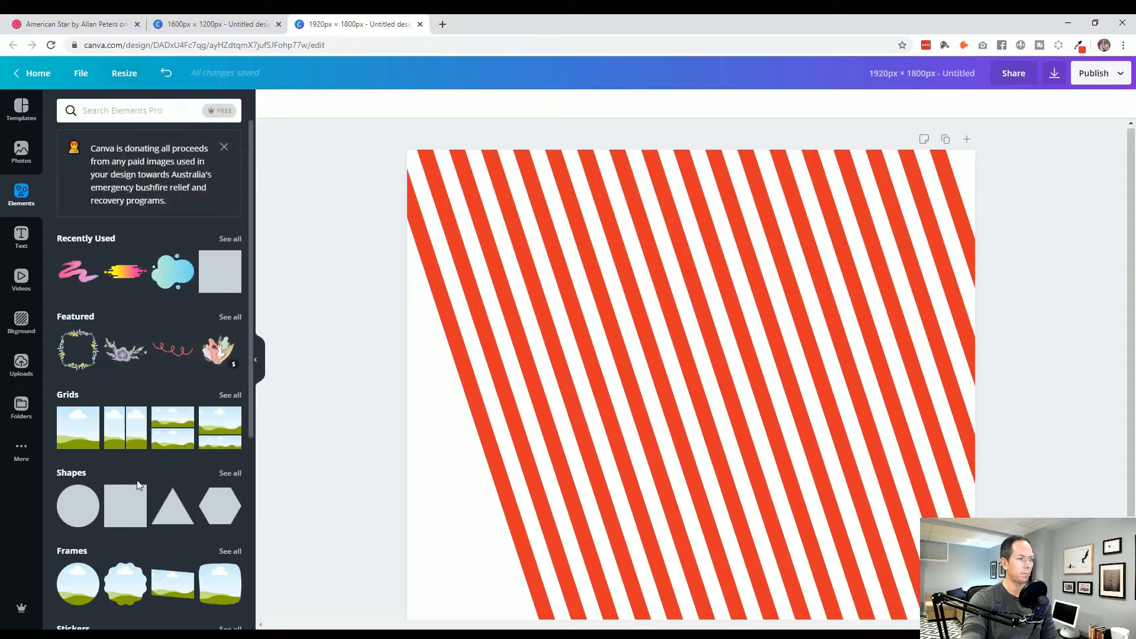
Step: Select the red stripes together with the white backing and move them down toward the page's lower edge
scroll(353, 456, "down", 3)
scroll(354, 456, "up", 3)
left_click(354, 456)
scroll(595, 456, "down", 2)
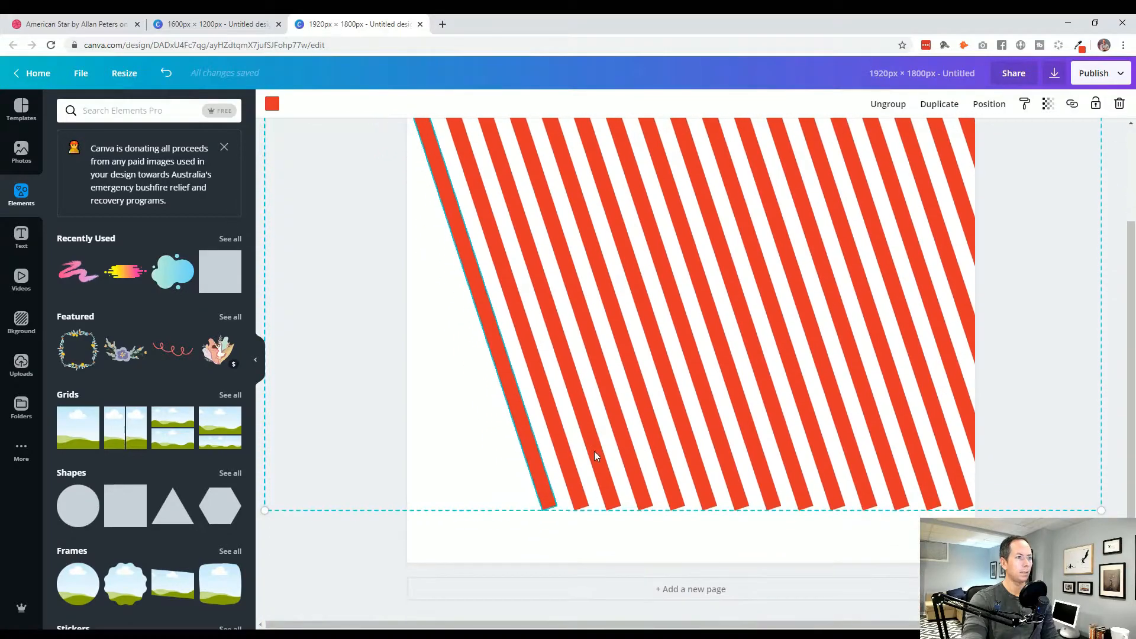
scroll(649, 429, "up", 1)
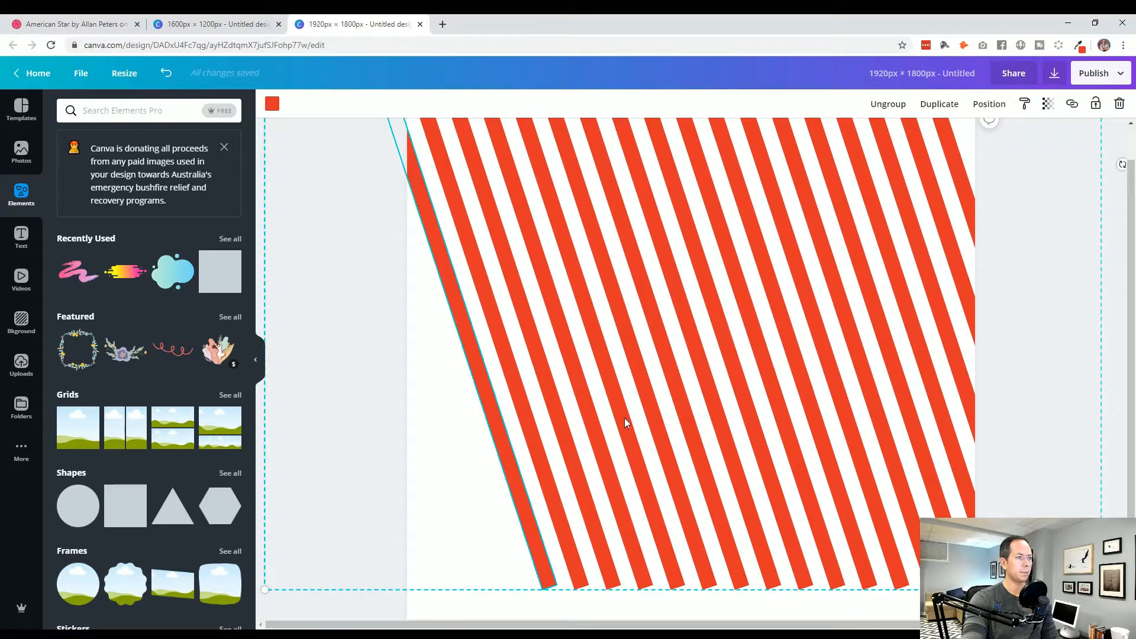
left_click(523, 603)
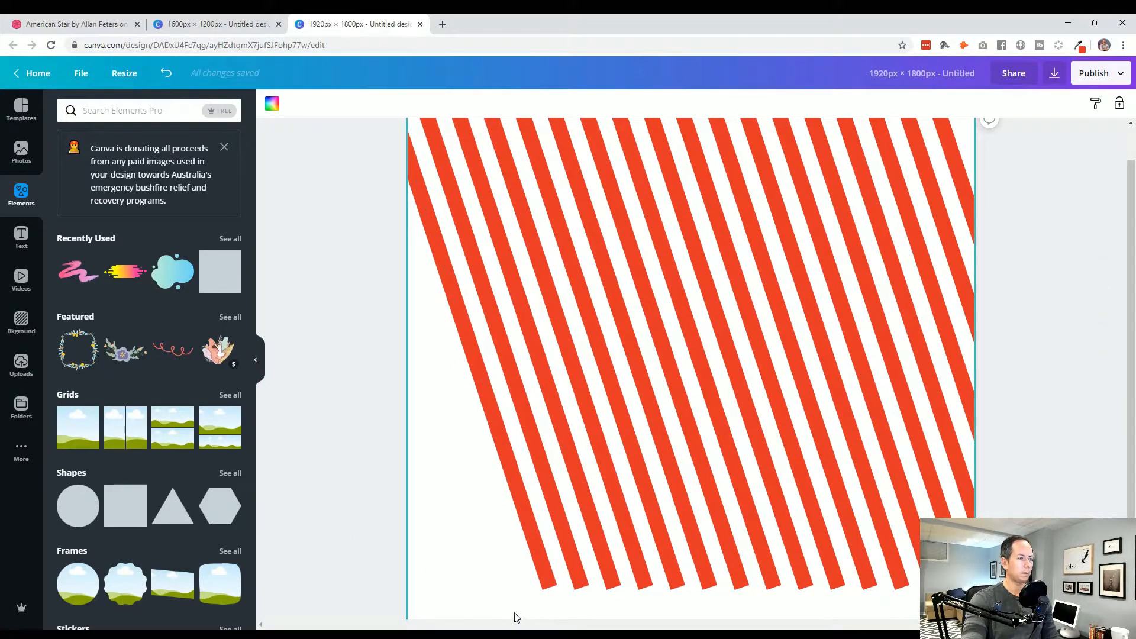
left_click_drag(519, 610, 582, 539)
left_click_drag(542, 477, 558, 525)
scroll(557, 527, "down", 2)
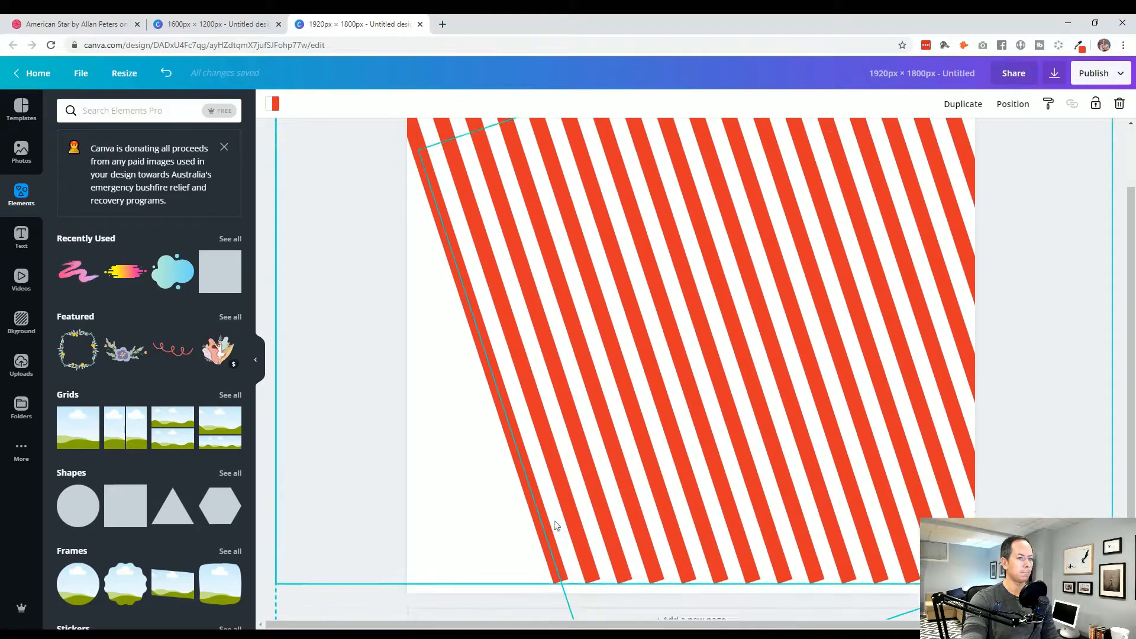
Step: Reselect the stripes and white backing at 25% zoom and shift them down until the stripes run past the page's lower edge
left_click(1036, 619)
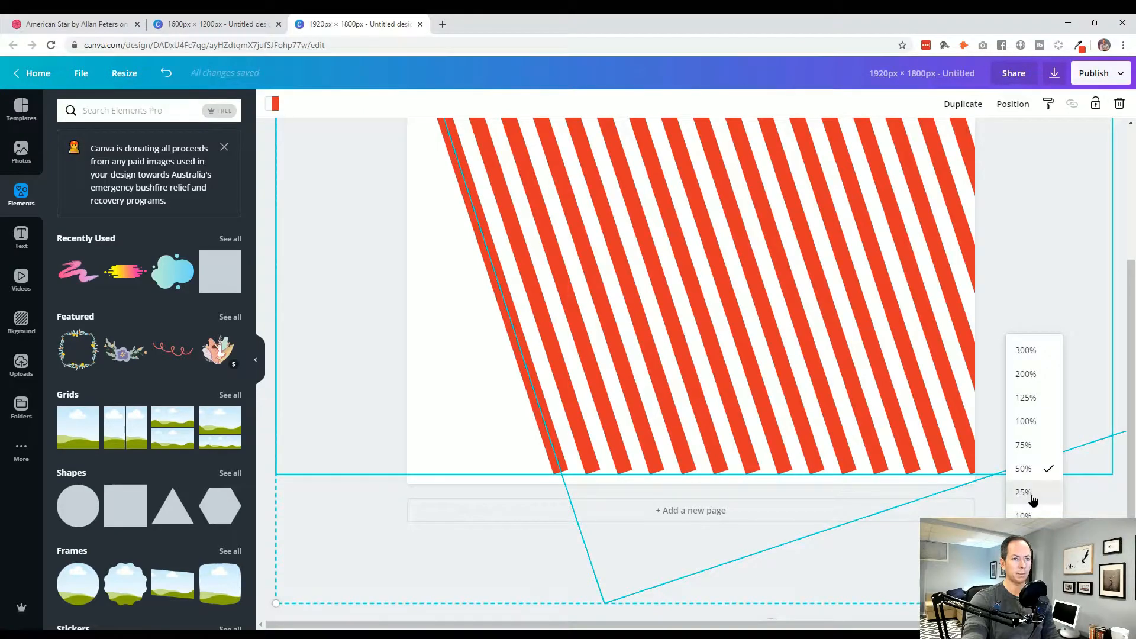
left_click(1023, 496)
left_click(896, 570)
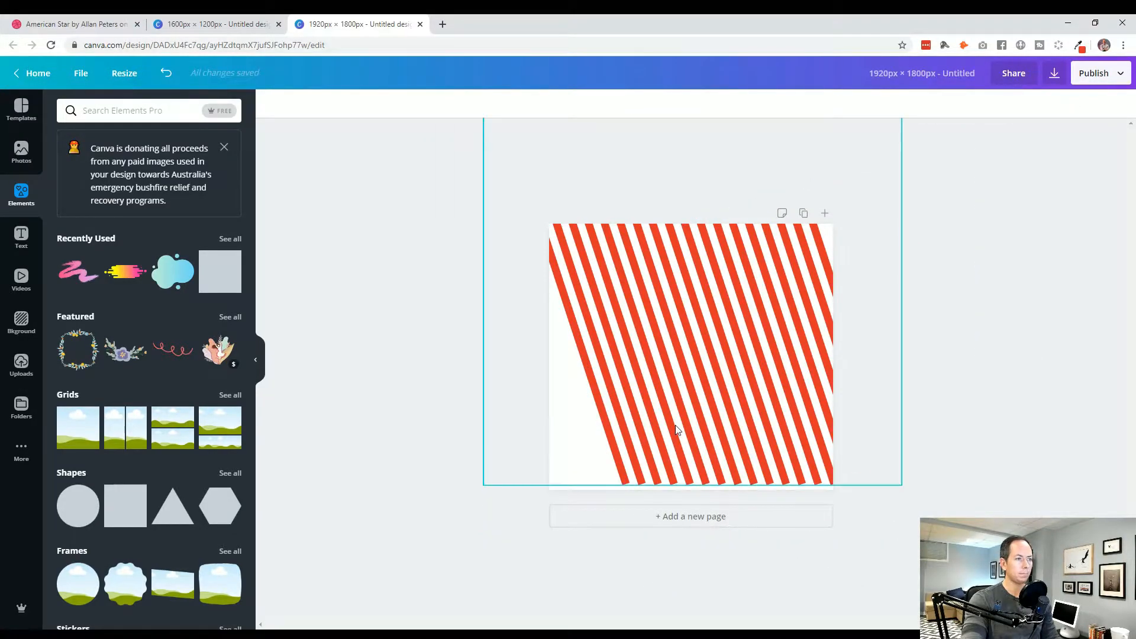
left_click(733, 401)
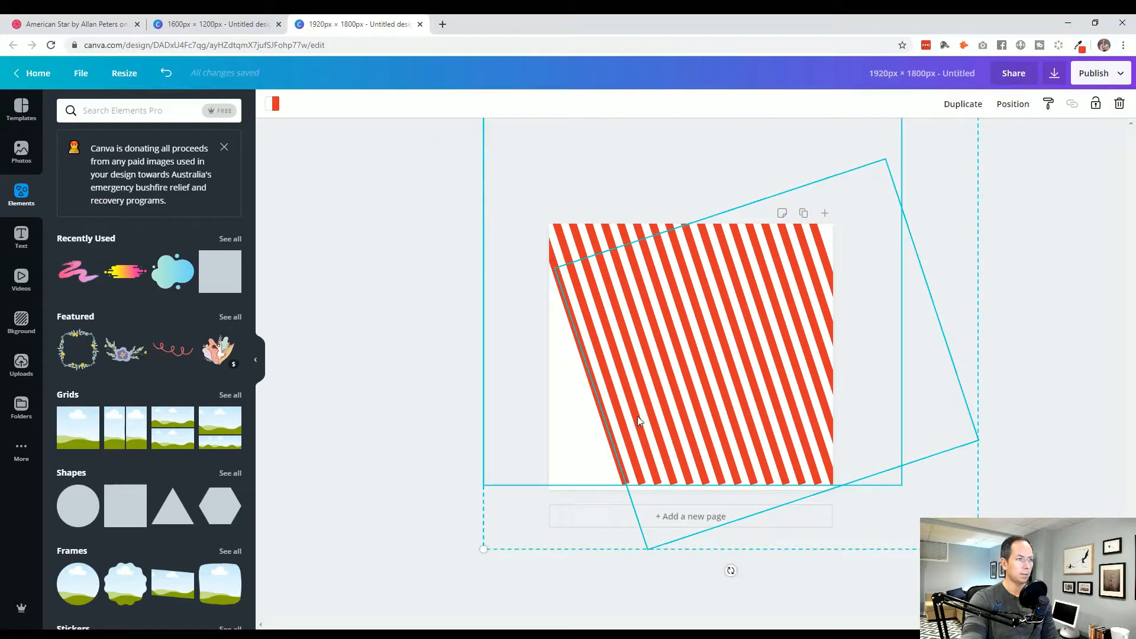
left_click_drag(637, 417, 642, 429)
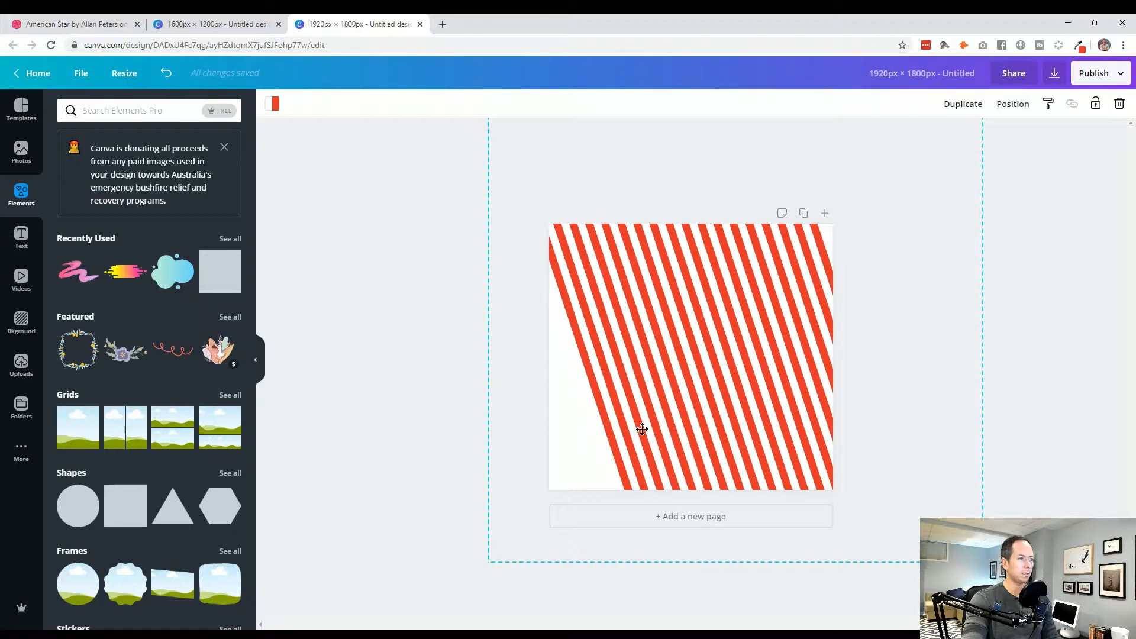
left_click_drag(642, 428, 642, 428)
left_click(812, 312)
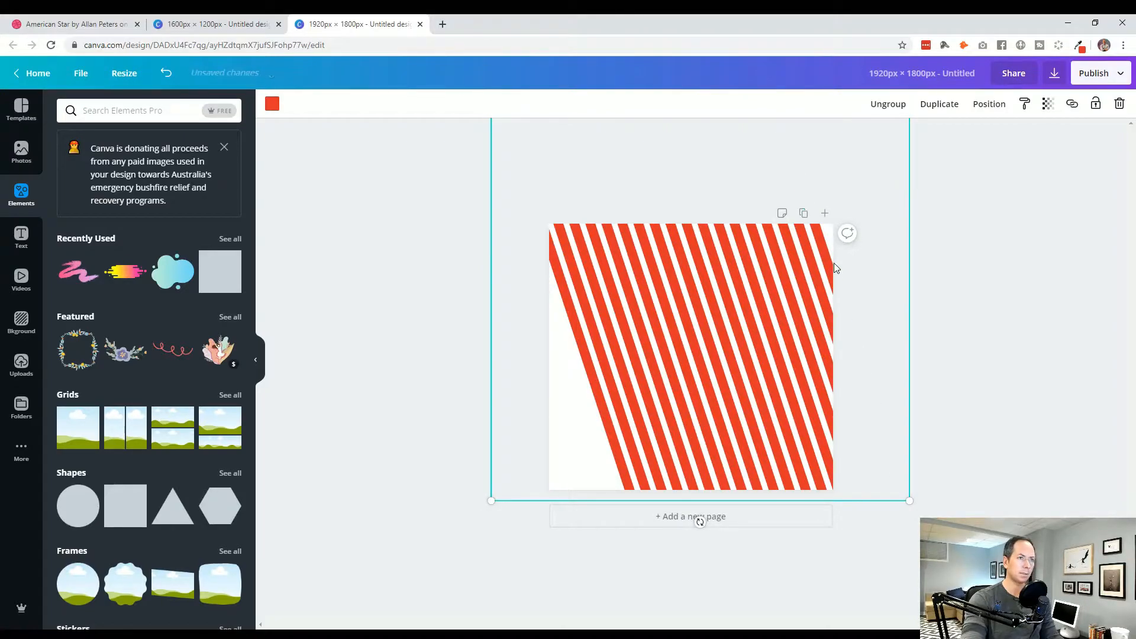
left_click(833, 263)
left_click(811, 267)
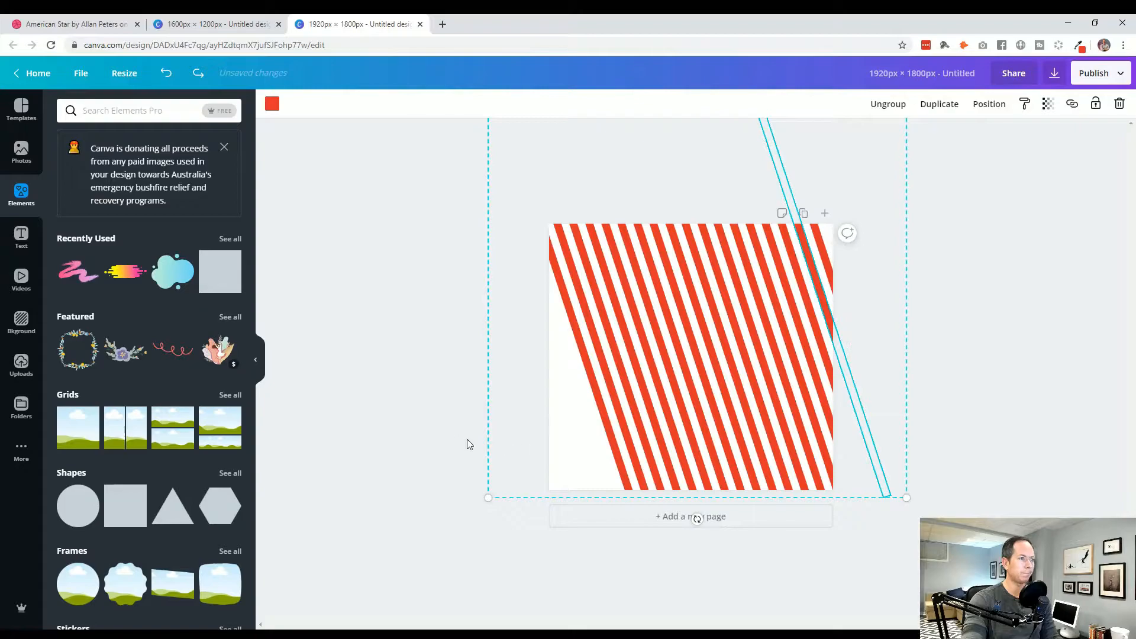
left_click(407, 344)
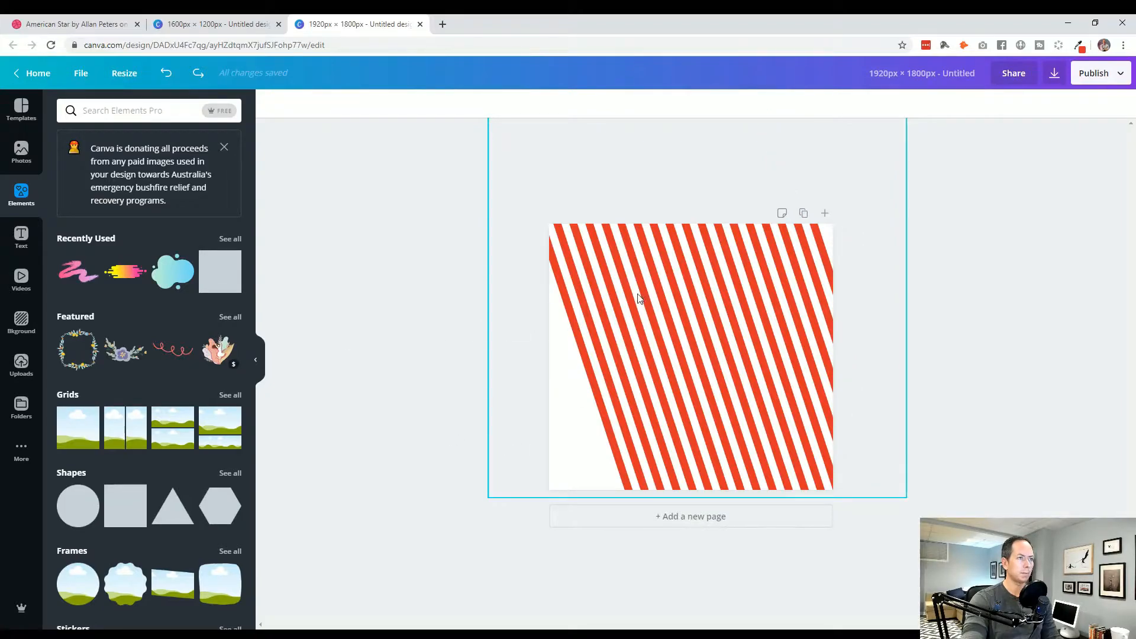
Step: Ungroup the red stripes
left_click(640, 294)
right_click(642, 290)
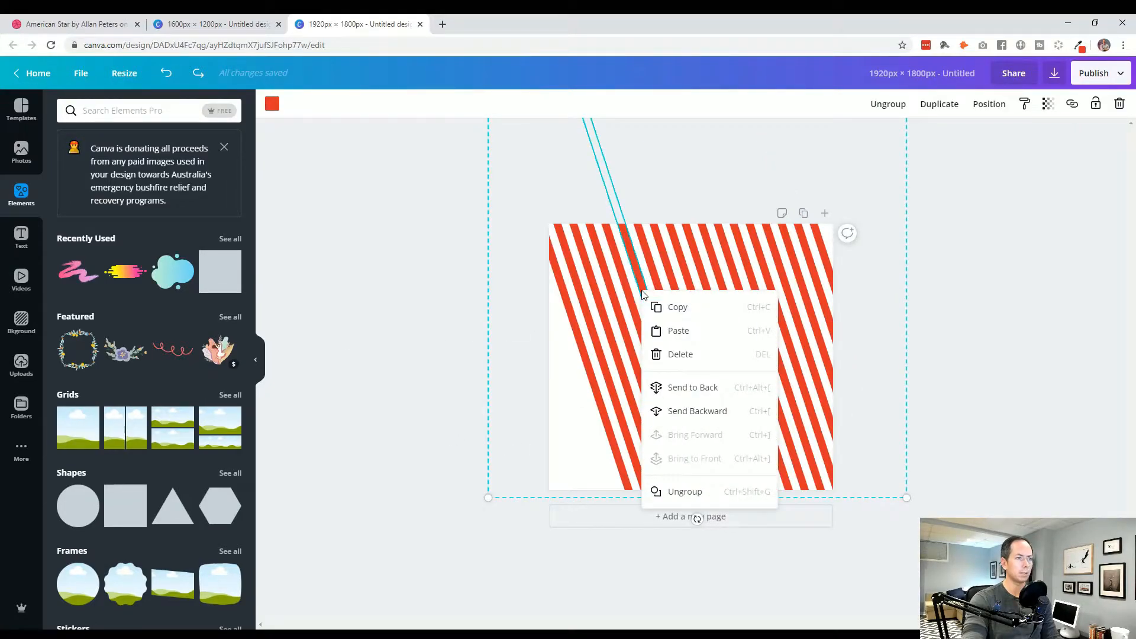
left_click(684, 492)
Step: Duplicate the rightmost stripe, place the copy across the page's upper-right corner, and nudge it left to match the stripe spacing
left_click(818, 248)
mouse_move(821, 246)
left_mouse_down()
mouse_move(826, 256)
mouse_move(839, 247)
left_mouse_up()
left_click(890, 271)
key("Left")
key("Left")
key("Left")
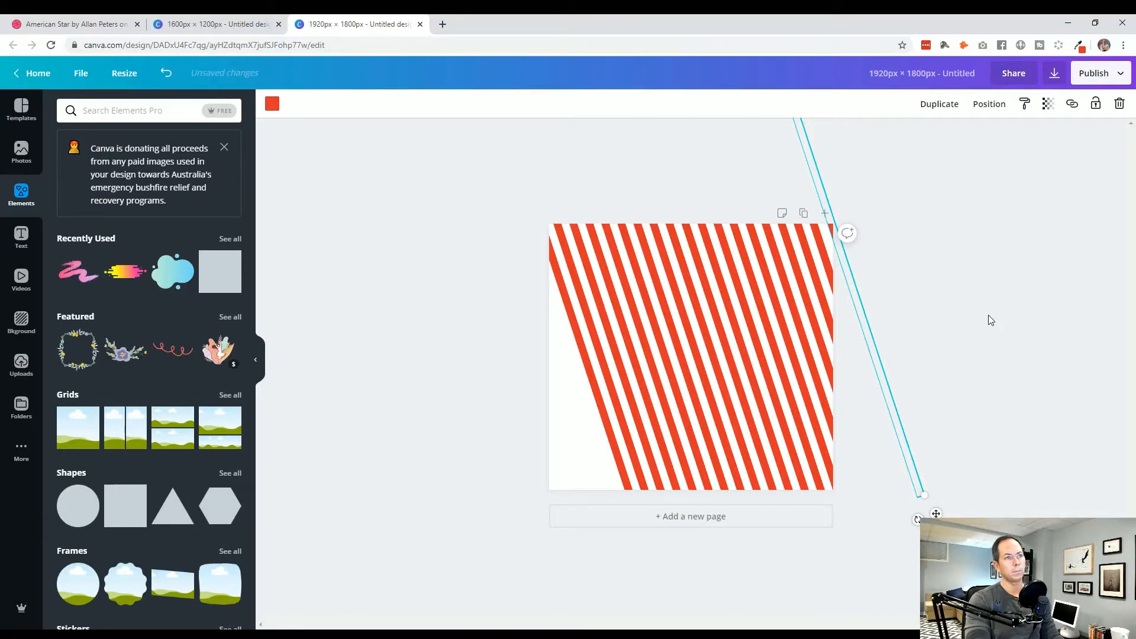
key("Left")
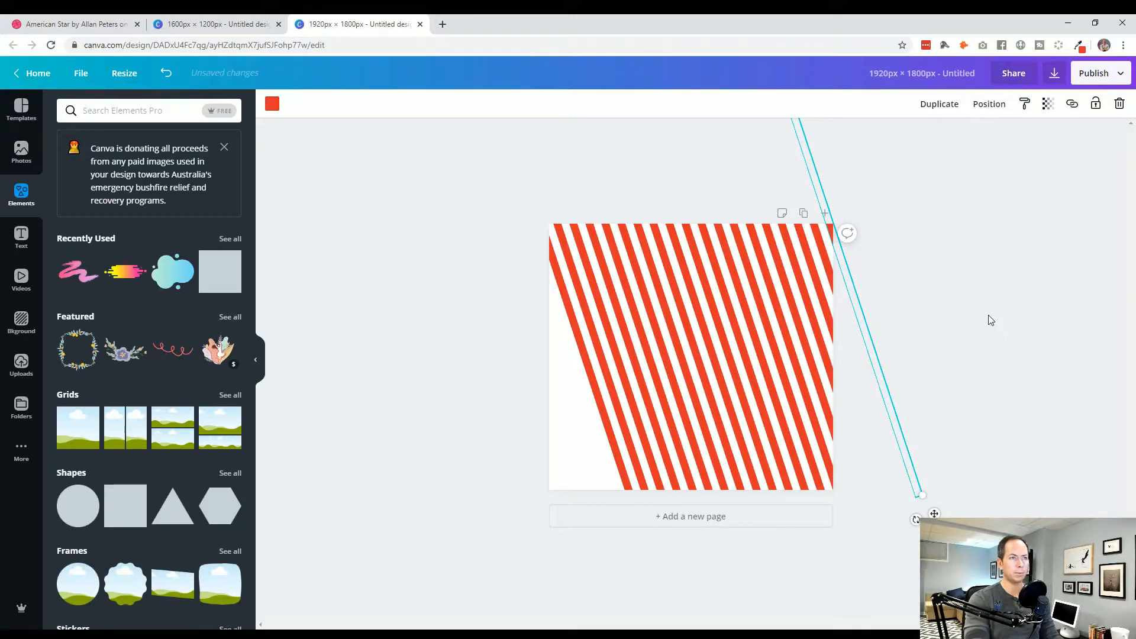
left_click(963, 330)
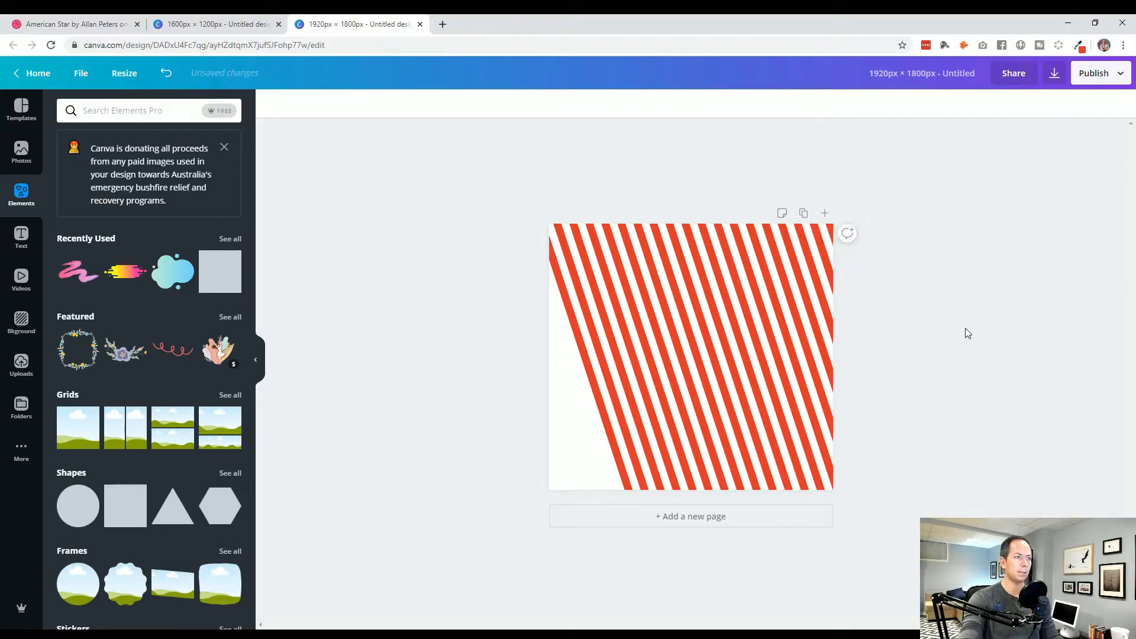
Step: Color the white backing blue for visibility and stretch its upper edge past the page corner to a height of about 2,501
left_click(605, 421)
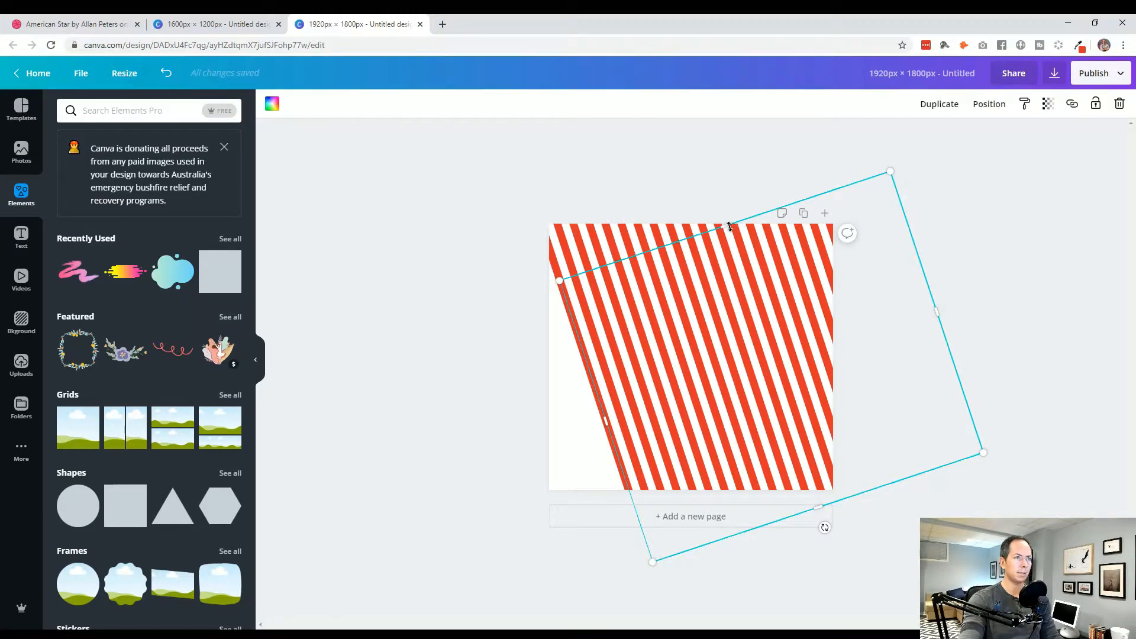
left_click(271, 106)
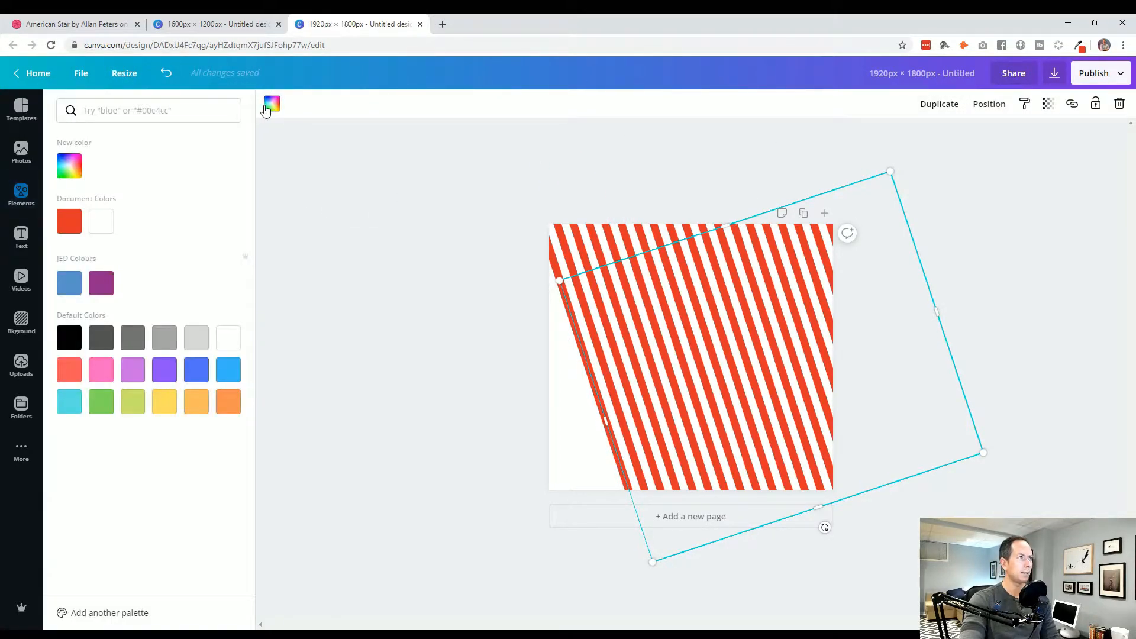
left_click(71, 280)
left_click(411, 289)
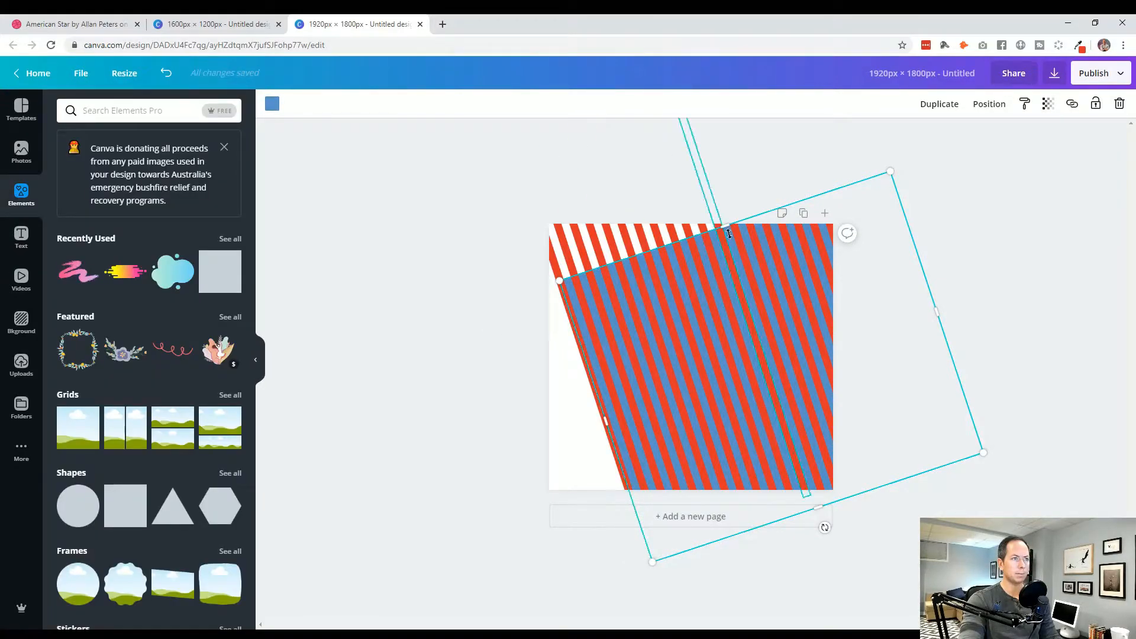
left_click_drag(724, 226, 701, 155)
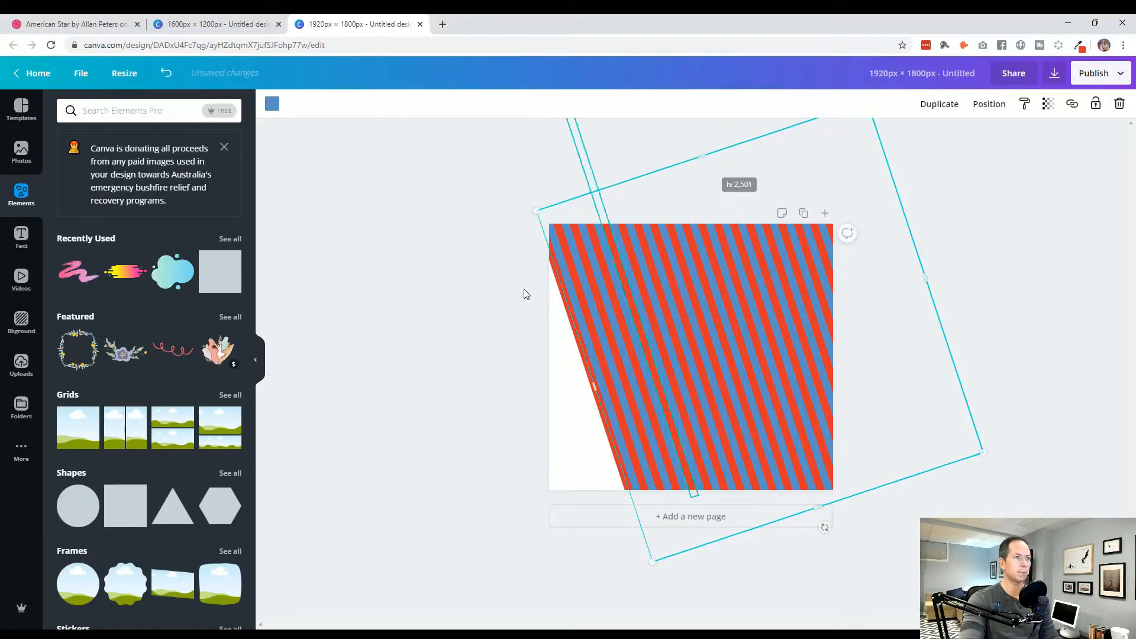
left_click(456, 349)
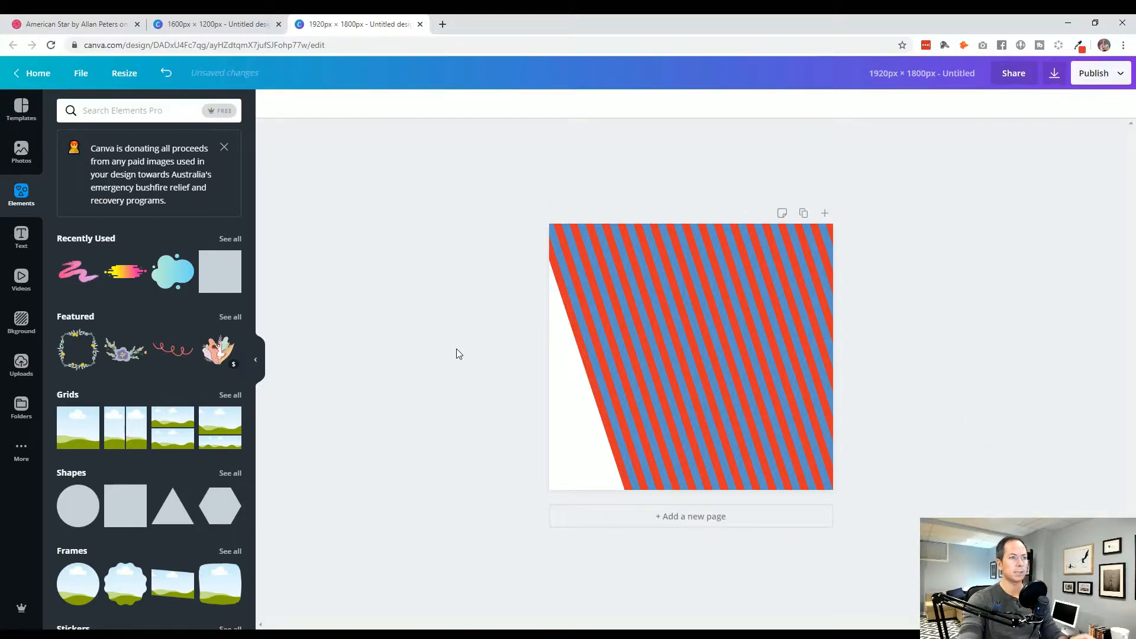
Step: Recolor the enlarged backing rectangle white and deselect it
left_click(571, 289)
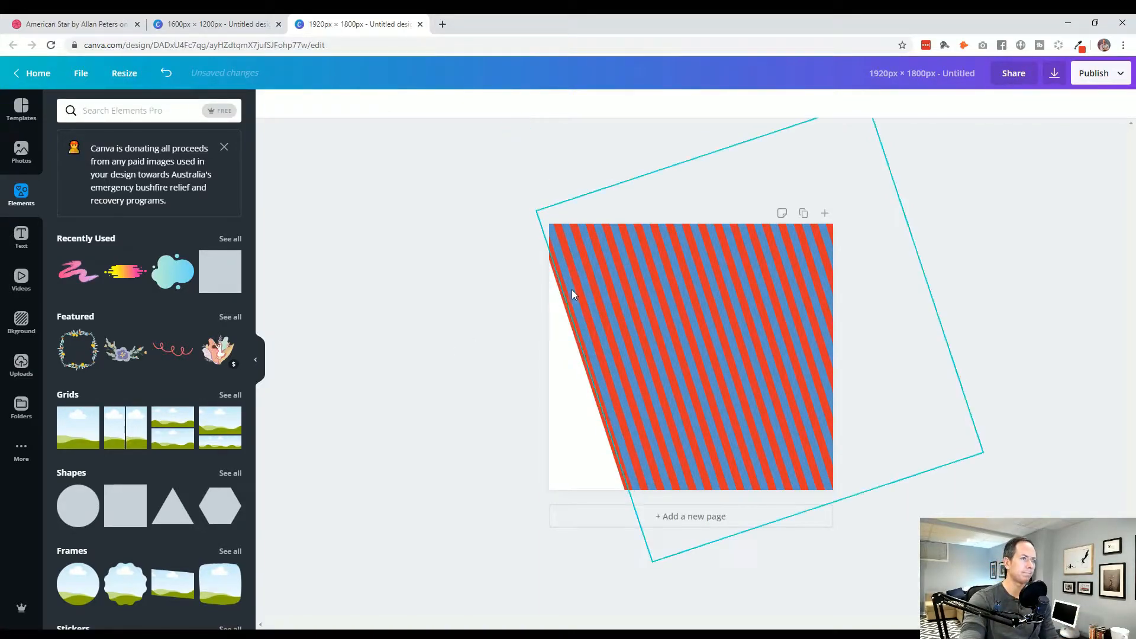
left_click(272, 105)
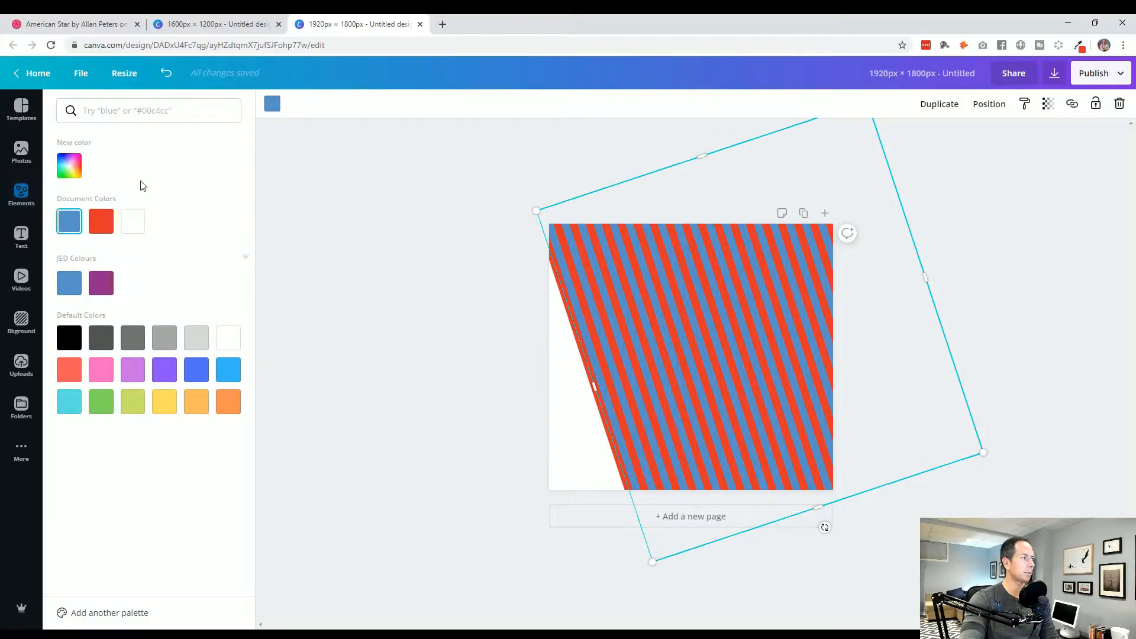
left_click(132, 221)
left_click(414, 425)
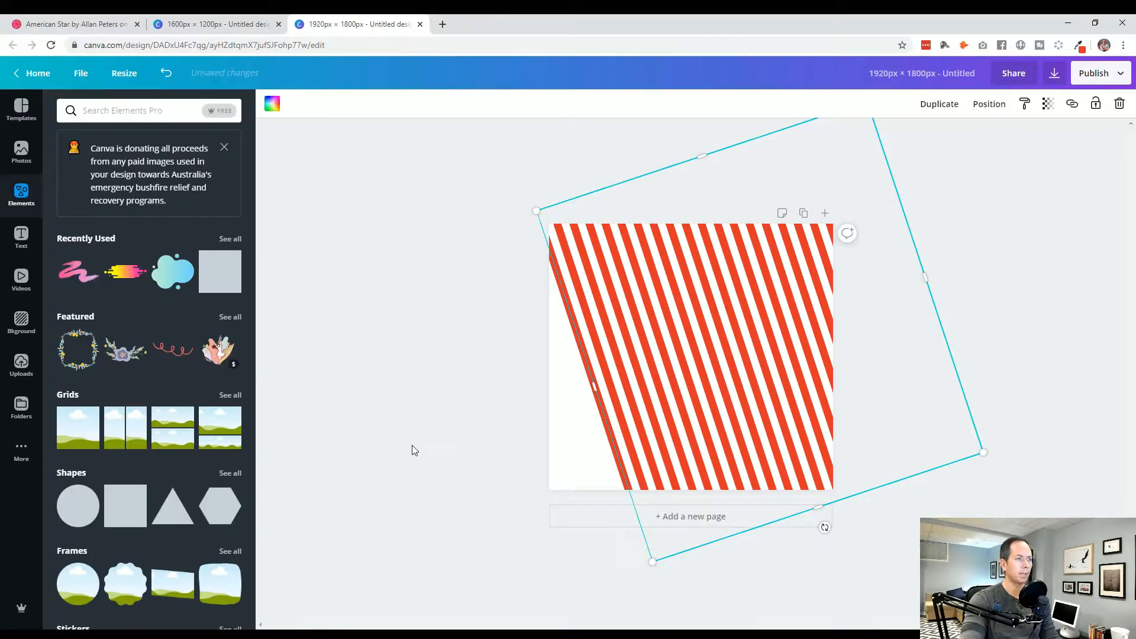
left_click(475, 436)
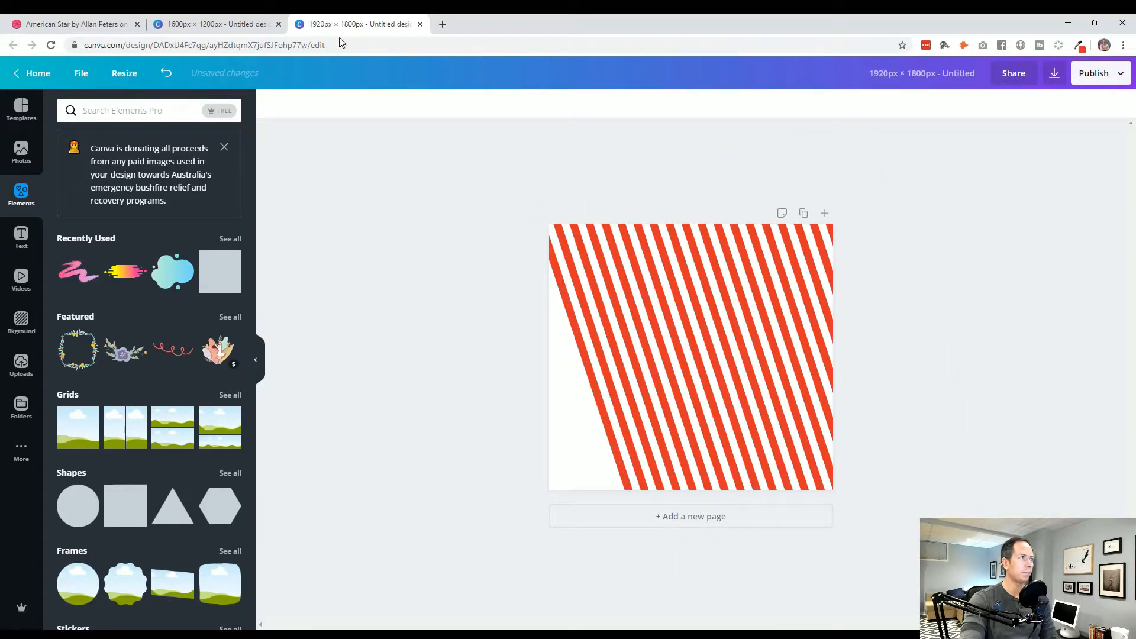
Step: Compare the striped section and its empty lower-left corner with the finished star in the 1600 × 1200 px design
left_click(225, 26)
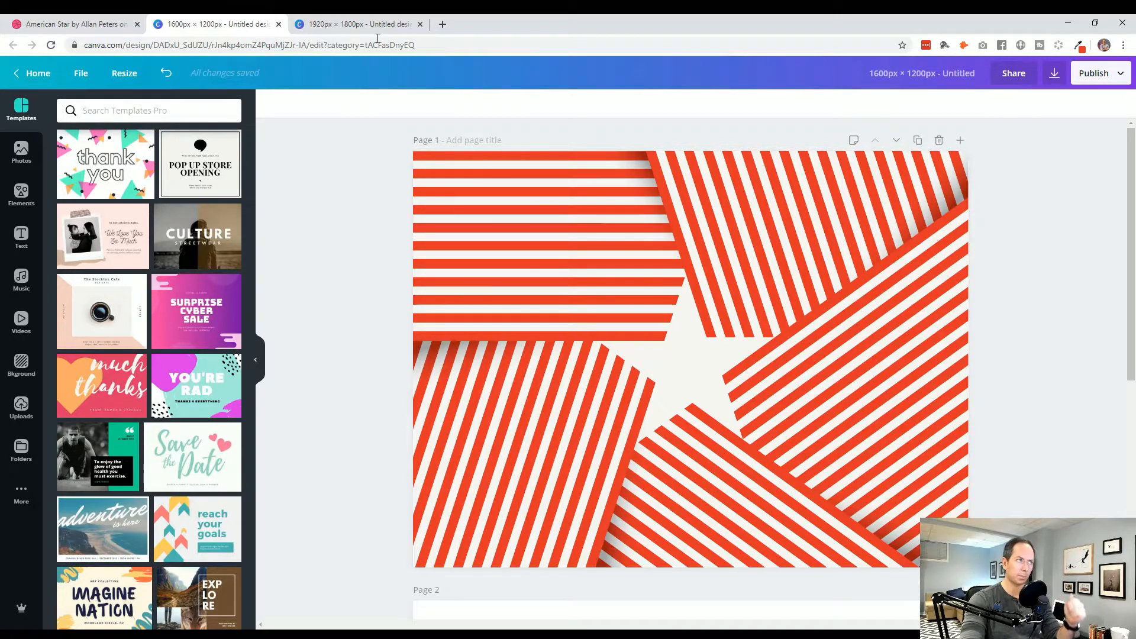
left_click(364, 25)
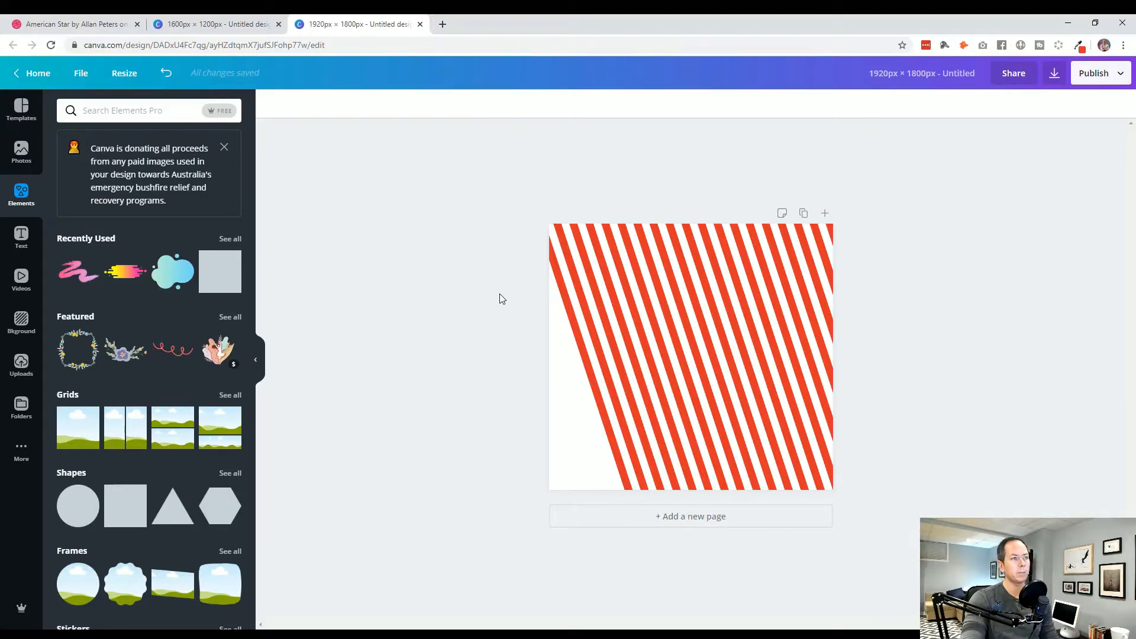
left_click(570, 416)
left_click(458, 416)
left_click(670, 382)
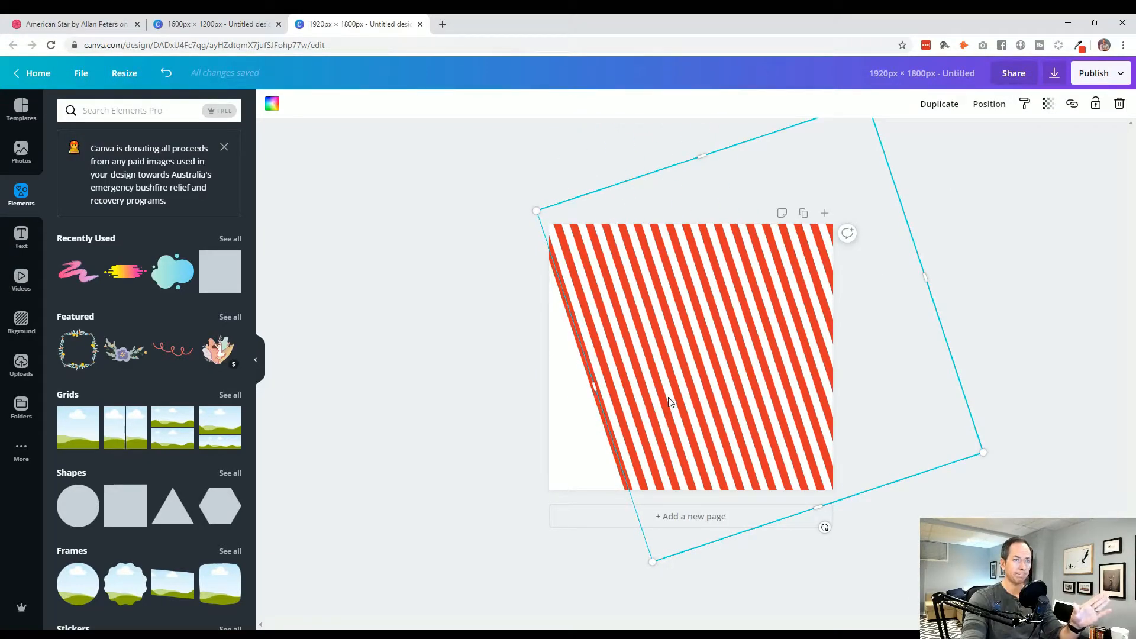
left_click(573, 452)
left_click_drag(521, 441, 578, 455)
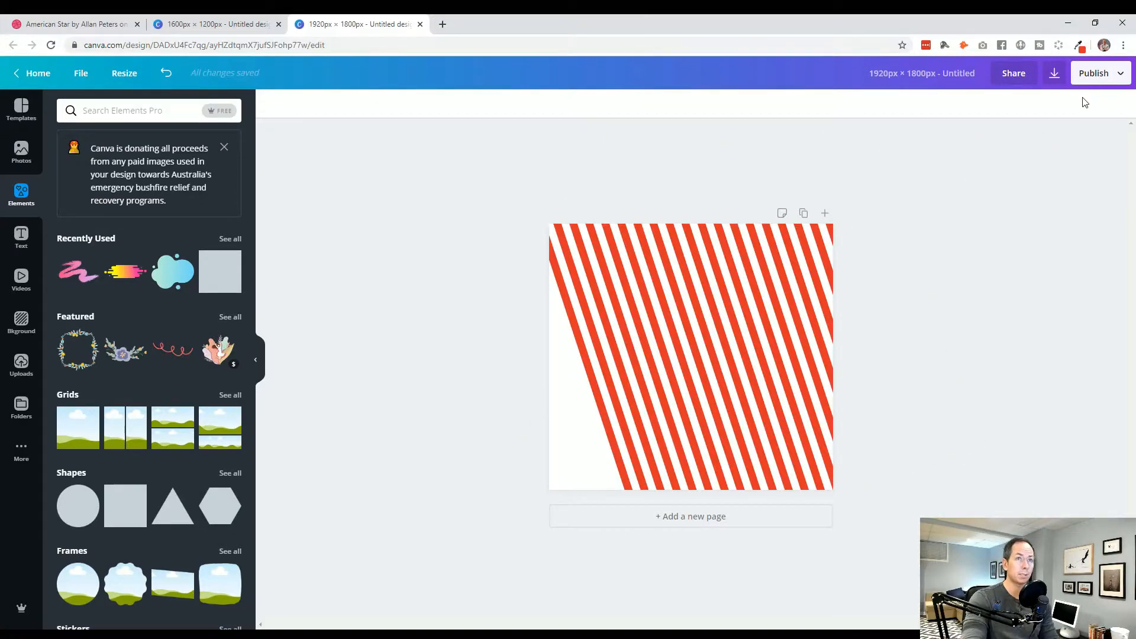
Step: Download the 1920 × 1800 px striped design as a PNG with a transparent background
left_click(1055, 77)
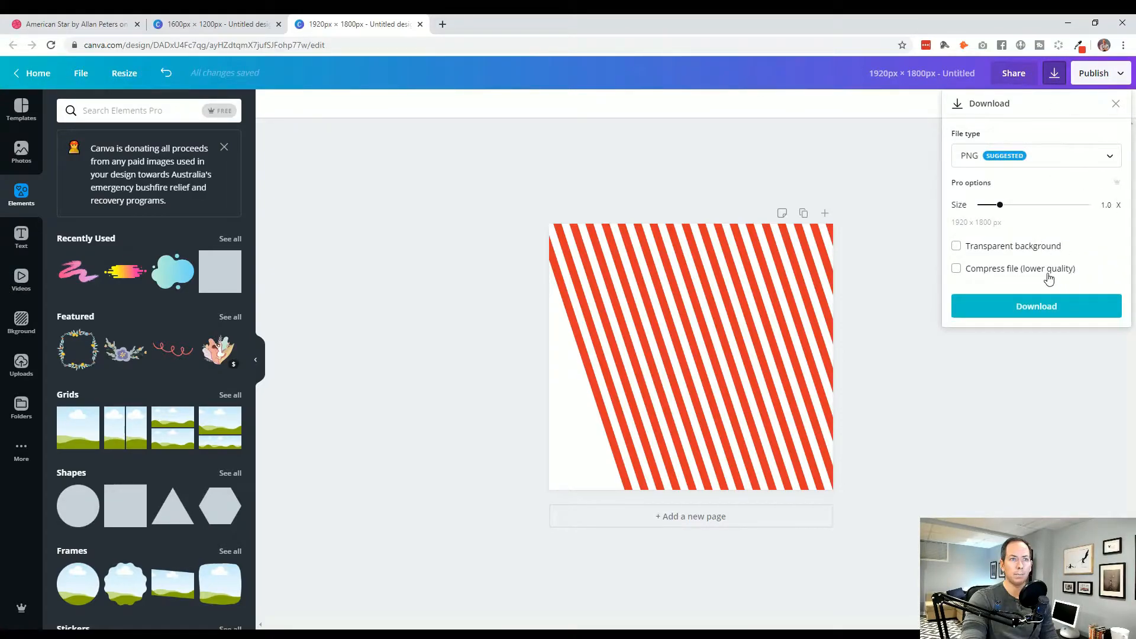
left_click(1023, 250)
left_click(1016, 308)
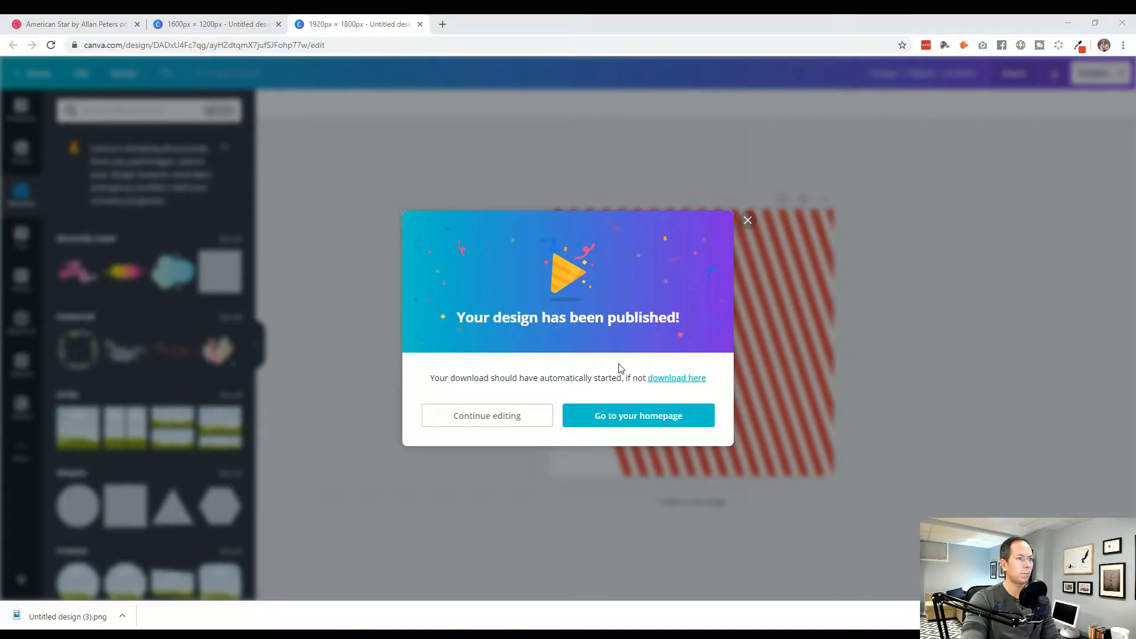
left_click(122, 616)
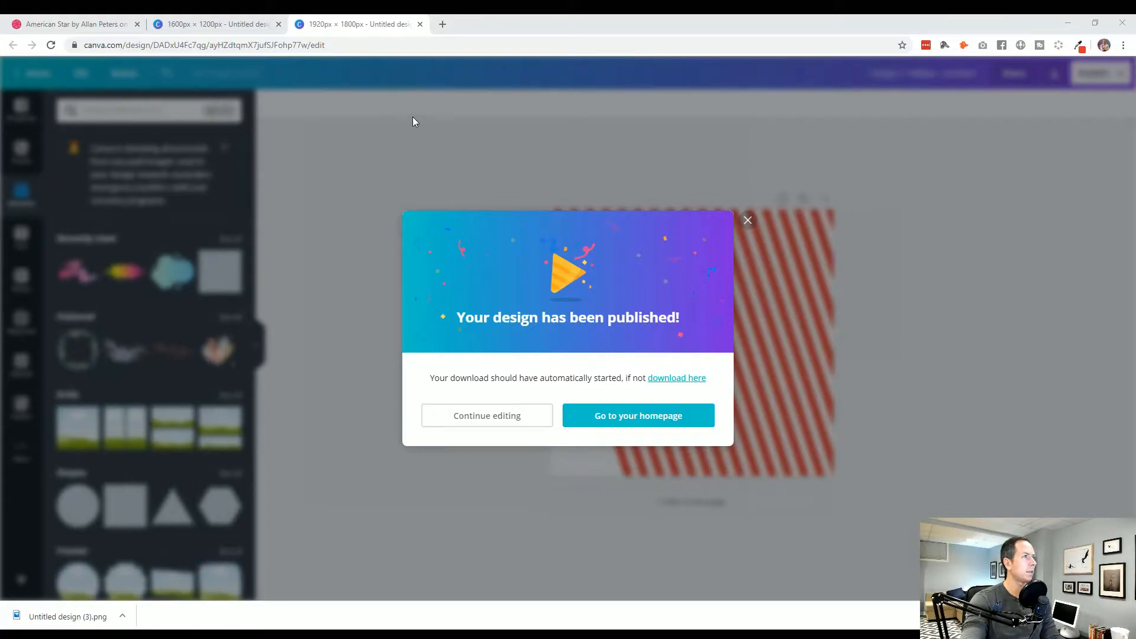
Step: Upload the downloaded striped PNG to the image uploads from the 1600 × 1200 px star design
left_click(218, 23)
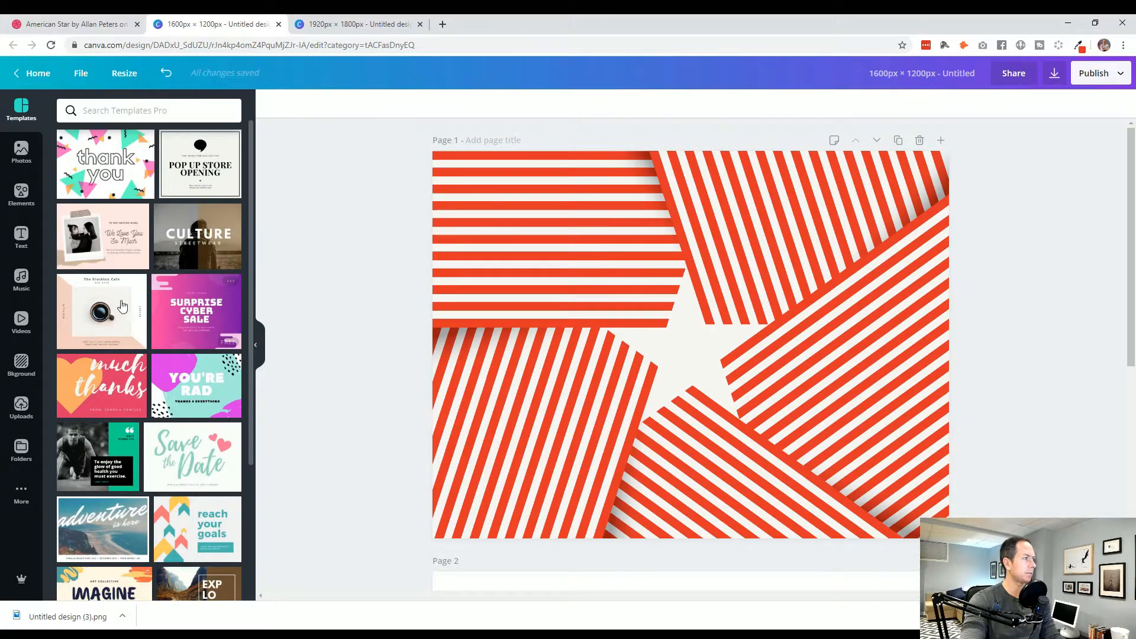
left_click(22, 407)
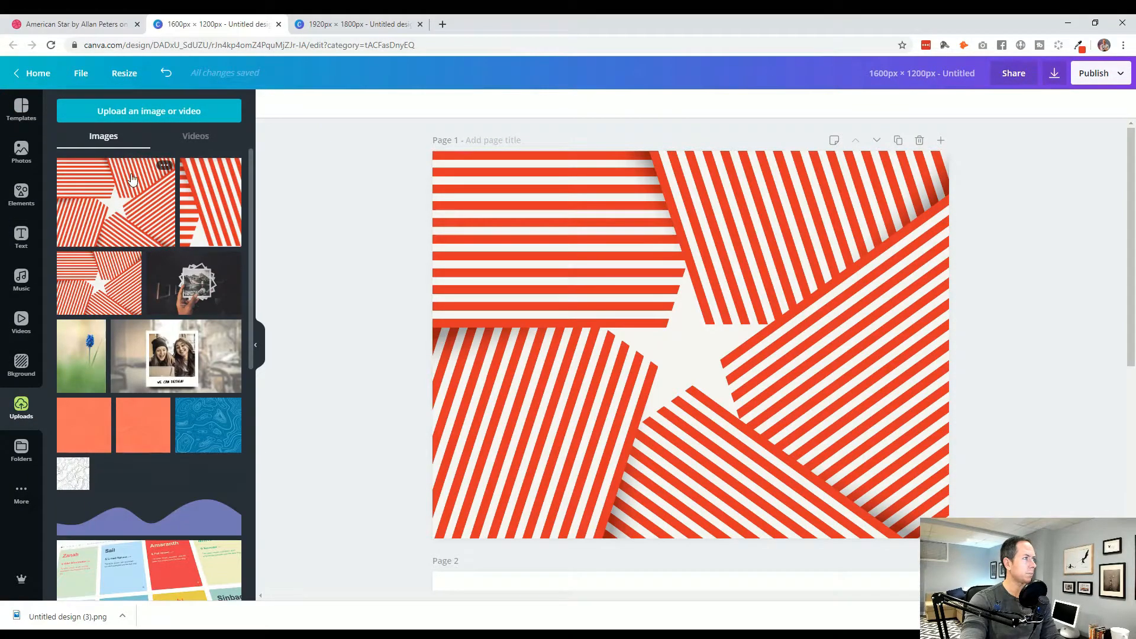
left_click(152, 114)
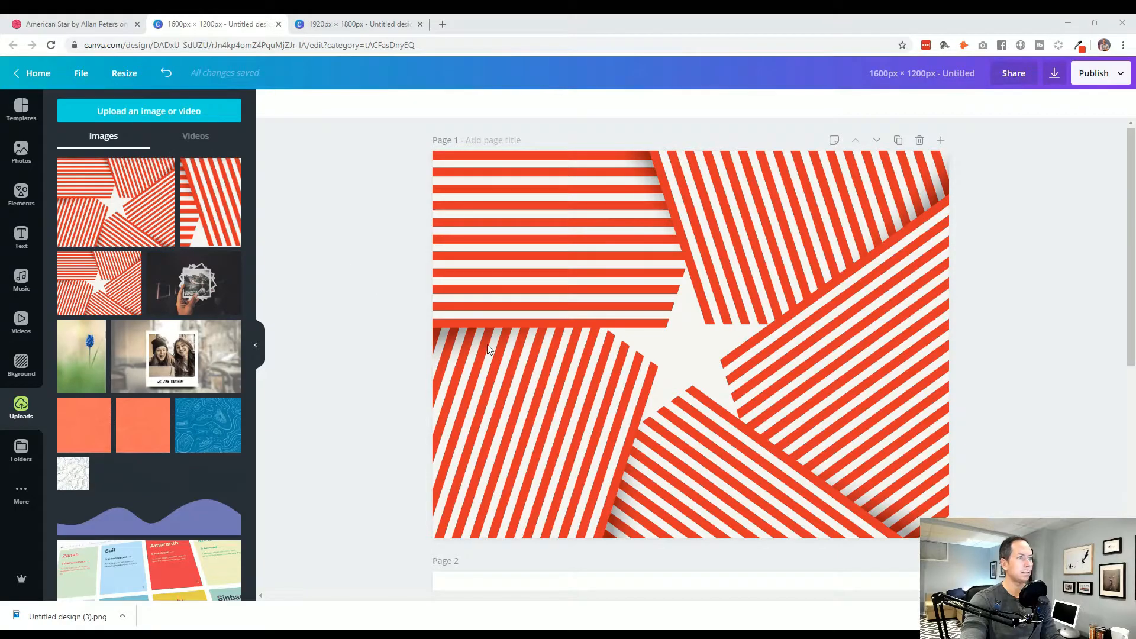
double_click(566, 339)
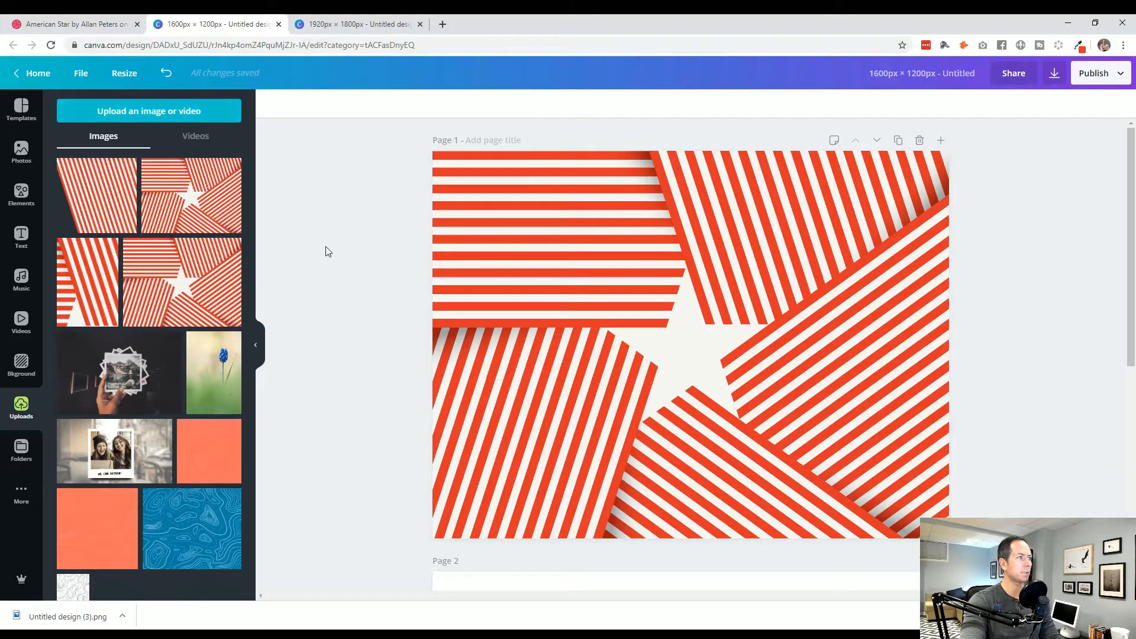
scroll(362, 279, "down", 7)
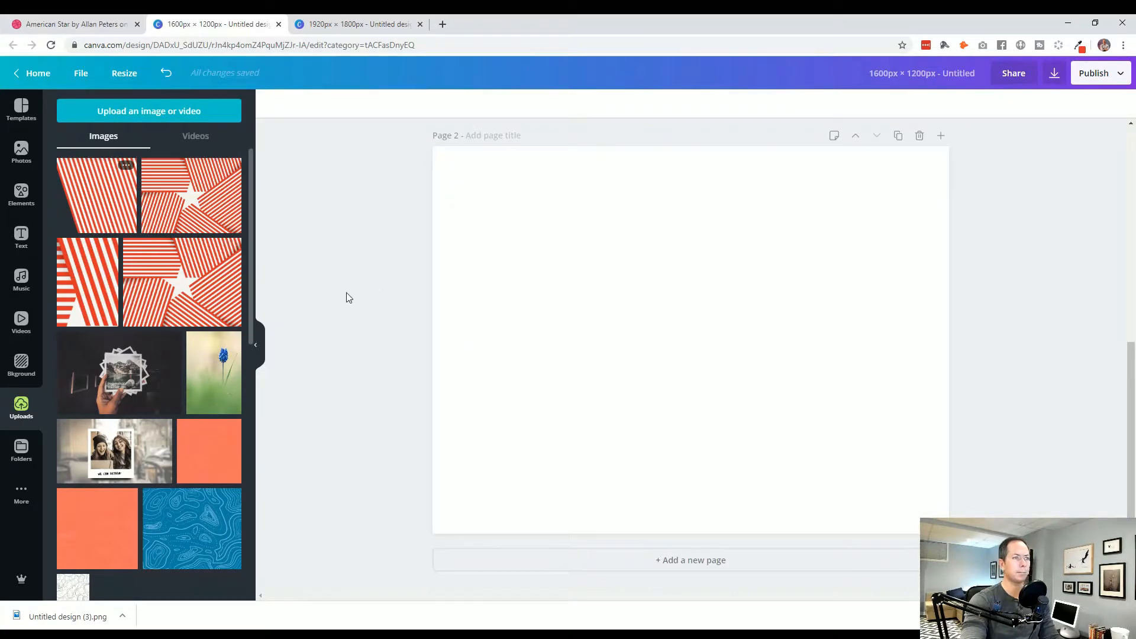
scroll(396, 304, "up", 5)
scroll(396, 304, "up", 2)
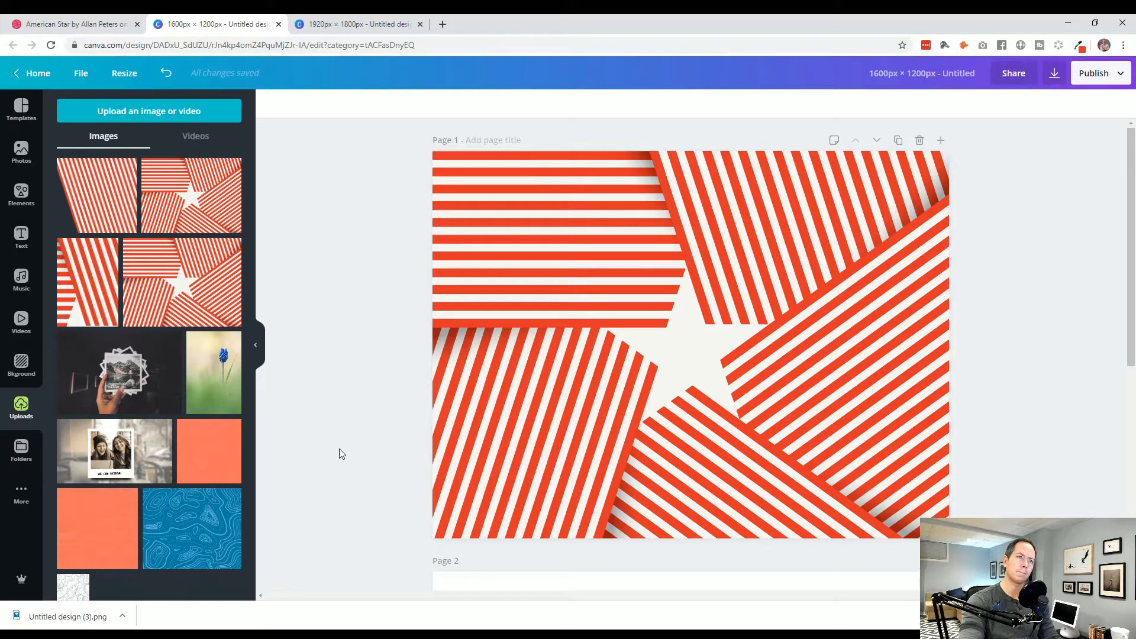
scroll(339, 449, "down", 5)
scroll(339, 449, "up", 3)
scroll(339, 453, "down", 3)
left_click(73, 175)
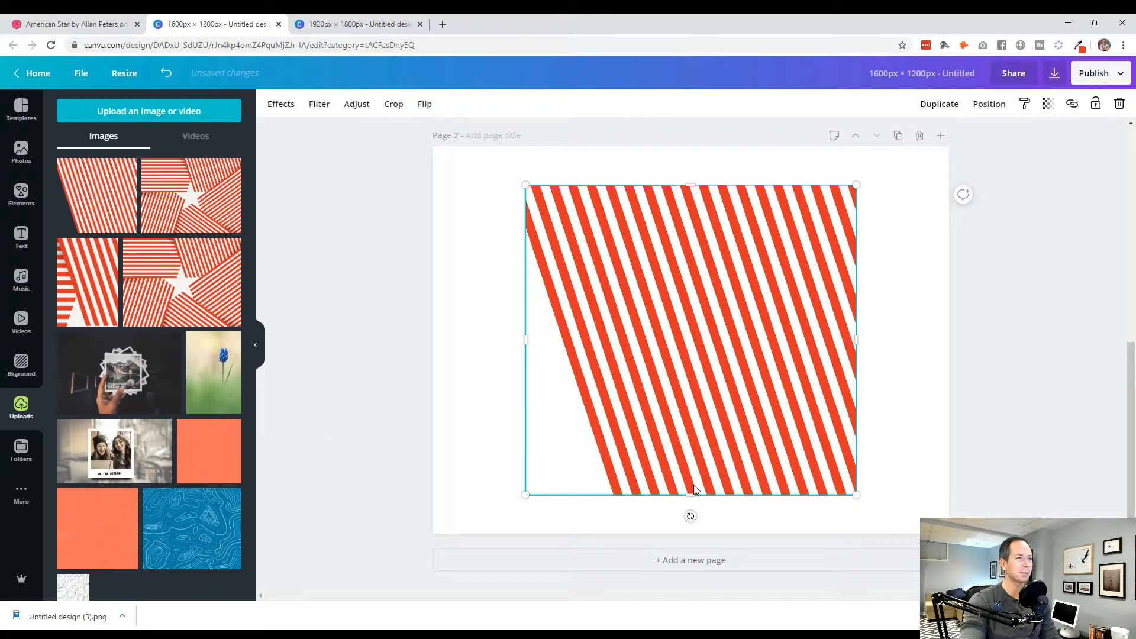
left_click_drag(690, 517, 456, 410)
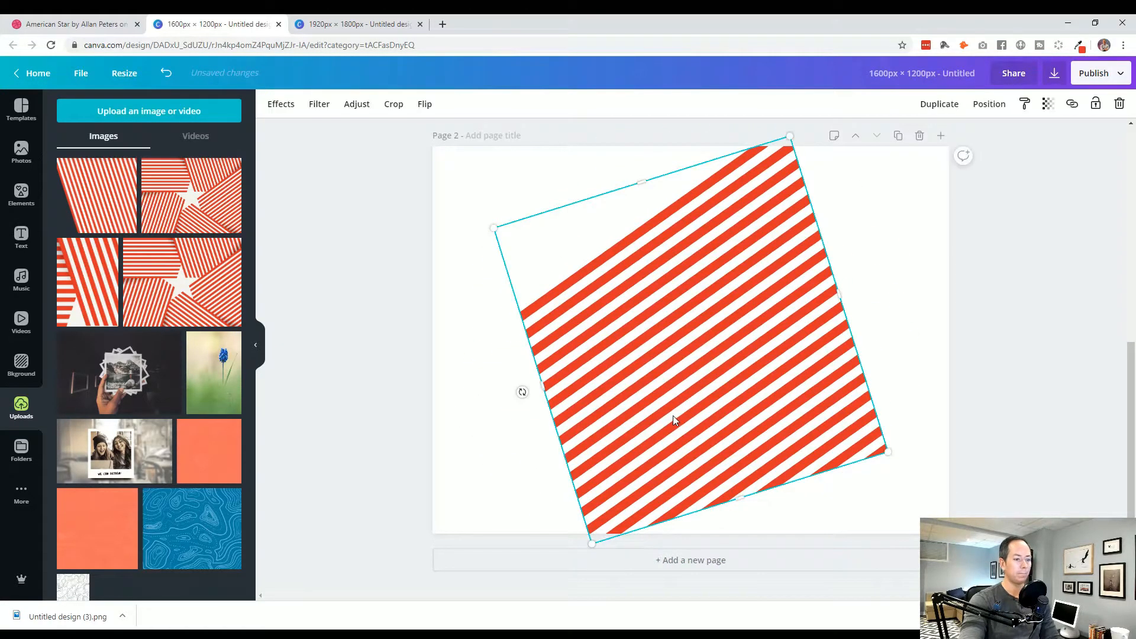
key("Delete")
Step: Copy the finished star artwork from page 1 onto the blank page 2 as a full-page reference
scroll(671, 417, "up", 7)
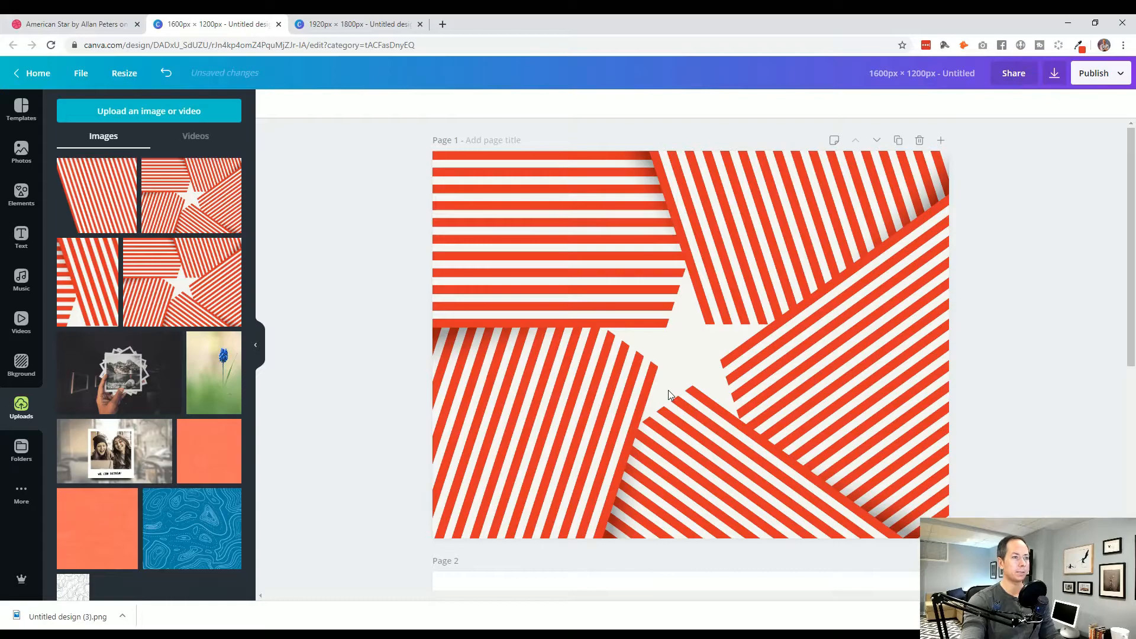
left_click(668, 391)
scroll(667, 392, "down", 7)
key("ctrl+v")
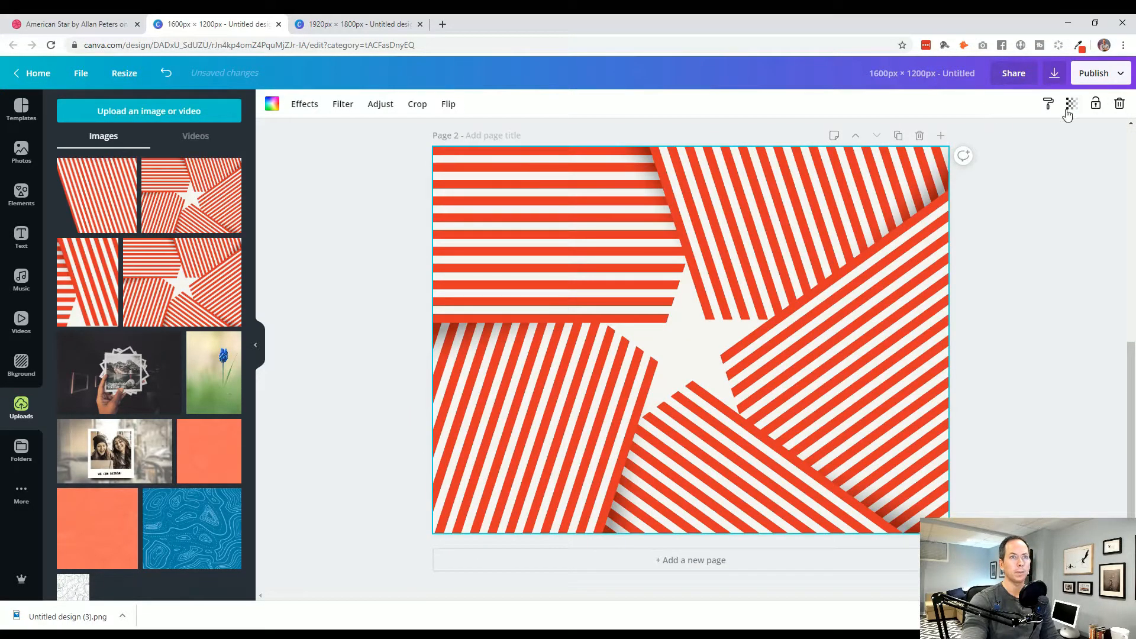
Step: Fade the page 2 star reference to a low opacity as a tracing guide and deselect it
left_click(1069, 105)
left_click(991, 137)
left_click_drag(988, 139, 984, 139)
left_click(1034, 297)
left_click(829, 358)
right_click(830, 361)
left_click(719, 395)
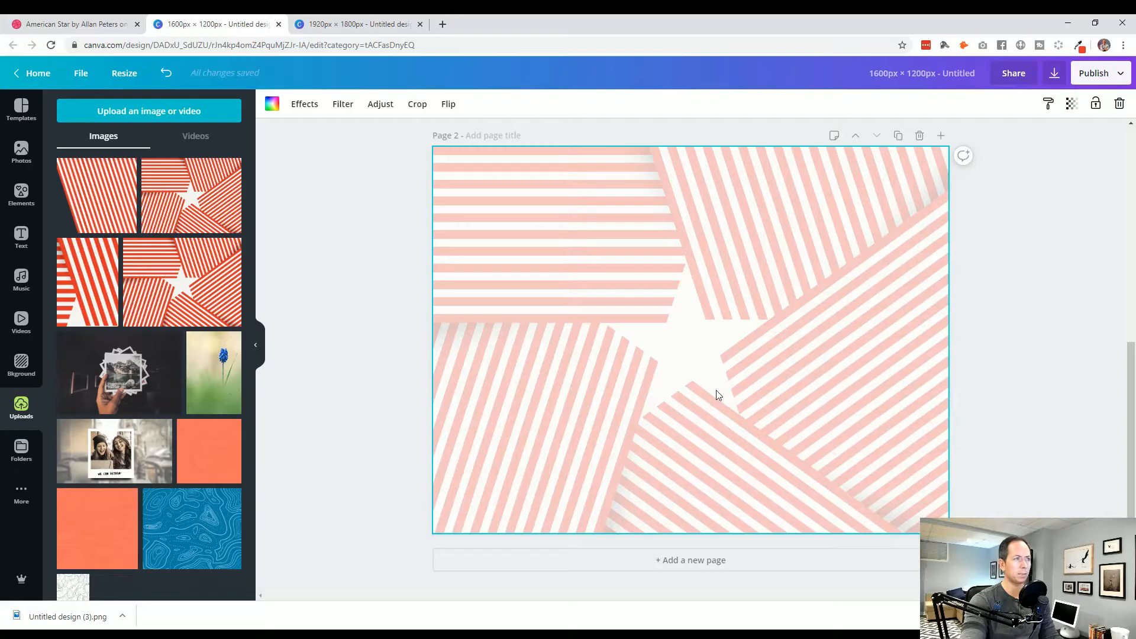
left_click(389, 331)
Step: Add the uploaded striped PNG to page 2, then rotate and move it to match the guide's lower-left section
left_click(133, 210)
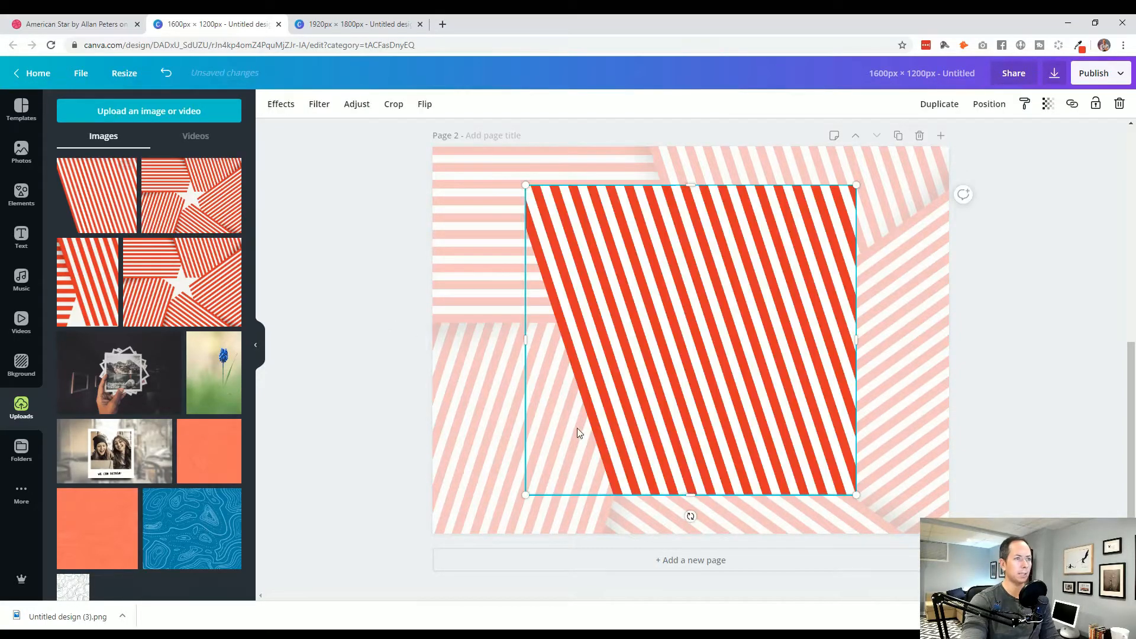
left_click_drag(689, 516, 664, 142)
left_click_drag(699, 265, 713, 331)
left_click_drag(652, 236, 705, 229)
left_click_drag(732, 308, 708, 465)
left_click_drag(678, 376, 761, 409)
left_click_drag(721, 442, 671, 441)
left_click_drag(716, 400, 728, 406)
left_click_drag(691, 457, 571, 352)
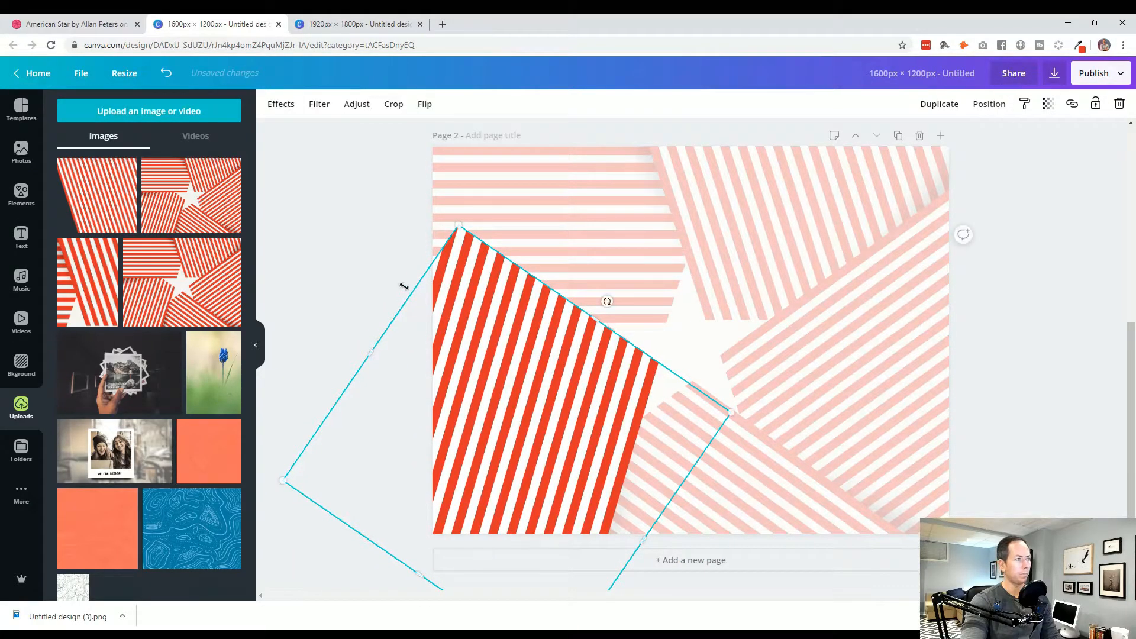
left_click(1026, 387)
left_click(584, 398)
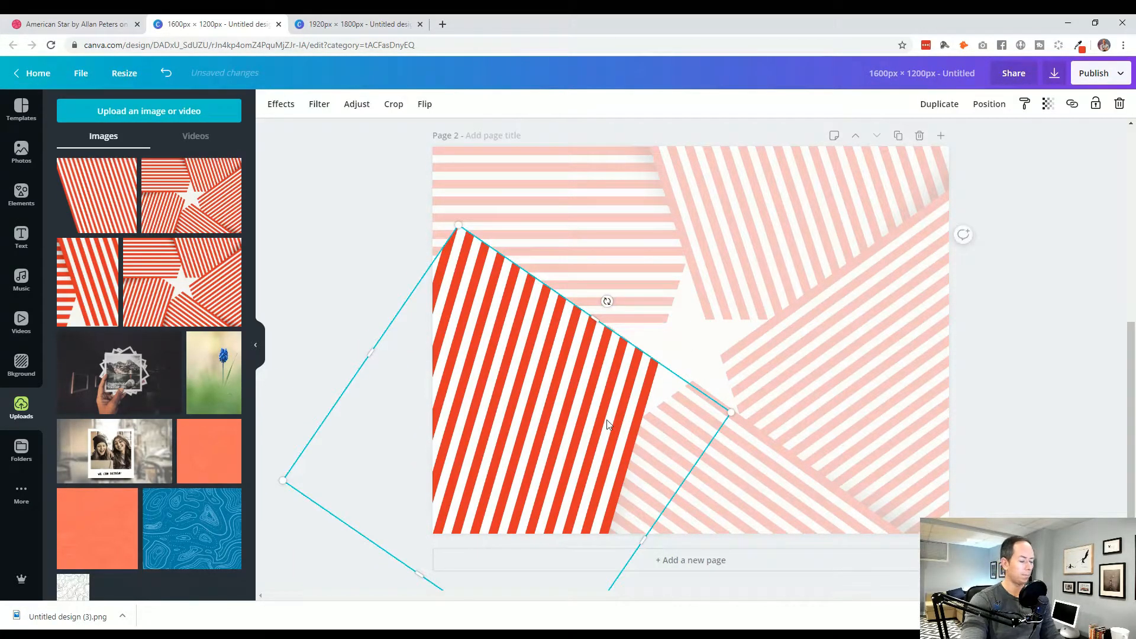
left_click(994, 415)
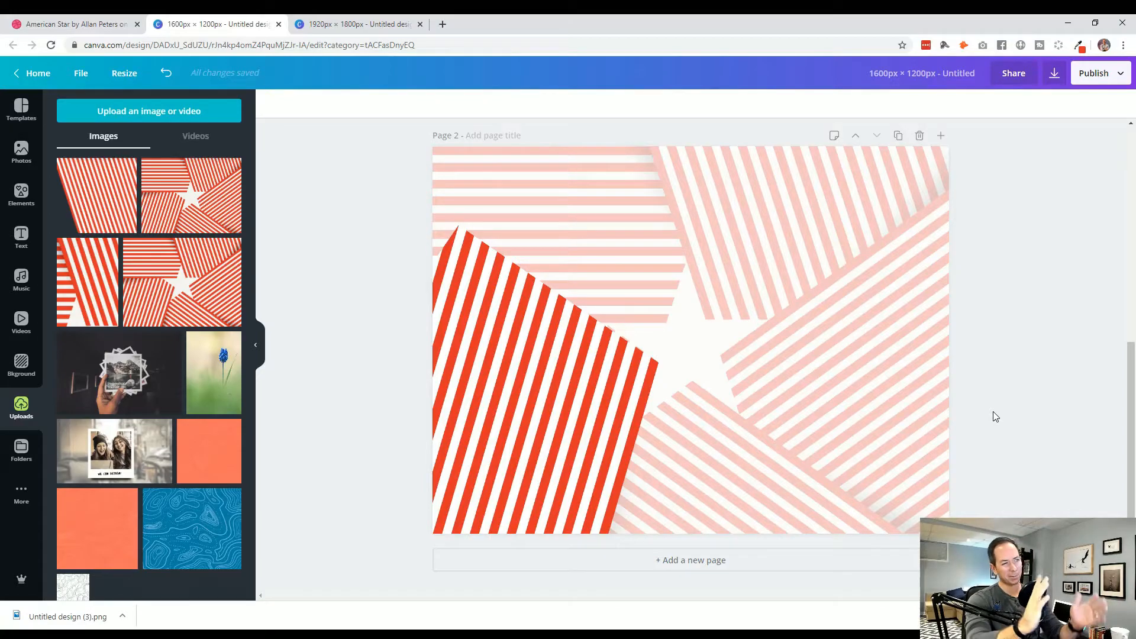
left_click(564, 433)
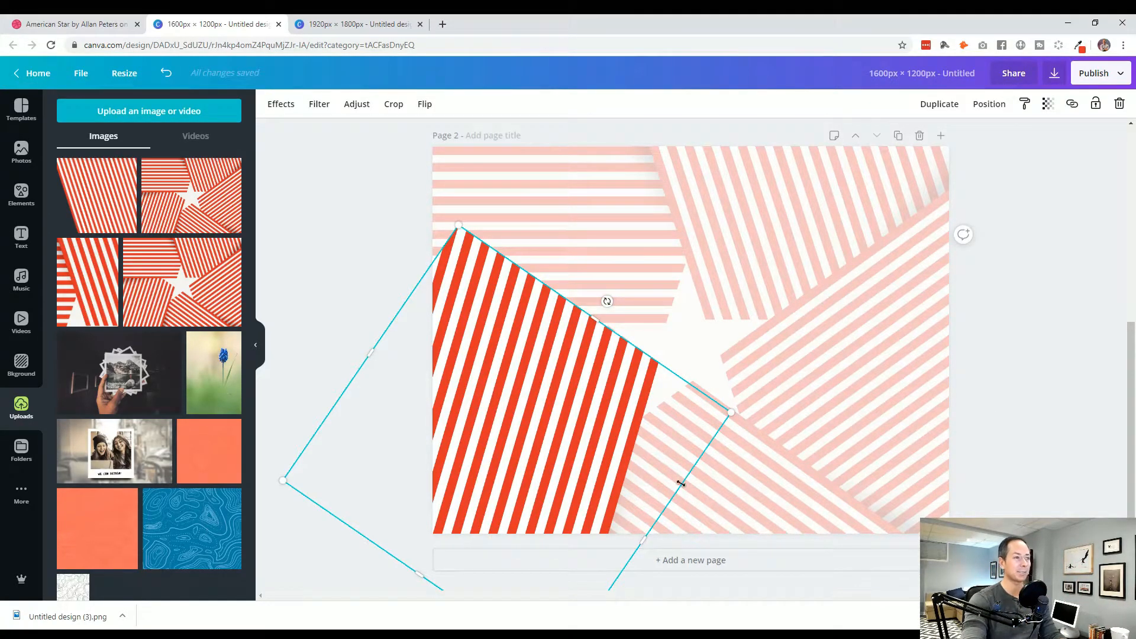
left_click_drag(656, 477, 753, 494)
left_click_drag(575, 410, 873, 478)
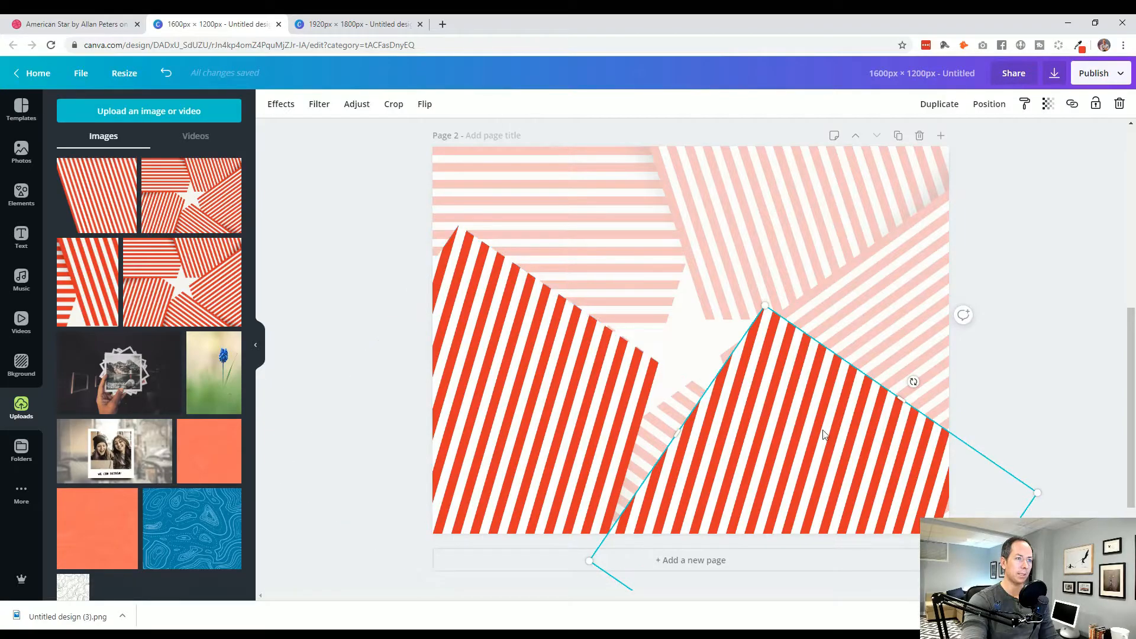
left_click_drag(842, 442, 710, 346)
mouse_move(782, 285)
left_mouse_down()
mouse_move(806, 299)
mouse_move(788, 289)
left_mouse_up()
left_click_drag(698, 346, 882, 389)
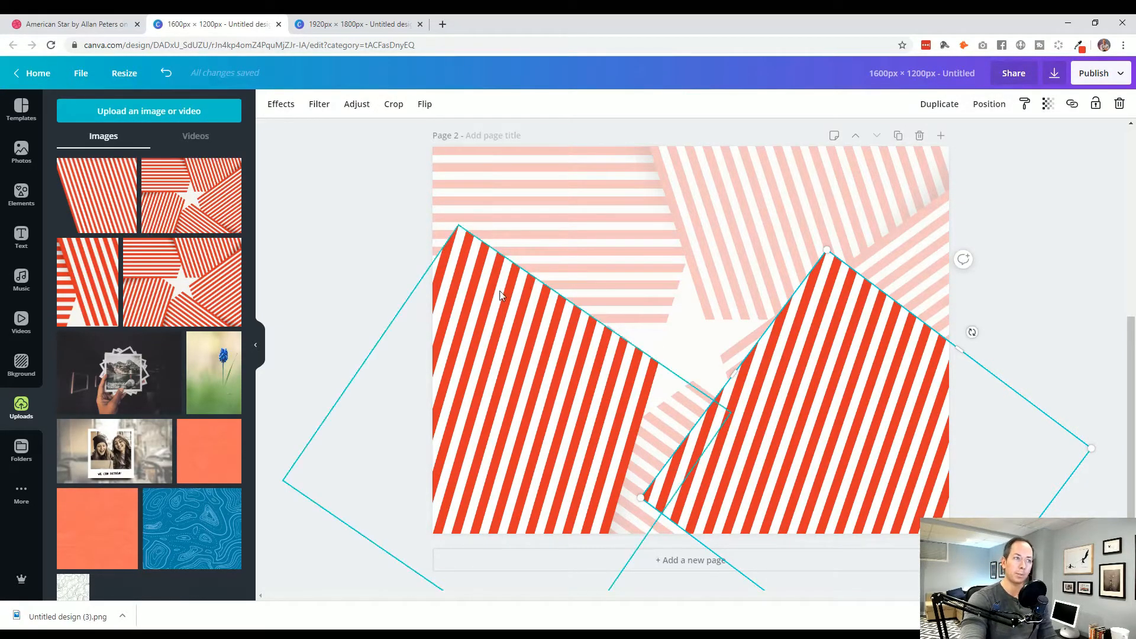
left_click_drag(834, 406, 833, 386)
Step: Fine-tune the lower-left section's rotation, then duplicate it and rotate the copy into the upper-left section with horizontal stripes
left_click(560, 415)
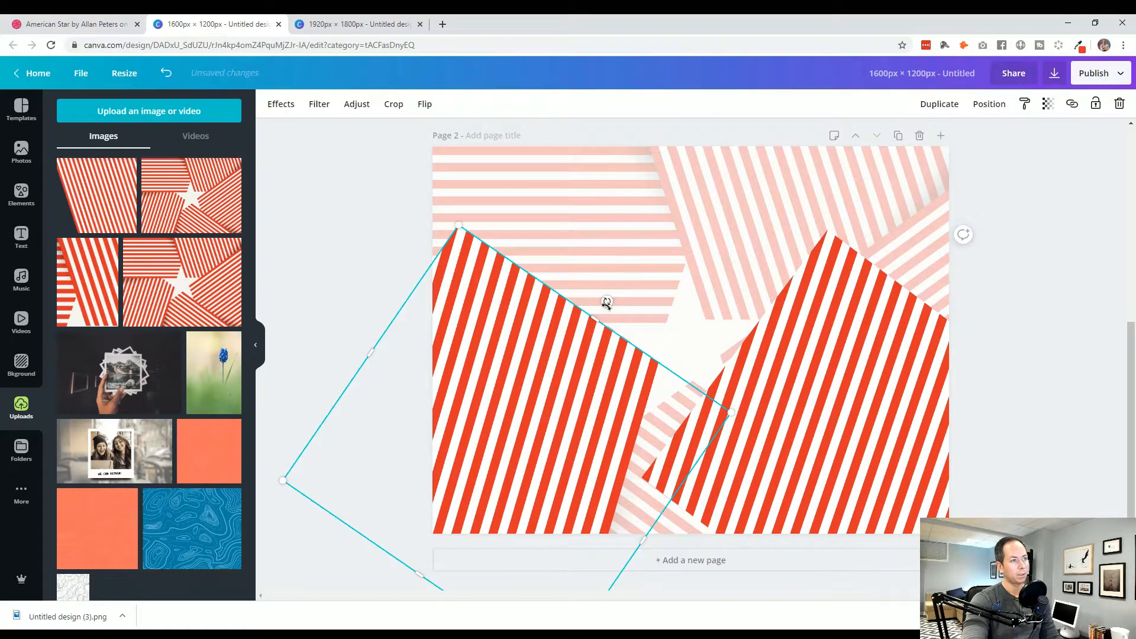
left_click_drag(607, 302, 609, 301)
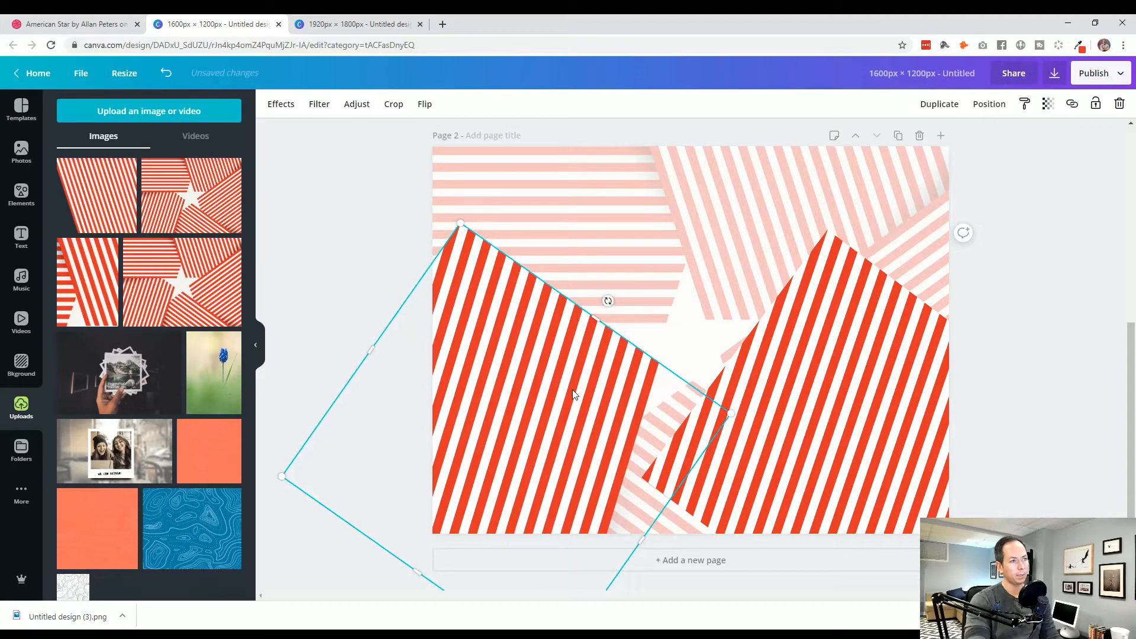
left_click_drag(509, 408, 686, 357)
left_click_drag(783, 250, 878, 463)
left_click_drag(735, 417, 656, 253)
left_click_drag(752, 253, 772, 267)
left_click_drag(692, 259, 640, 264)
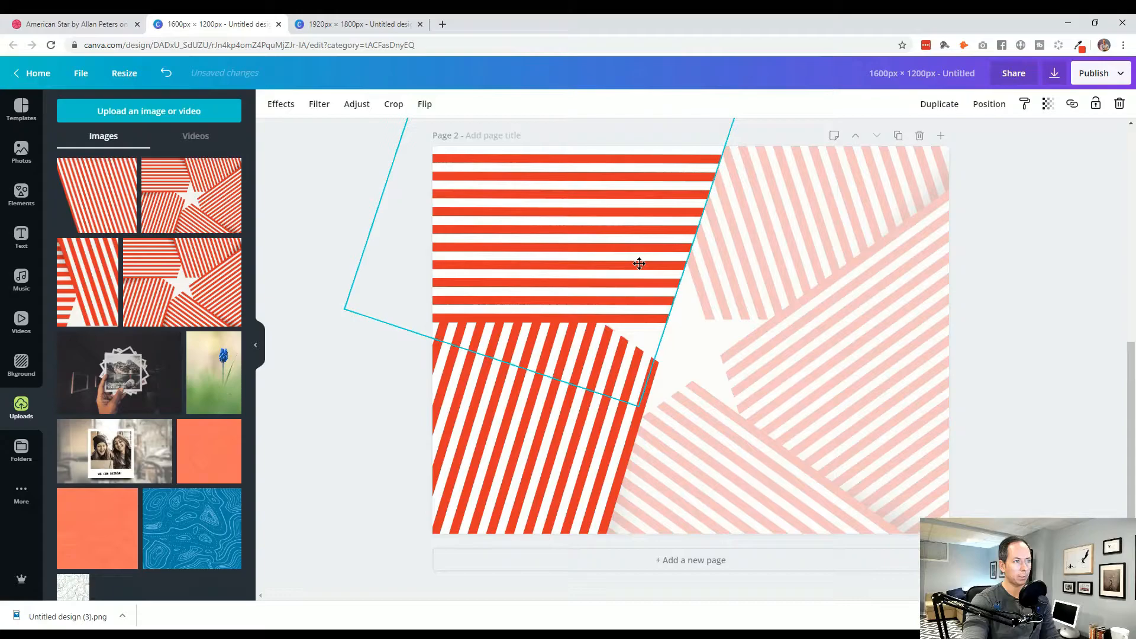
left_click(1006, 362)
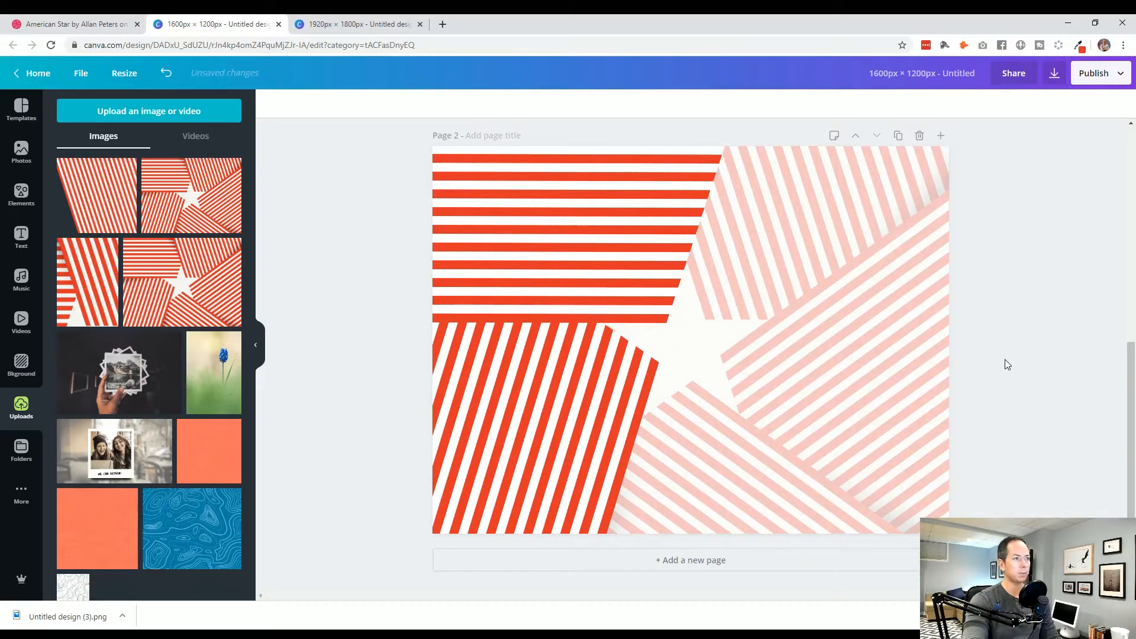
left_click(615, 391)
left_click(651, 240, "shift")
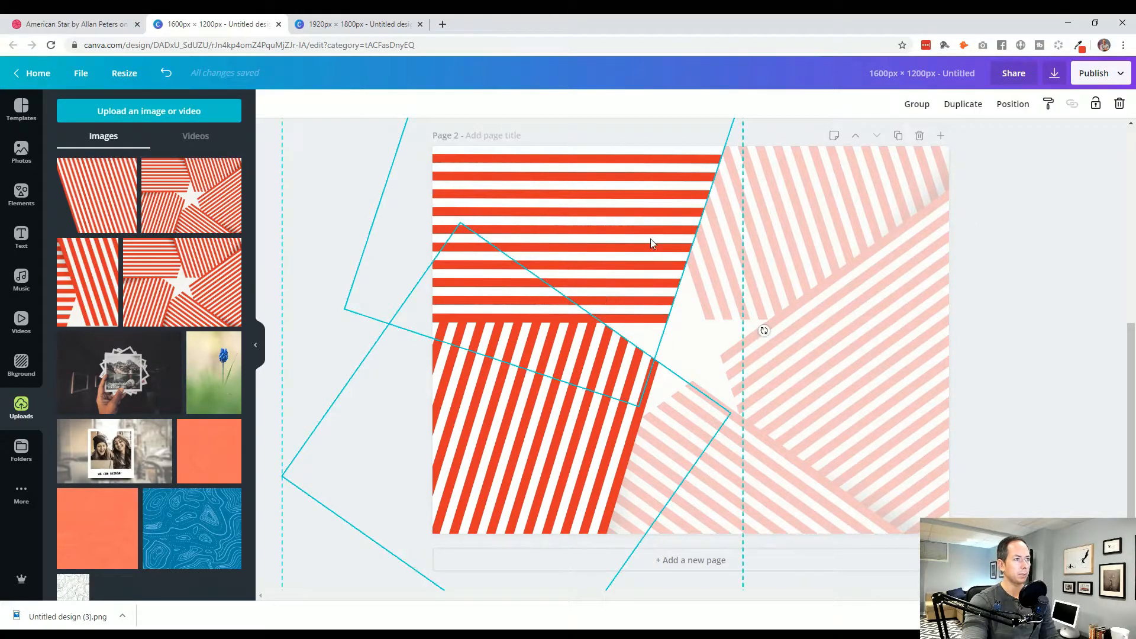
key("Delete")
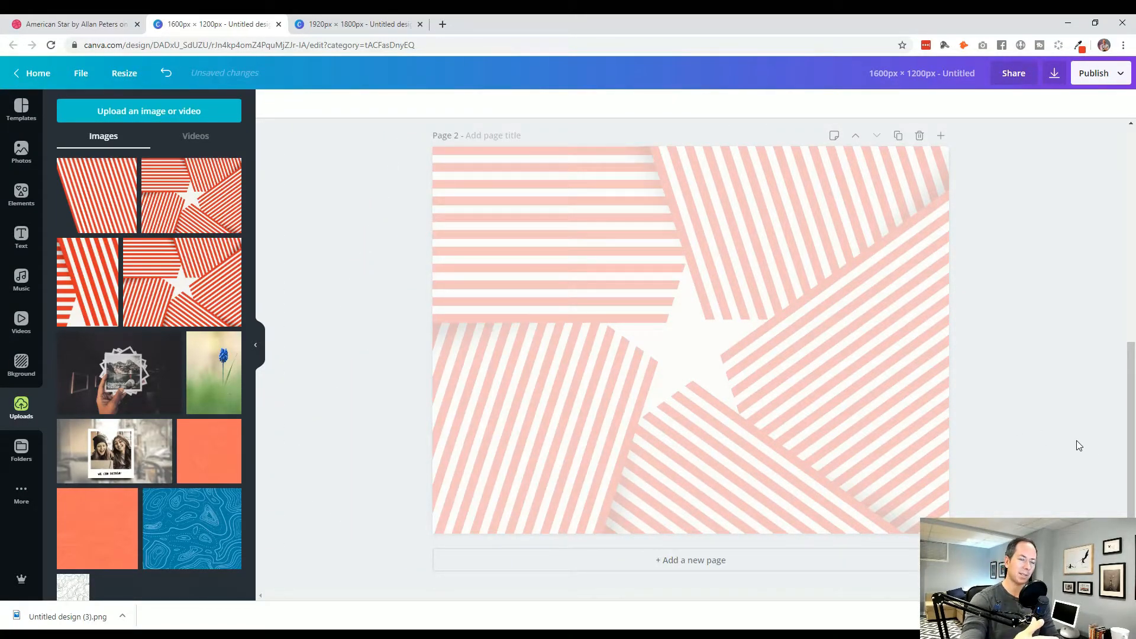
key("ctrl+z")
left_click(1059, 446)
Step: Duplicate the upper-left striped section and rotate and move the copy over the guide's upper-right section
left_click(647, 290)
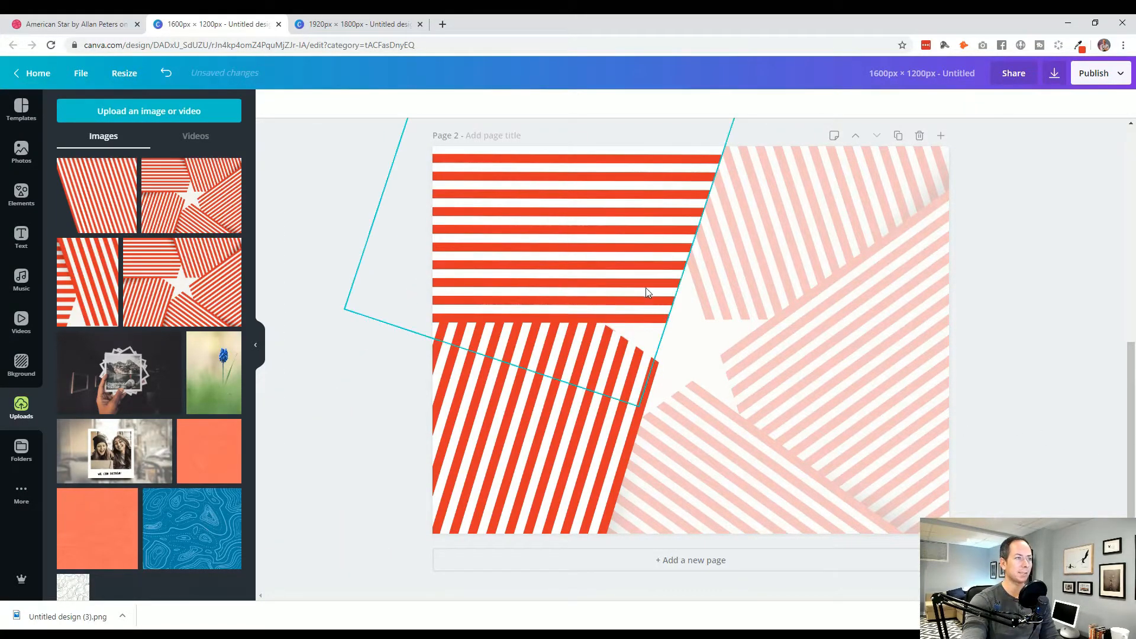
left_click_drag(646, 290, 821, 347)
left_click_drag(827, 401, 774, 408)
left_click_drag(785, 366, 797, 294)
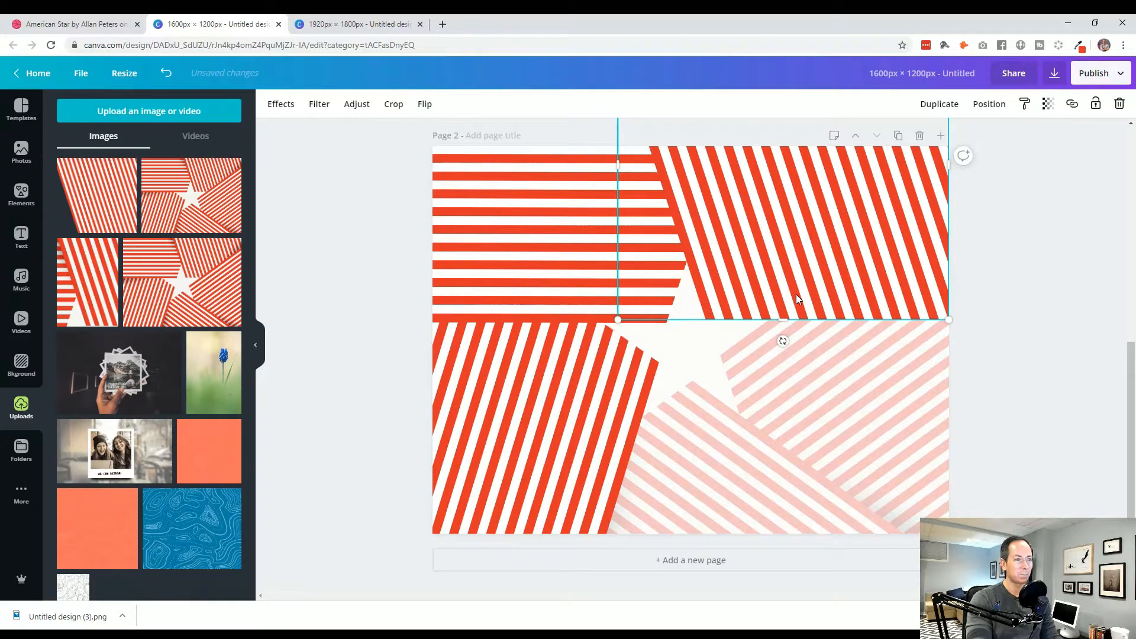
left_click(1025, 439)
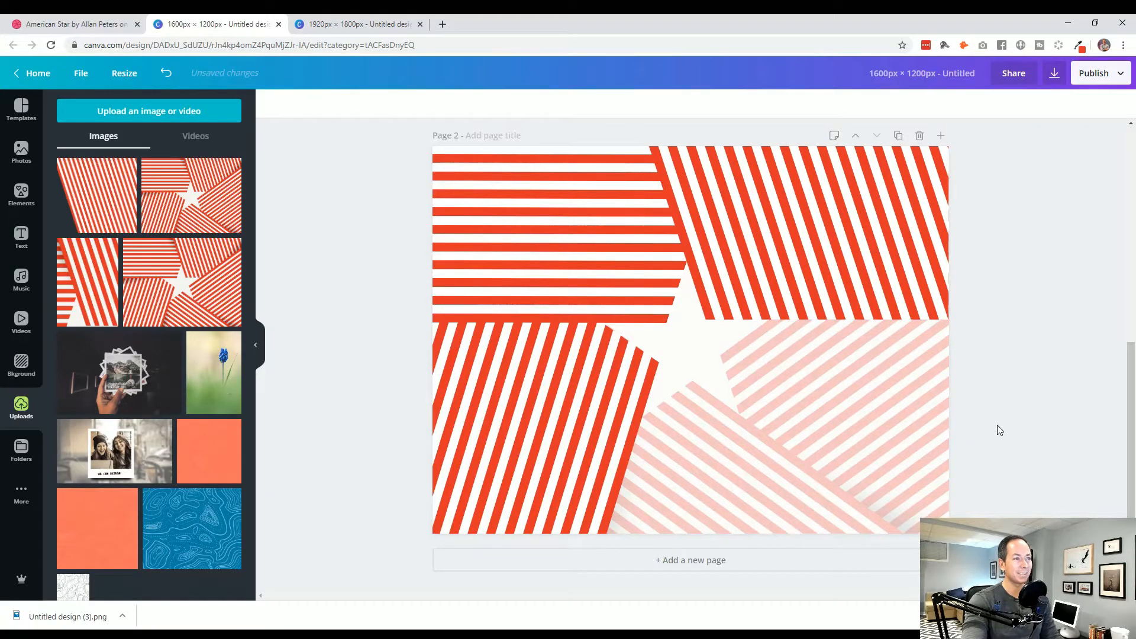
left_click(843, 298)
left_click_drag(842, 294, 840, 303)
left_click_drag(541, 285, 542, 249)
key("ctrl+z")
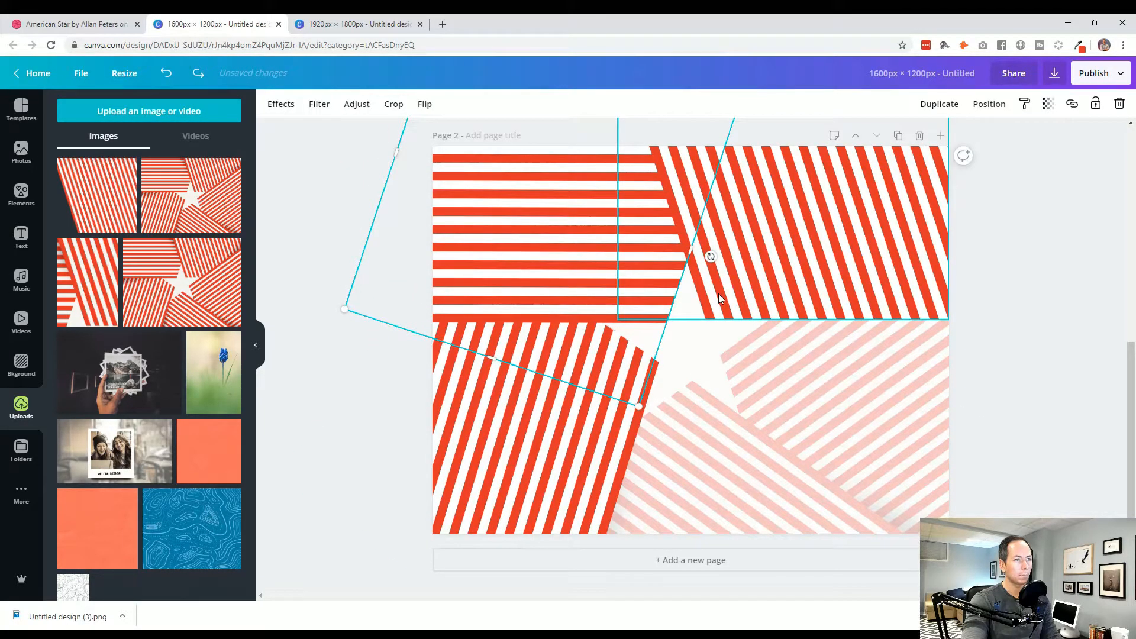
scroll(719, 296, "up", 7)
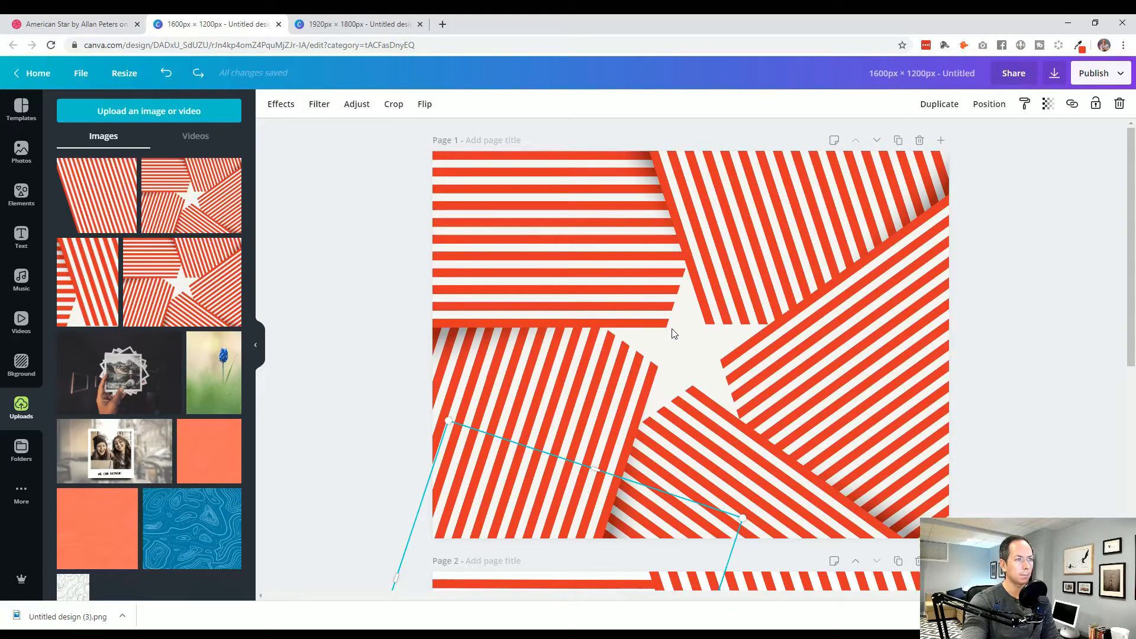
scroll(718, 332, "down", 7)
left_click(812, 313)
left_click(1039, 358)
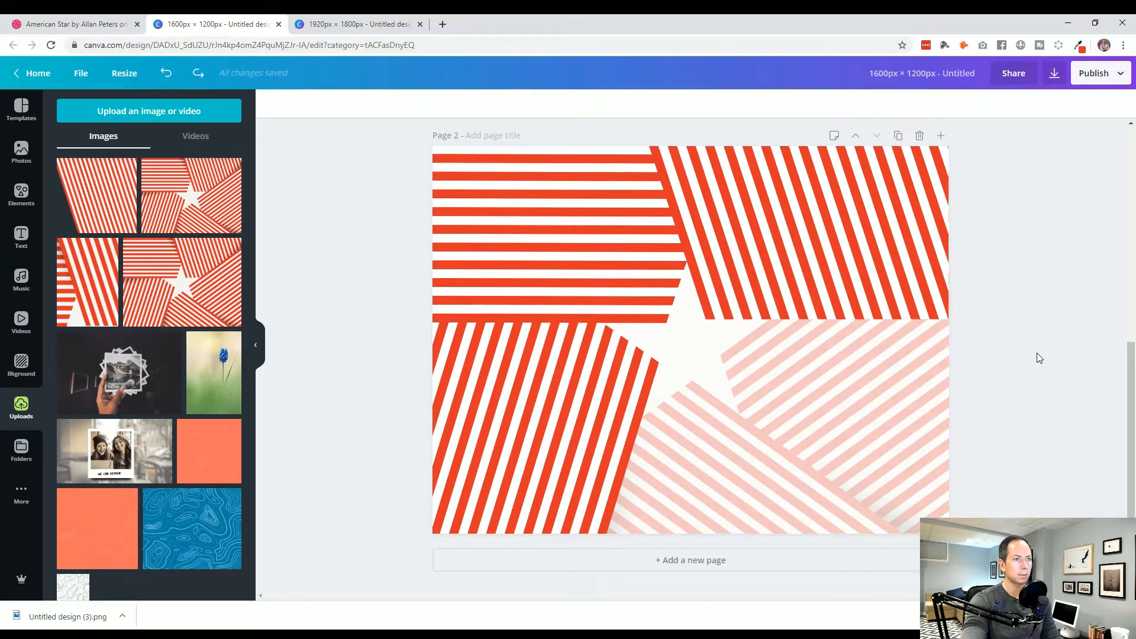
Step: Duplicate the upper-right striped section and rotate and move the copy over the guide's right-hand section
left_click(769, 266)
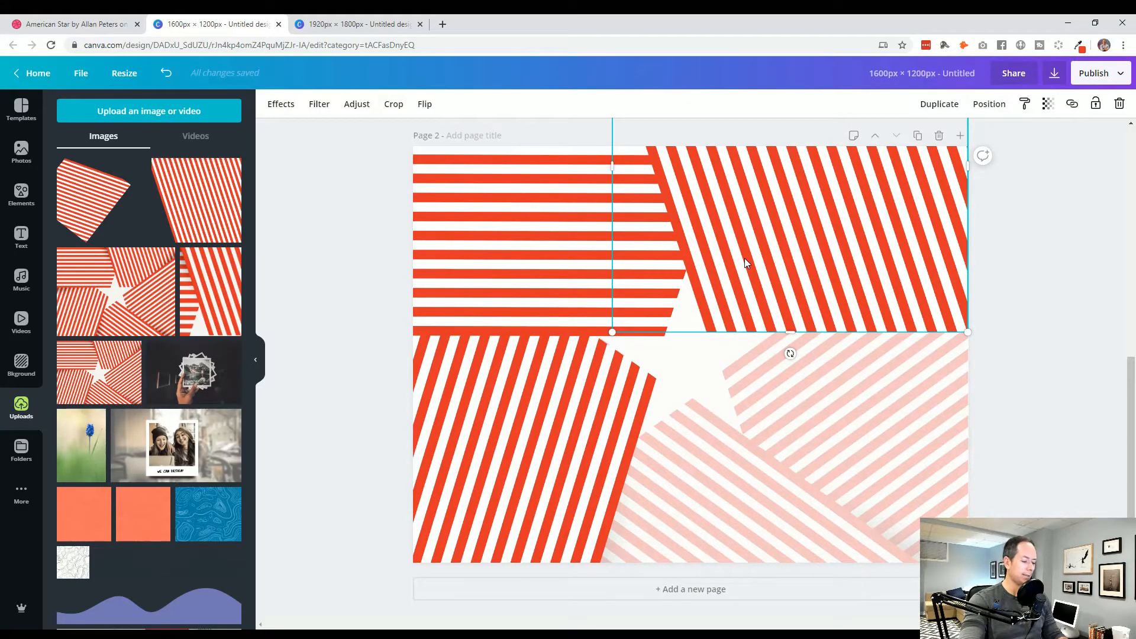
left_click_drag(744, 258, 712, 381)
left_click_drag(727, 500, 531, 379)
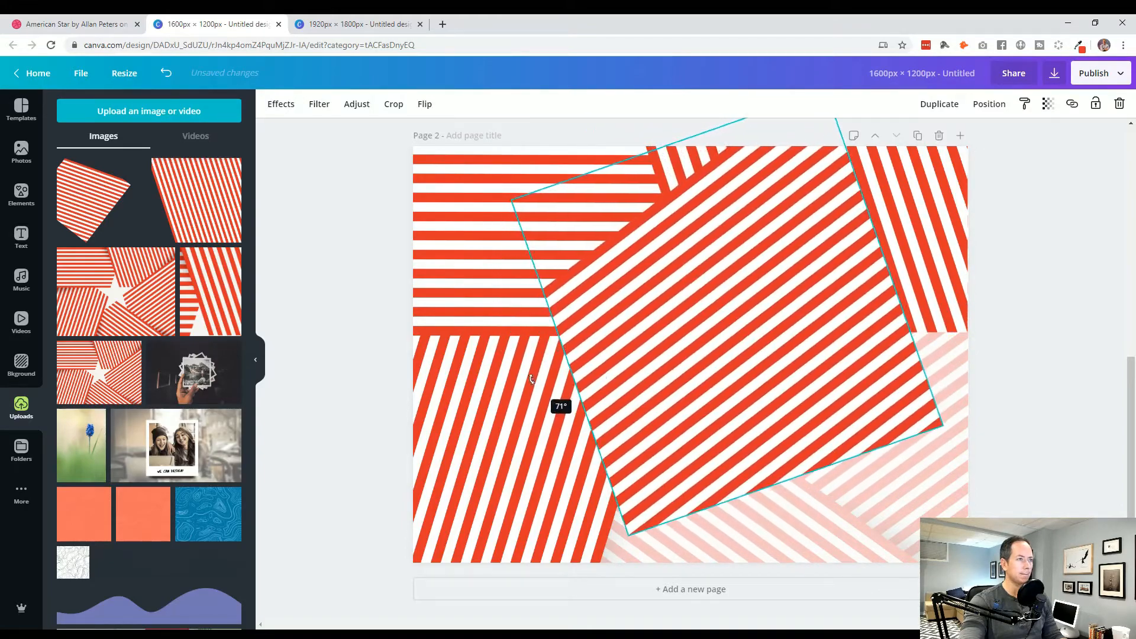
left_click_drag(745, 338, 875, 437)
left_click_drag(726, 457, 726, 456)
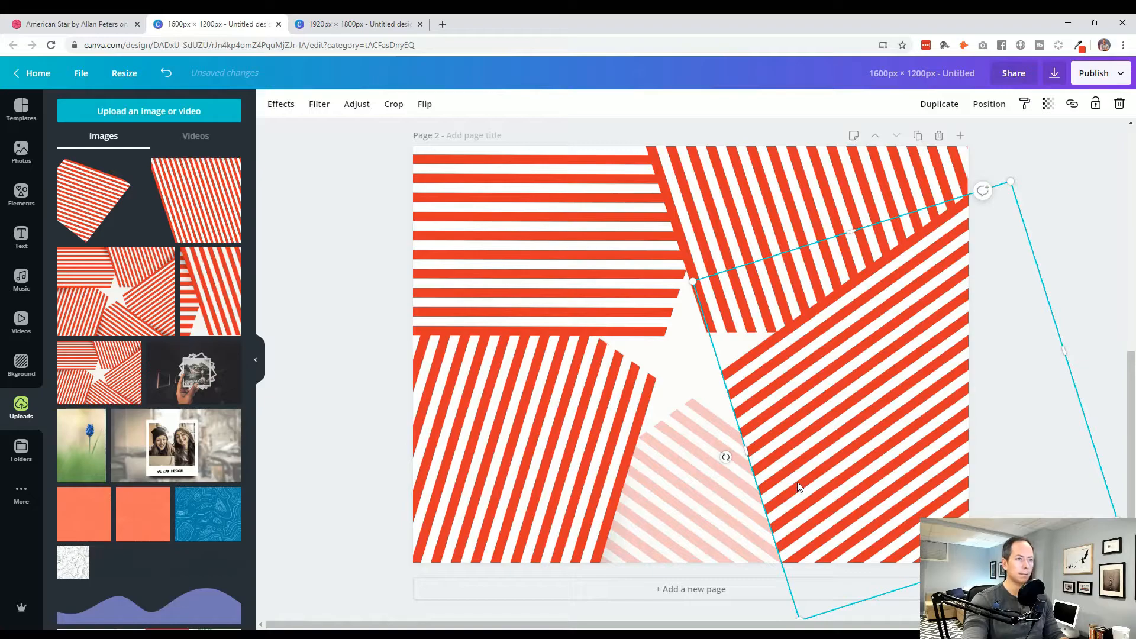
Step: Duplicate the right-hand striped section, align the copy with the guide's bottom section, and compare the assembly with page 1
left_click_drag(725, 457, 748, 484)
left_click_drag(631, 465, 668, 419)
left_click_drag(765, 449, 723, 457)
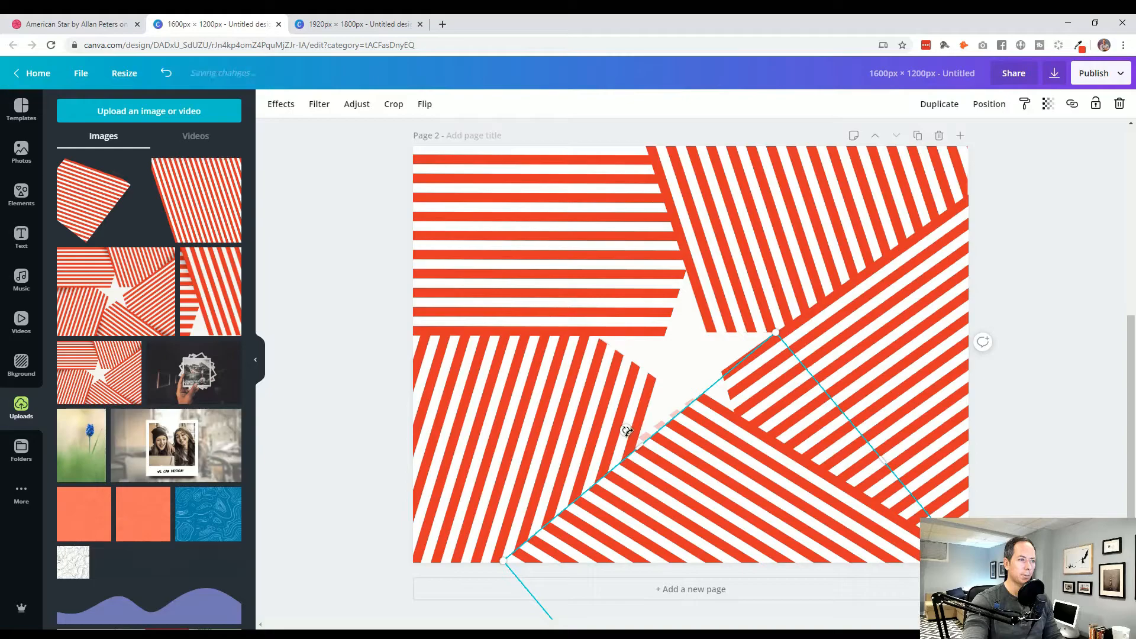
left_click_drag(627, 430, 638, 427)
left_click_drag(722, 456, 708, 466)
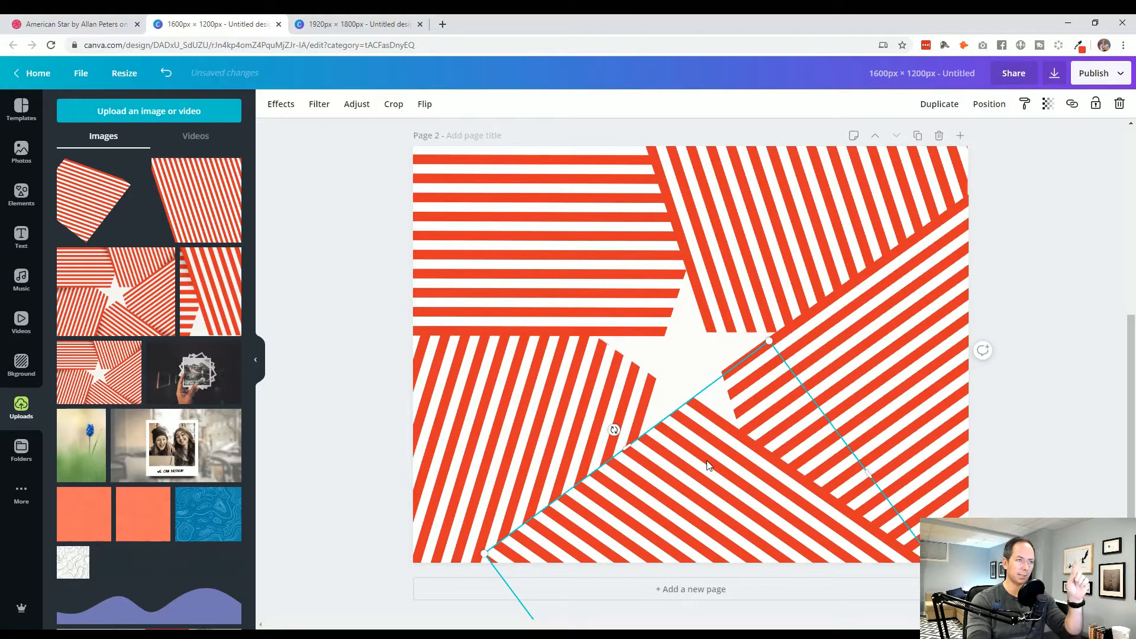
left_click(462, 490)
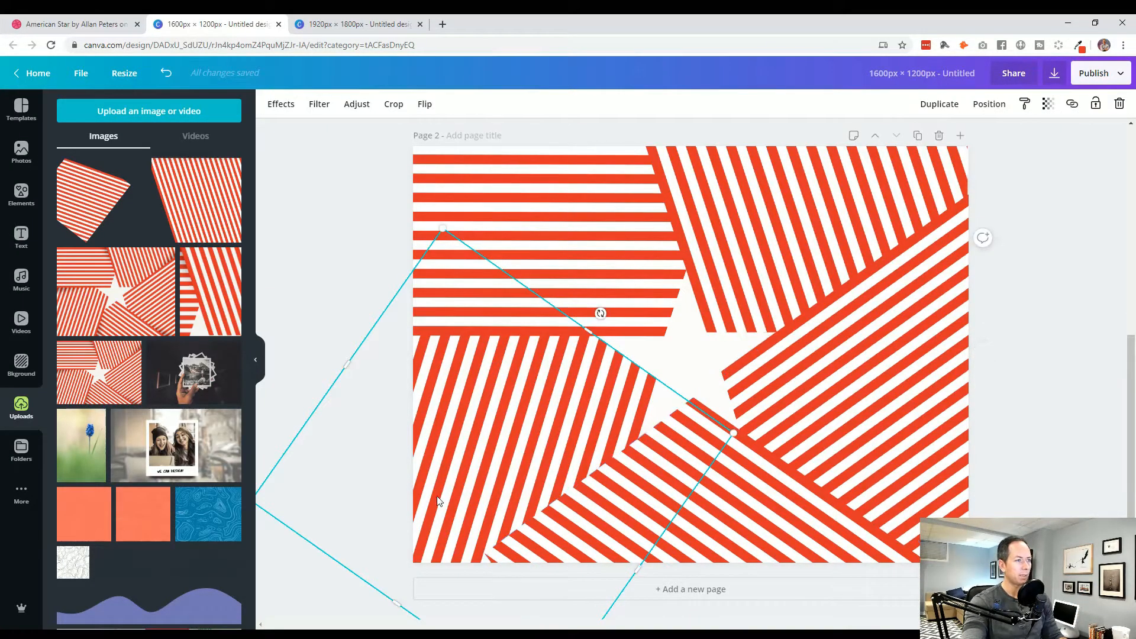
left_click(1078, 373)
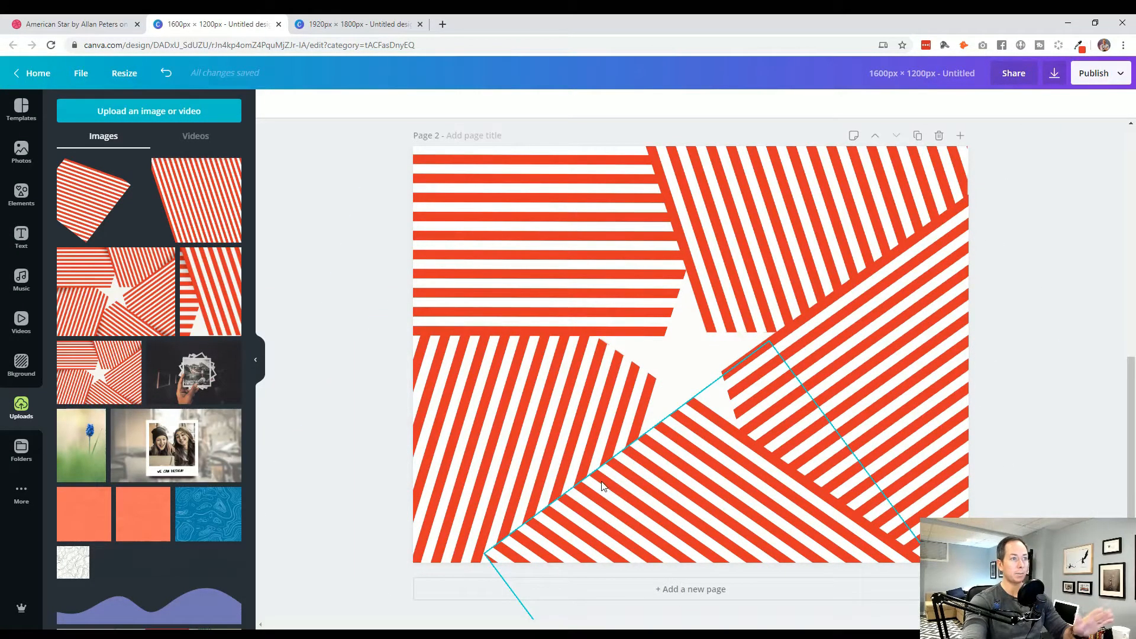
scroll(602, 519, "up", 4)
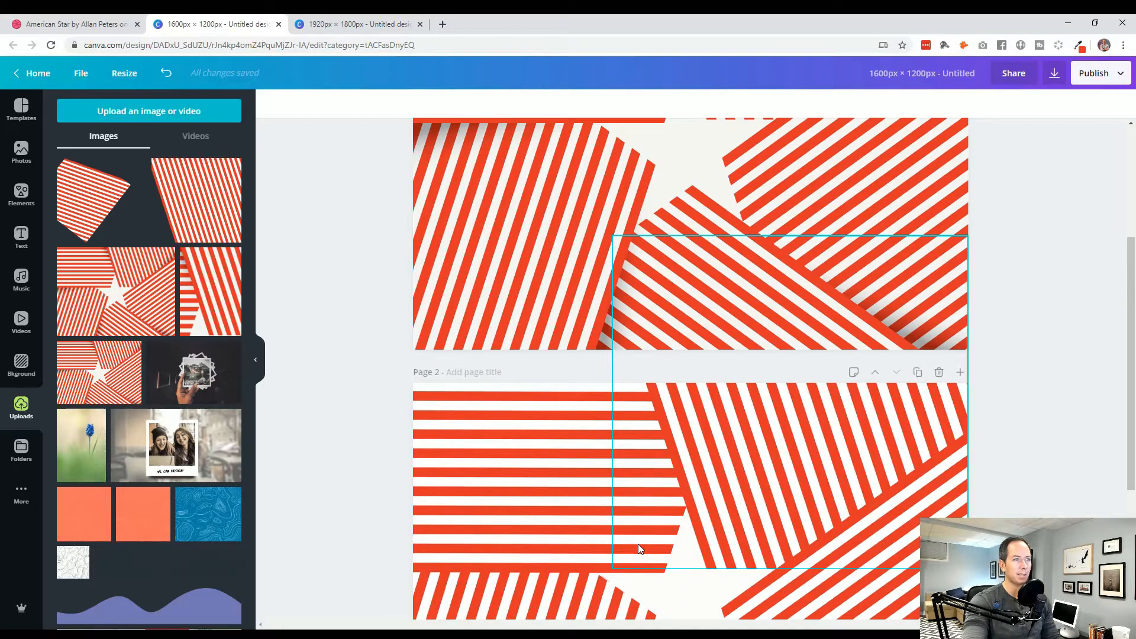
scroll(638, 549, "up", 4)
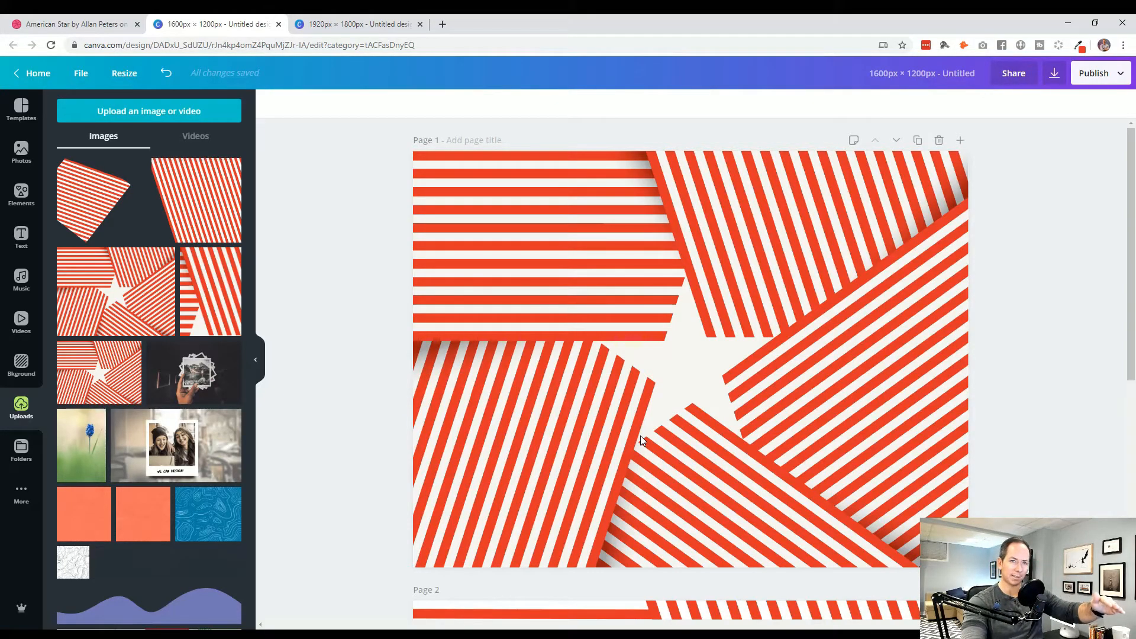
Step: Move the bottom striped section aside to check the guide beneath it, and return it to its place
scroll(640, 435, "down", 8)
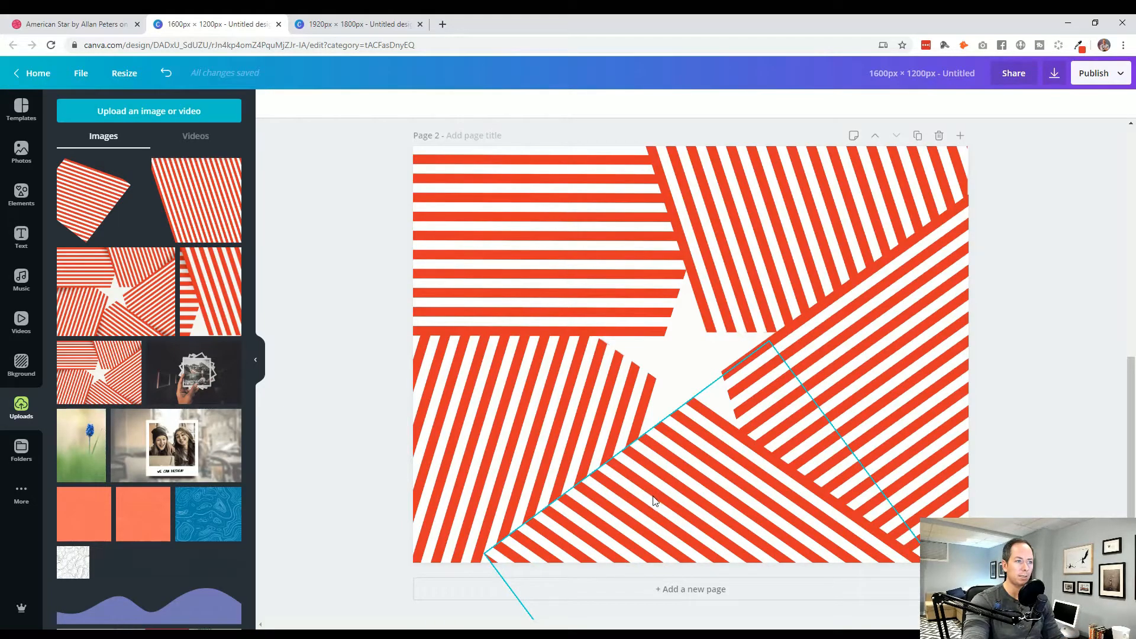
left_click_drag(646, 504, 791, 501)
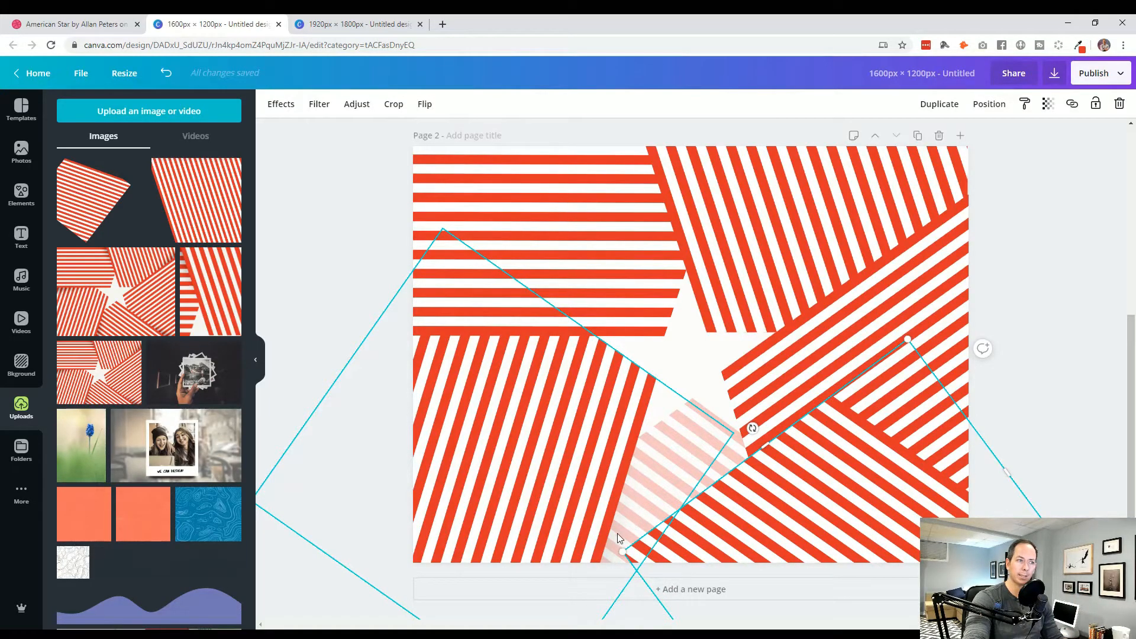
left_click_drag(793, 527, 655, 529)
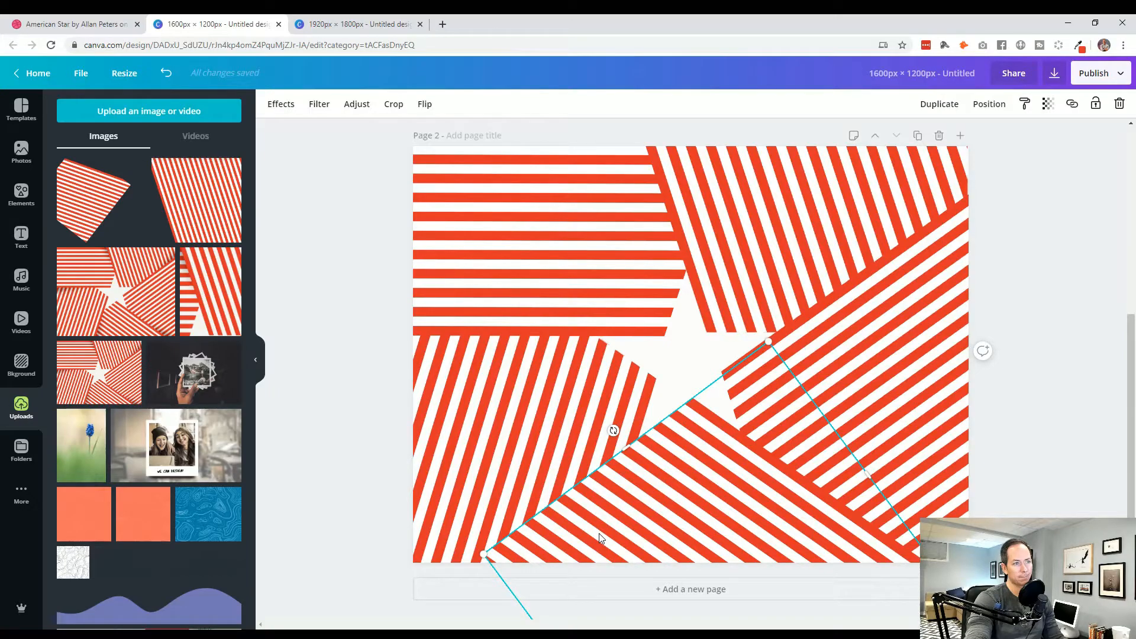
left_click(1046, 382)
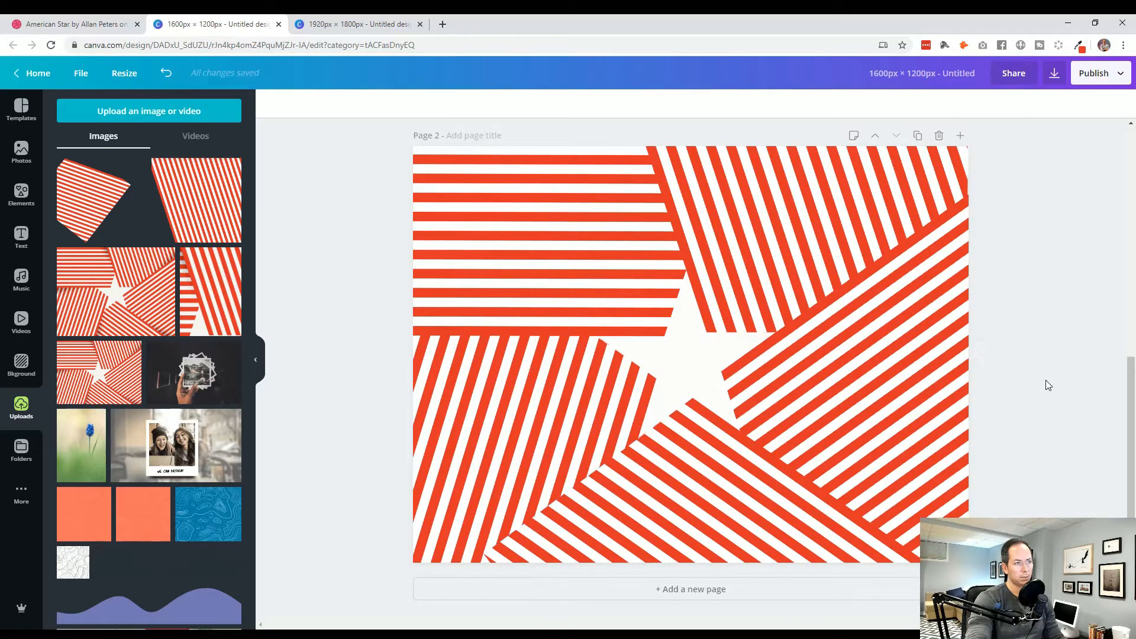
left_click(751, 488)
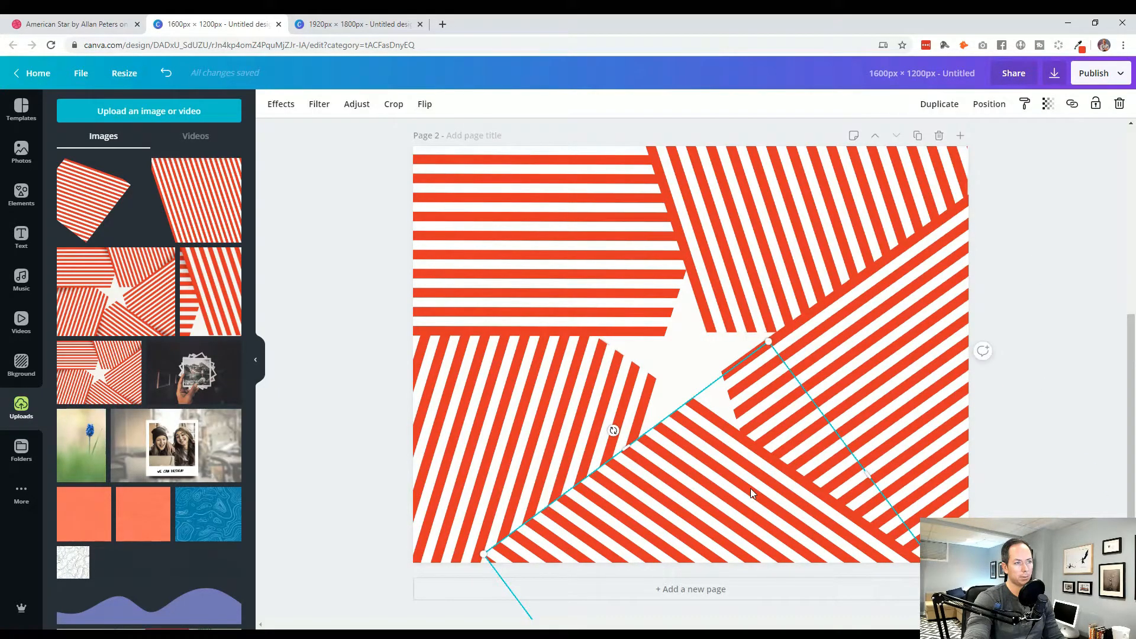
left_click(998, 513)
Step: Copy the bottom and lower-left striped sections together and switch to the 1920px × 1800px design
left_click(750, 543)
left_click(492, 427, "shift")
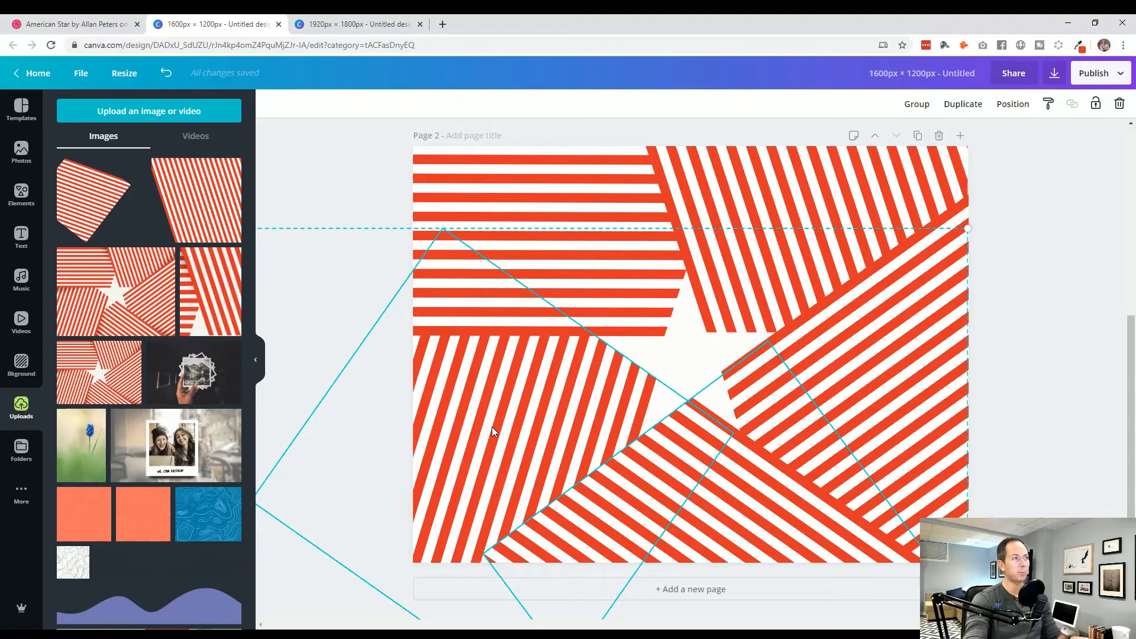
left_click(359, 22)
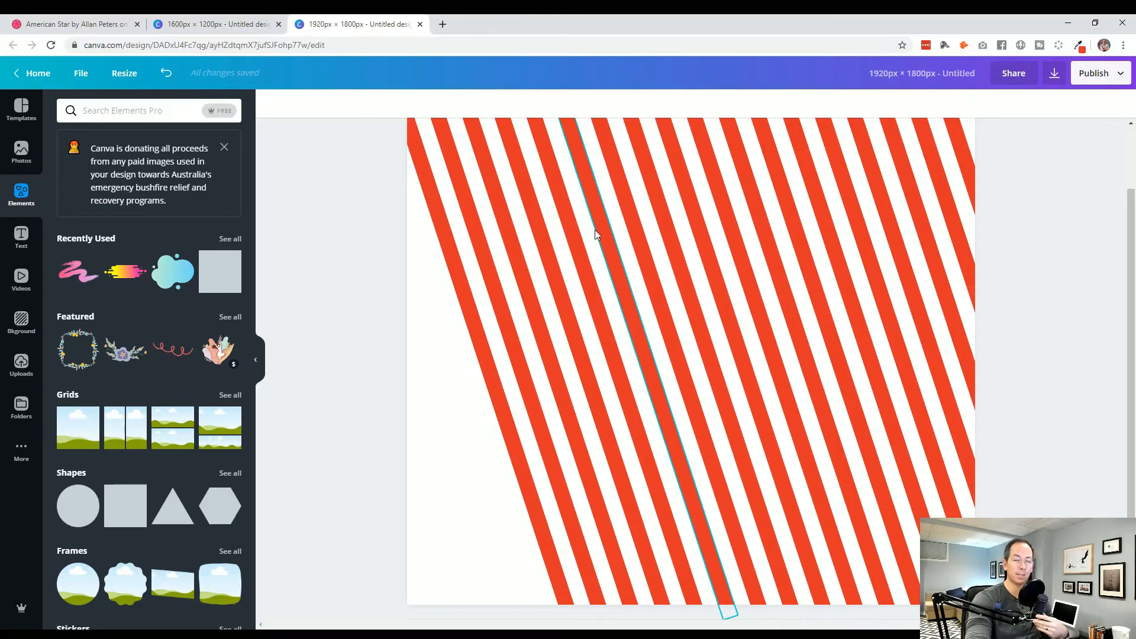
left_click(216, 24)
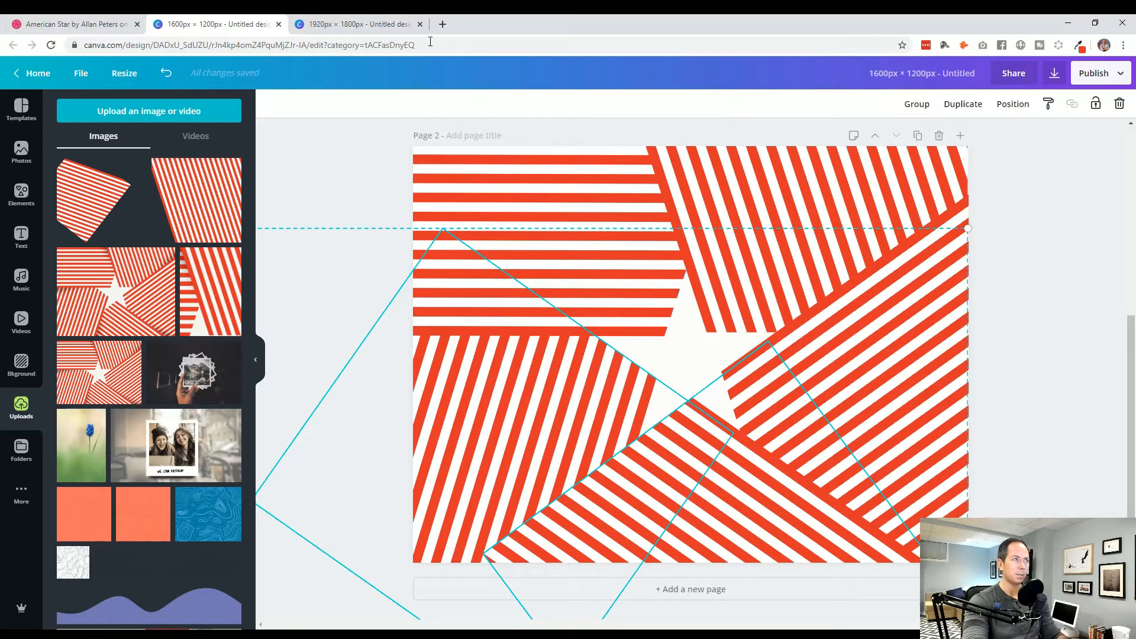
left_click(360, 24)
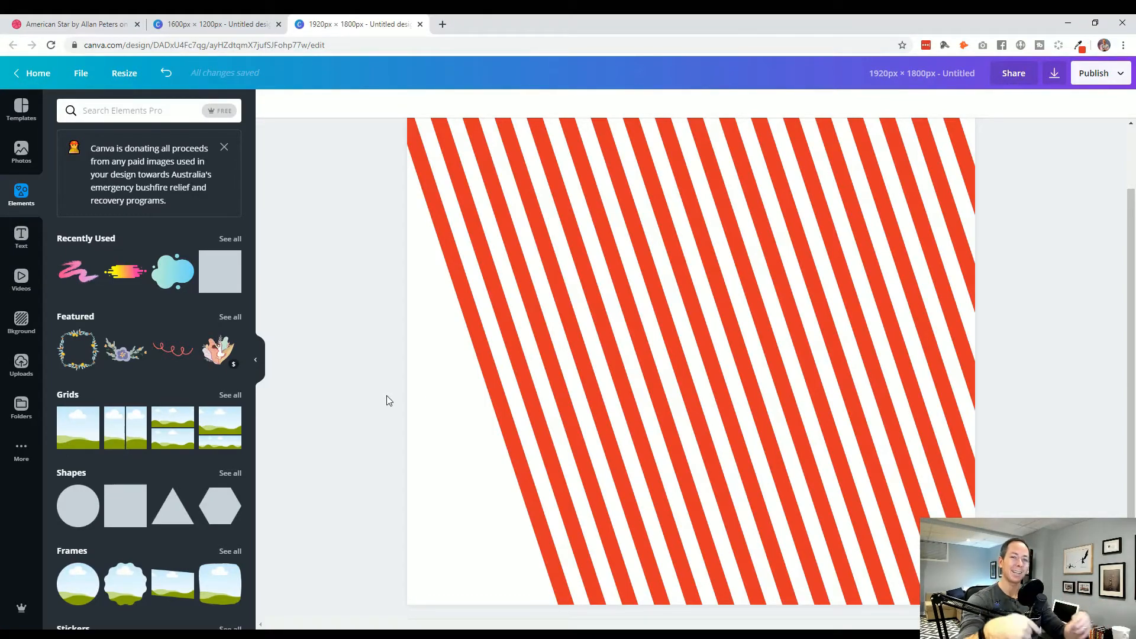
Step: Add a blank page after the striped page and set the zoom to 25%
scroll(379, 407, "up", 2)
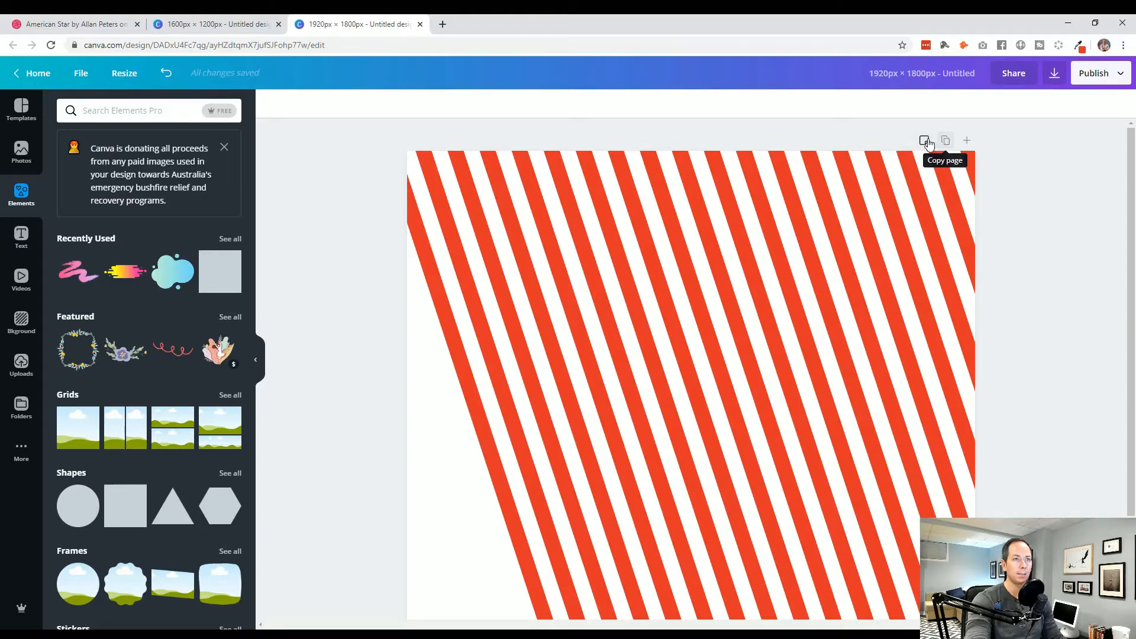
left_click(926, 141)
left_click(966, 140)
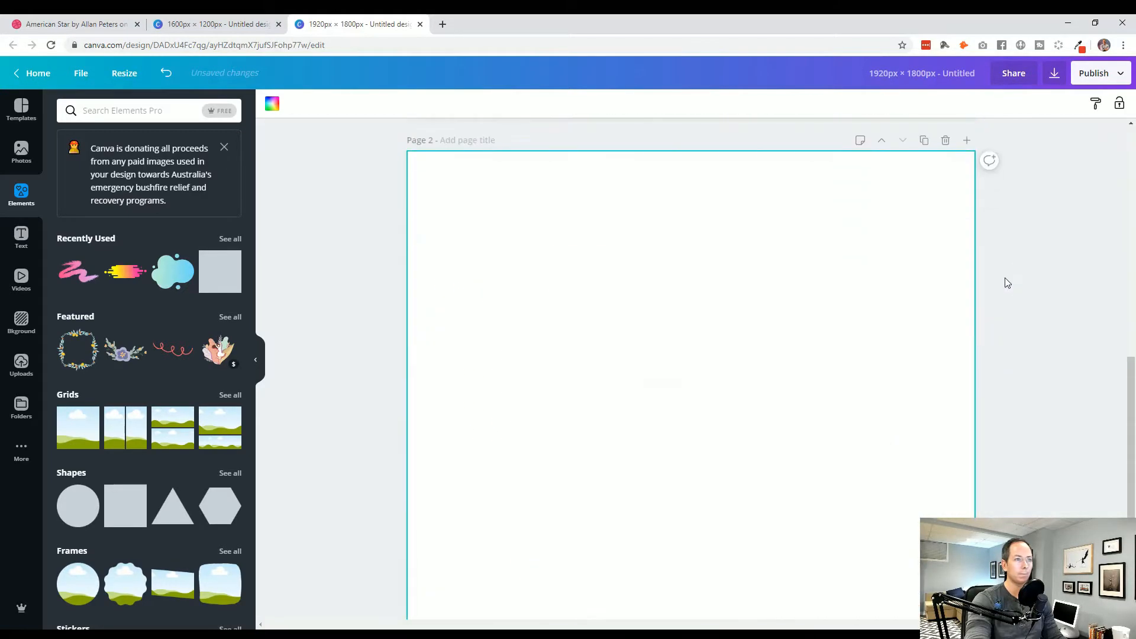
scroll(1014, 284, "down", 1)
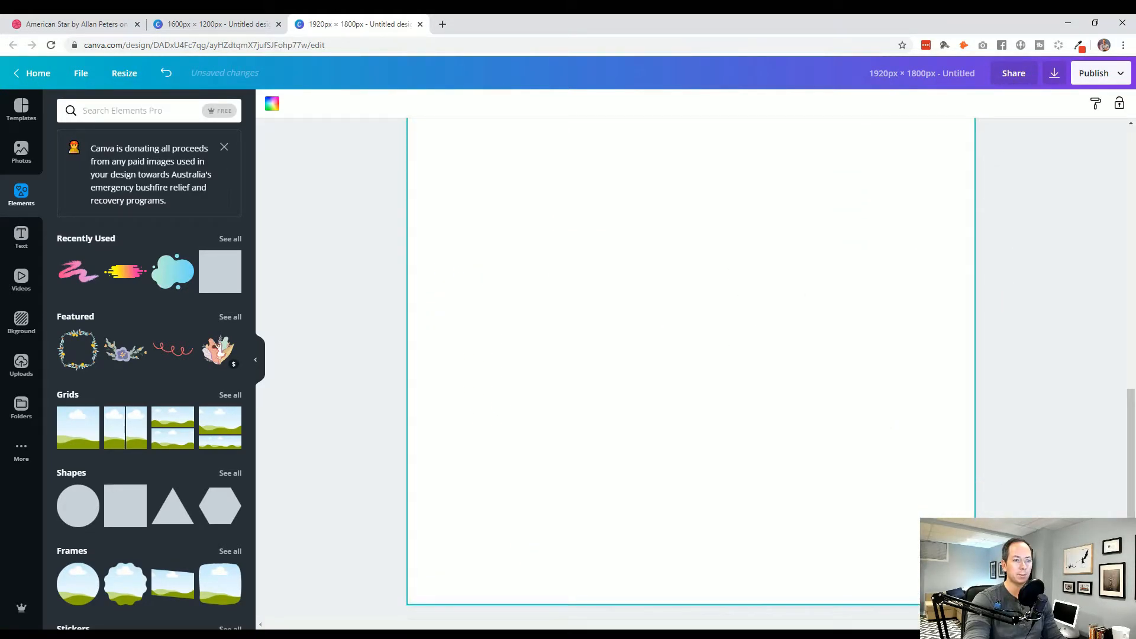
left_click(1013, 621)
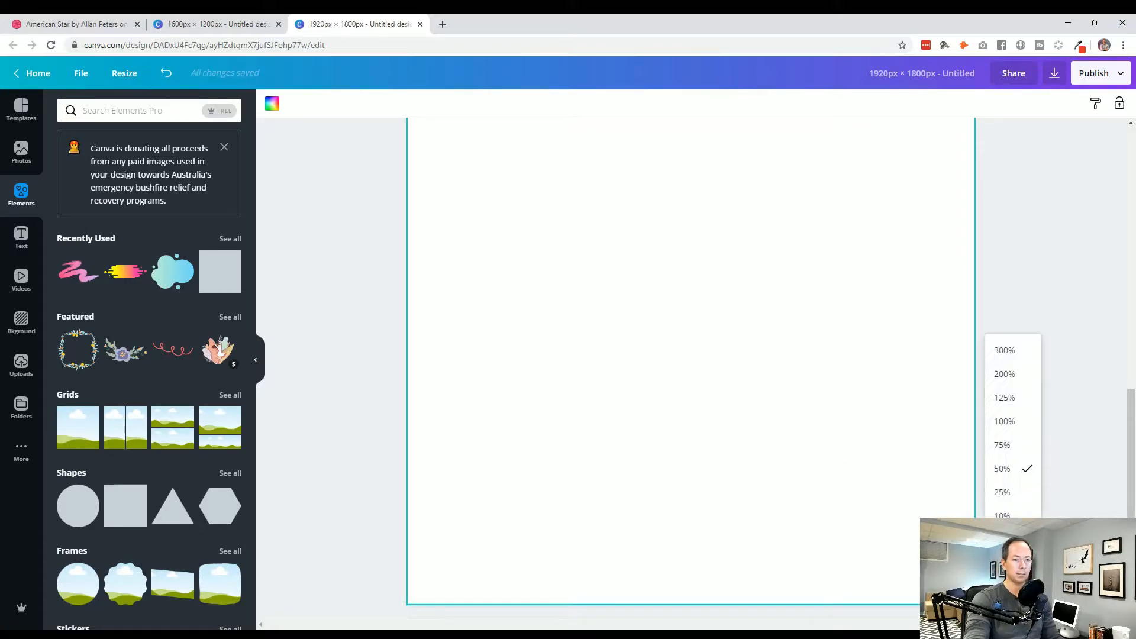
left_click(1014, 494)
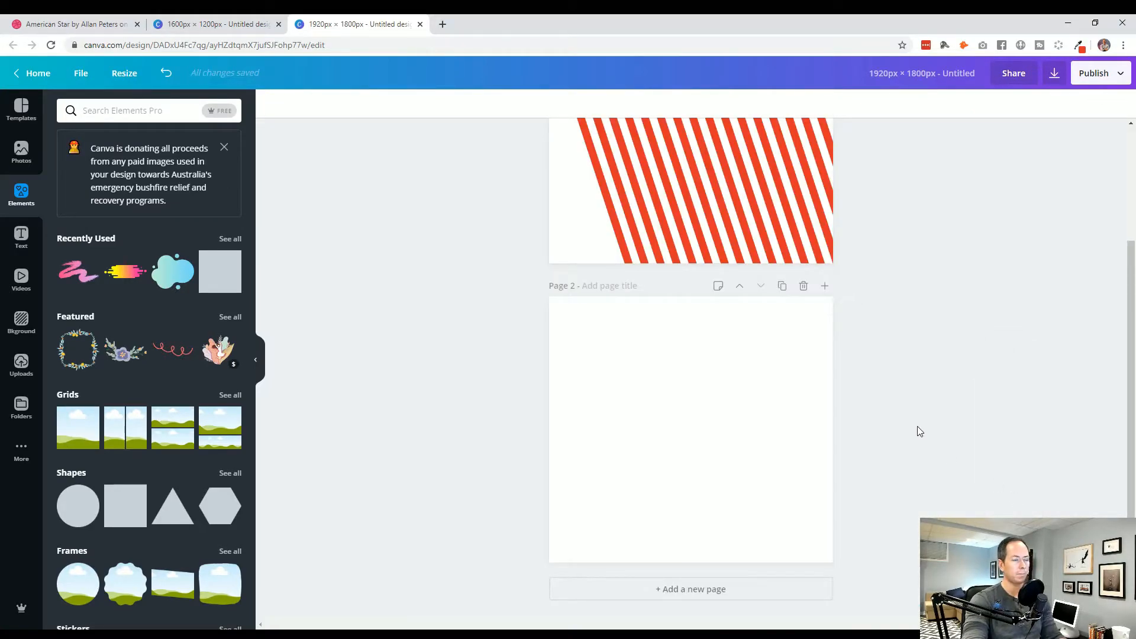
Step: Paste the two copied striped sections onto page 2 and shift them together so the left section runs off the page
key("ctrl+v")
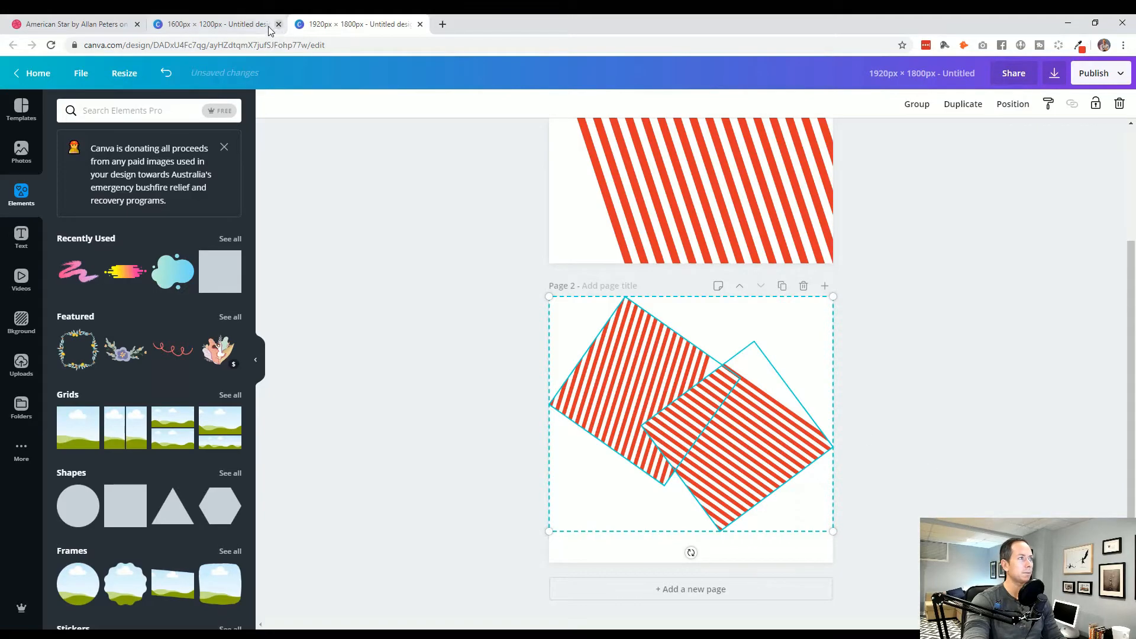
key("ctrl+shift+Tab")
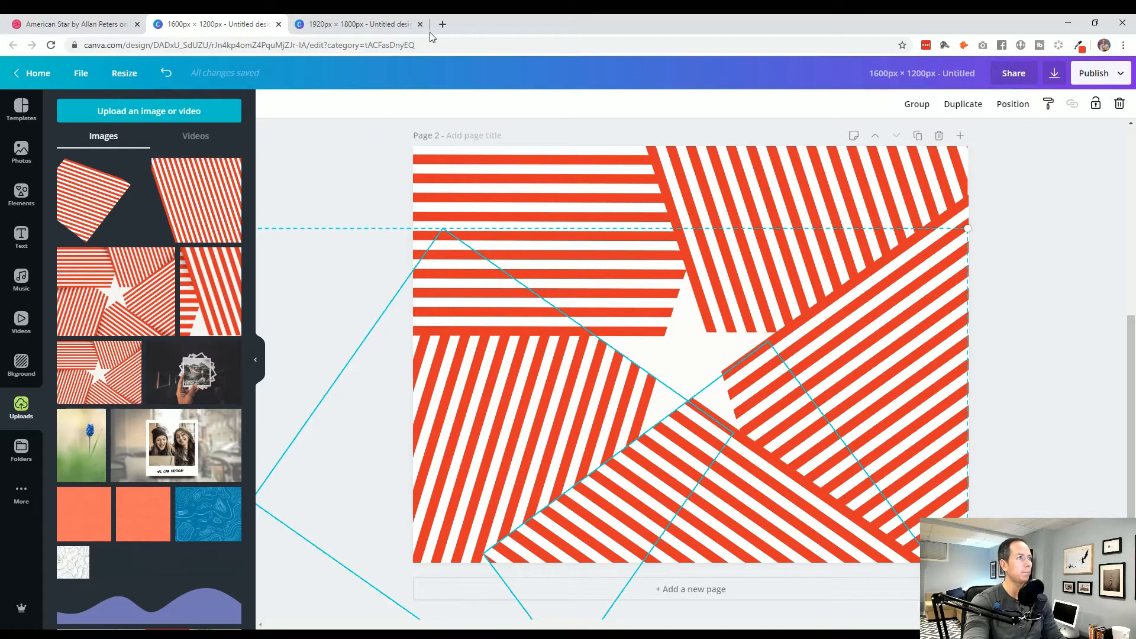
left_click(356, 24)
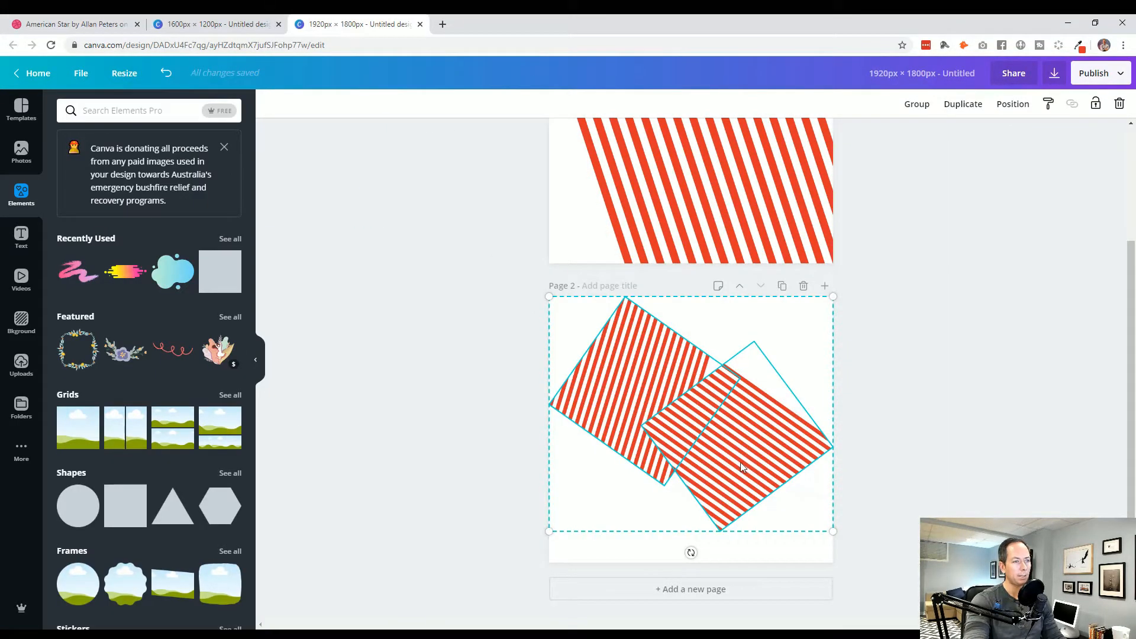
left_click_drag(739, 460, 682, 466)
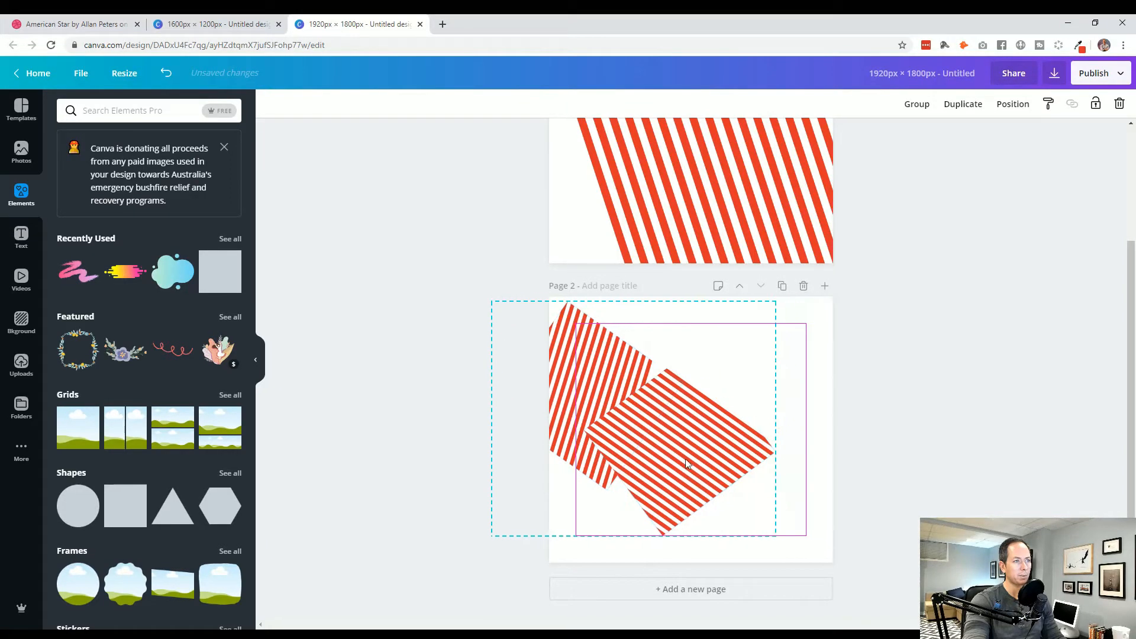
scroll(729, 448, "up", 3)
scroll(667, 441, "down", 3)
Step: Enlarge the two pasted sections together and reposition them so the left section extends well past page 2's left edge
left_click_drag(773, 534, 889, 587)
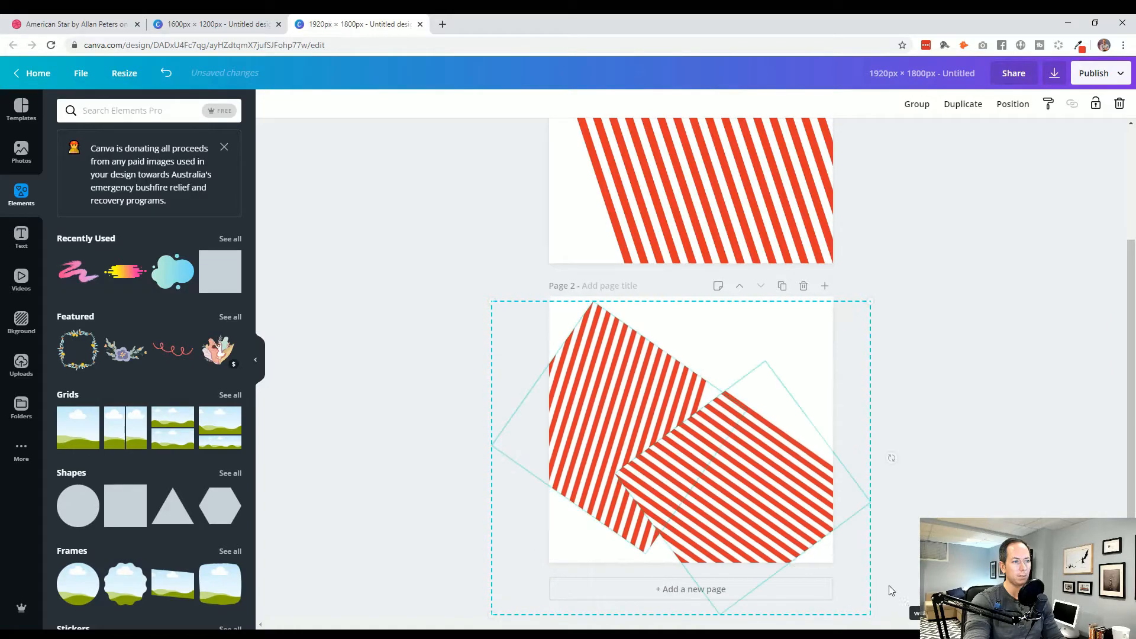
left_click_drag(758, 509, 686, 469)
left_click_drag(799, 574, 867, 604)
scroll(677, 471, "up", 3)
scroll(676, 471, "up", 2)
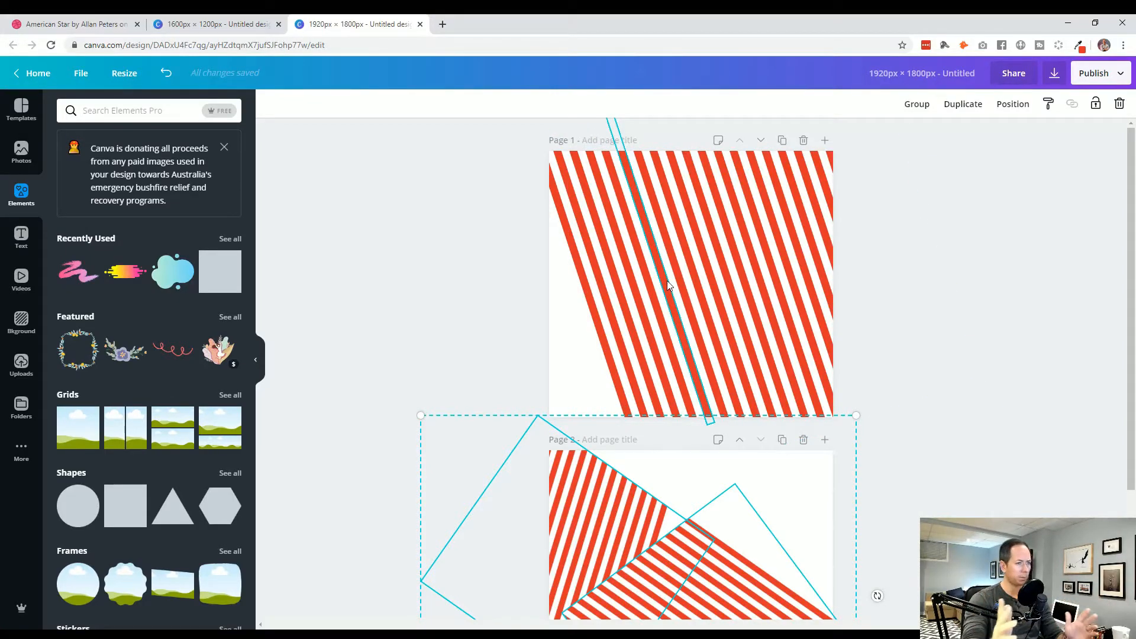
scroll(667, 285, "down", 3)
left_click_drag(770, 471, 770, 450)
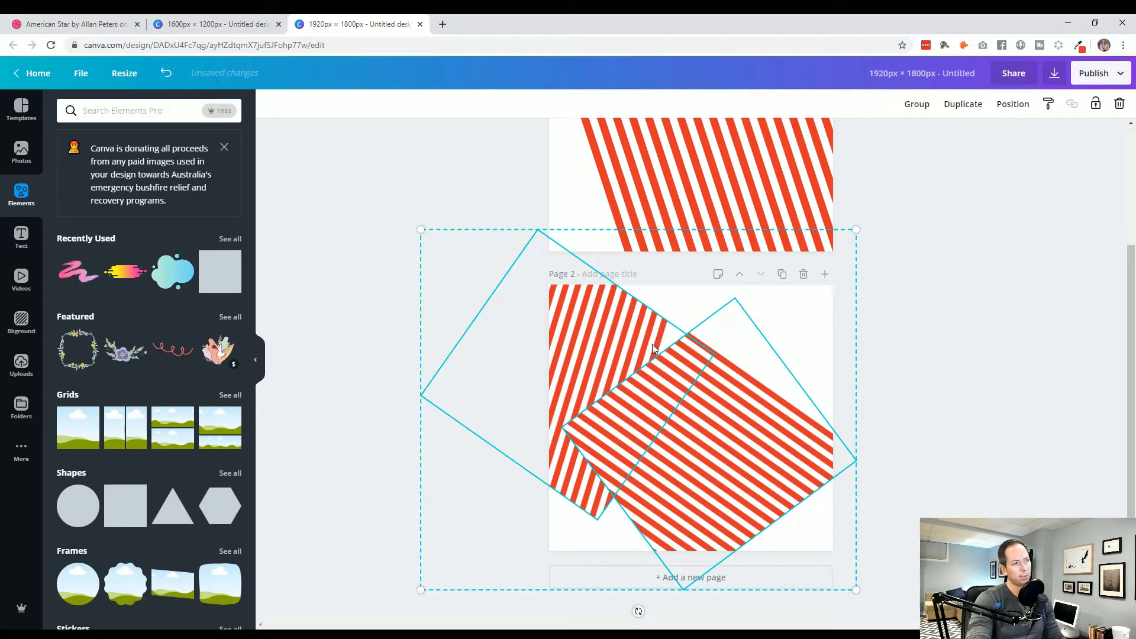
Step: Rotate the pair on page 2 until the left section's stripes are vertical, and move that section off the page's left edge
left_click(219, 25)
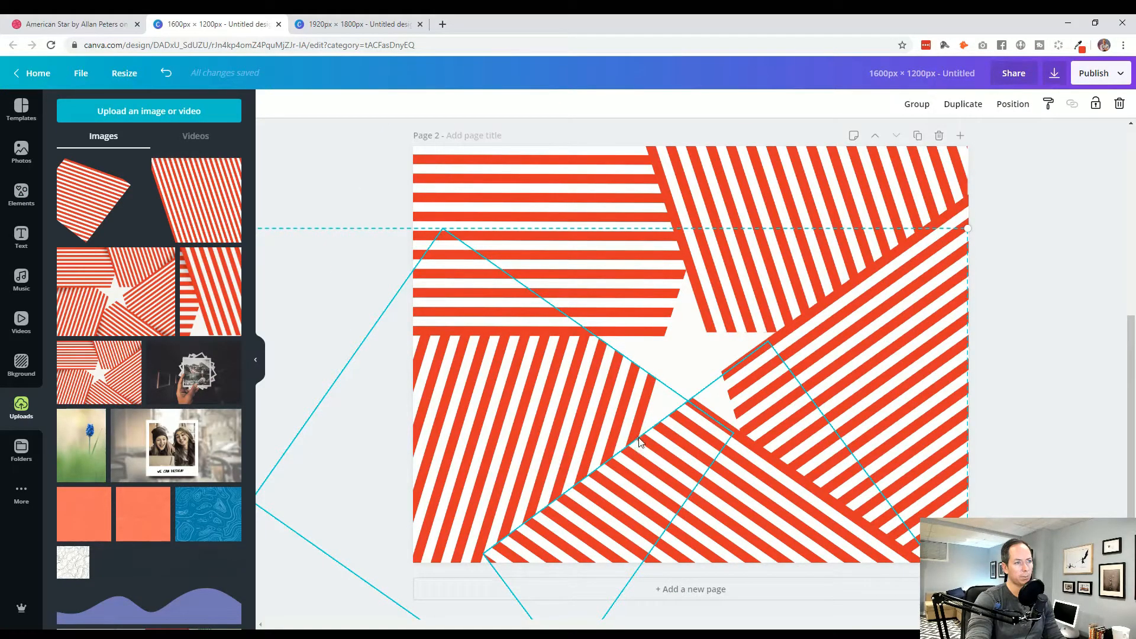
key("ctrl+Tab")
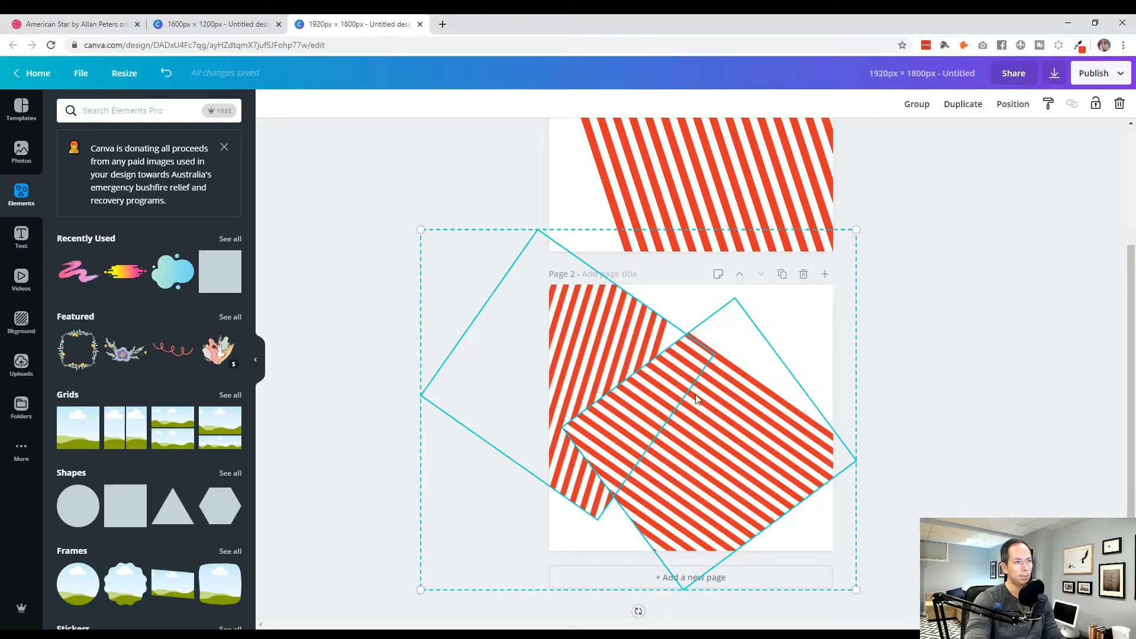
left_click_drag(714, 495, 660, 499)
left_click_drag(691, 440, 733, 431)
left_click_drag(616, 570, 665, 519)
left_click_drag(665, 439, 610, 463)
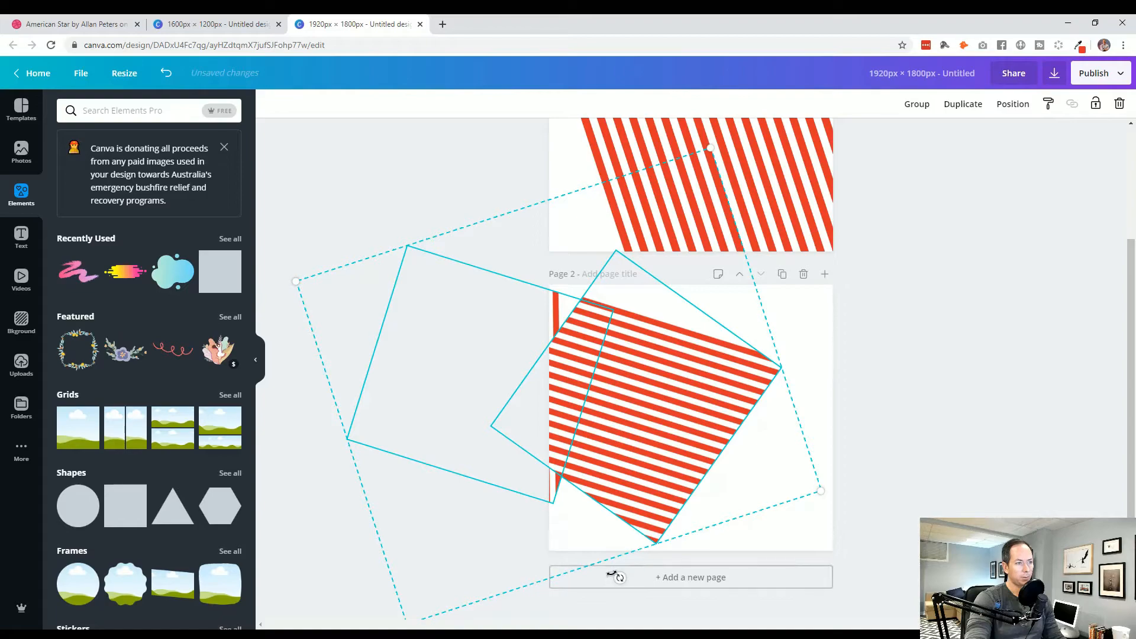
left_click_drag(619, 577, 616, 578)
left_click_drag(614, 468, 609, 469)
left_click_drag(606, 578, 606, 579)
Step: Compare the bottom section's overlap with the lower-left section against the original artwork in the 1600px × 1200px design
left_click(257, 24)
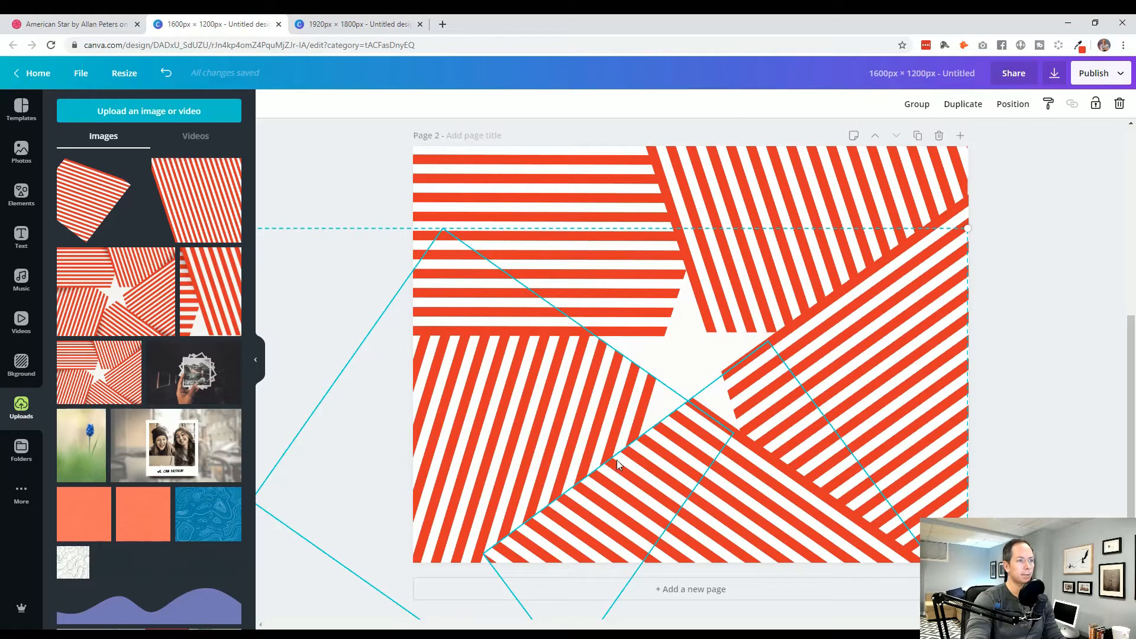
left_click(1041, 423)
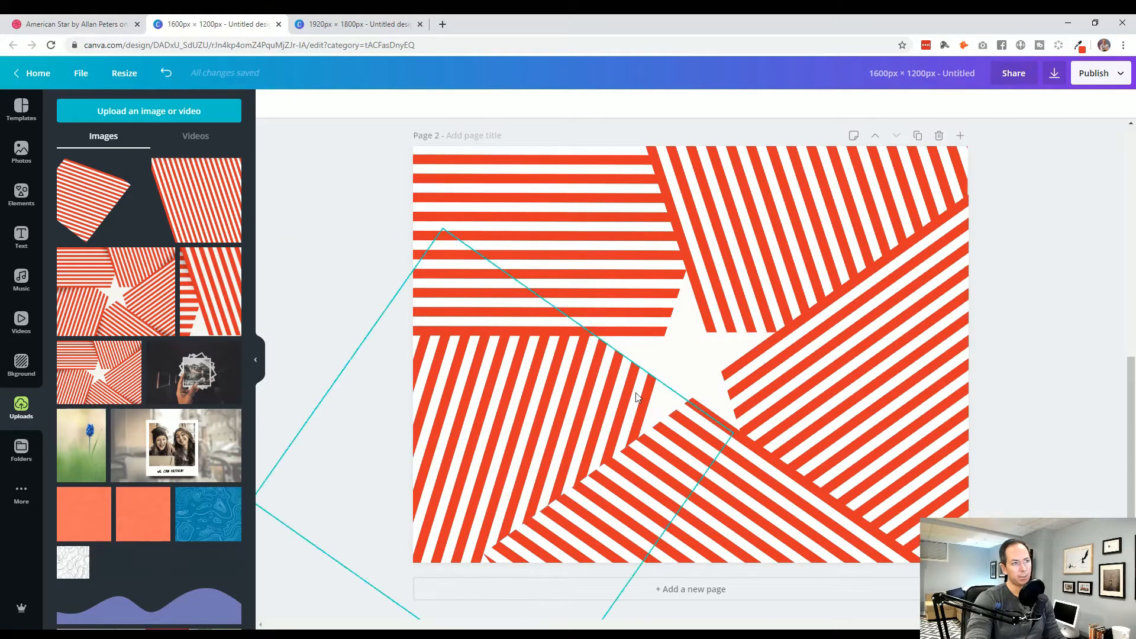
scroll(521, 397, "up", 5)
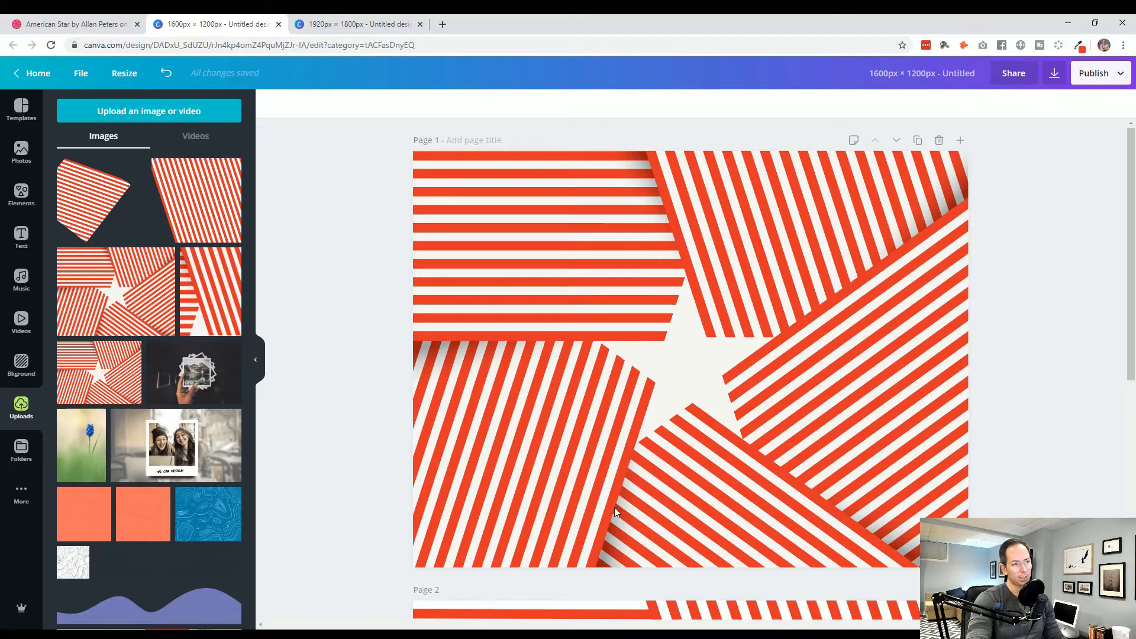
scroll(597, 568, "down", 8)
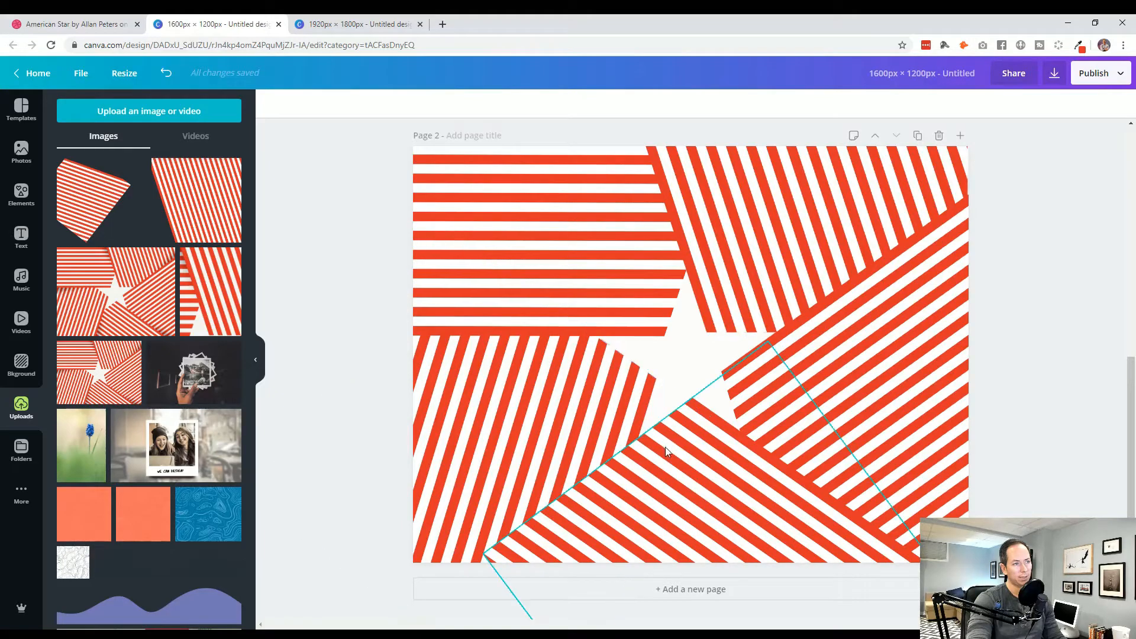
left_click(646, 412)
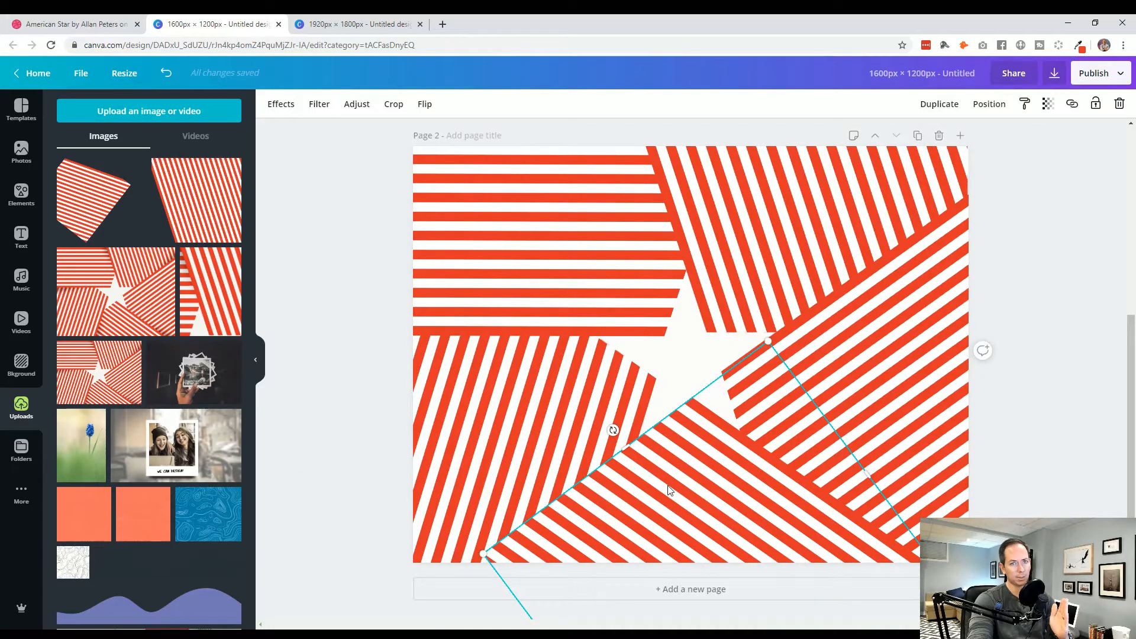
Step: Fine-tune the pair's position and rotation in the 1920px × 1800px design so the left section's last vertical stripe meets the page edge
left_click(359, 24)
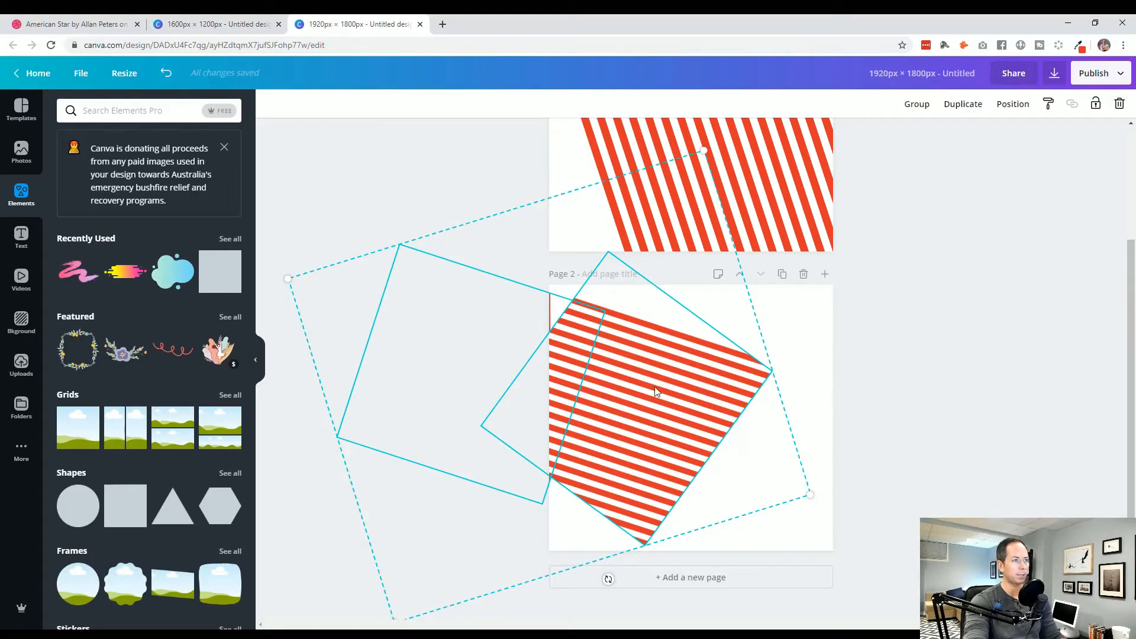
left_click_drag(637, 398, 696, 411)
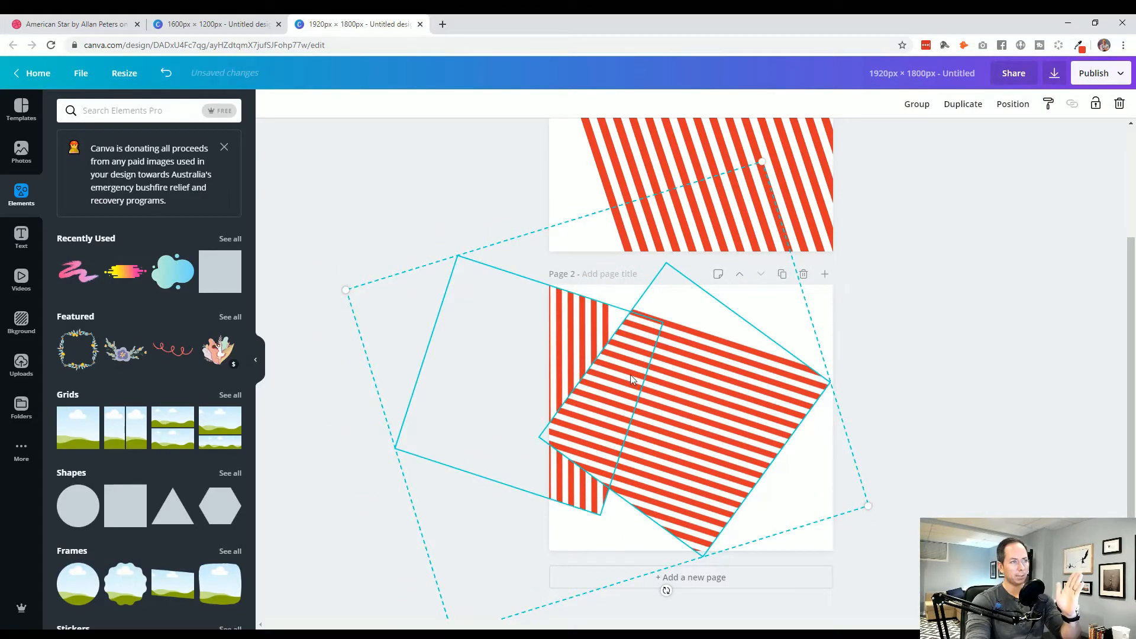
left_click(248, 24)
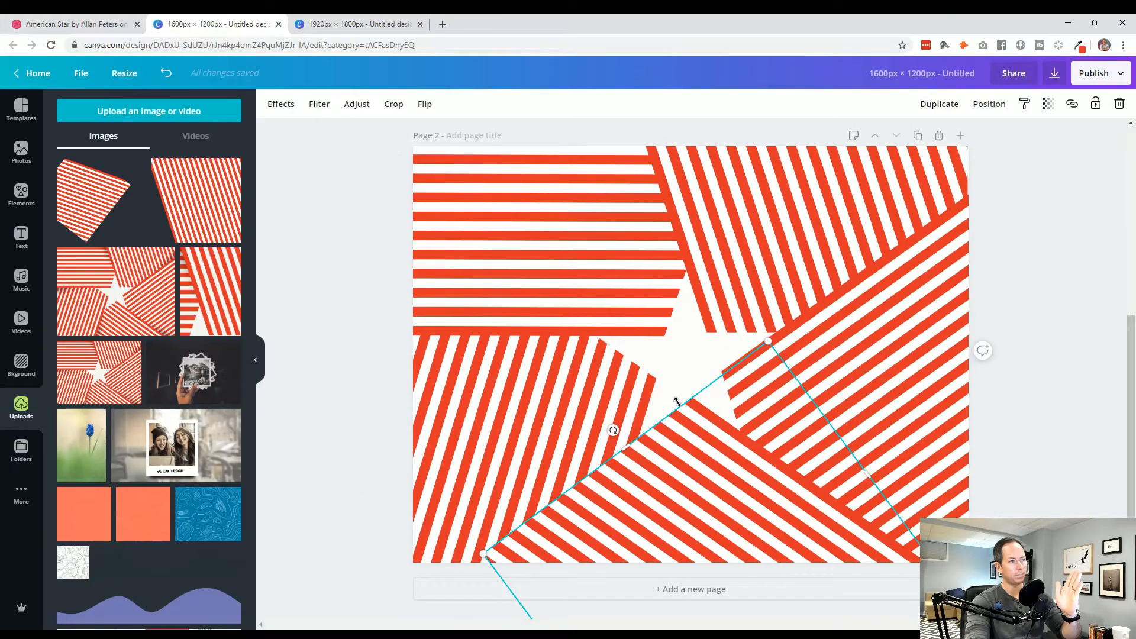
left_click(359, 25)
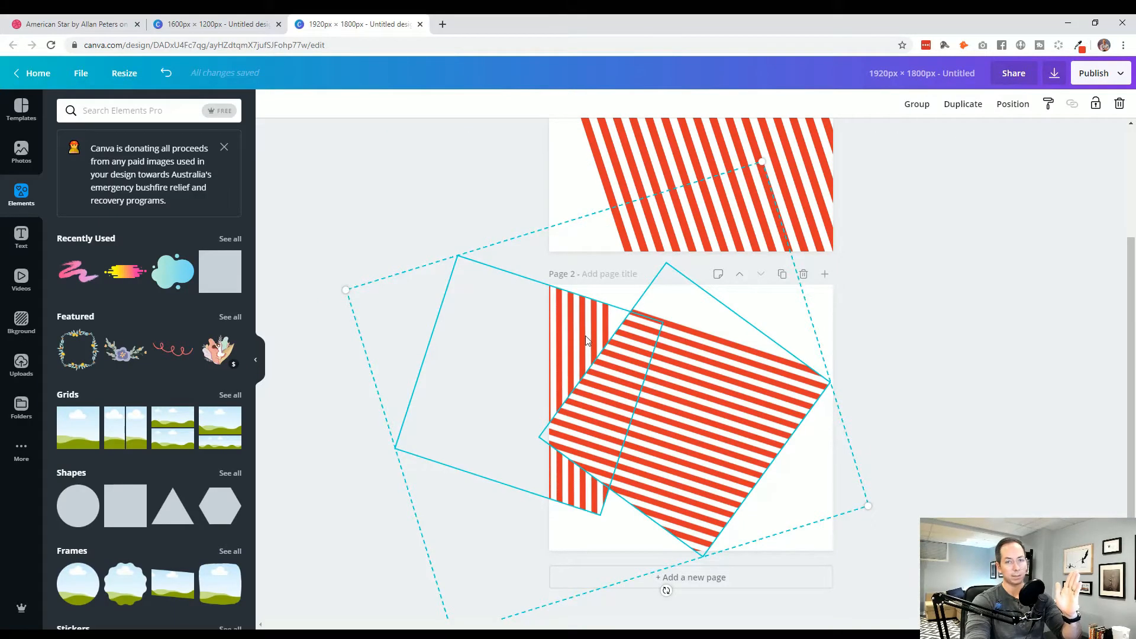
left_click_drag(712, 429, 654, 416)
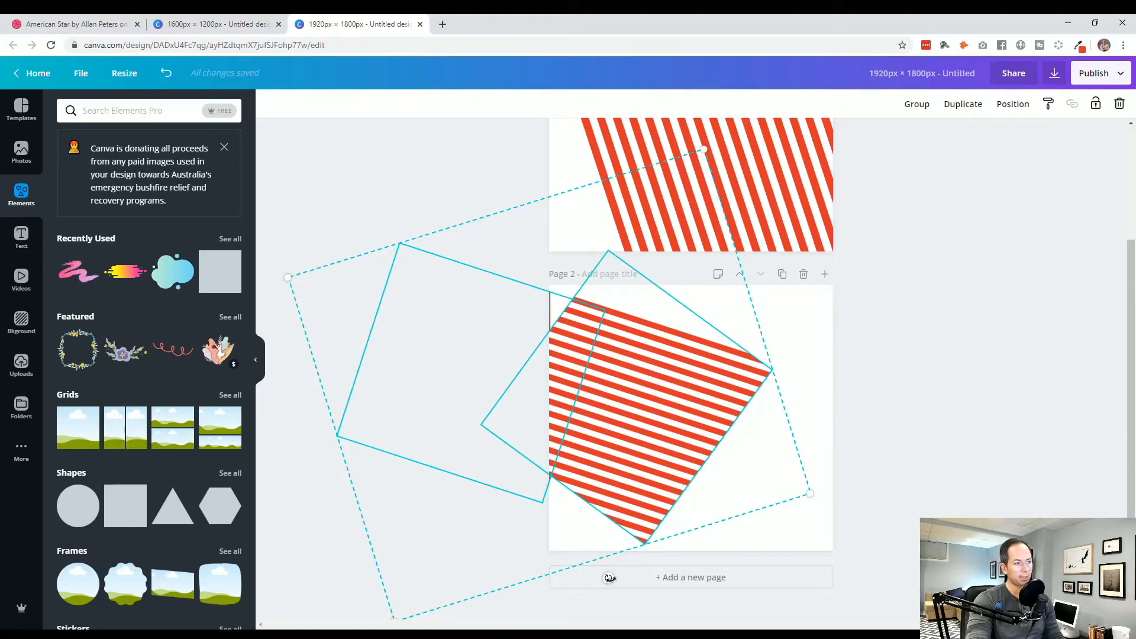
left_click_drag(610, 577, 611, 578)
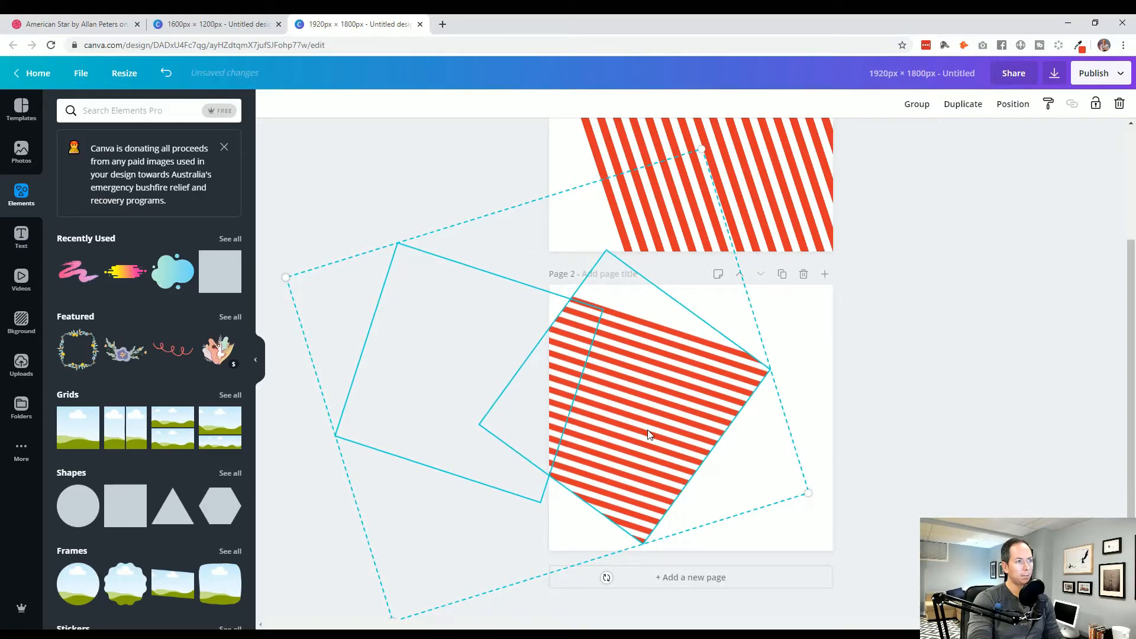
Step: Move the selected pair slightly up on page 2 and enlarge it a little
key("Up")
key("Up")
key("Up")
key("Up")
key("Up")
key("Up")
key("Up")
key("Up")
key("Up")
key("Up")
key("Up")
key("Up")
key("Up")
key("Up")
key("Up")
key("Up")
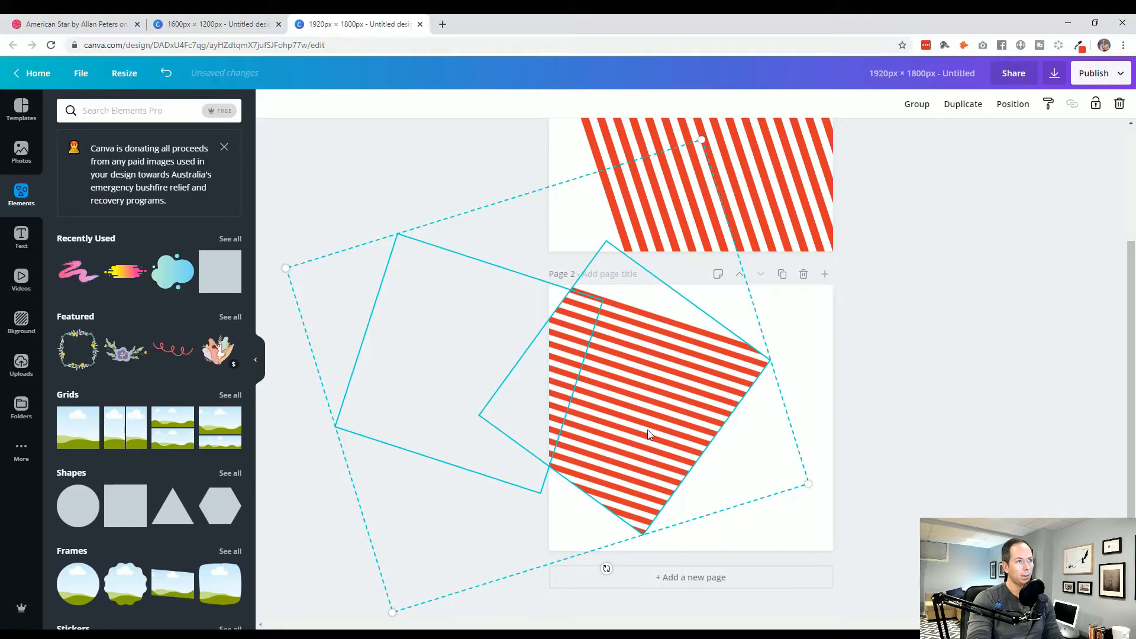
left_click_drag(809, 484, 837, 498)
Step: Fine-tune the pair's horizontal position until the left section's last vertical stripe lies just outside page 2's left edge, and deselect it
key("Left")
key("Left")
key("Left")
key("Left")
key("Left")
key("Left")
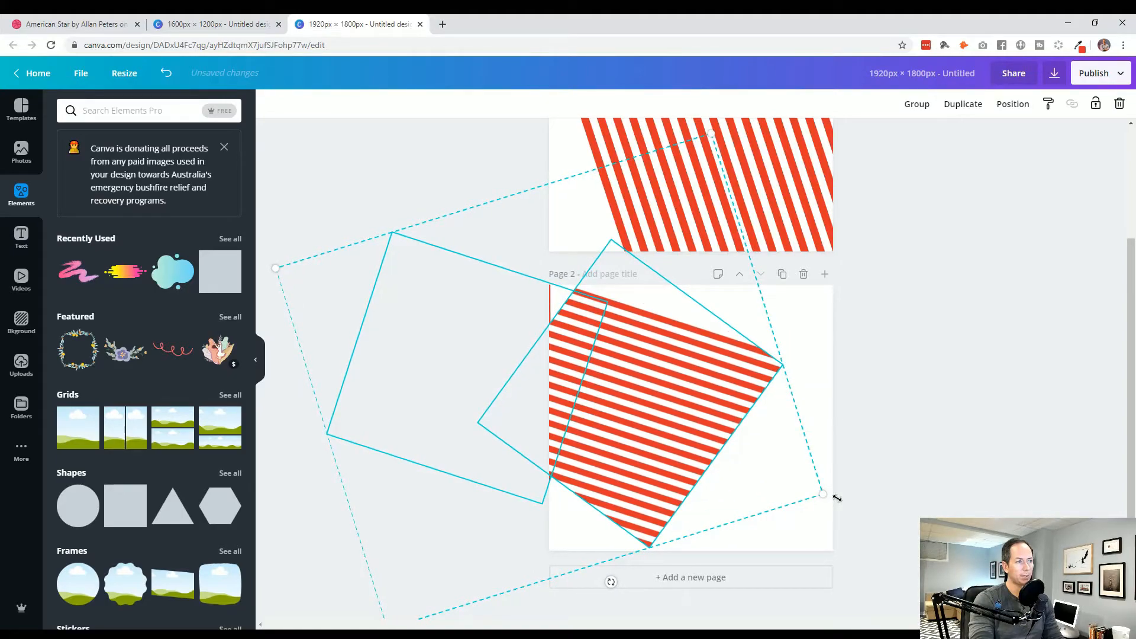
key("Right")
key("Right")
key("Right")
key("Right")
key("Right")
key("Right")
key("Right")
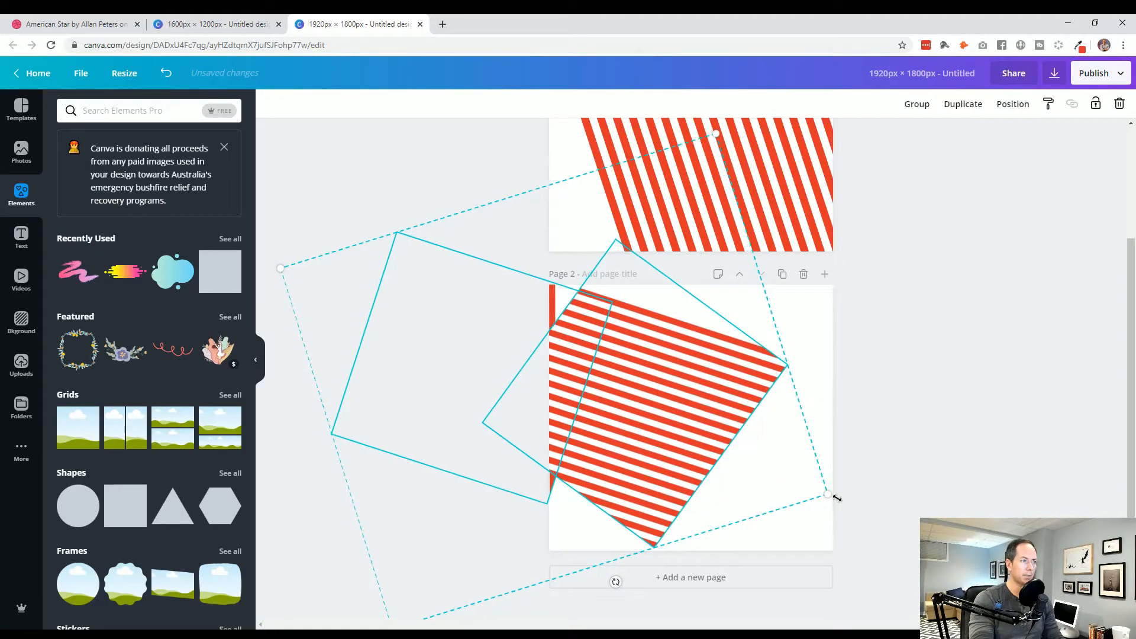
key("Right")
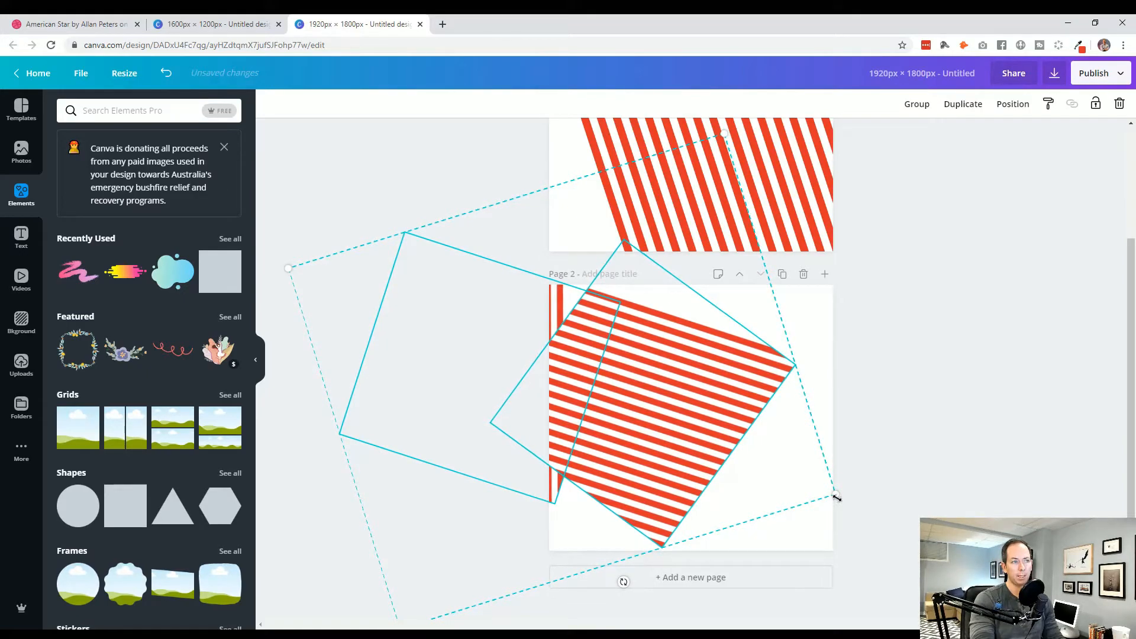
key("Left")
key("Left")
key("Left")
key("Left")
key("Left")
key("Left")
key("Left")
key("Left")
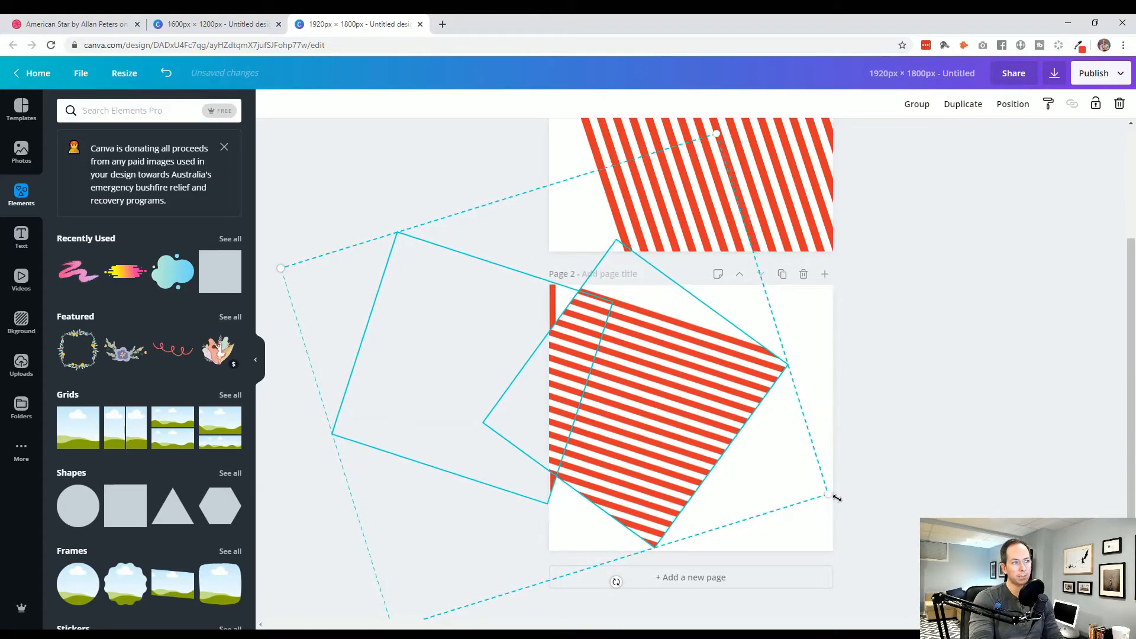
key("Right")
key("Right")
key("Right")
key("Left")
key("Left")
key("Left")
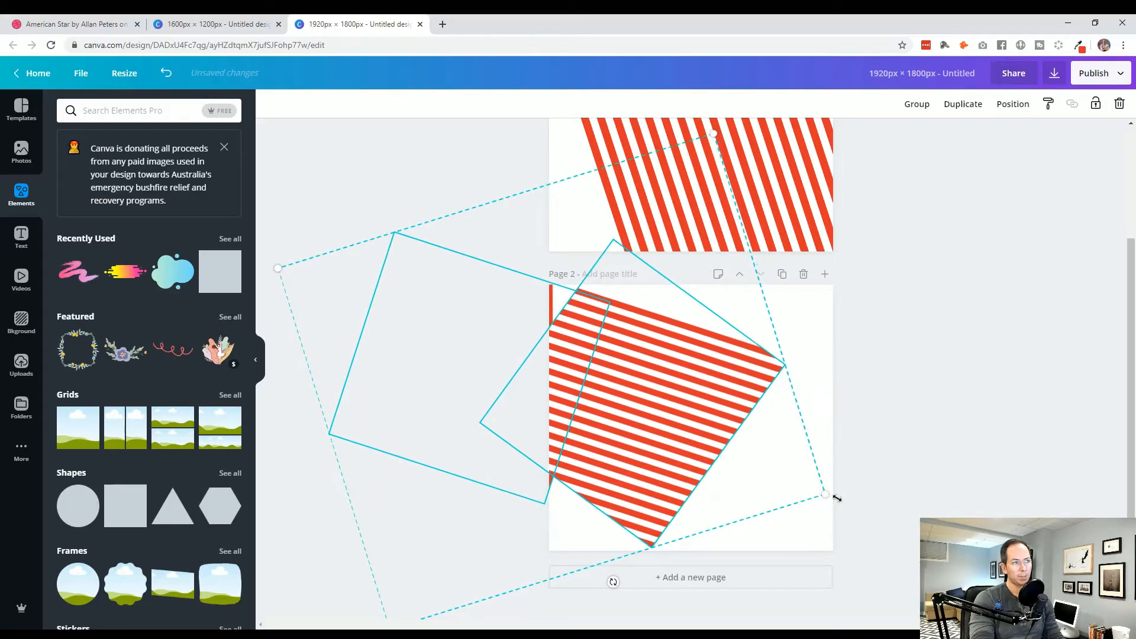
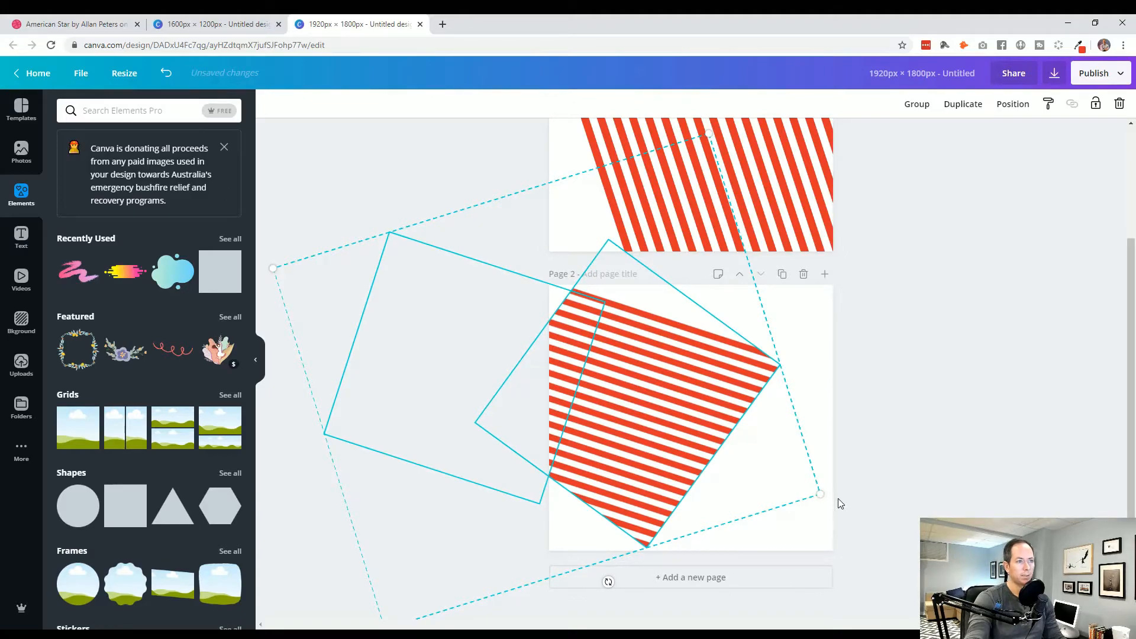
left_click(875, 482)
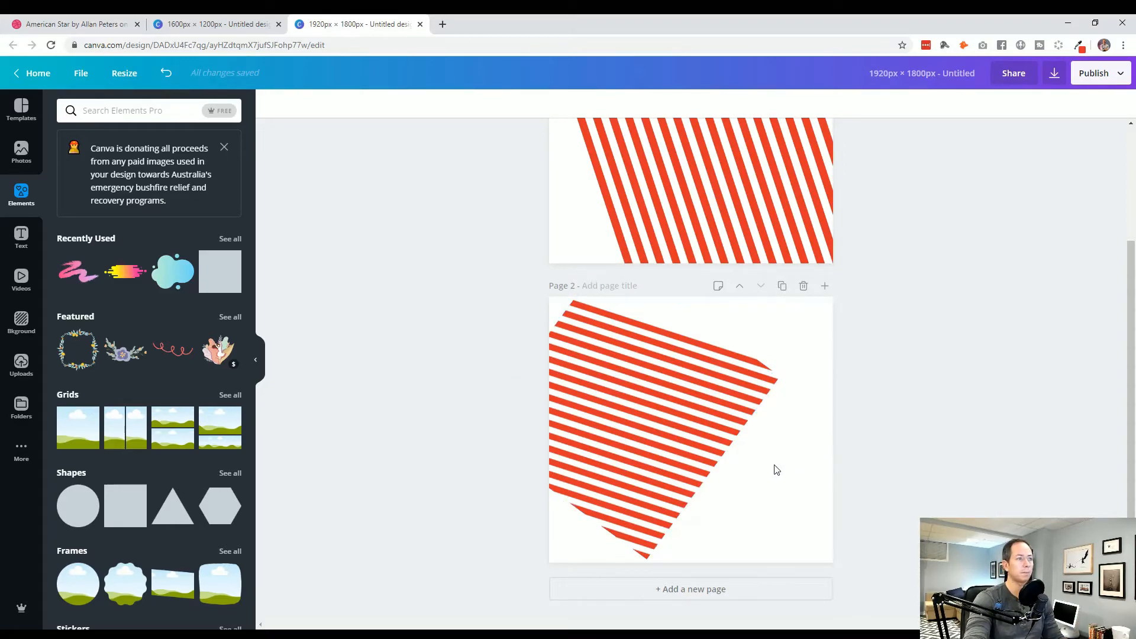
Step: Download only page 2 as a PNG with a transparent background
left_click(1054, 73)
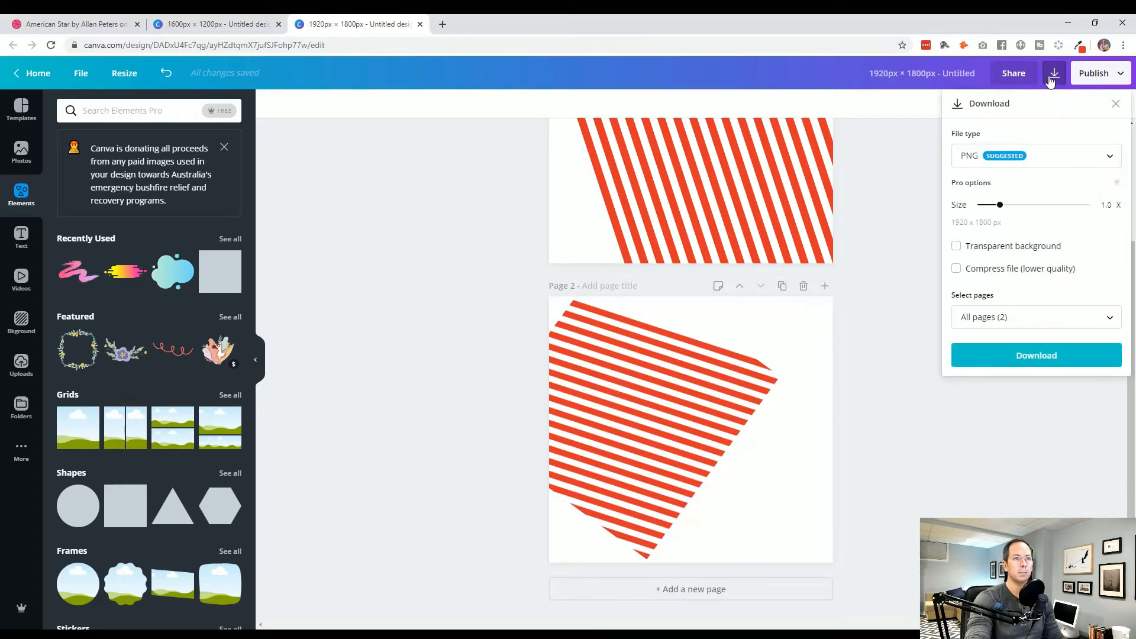
left_click(1013, 247)
left_click(1053, 319)
left_click(1107, 417)
left_click(1032, 461)
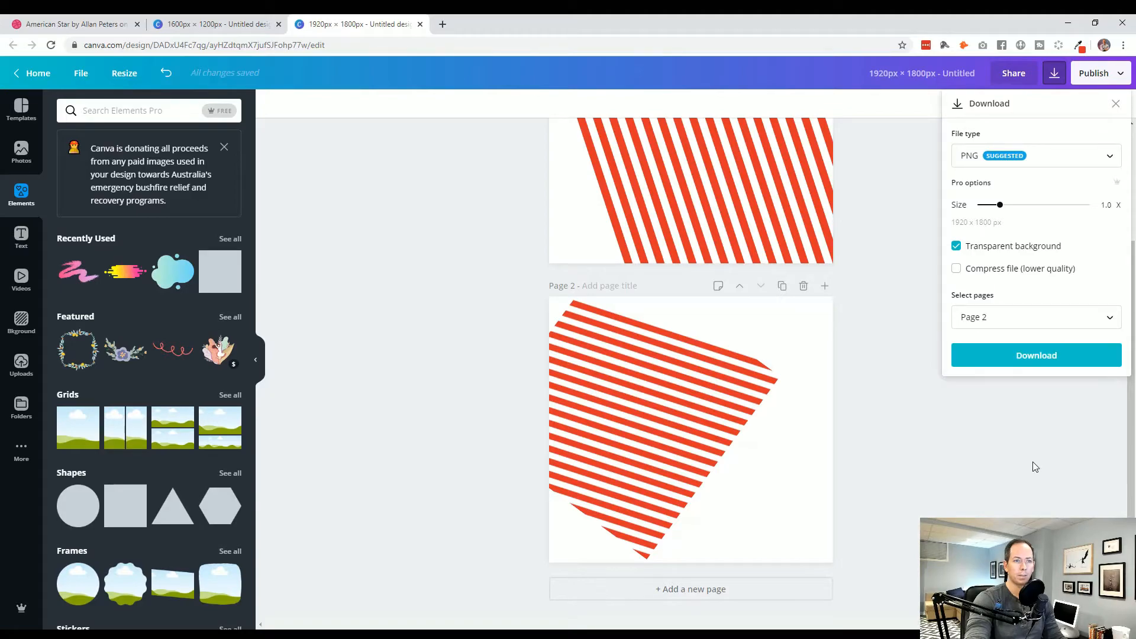
left_click(1036, 356)
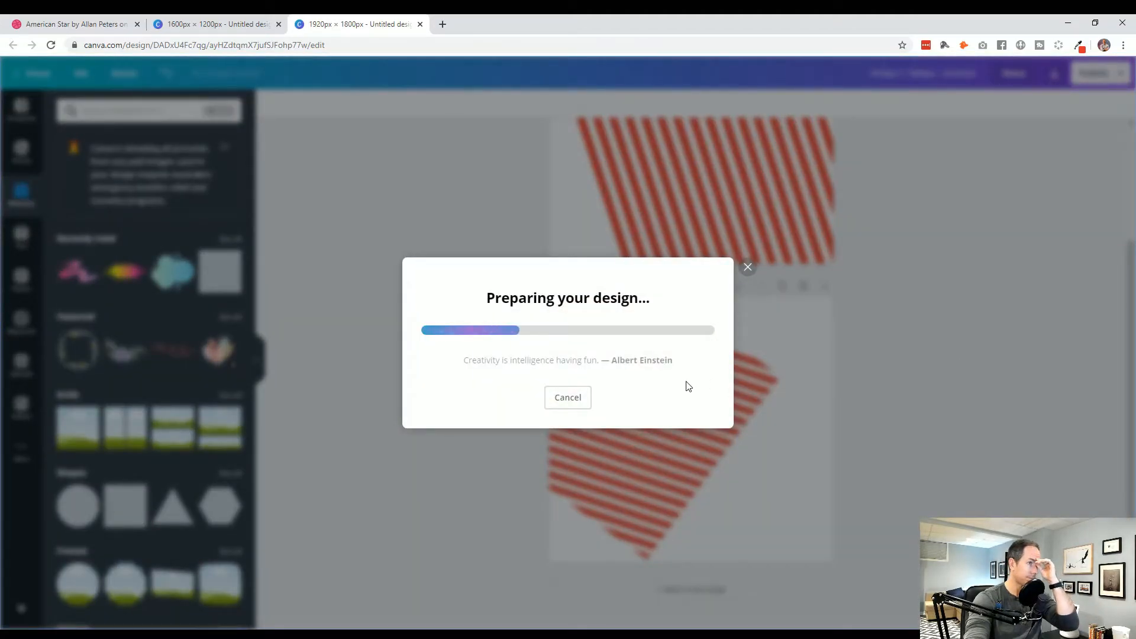
Step: In the 1600px × 1200px design, delete page 2's old bottom section and upload the exported Untitled design (5).png
left_click(236, 26)
left_click(1089, 508)
left_click(663, 528)
key("Delete")
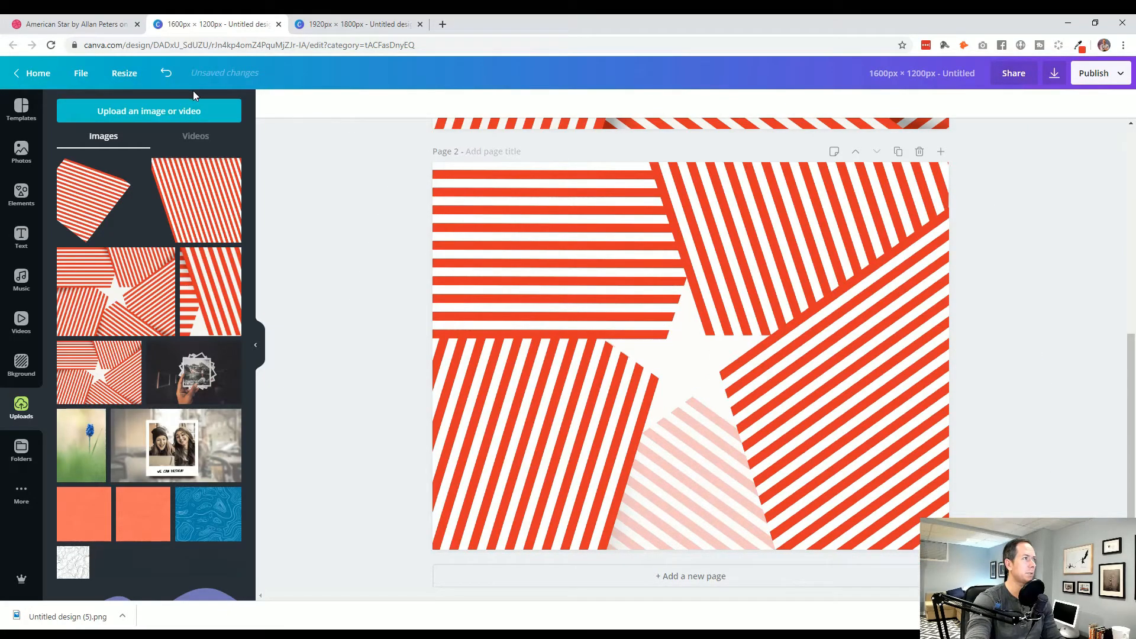
left_click(172, 113)
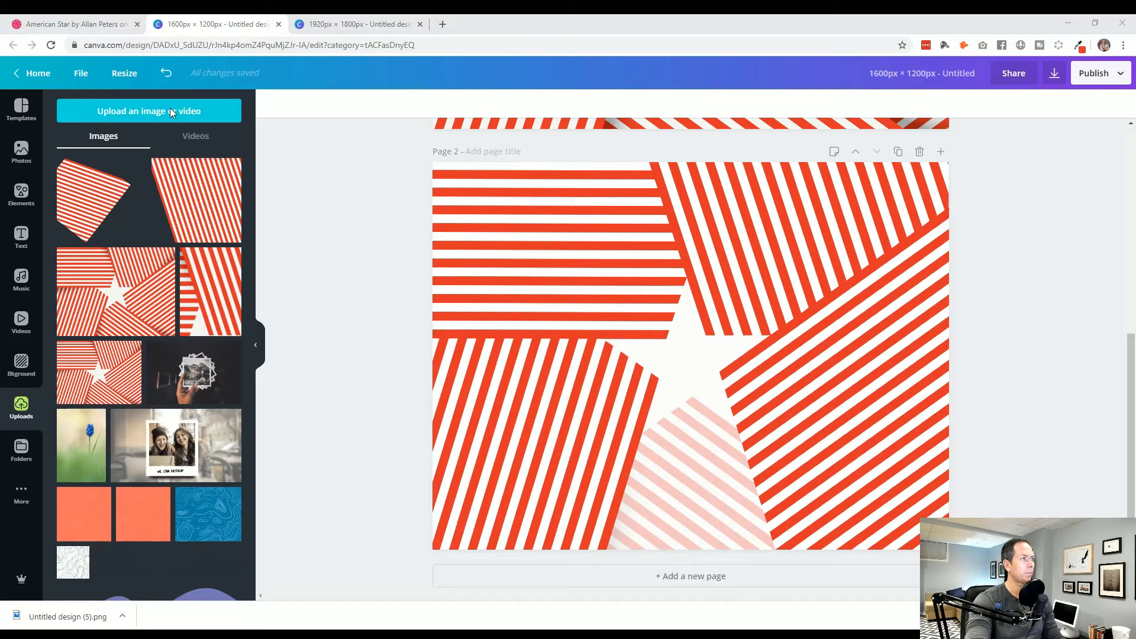
left_click(555, 343)
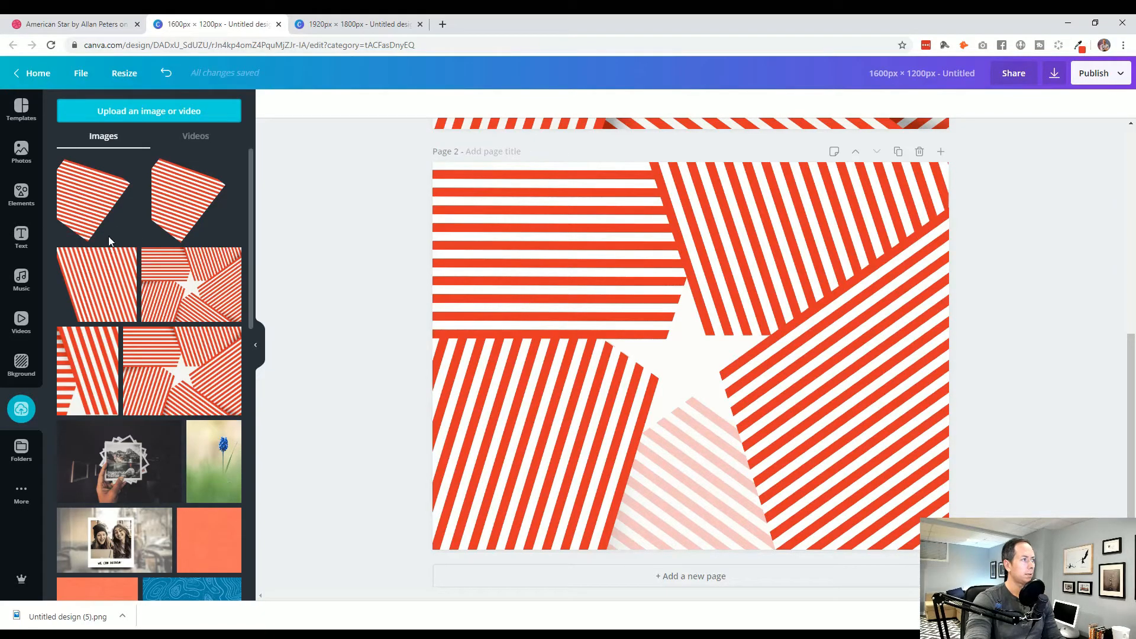
Step: Place the uploaded trimmed section on page 2, rotating and resizing it to cover the faded bottom section of the reference
left_click_drag(647, 350, 670, 350)
left_click_drag(710, 531, 657, 537)
left_click_drag(629, 348, 674, 502)
left_click_drag(653, 397, 648, 328)
left_click_drag(657, 436, 681, 452)
left_click_drag(664, 393, 653, 344)
left_click_drag(674, 425, 698, 464)
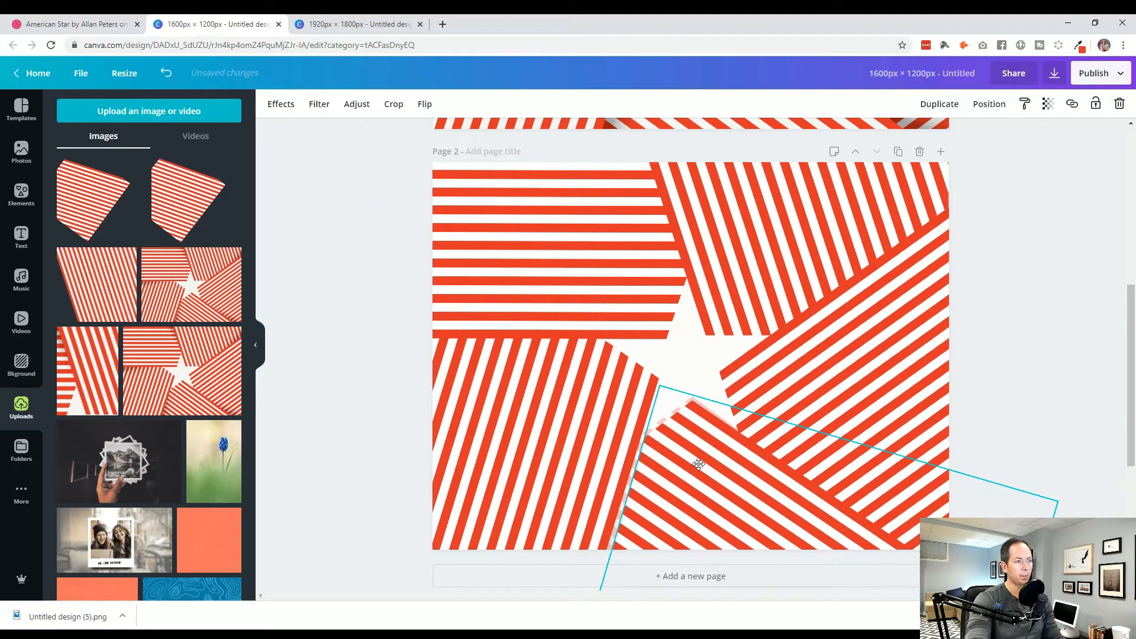
Step: Enlarge the trimmed bottom section slightly and nudge it up and right so its cut edge meets the lower-left section
left_click_drag(661, 387, 641, 335)
left_click_drag(698, 431, 719, 466)
key("Up")
key("Up")
key("Up")
key("Up")
key("Up")
key("Up")
key("Up")
key("Right")
key("Right")
key("Right")
key("Right")
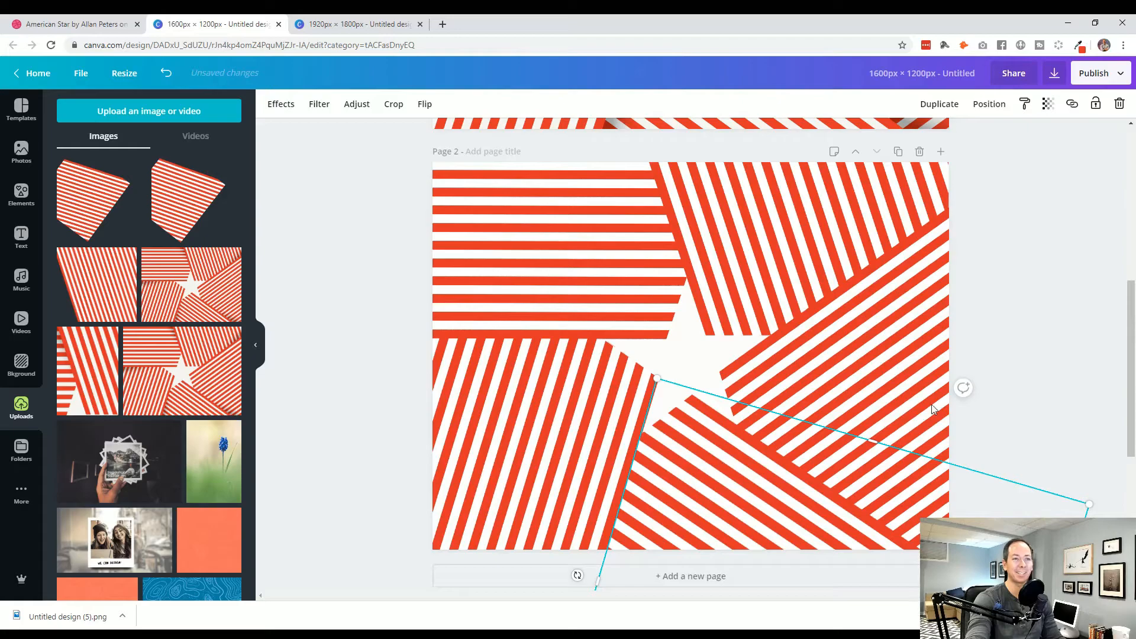
left_click(1053, 353)
left_click(786, 509)
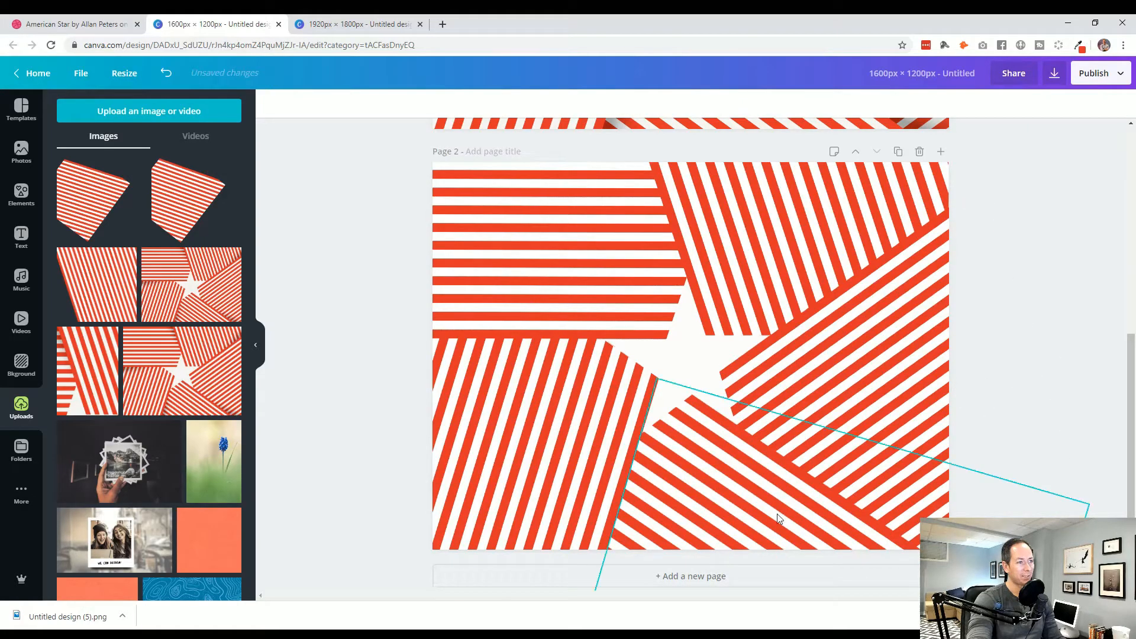
left_click(1032, 329)
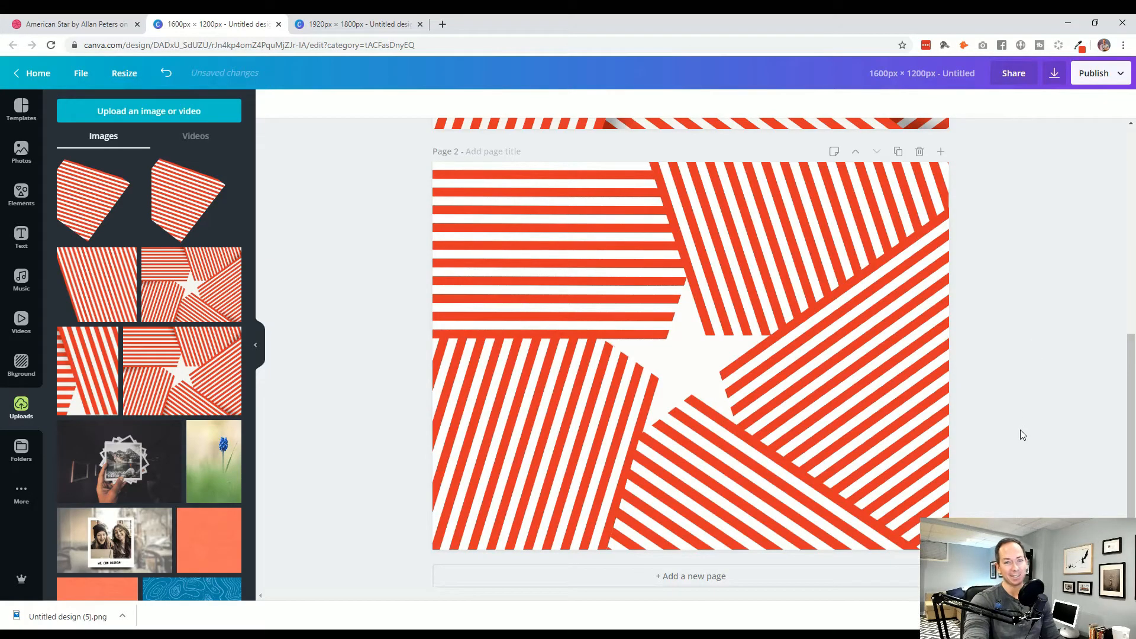
Step: Compare the rebuilt star artwork on page 2 with the original on page 1, including its shadows
scroll(847, 448, "up", 6)
scroll(847, 449, "down", 1)
scroll(847, 448, "up", 1)
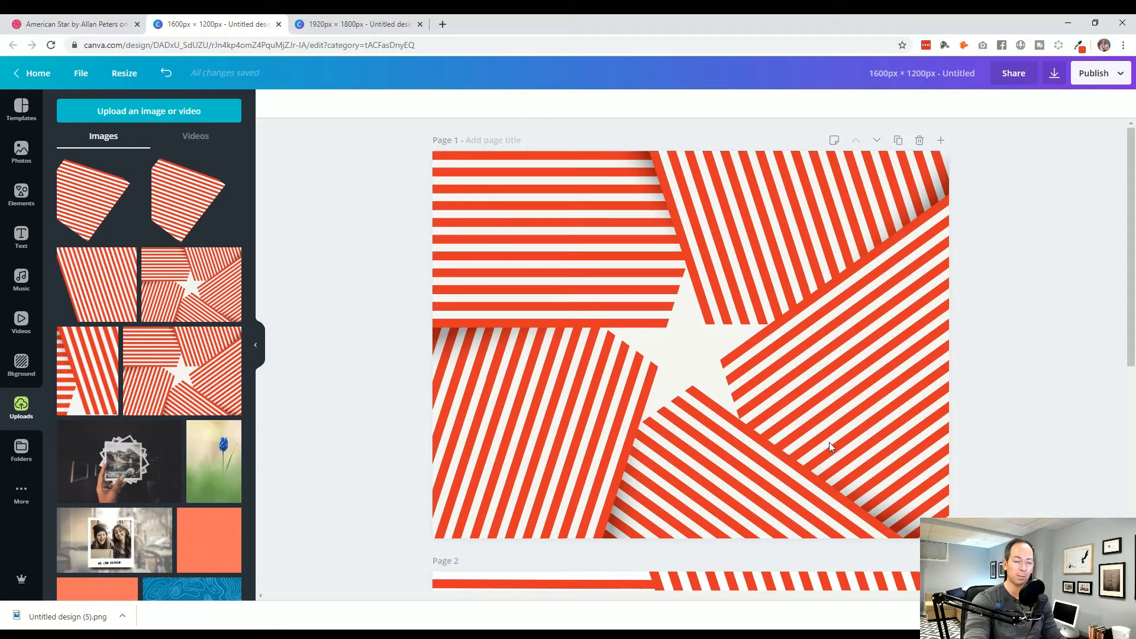
scroll(834, 445, "down", 5)
scroll(828, 447, "down", 1)
scroll(828, 447, "up", 3)
scroll(828, 447, "down", 3)
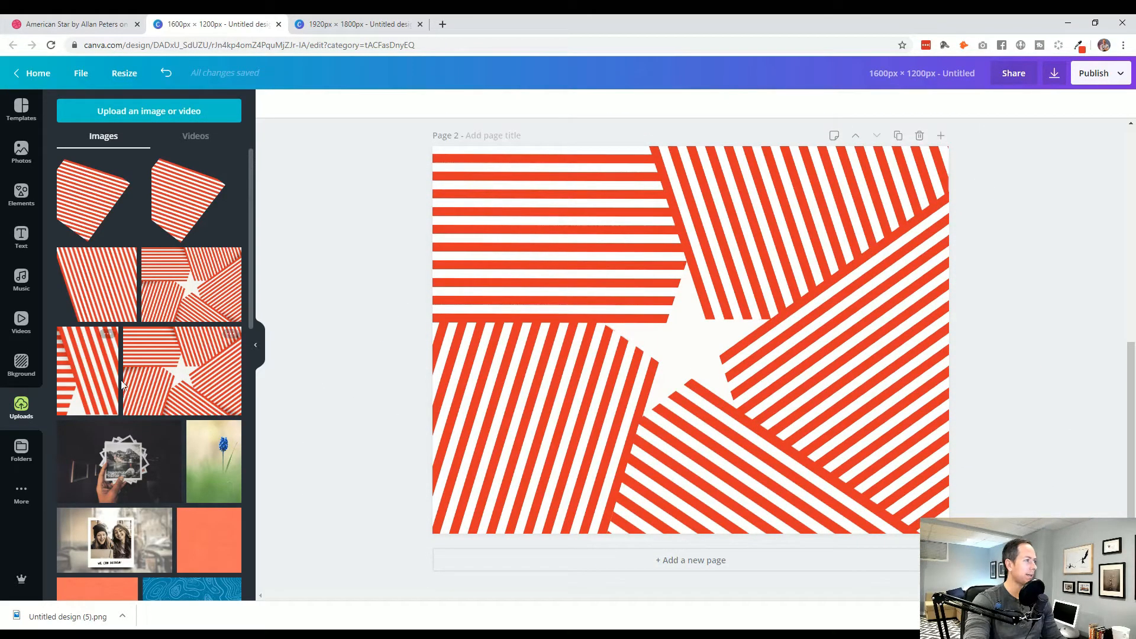
Step: Add the uploaded oval shadow and the Design Bootcamp image to page 2, with the image covering the shadow's upper part
scroll(137, 363, "down", 3)
scroll(138, 363, "down", 10)
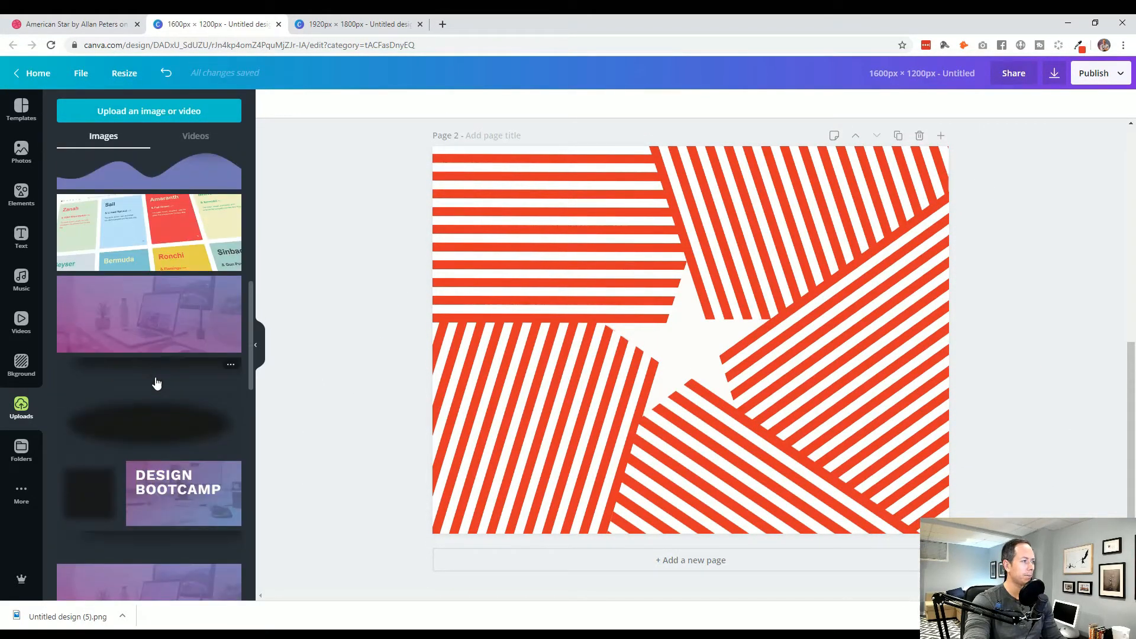
left_click(154, 351)
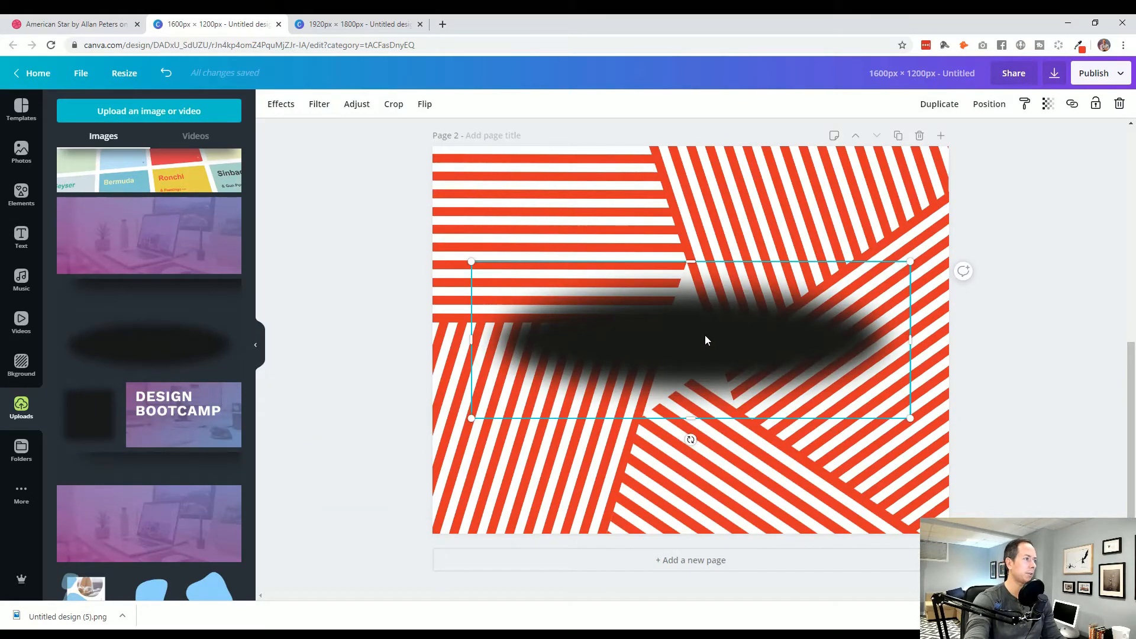
left_click_drag(208, 425, 523, 418)
left_click_drag(708, 409, 881, 461)
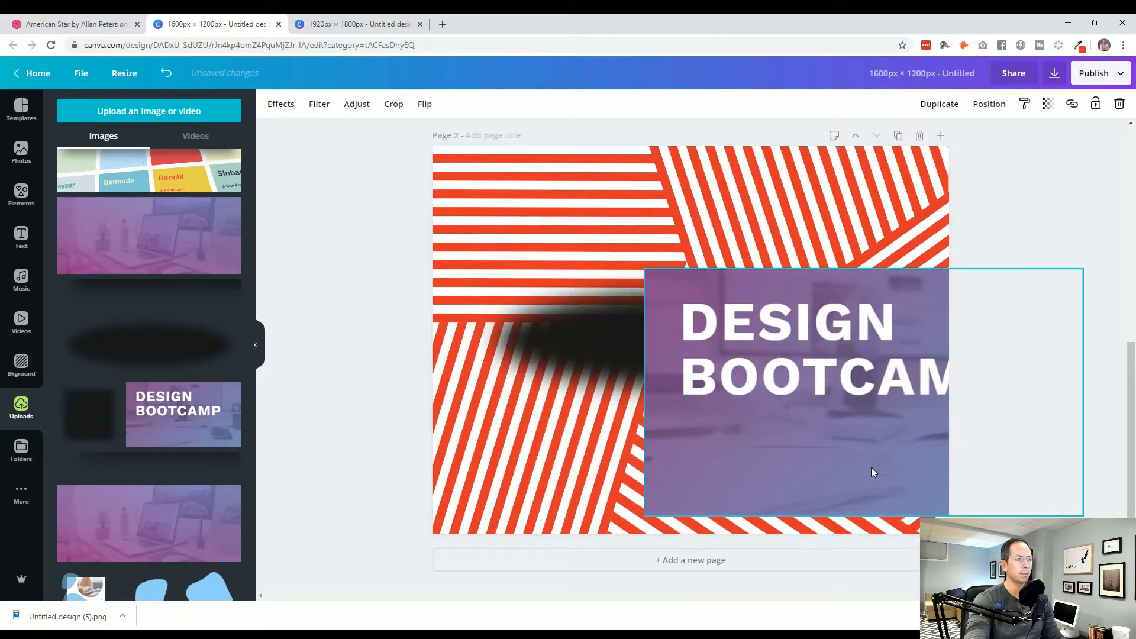
left_click_drag(591, 354, 592, 471)
left_click_drag(761, 317, 588, 261)
Step: Set the oval shadow's transparency to 49
left_click(608, 481)
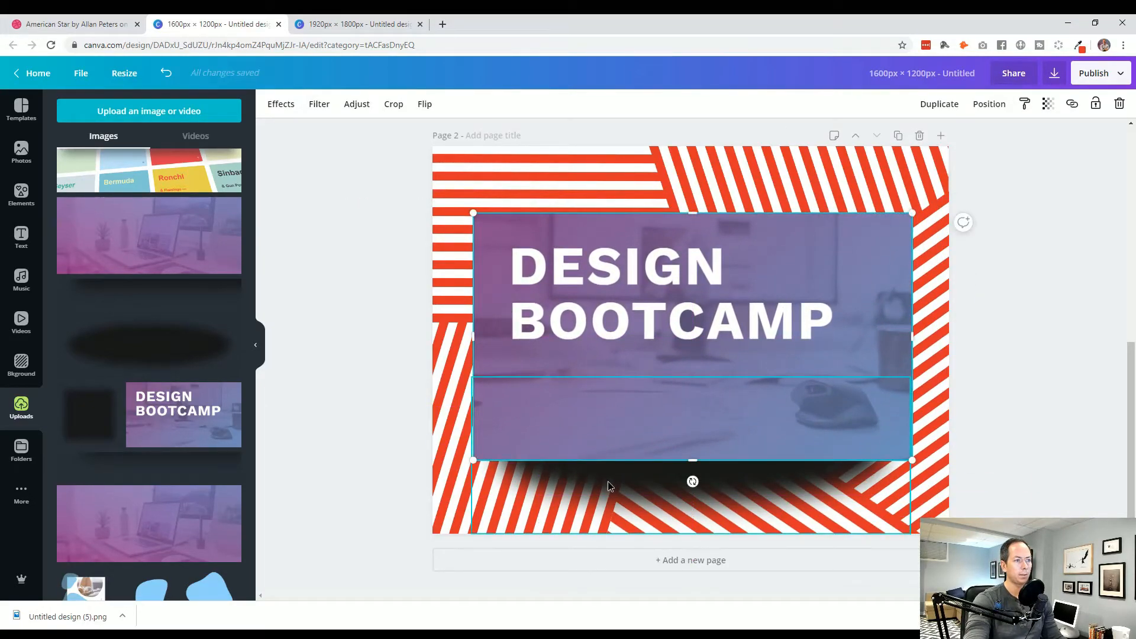
left_click(1047, 105)
left_click_drag(996, 137, 984, 161)
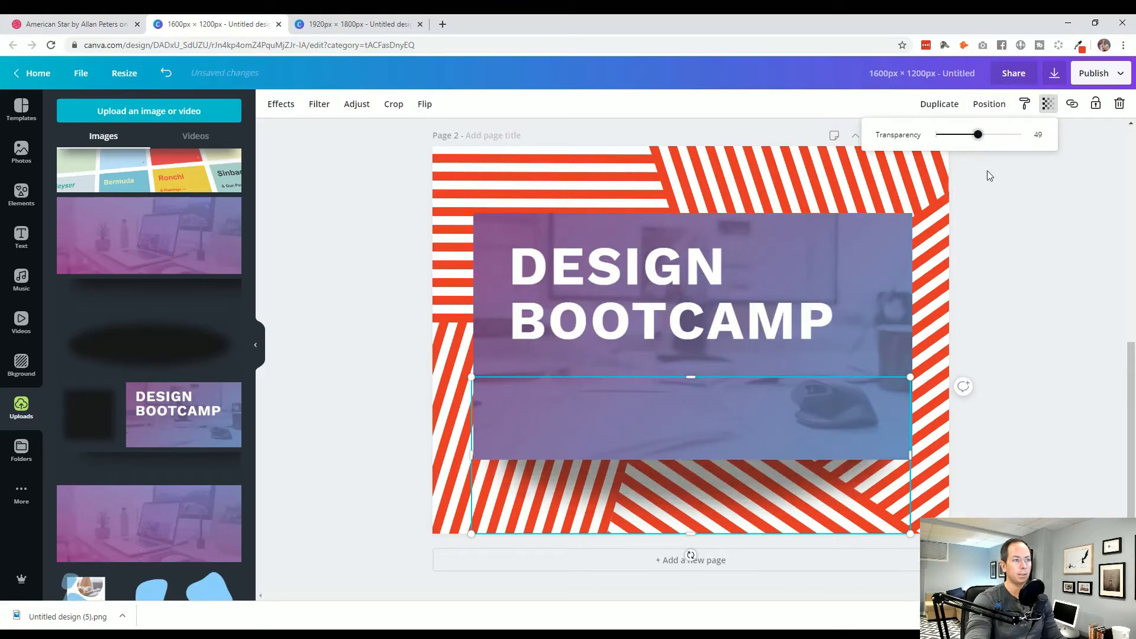
Step: Delete the Design Bootcamp image with its oval shadow, and try the uploaded square shadow on page 2 before removing it
left_click(768, 488)
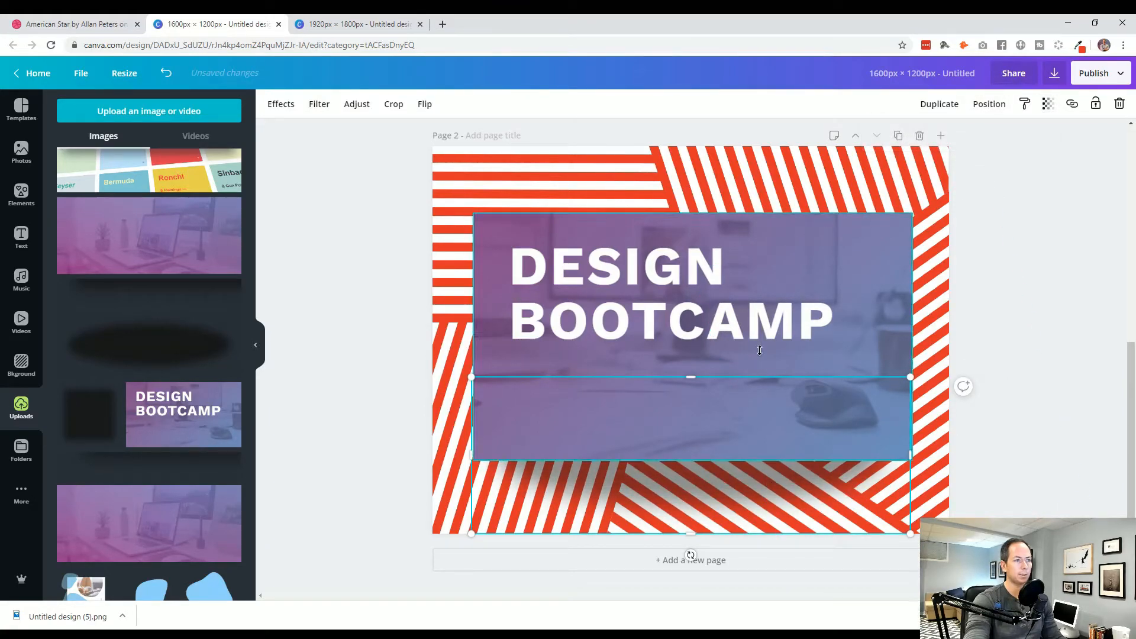
left_click(759, 310, "shift")
key("Delete")
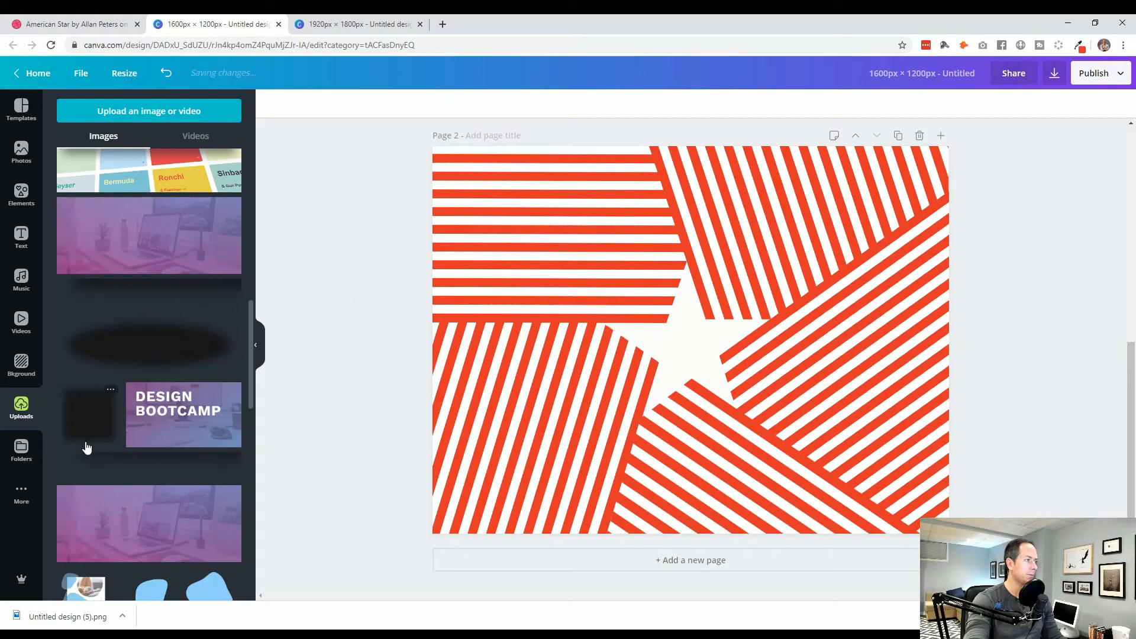
left_click(92, 423)
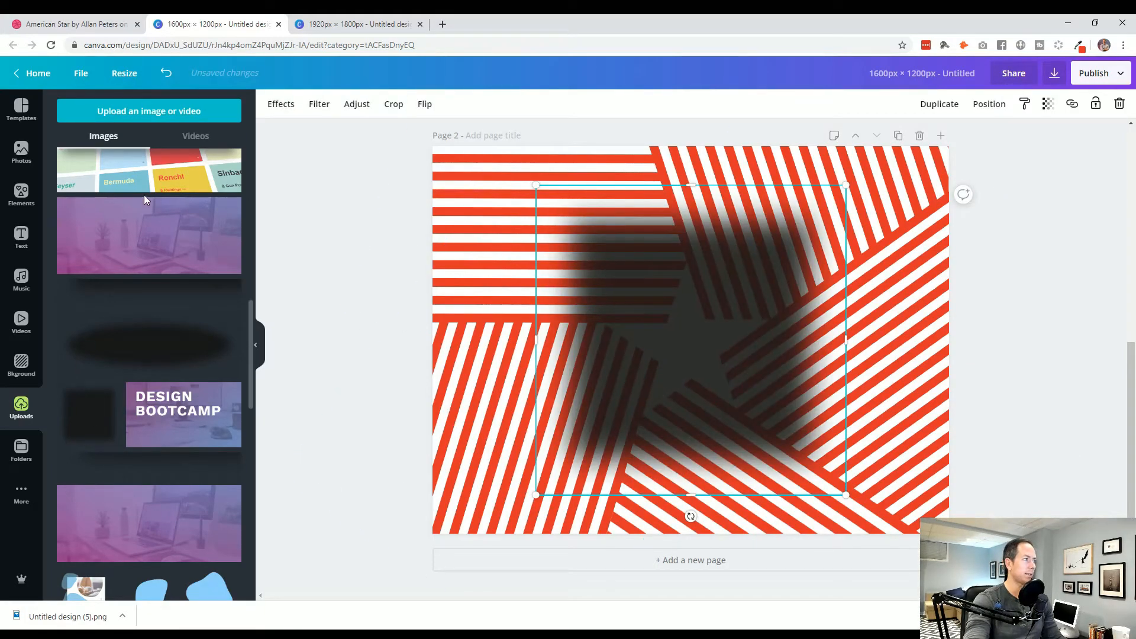
key("Delete")
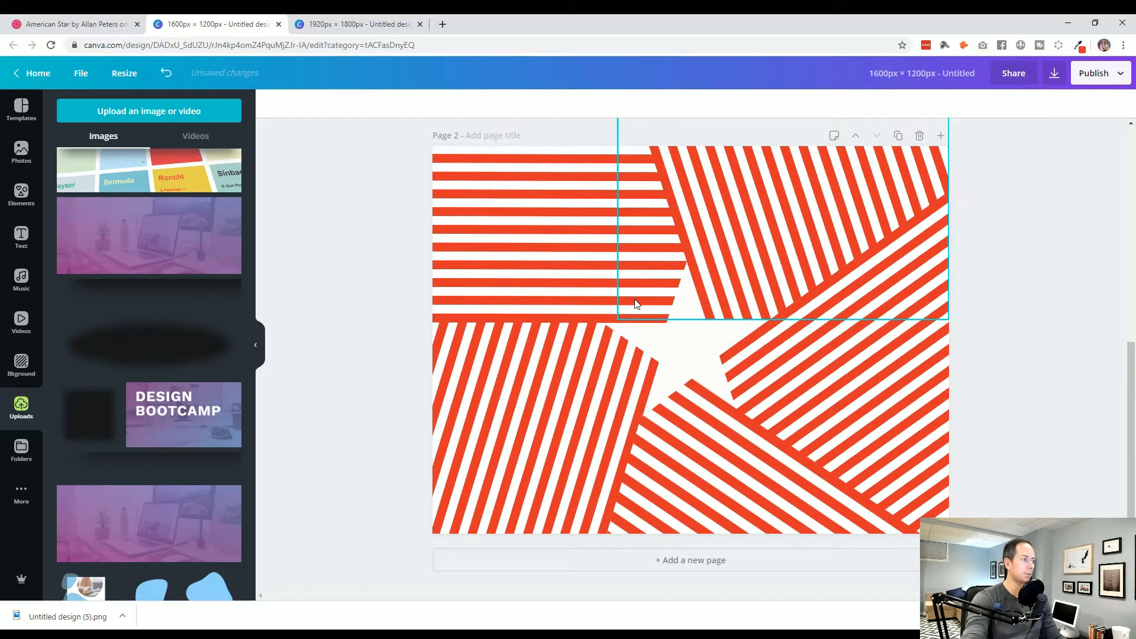
Step: Add the thin straight-edged shadow image to page 2 and rotate it along the lower-left section's right edge
left_click(158, 467)
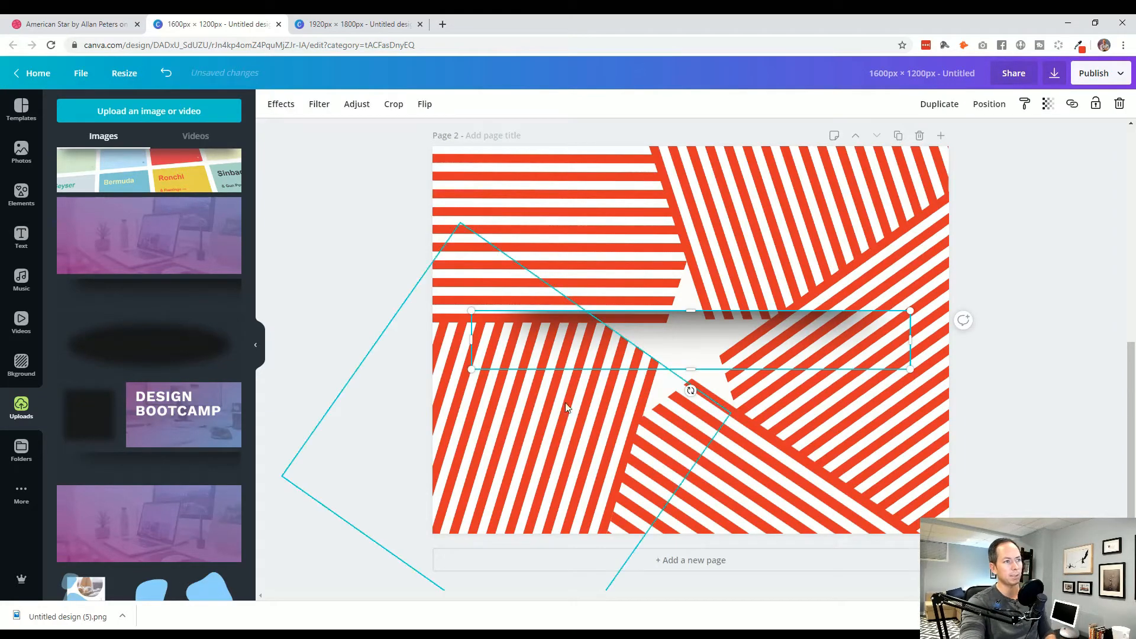
left_click(1029, 419)
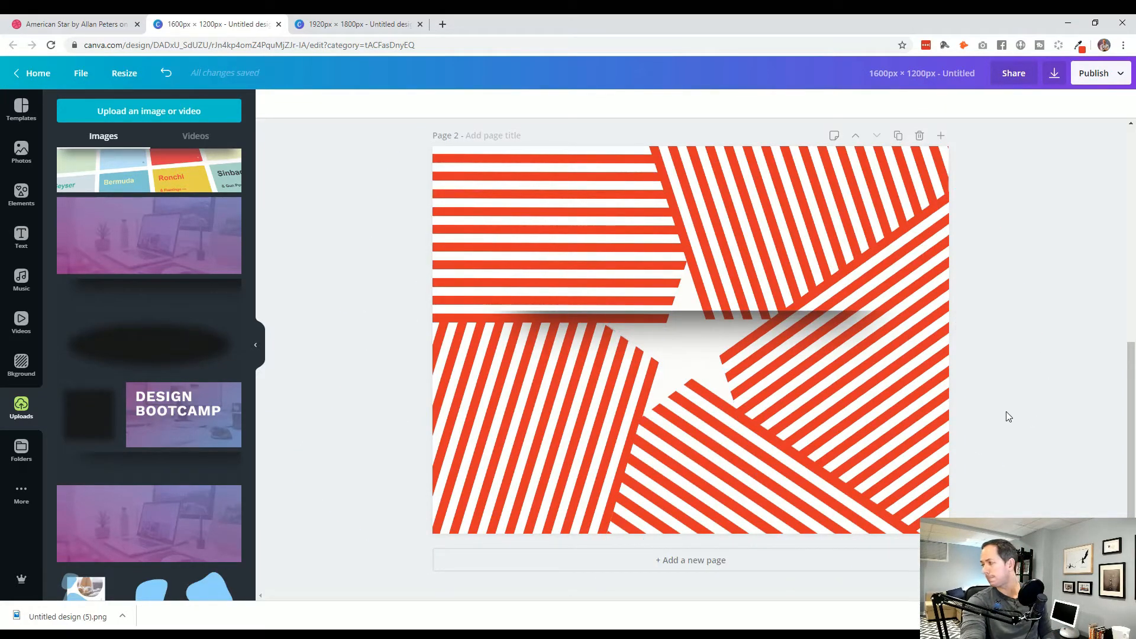
left_click(762, 339)
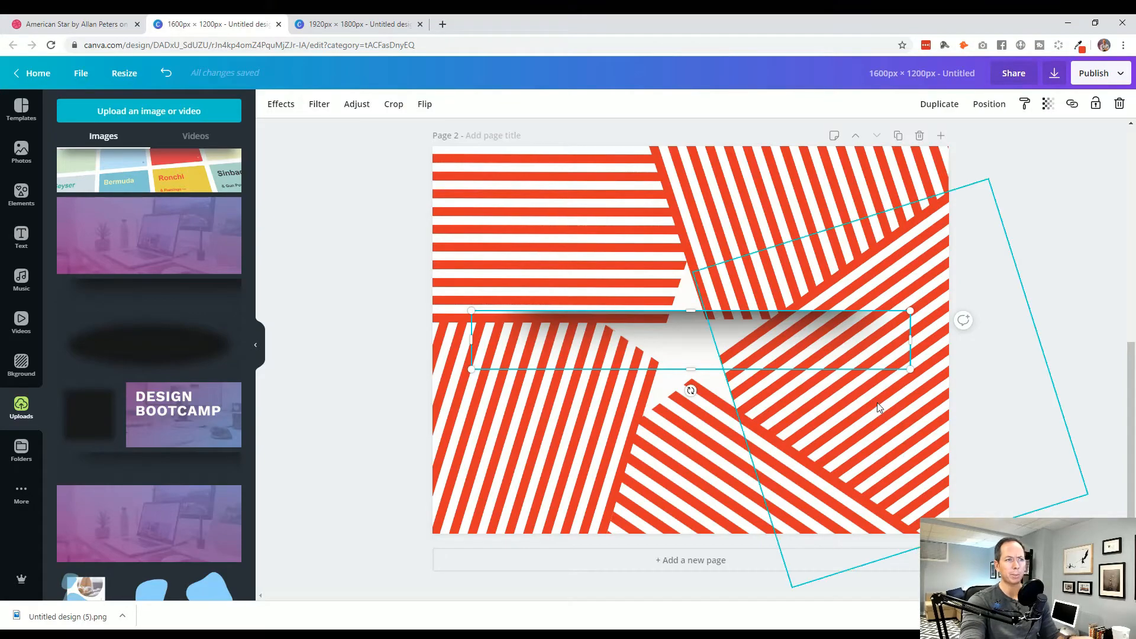
left_click_drag(691, 390, 792, 381)
left_click_drag(701, 315, 693, 358)
left_click_drag(826, 208, 793, 250)
left_click_drag(714, 428, 666, 431)
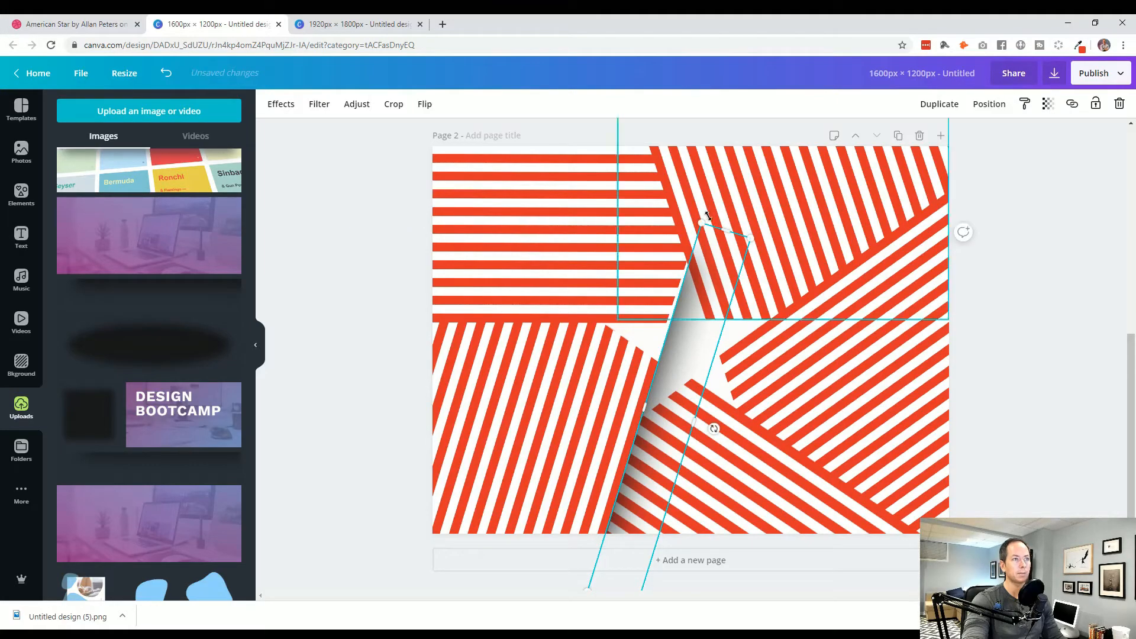
Step: Shrink the shadow and position it over the bottom section, starting where that section meets the lower-left one
left_click_drag(726, 231, 673, 394)
left_click_drag(667, 442, 638, 465)
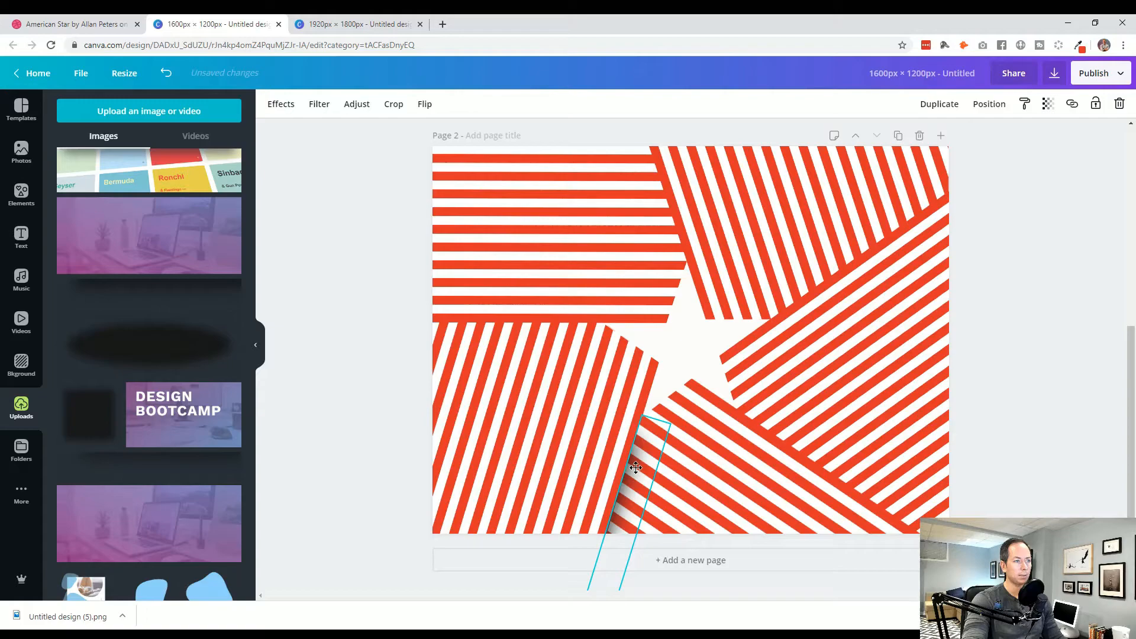
left_click(1041, 382)
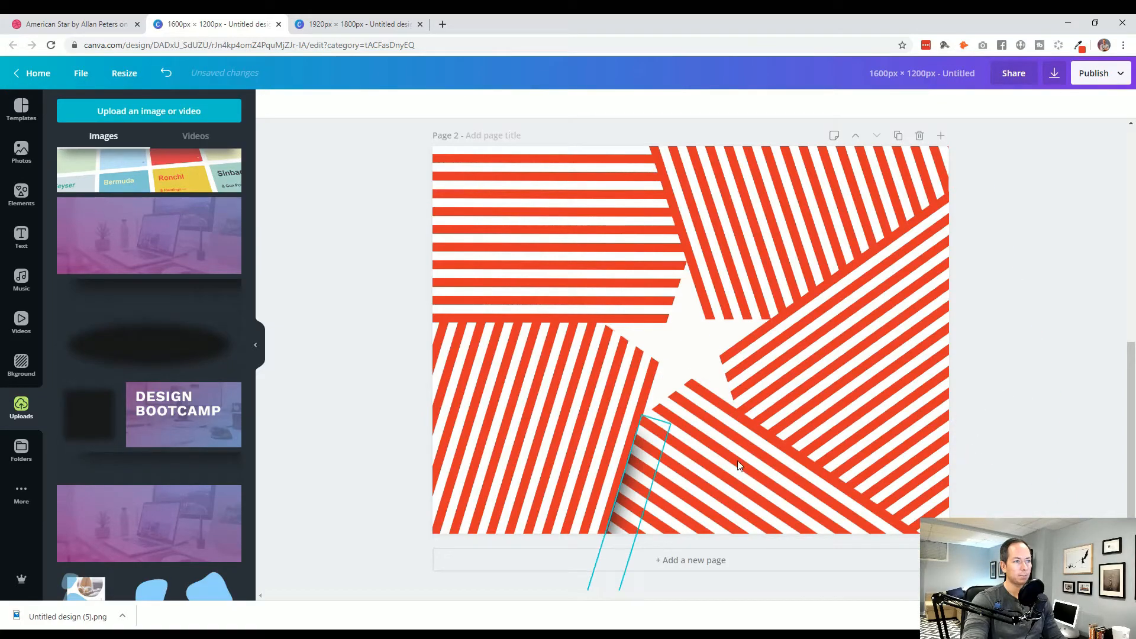
Step: Fine-tune the angle and position of the shadow along the lower-left section's right edge
left_click(653, 524)
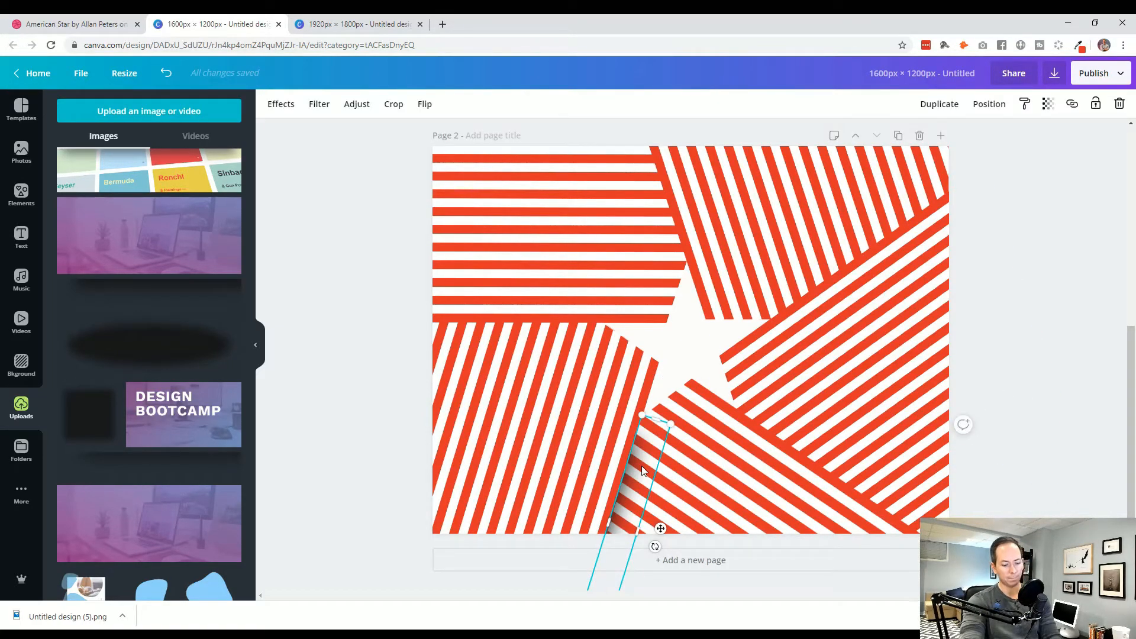
left_click(1059, 359)
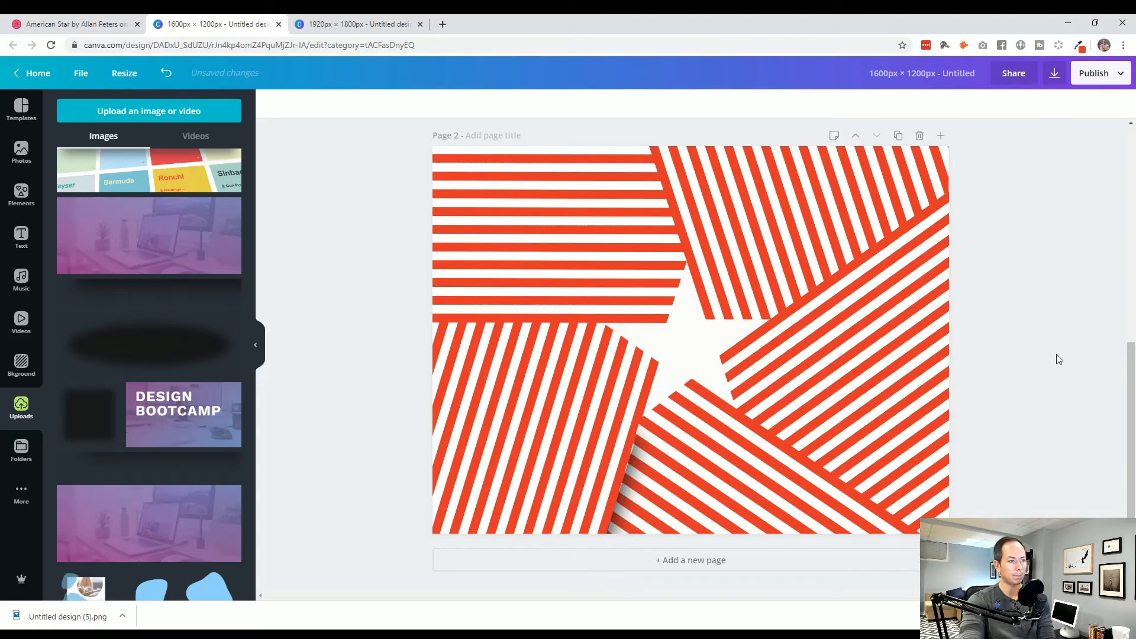
left_click(660, 421)
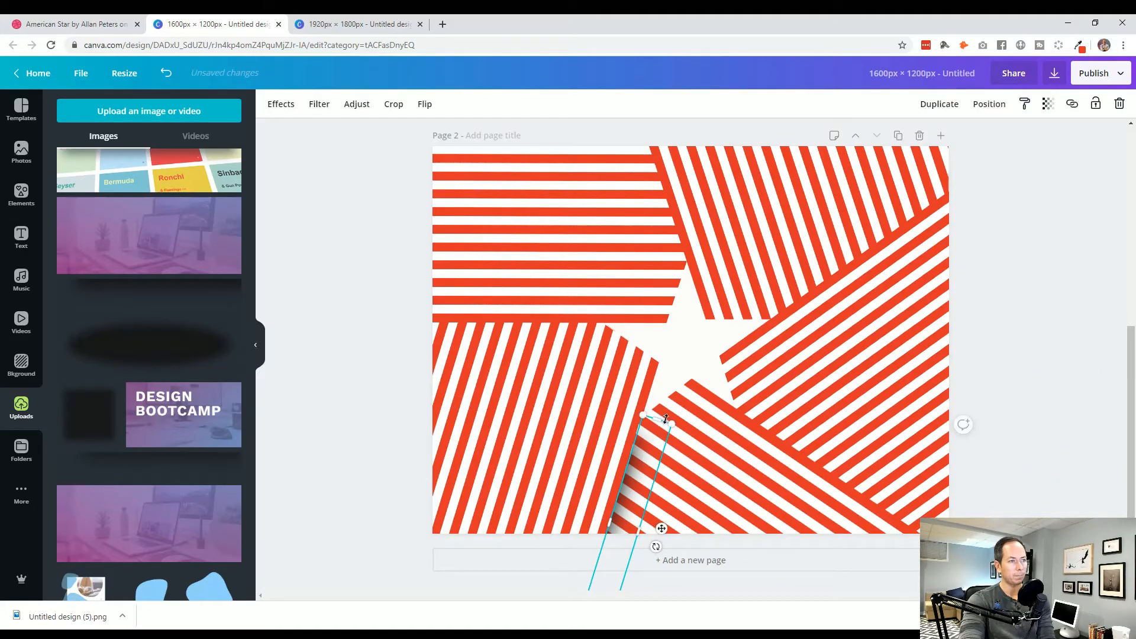
left_click_drag(656, 545, 658, 529)
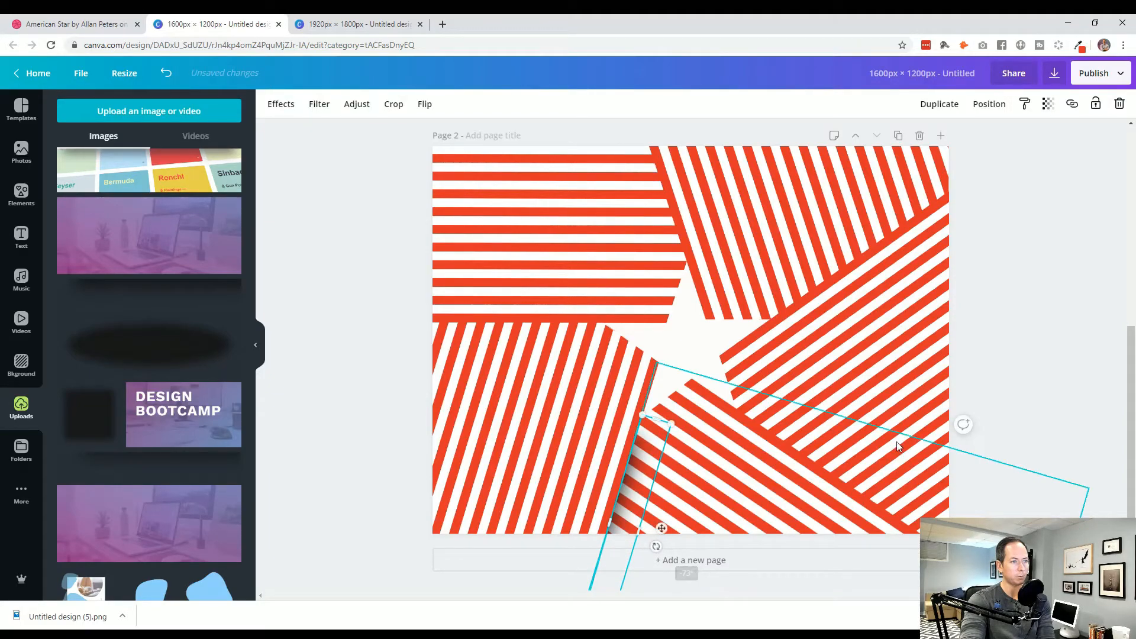
left_click(1065, 317)
left_click(639, 469)
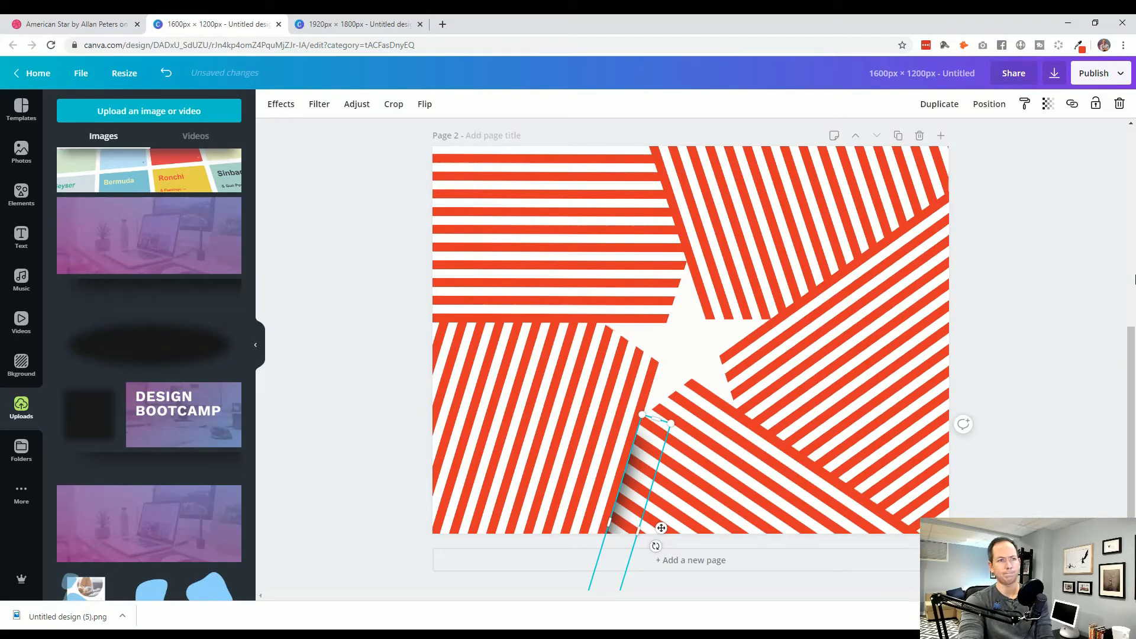
left_click(1038, 272)
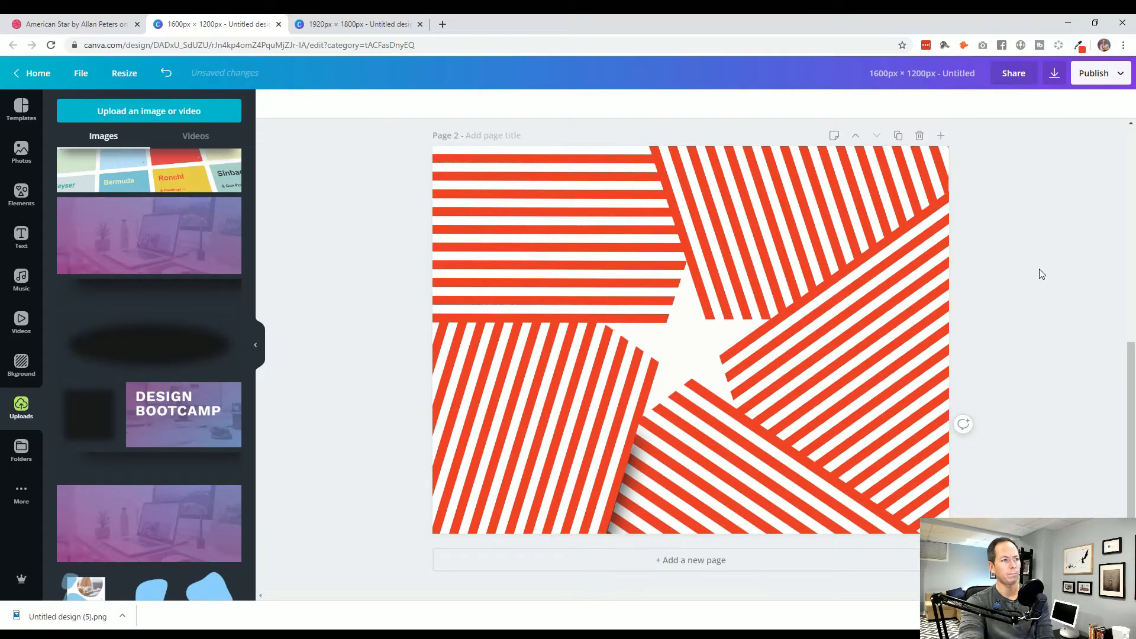
Step: Duplicate the shadow, rotate it to horizontal, and align it directly beneath the upper-left section's bottom edge
left_click(640, 465)
left_click_drag(640, 463, 648, 468)
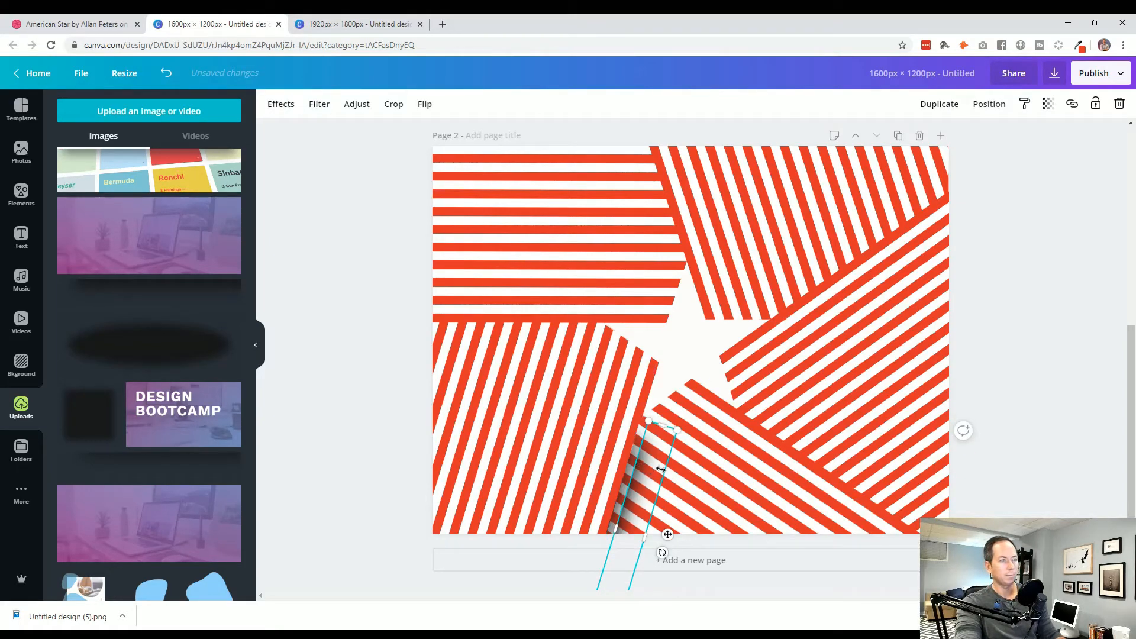
left_click_drag(662, 552, 508, 337)
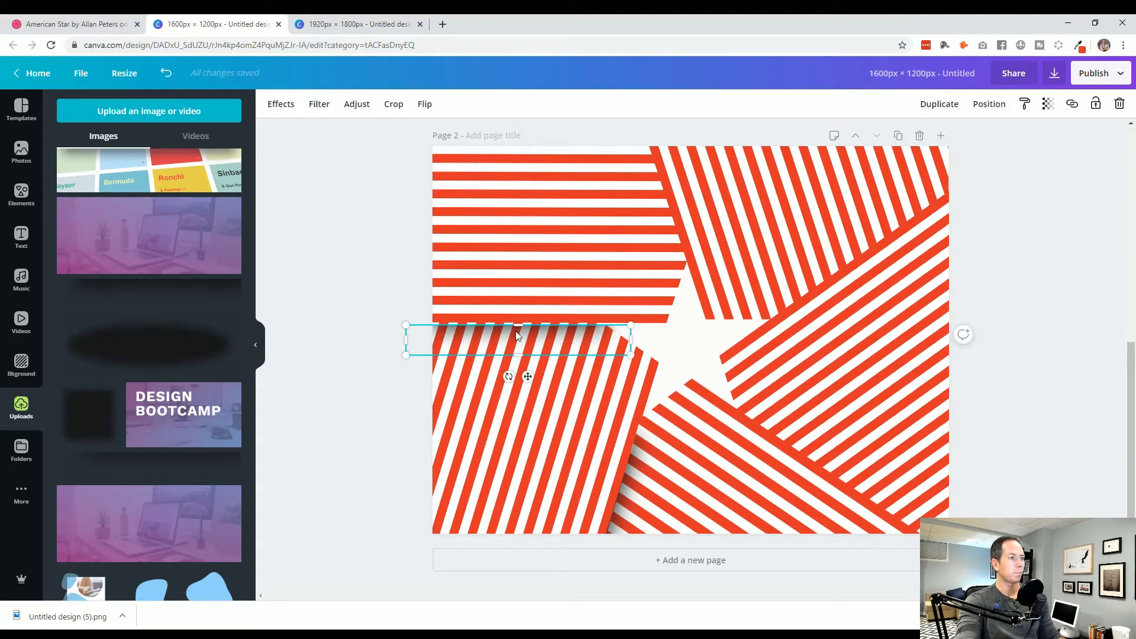
key("Up")
key("Up")
key("Up")
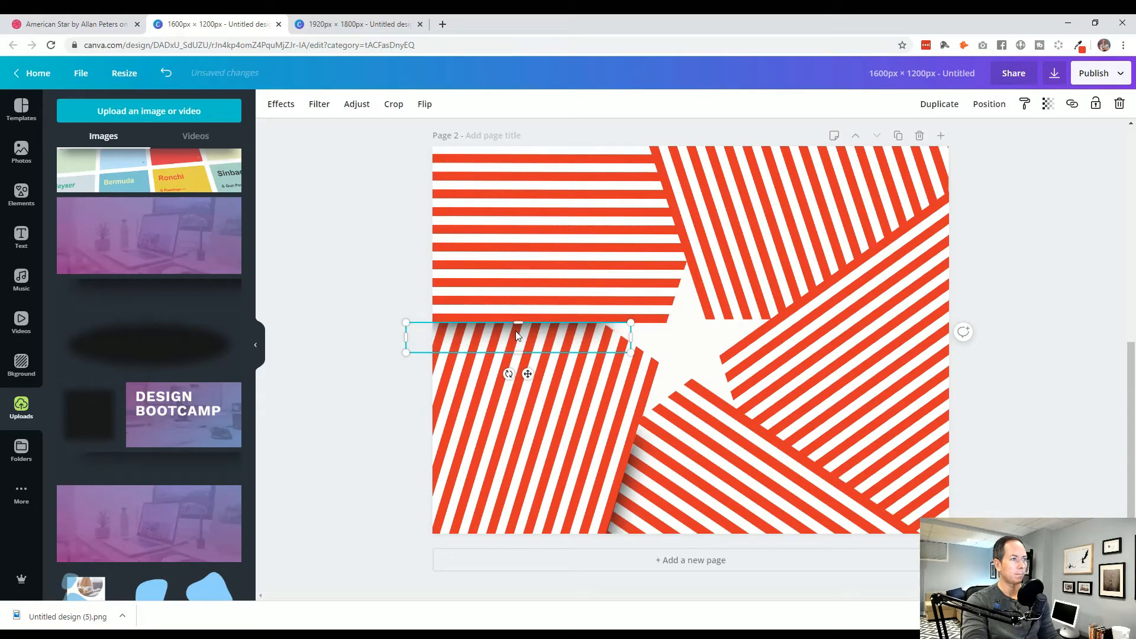
Step: Slide the horizontal shadow left along the upper-left section's bottom edge so it ends short of the star
left_click(378, 406)
left_click_drag(534, 335, 504, 335)
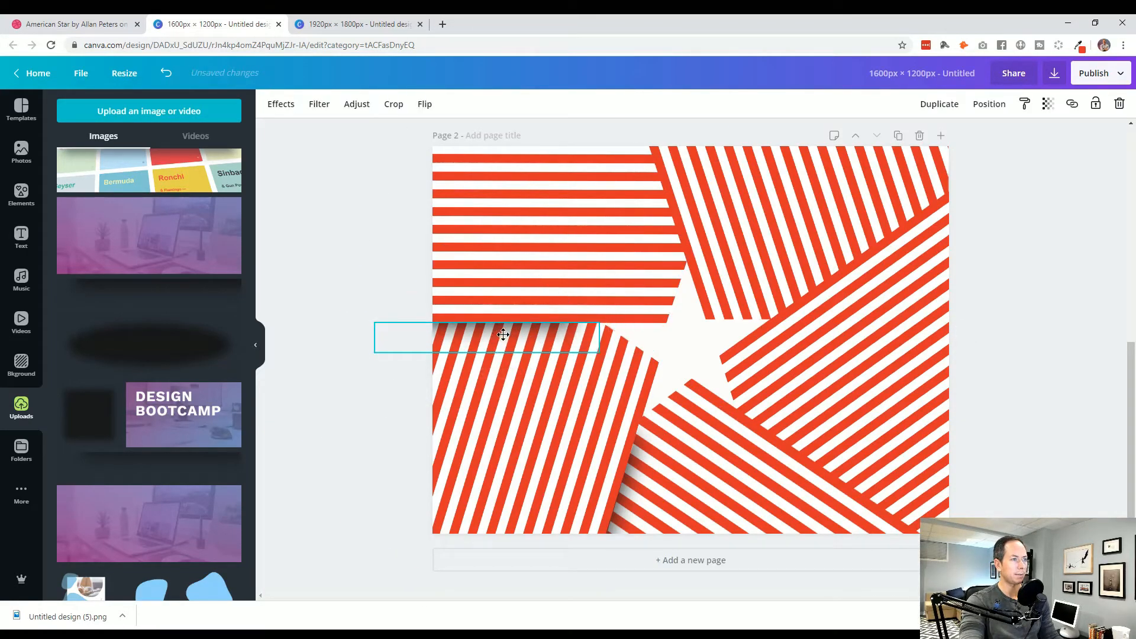
left_click(371, 410)
left_click(484, 338)
left_click(358, 395)
left_click(464, 341)
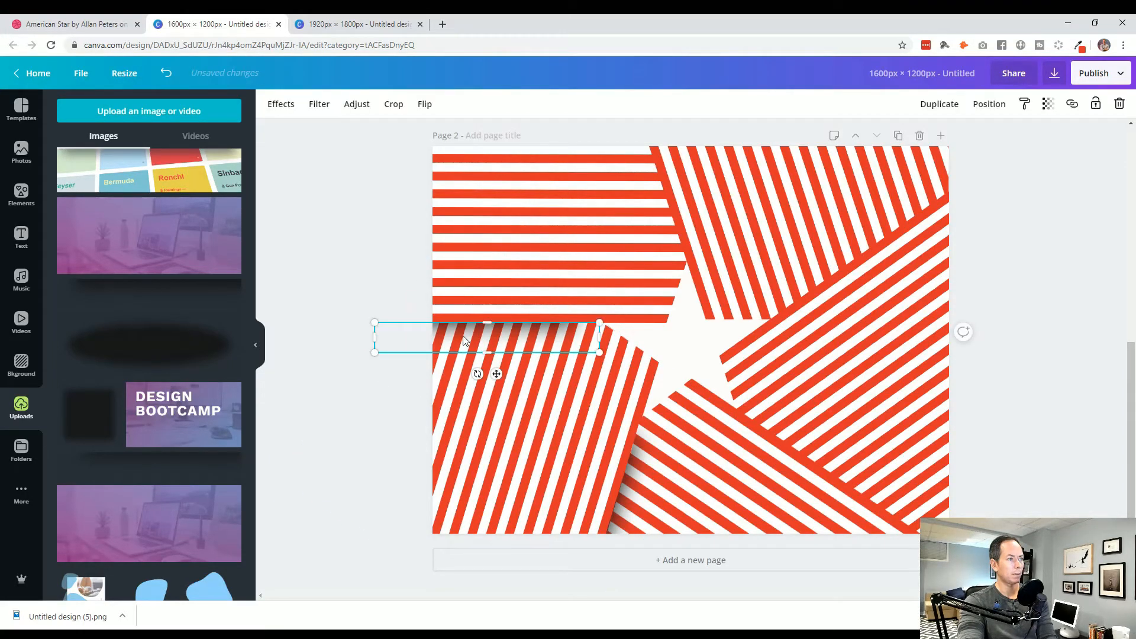
left_click(384, 383)
Step: Duplicate the horizontal shadow, rotate it to 71°, and place it over the upper-left section along the top section's left edge
left_click(461, 350)
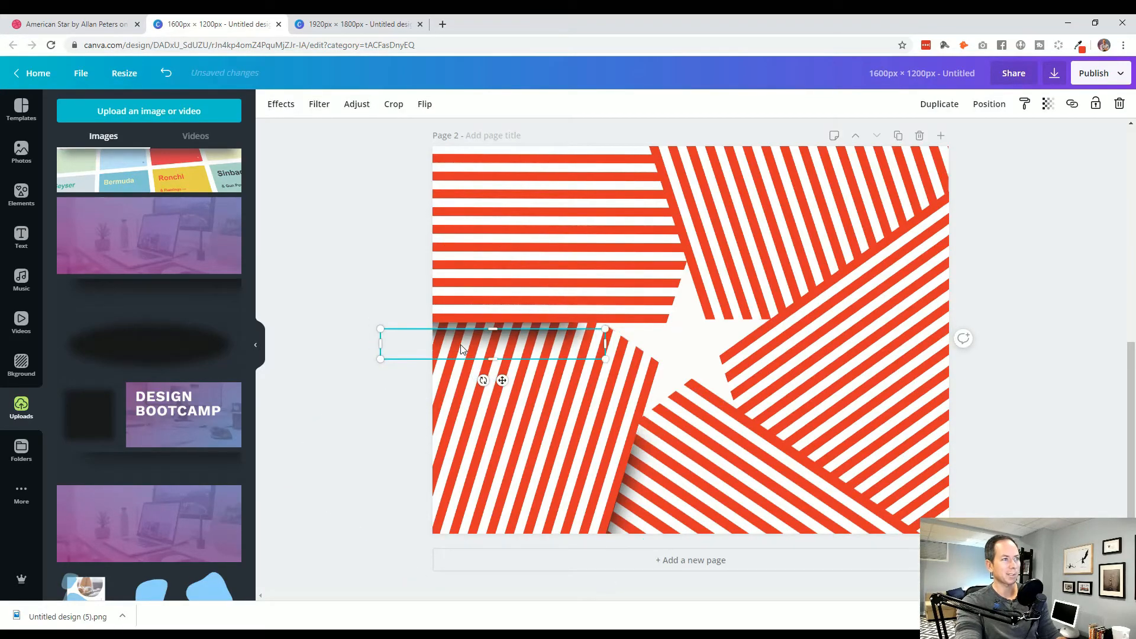
left_click_drag(497, 342, 646, 208)
left_click(359, 282)
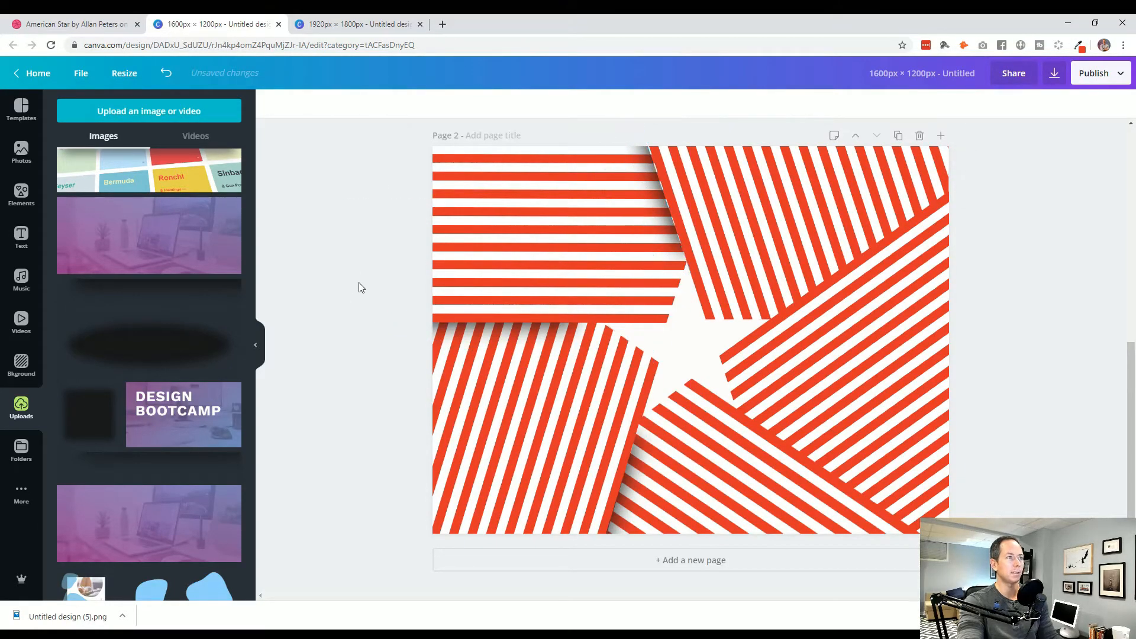
left_click(639, 179)
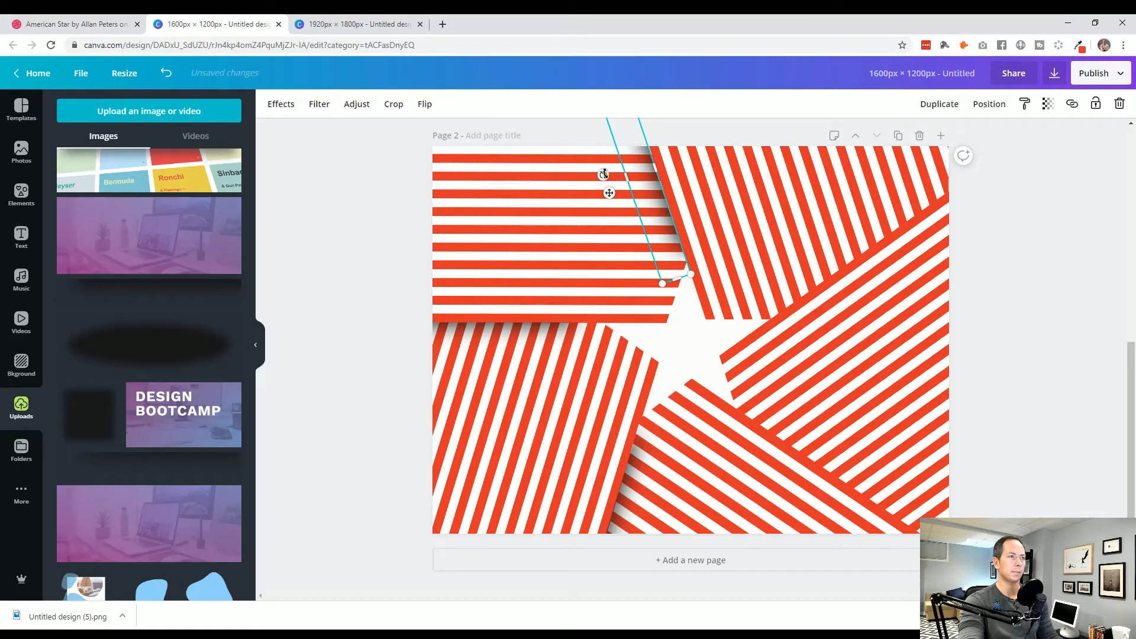
left_click_drag(603, 175, 598, 174)
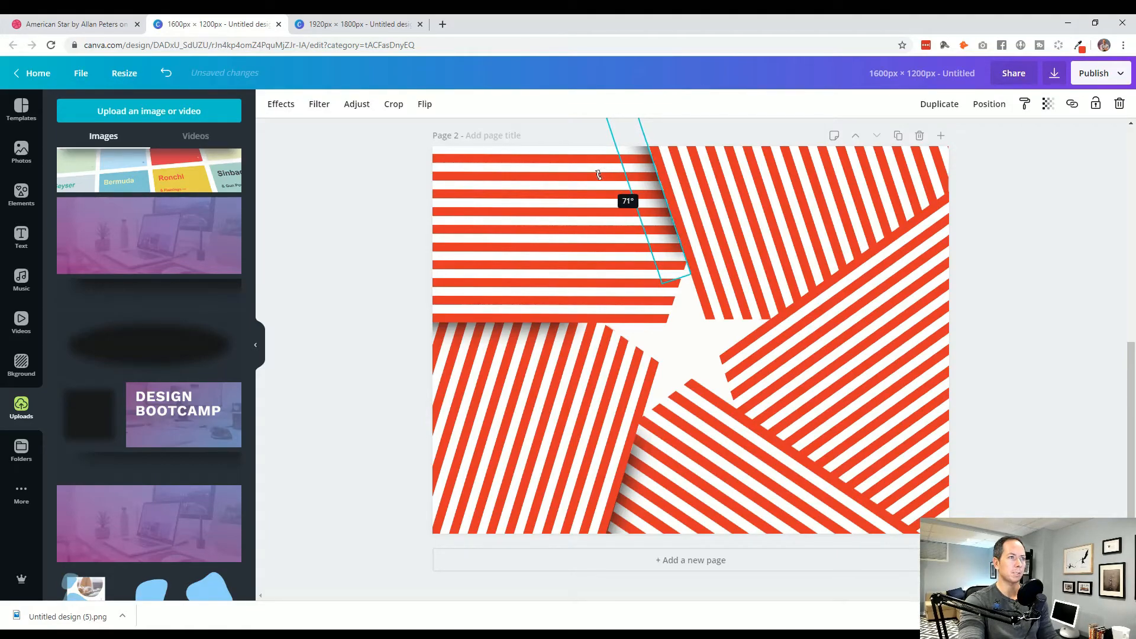
left_click(431, 336)
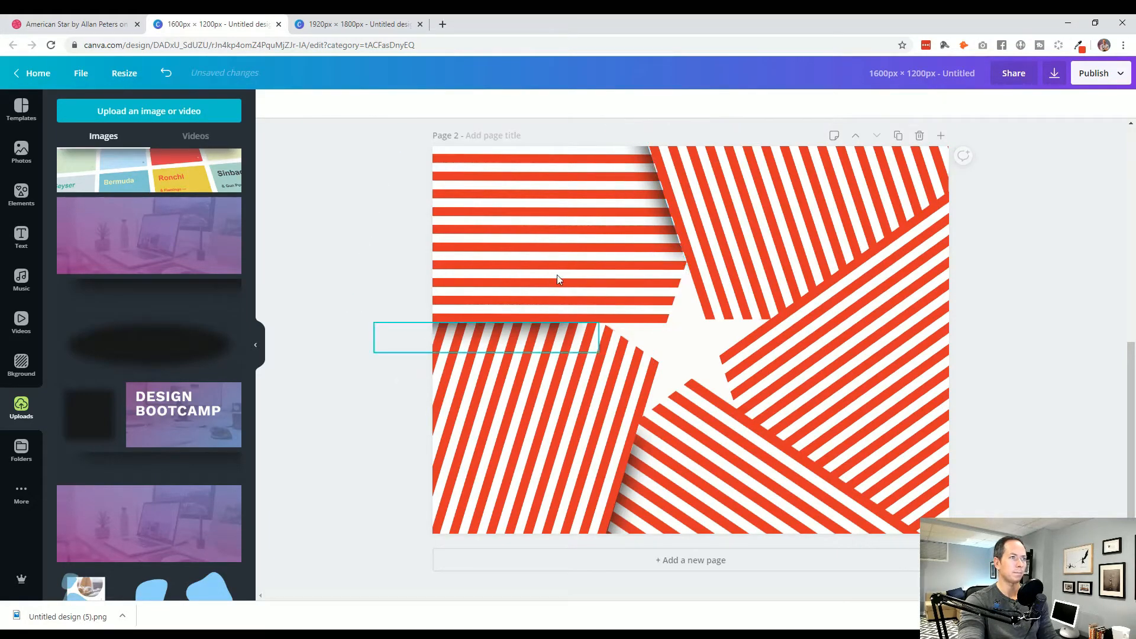
Step: Nudge the 71° shadow right and up until it sits flush against the top section's left edge
left_click(651, 204)
key("Right")
key("Right")
key("Right")
key("Right")
key("Up")
key("Up")
key("Up")
key("Up")
key("Up")
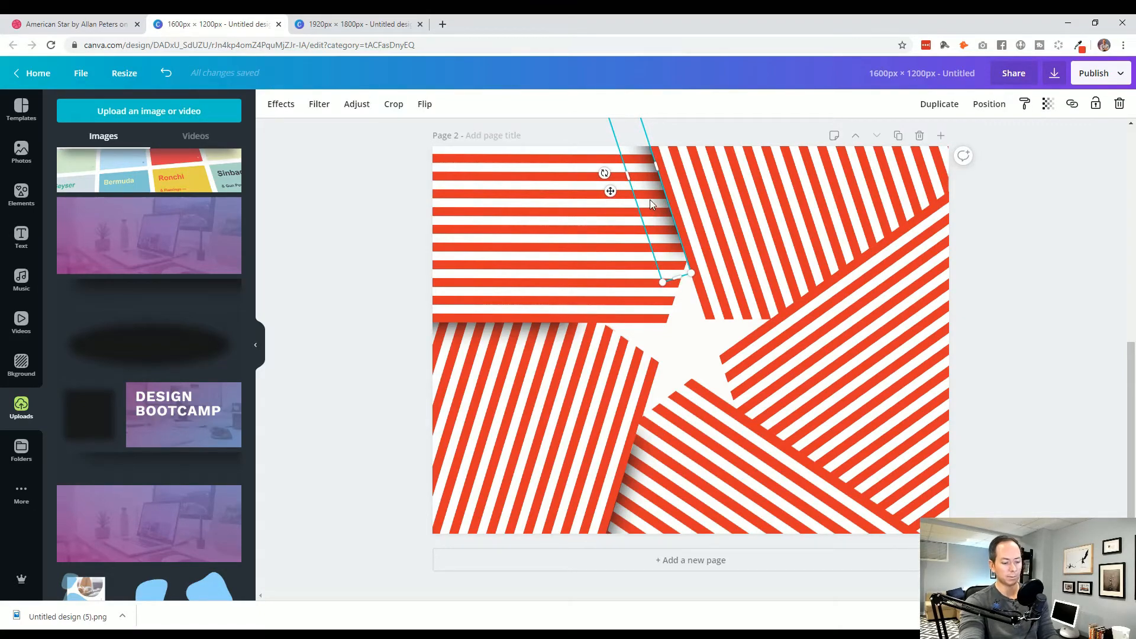
left_click(1093, 304)
left_click(652, 220)
left_click(1069, 311)
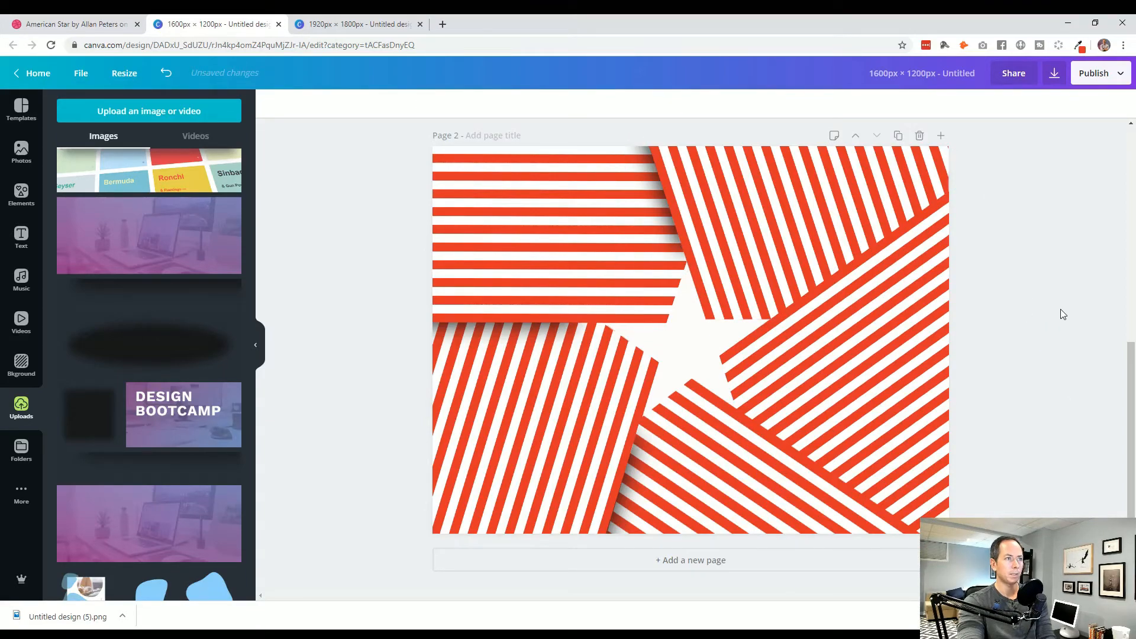
Step: Duplicate the 71° shadow, rotate the copy, and move it over the top section along the right section's upper edge
left_click(652, 222)
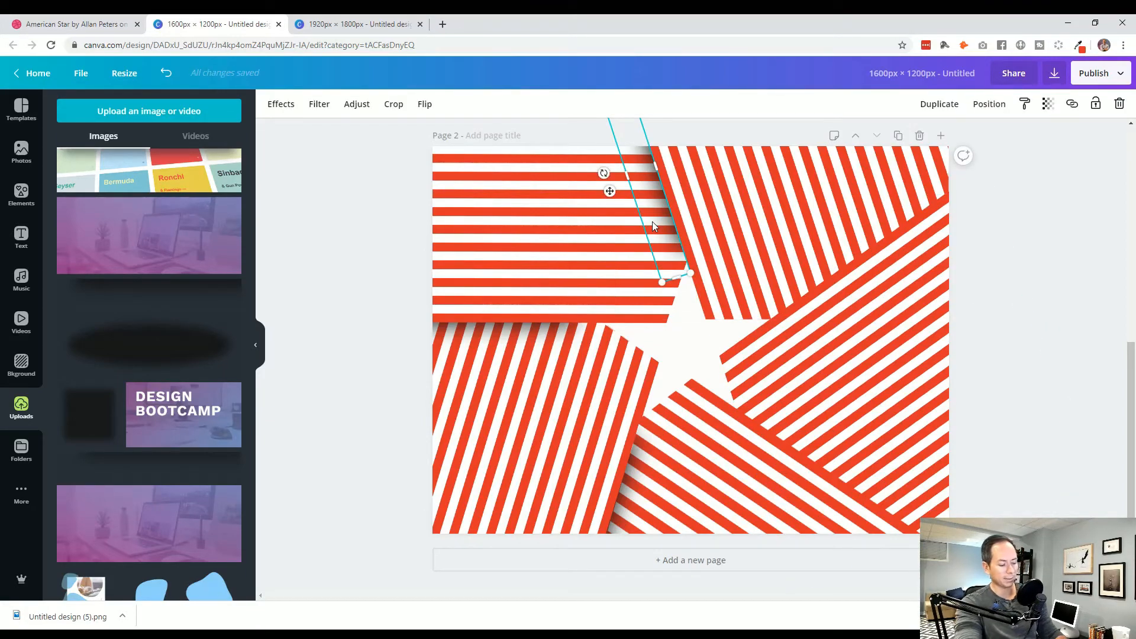
left_click_drag(666, 233, 670, 374)
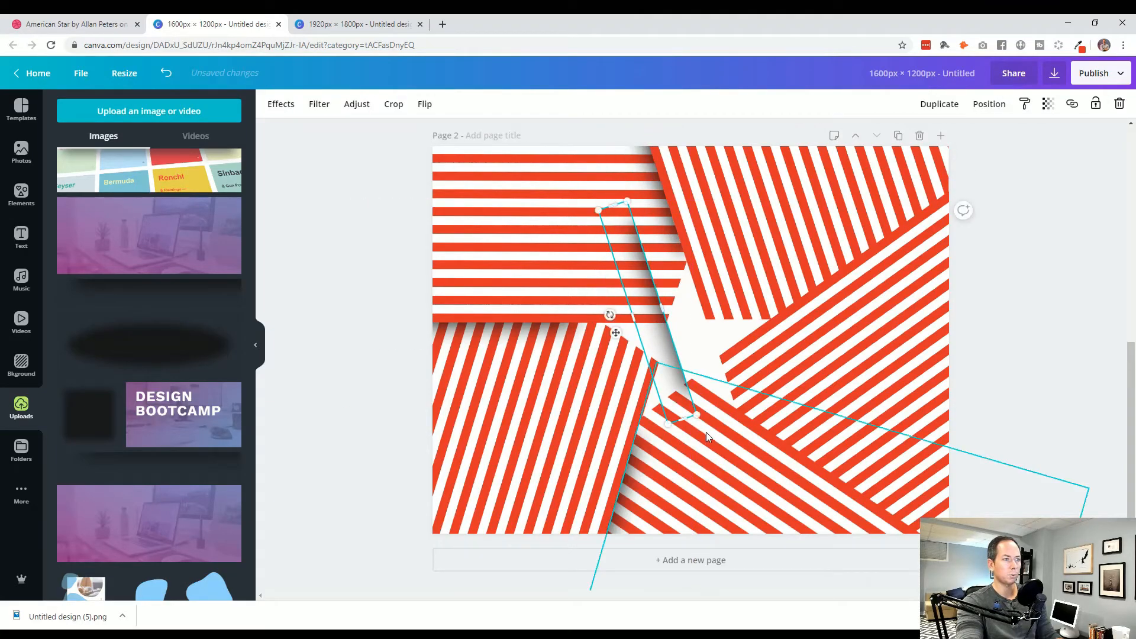
left_click_drag(610, 315, 632, 234)
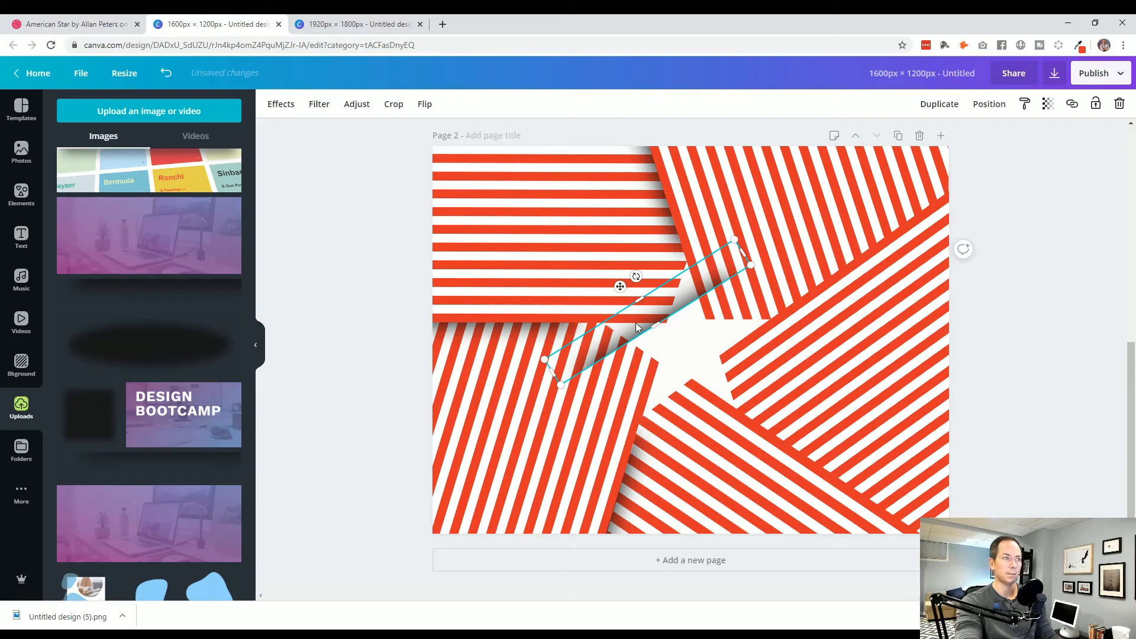
left_click_drag(636, 327, 835, 206)
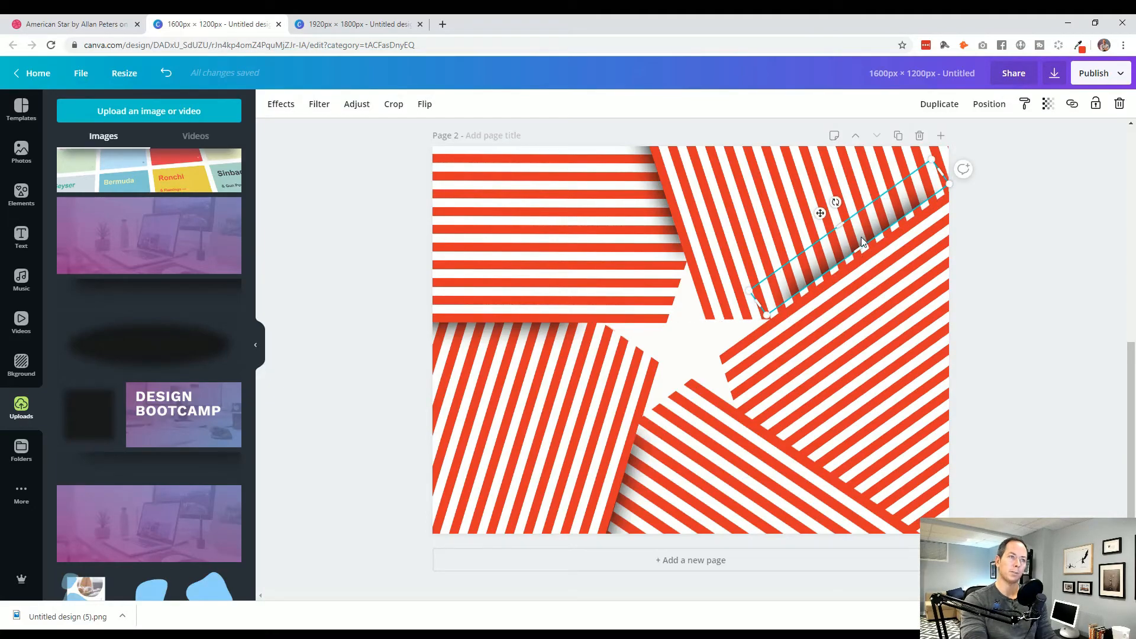
Step: Nudge the copied shadow down and right until it lines up with the right section's upper edge
key("Down")
key("Down")
key("Right")
key("Right")
key("Down")
key("Down")
key("Down")
key("Down")
key("Right")
key("Right")
key("Right")
key("Right")
key("Down")
key("Down")
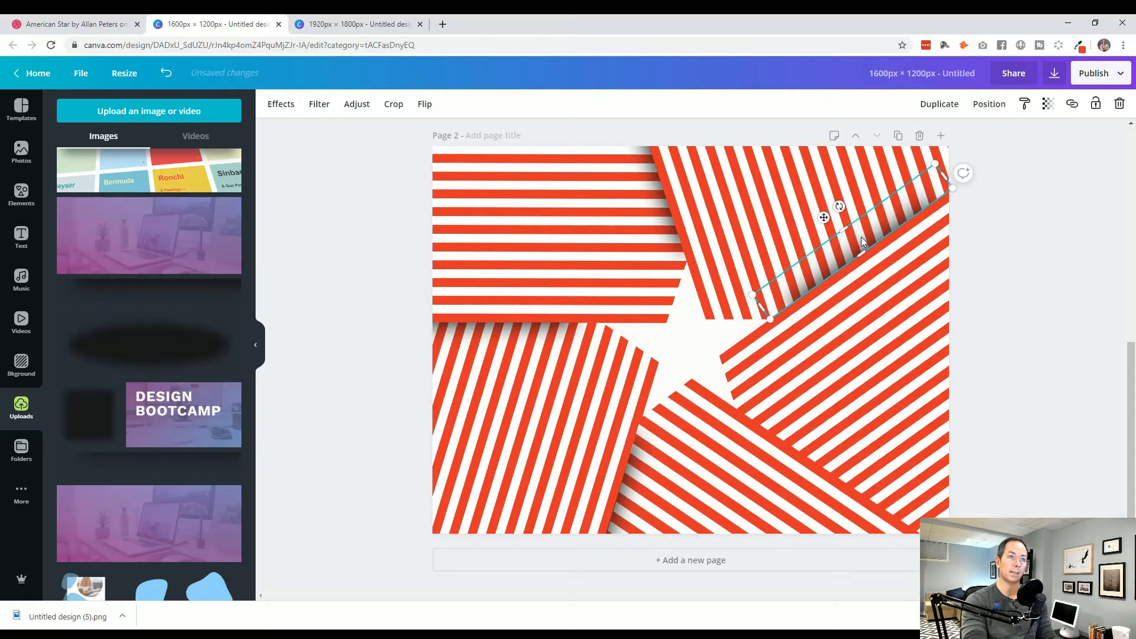
Step: Enlarge the shadow on the top section to about 787 × 105 so it extends past the page's right edge
left_click_drag(935, 163, 956, 146)
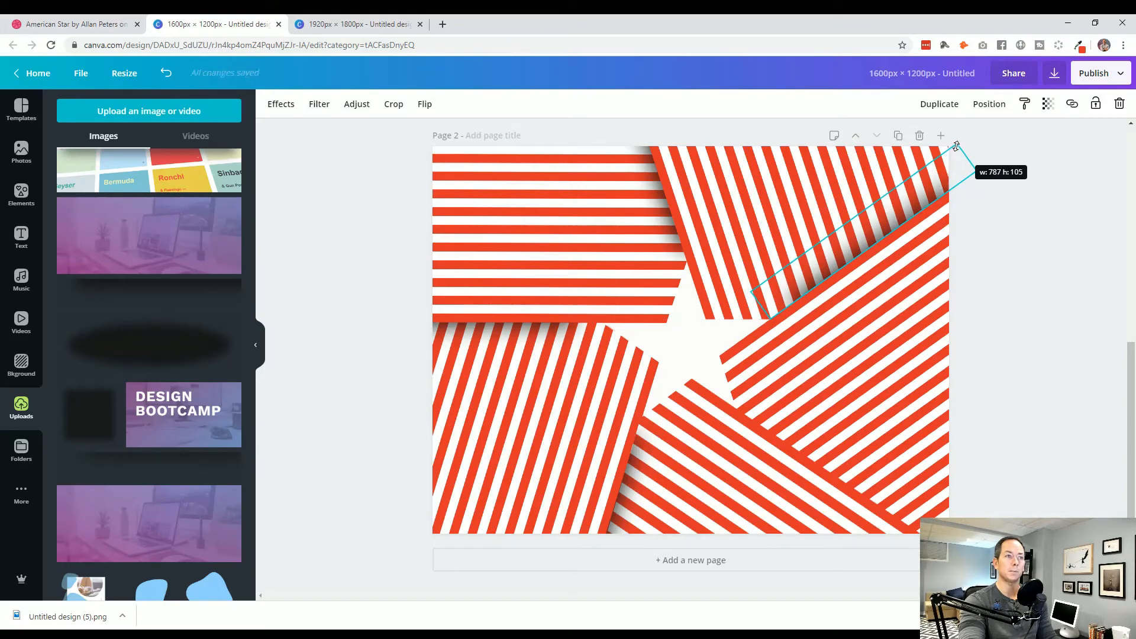
left_click(1034, 237)
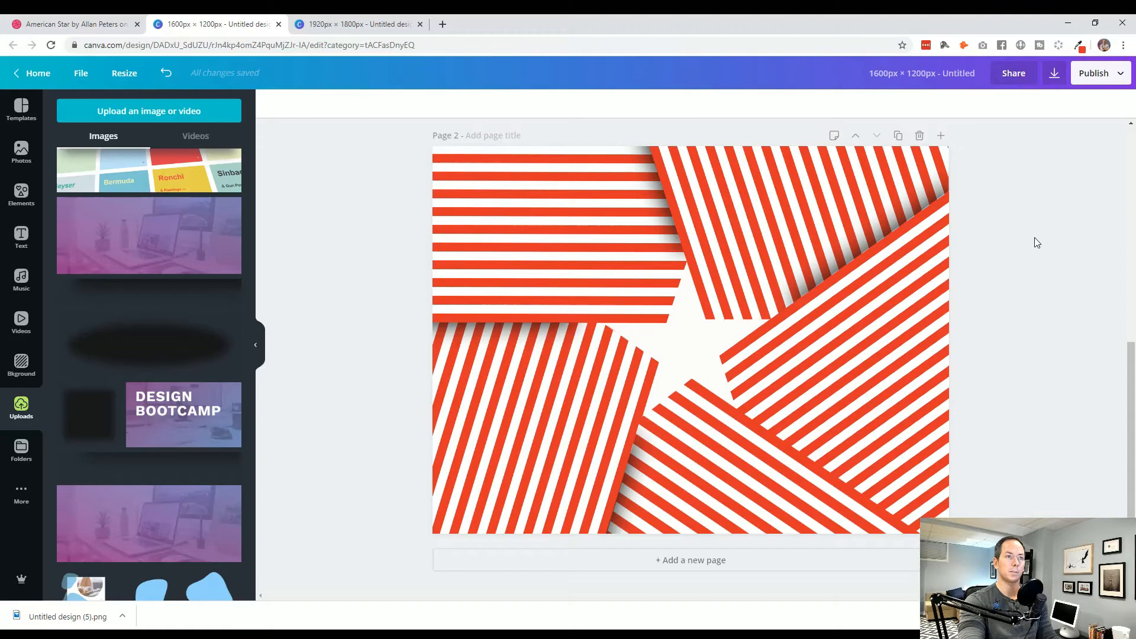
left_click(920, 205)
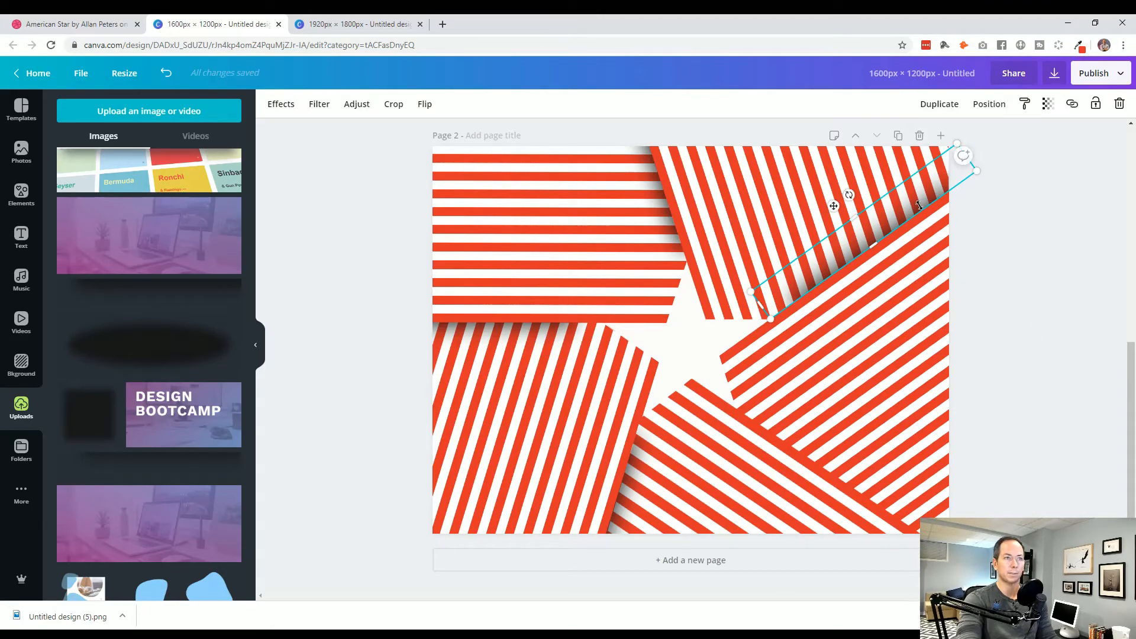
left_click(1014, 290)
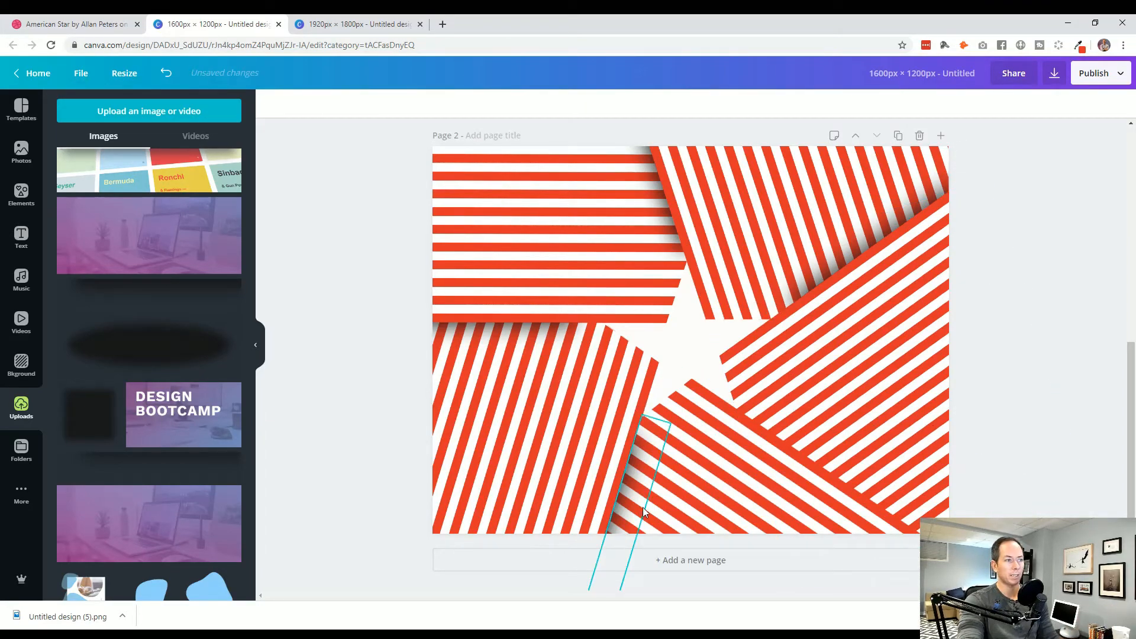
Step: Duplicate the bottom section's shadow, rotate the copy, and place it over the right section along the bottom section's upper edge
left_click(633, 491)
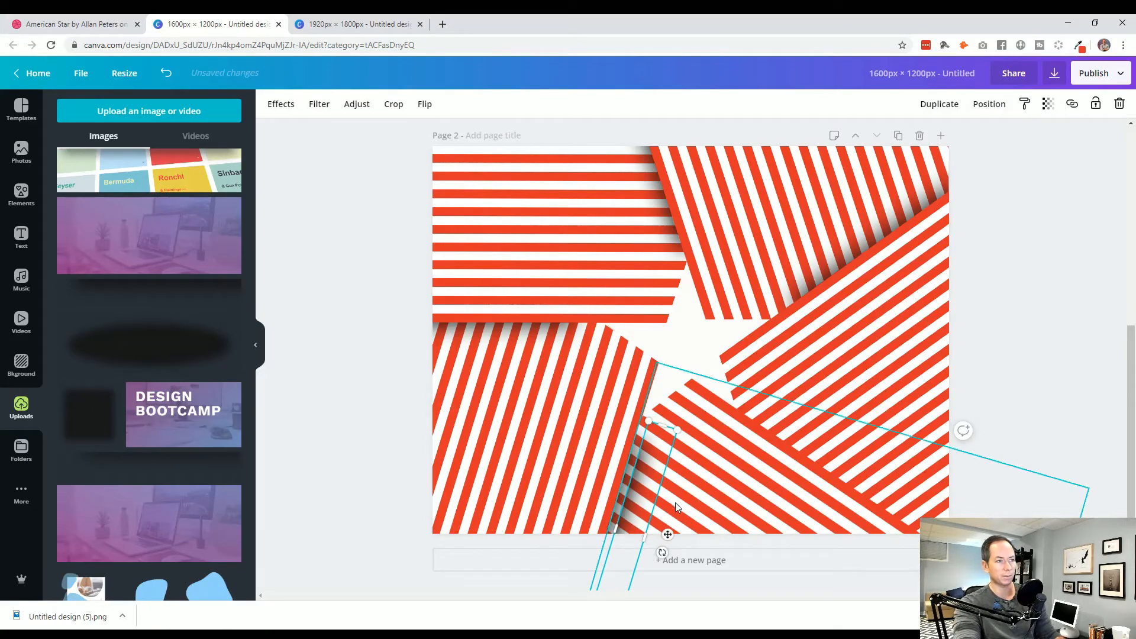
left_click_drag(667, 534, 768, 375)
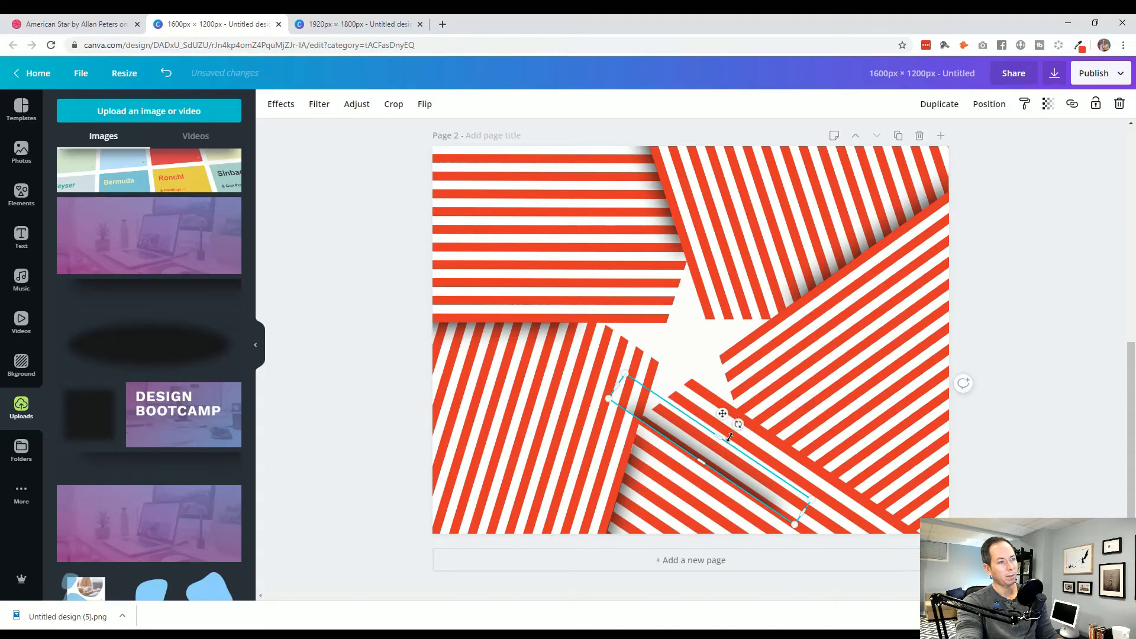
left_click_drag(720, 456, 853, 467)
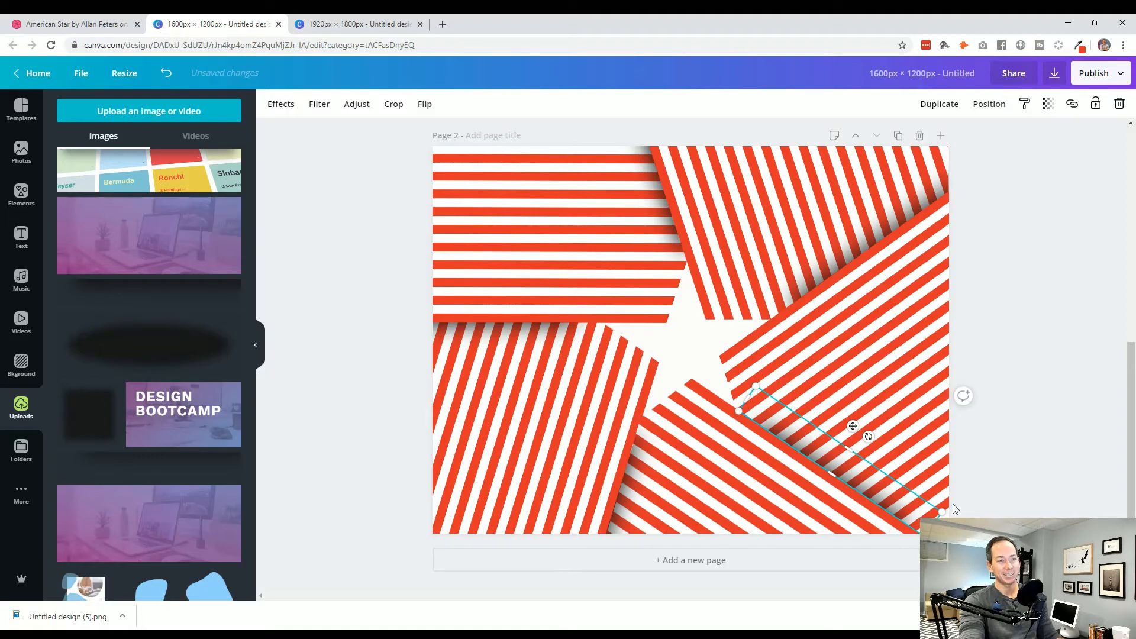
Step: Enlarge the right section's shadow so it extends past the page's right edge
left_click_drag(942, 513, 1018, 513)
left_click(1031, 509)
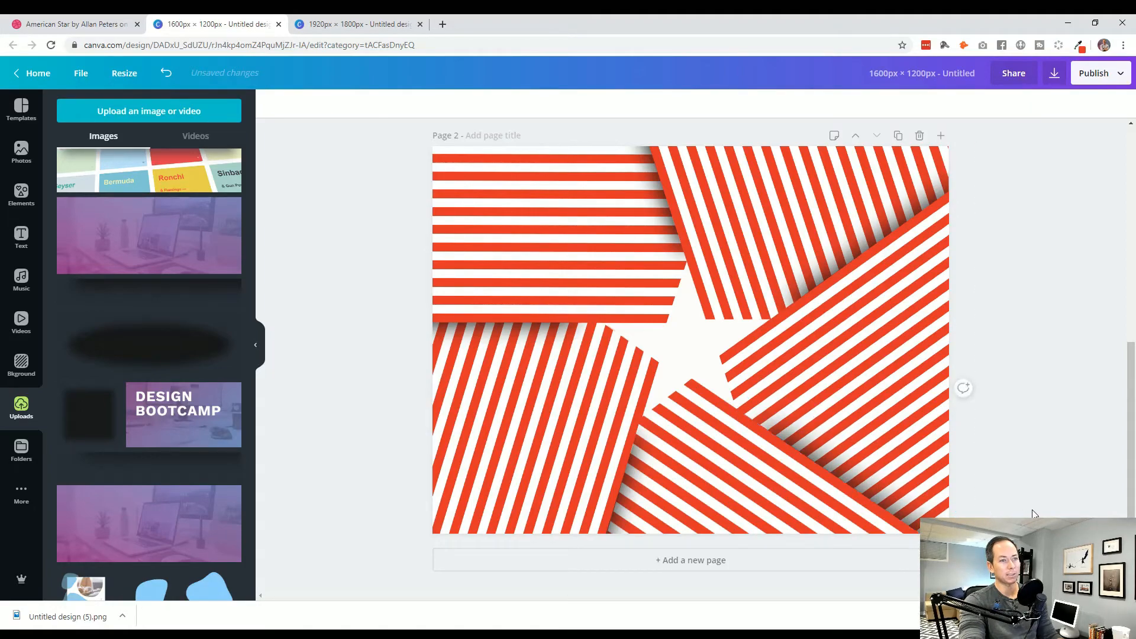
left_click(911, 506)
left_click(1035, 488)
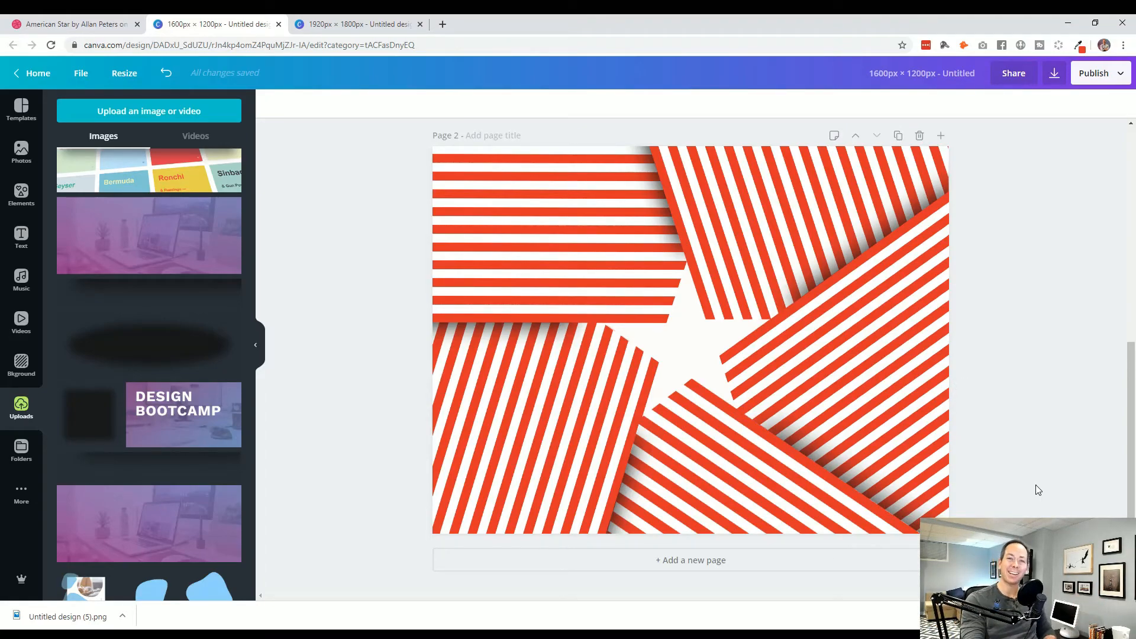
Step: Compare the finished artwork with the reference on page 1 and the original American Star shot on Dribbble
scroll(1035, 488, "up", 7)
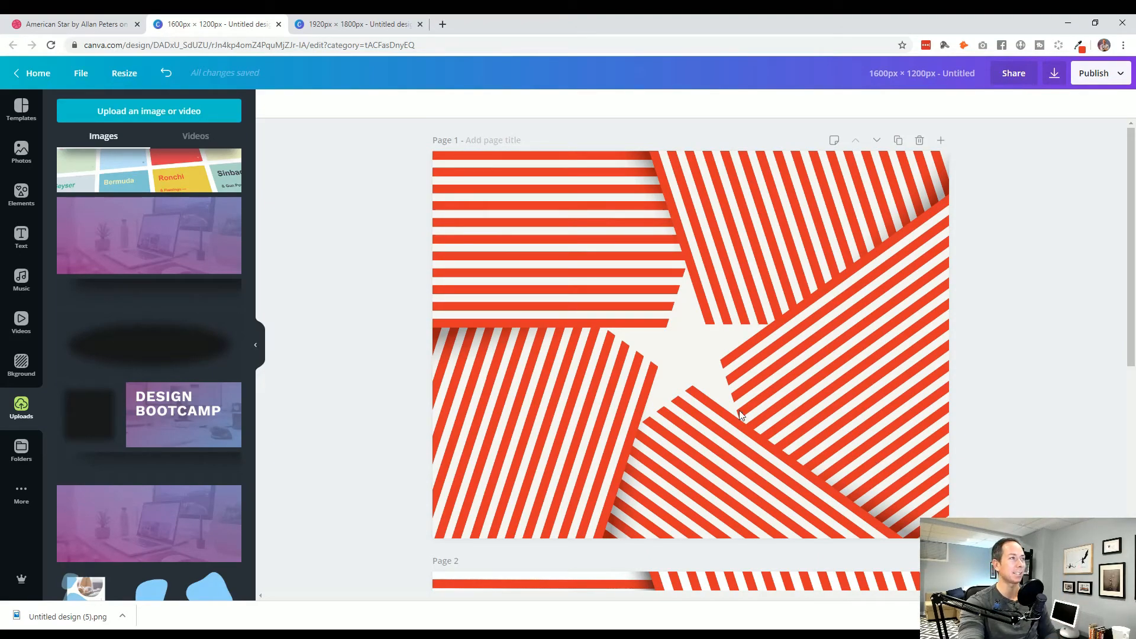
left_click(89, 27)
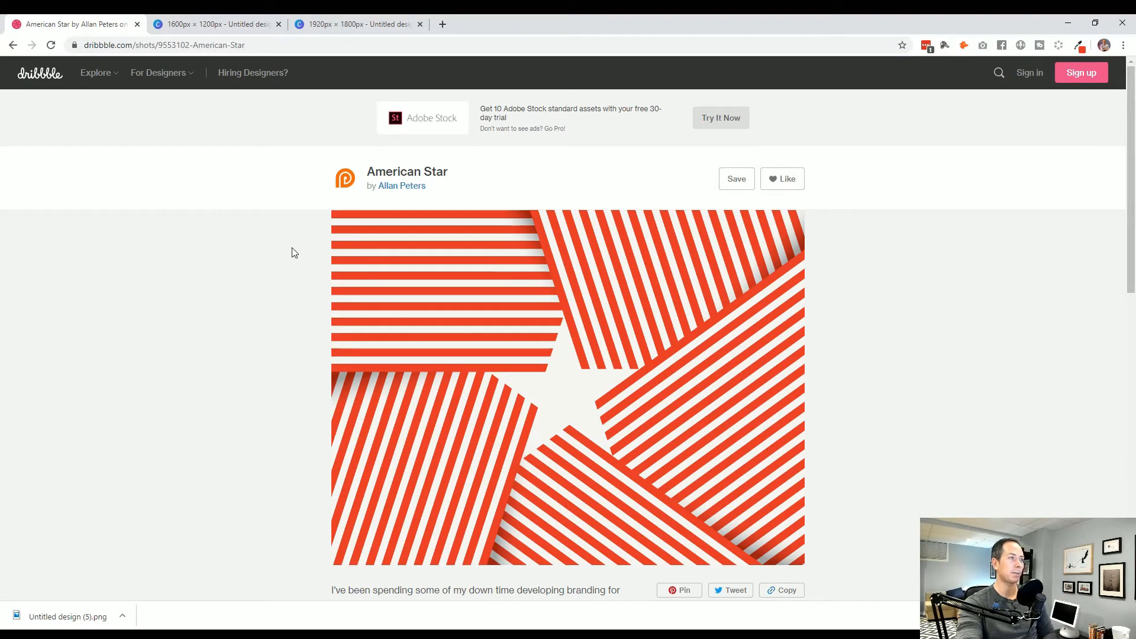
left_click(213, 24)
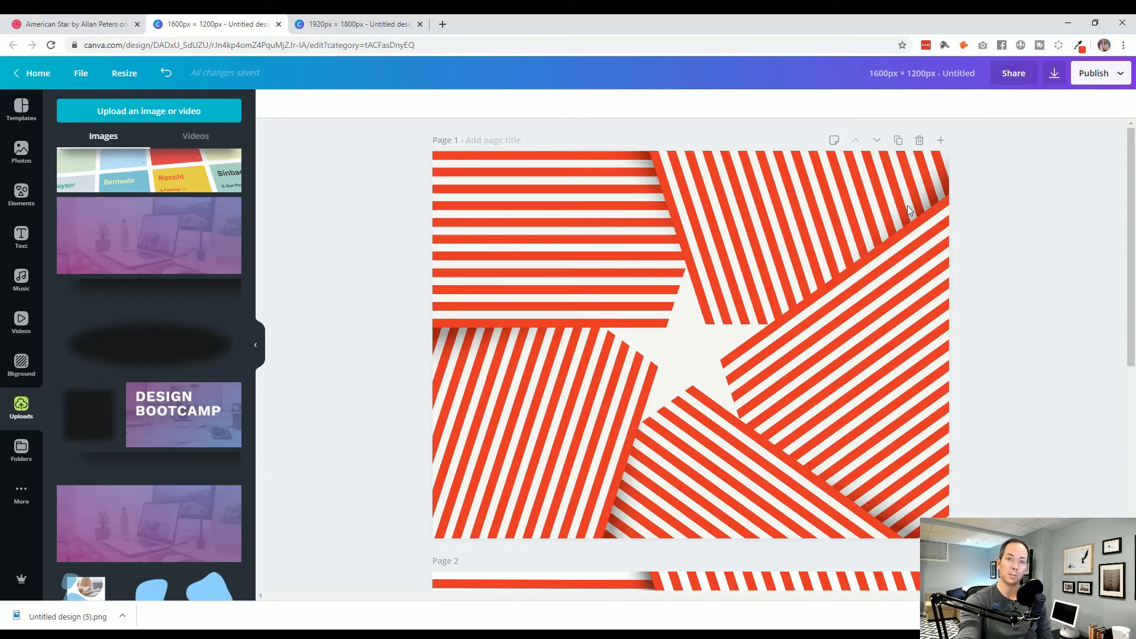
Step: In the 1920 × 1800 design, dismiss the published-design message and examine the page 1 stripes at 50% zoom
left_click(348, 24)
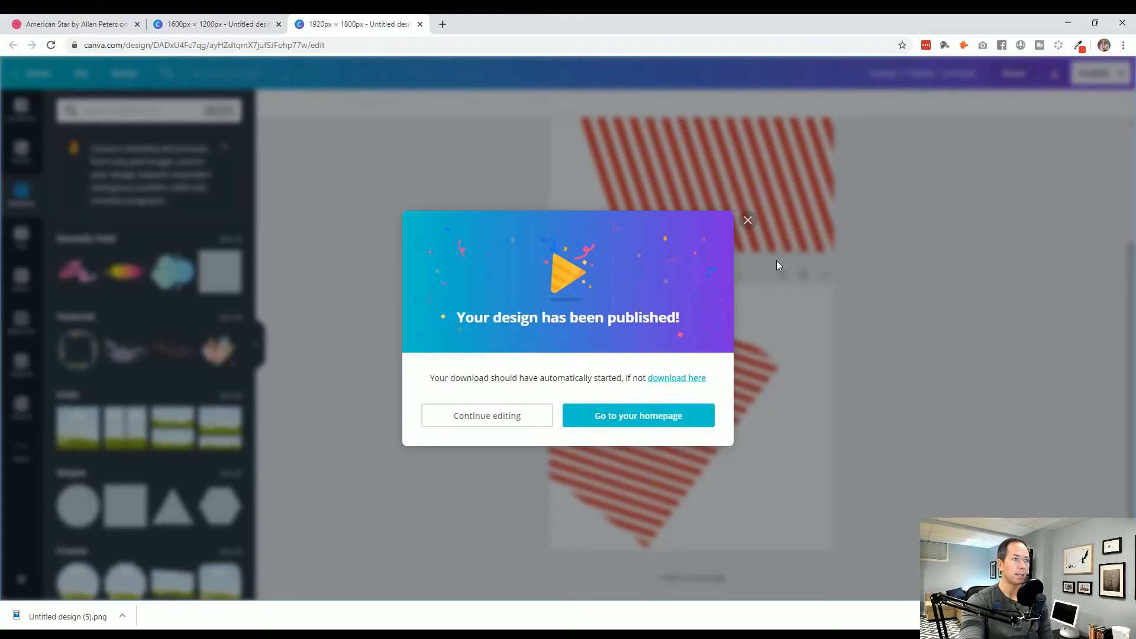
left_click(748, 229)
scroll(806, 274, "up", 3)
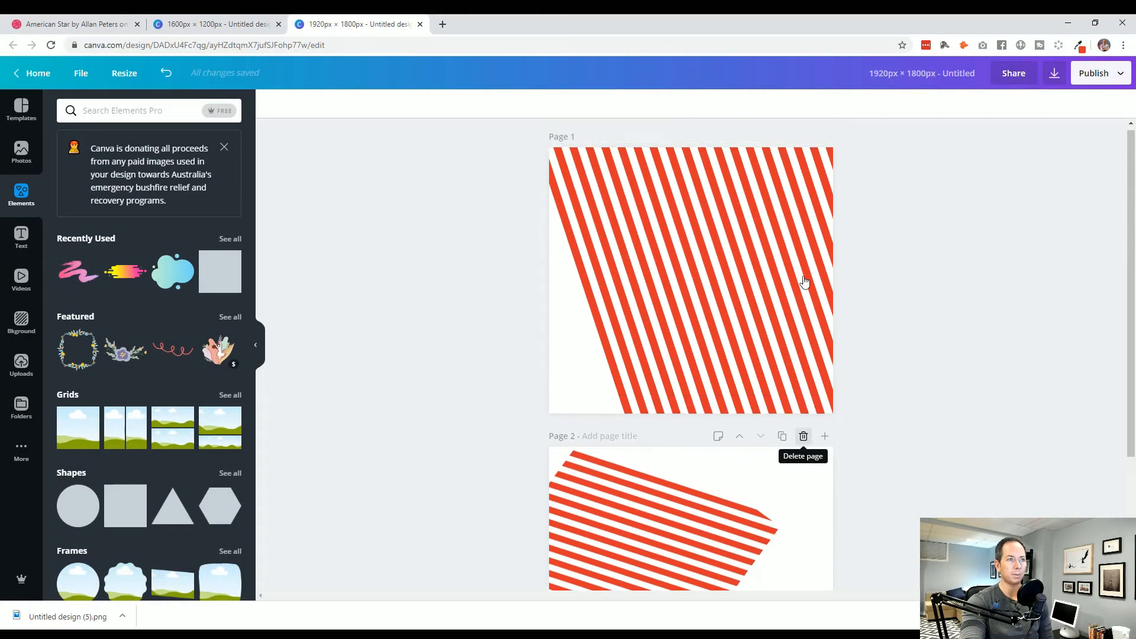
left_click(1013, 574)
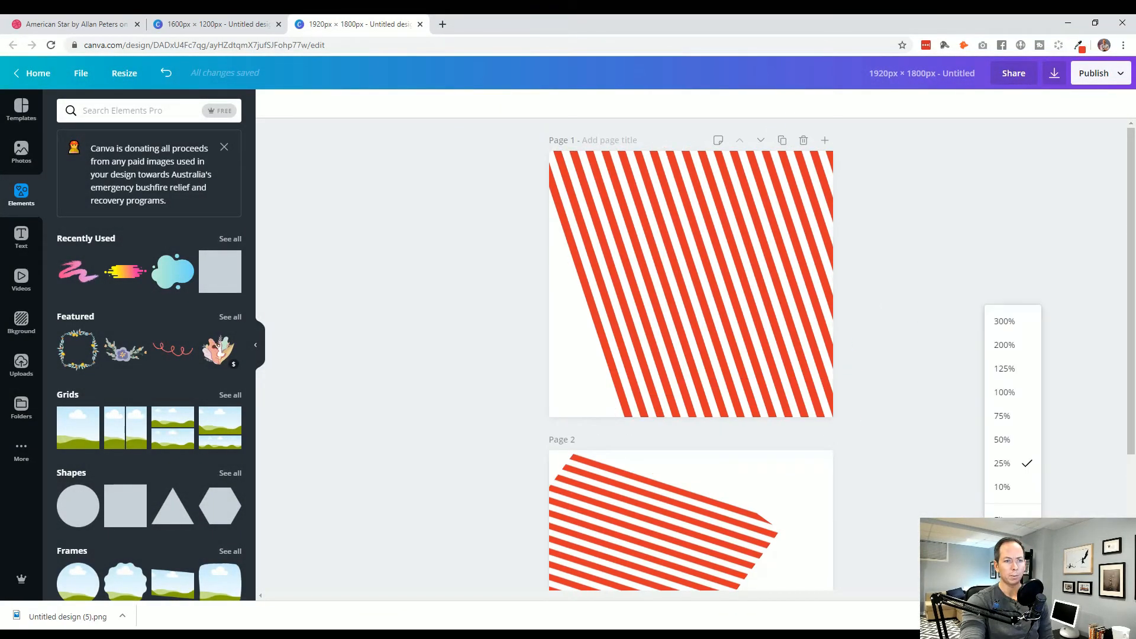
left_click(1005, 417)
left_click(1013, 574)
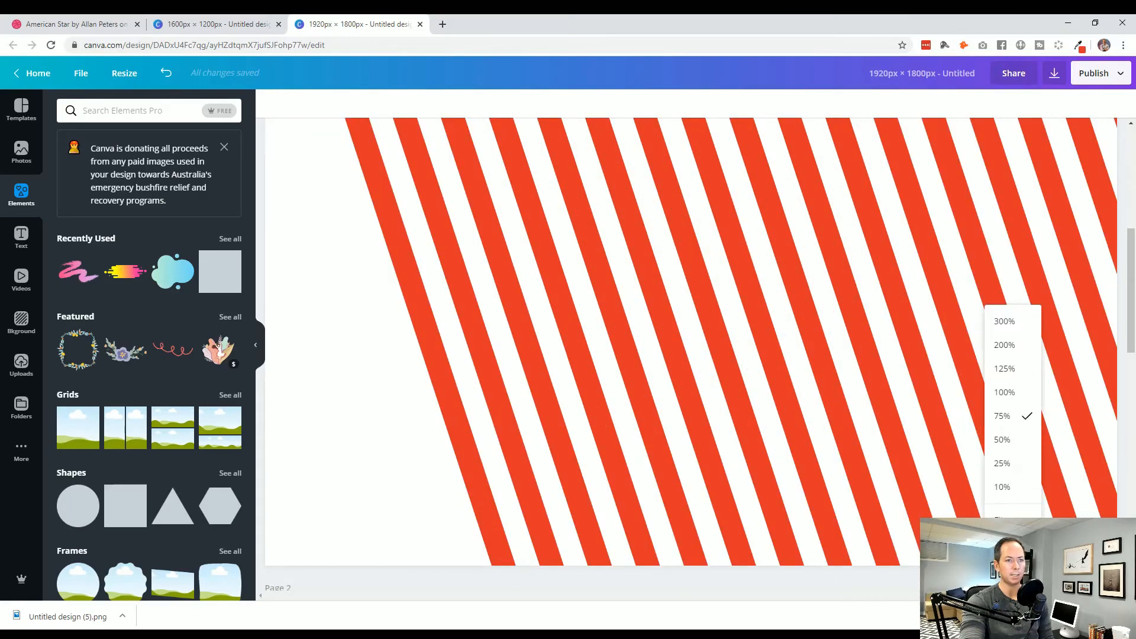
left_click(1003, 440)
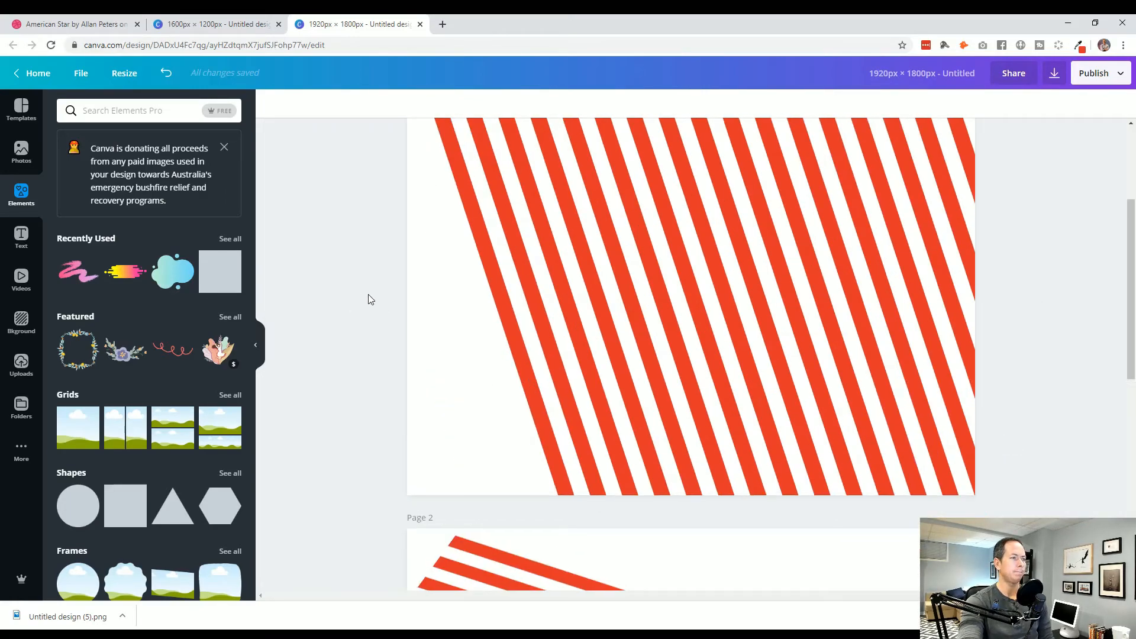
scroll(419, 349, "up", 2)
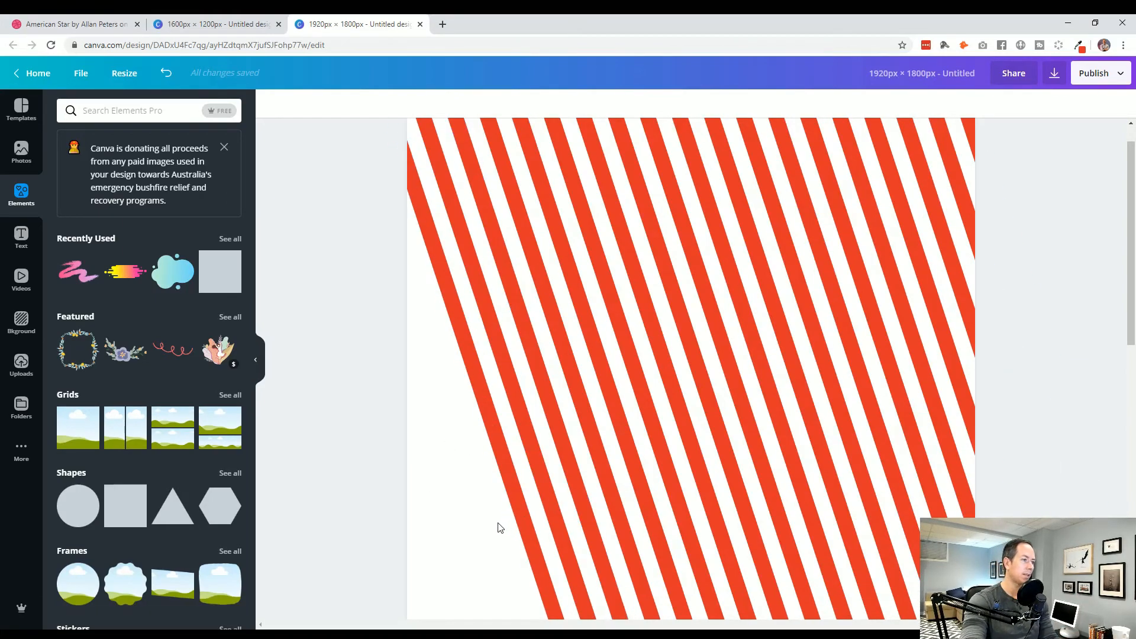
scroll(452, 491, "down", 1)
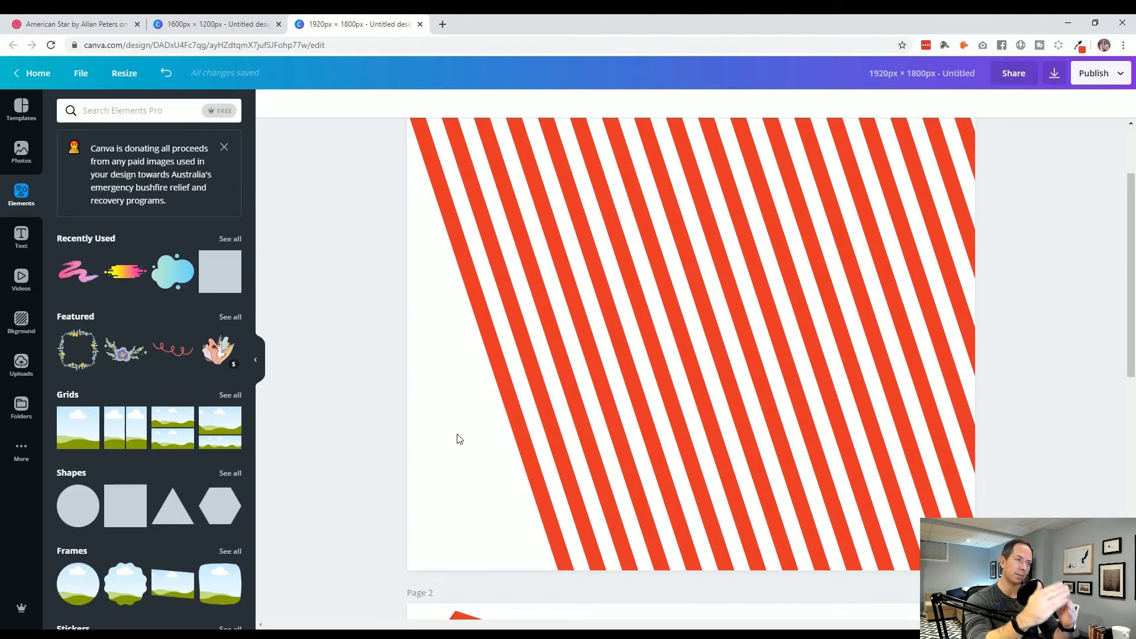
Step: Add the uploaded purple desk photo to page 2 of the 1600 × 1200 design and send it behind all the striped sections
left_click(187, 24)
scroll(395, 447, "down", 5)
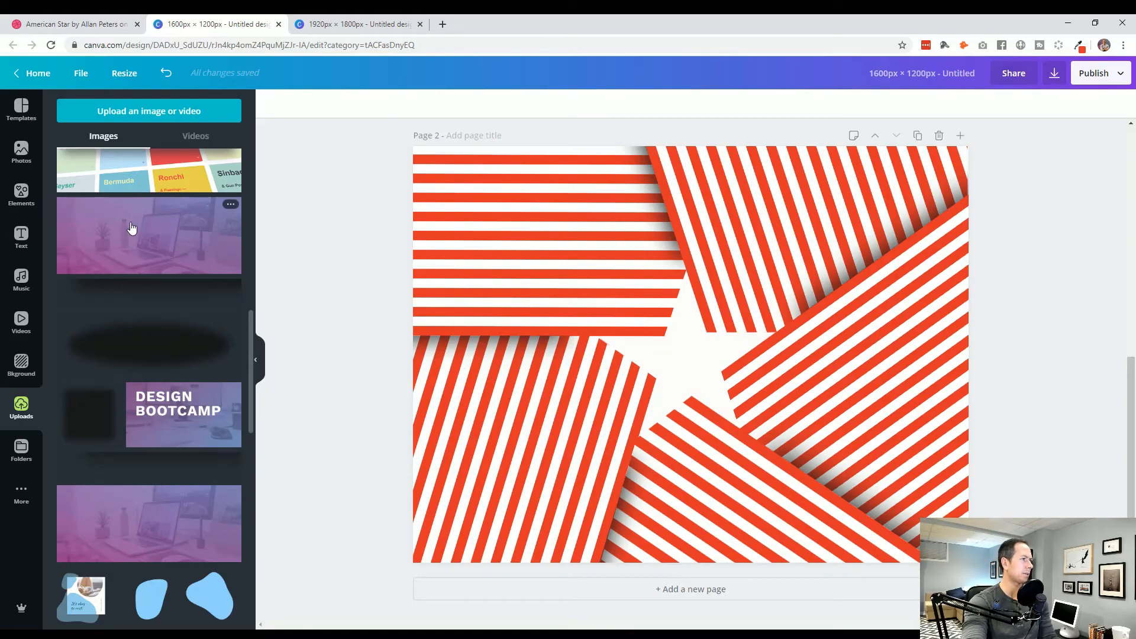
left_click_drag(119, 239, 1055, 273)
left_click(152, 256)
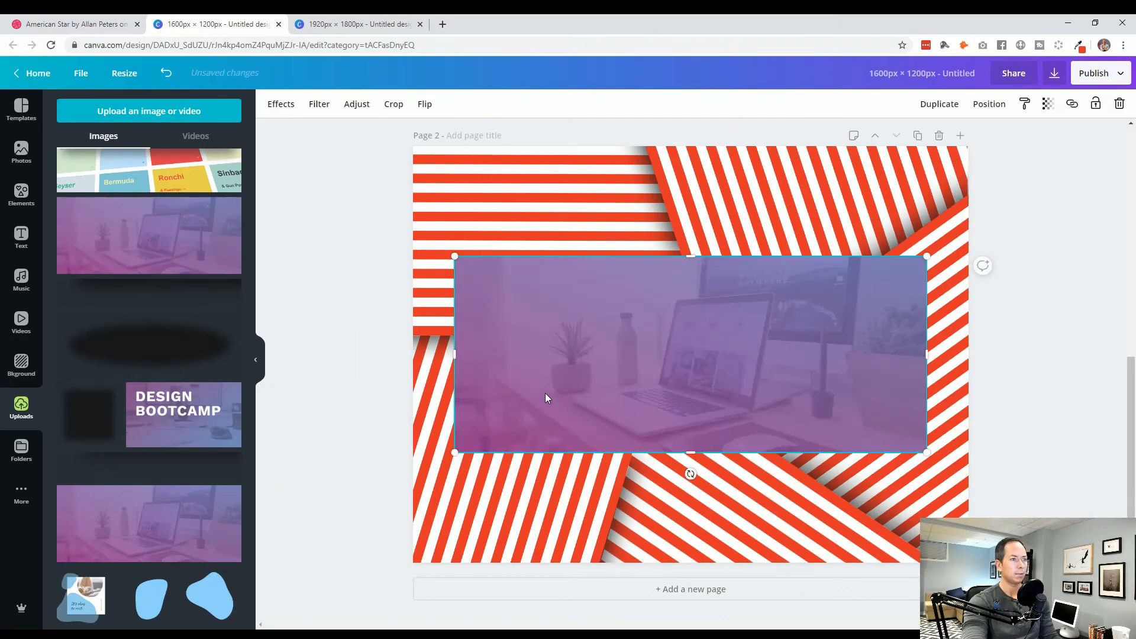
right_click(573, 359)
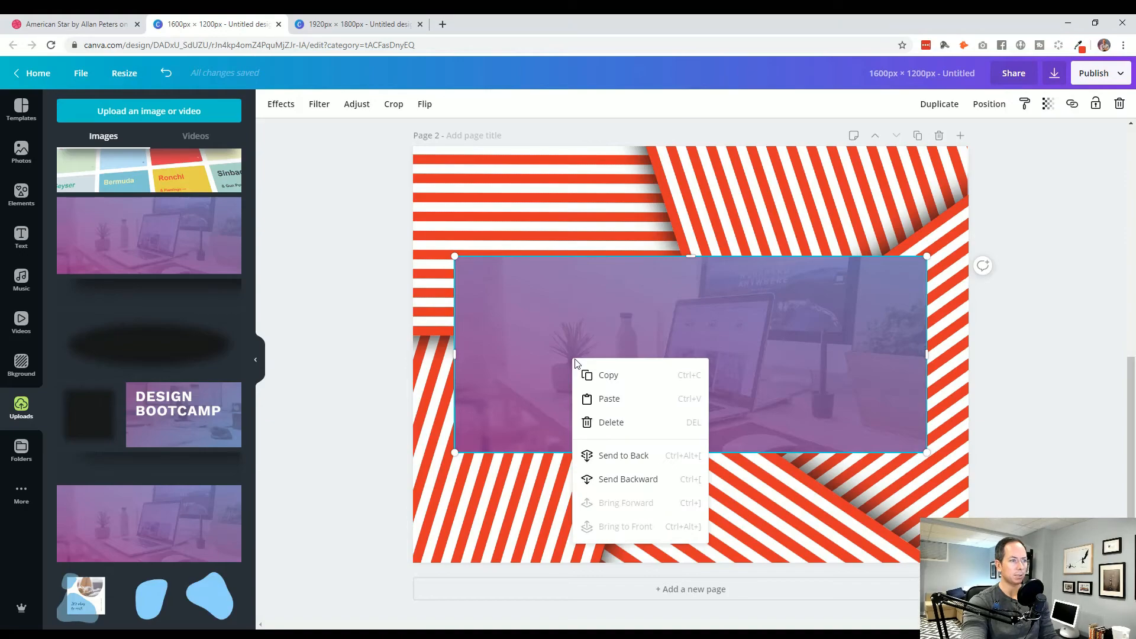
left_click(609, 459)
left_click(347, 462)
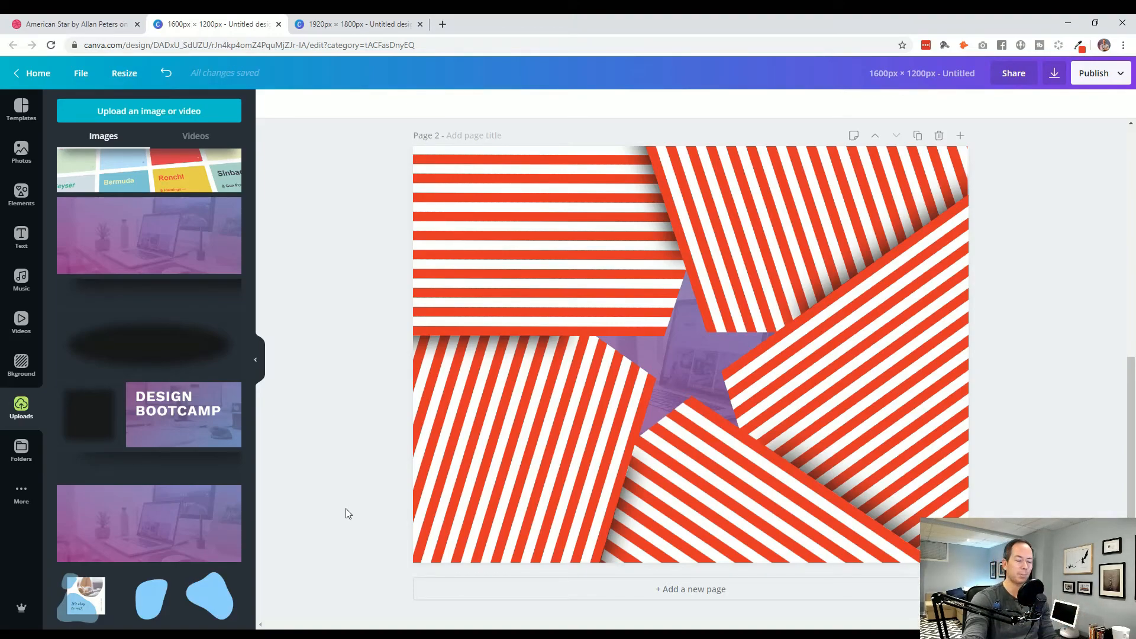
Step: Undo sending the purple desk photo to the back and adding it to page 2
key("ctrl+z")
key("ctrl+z")
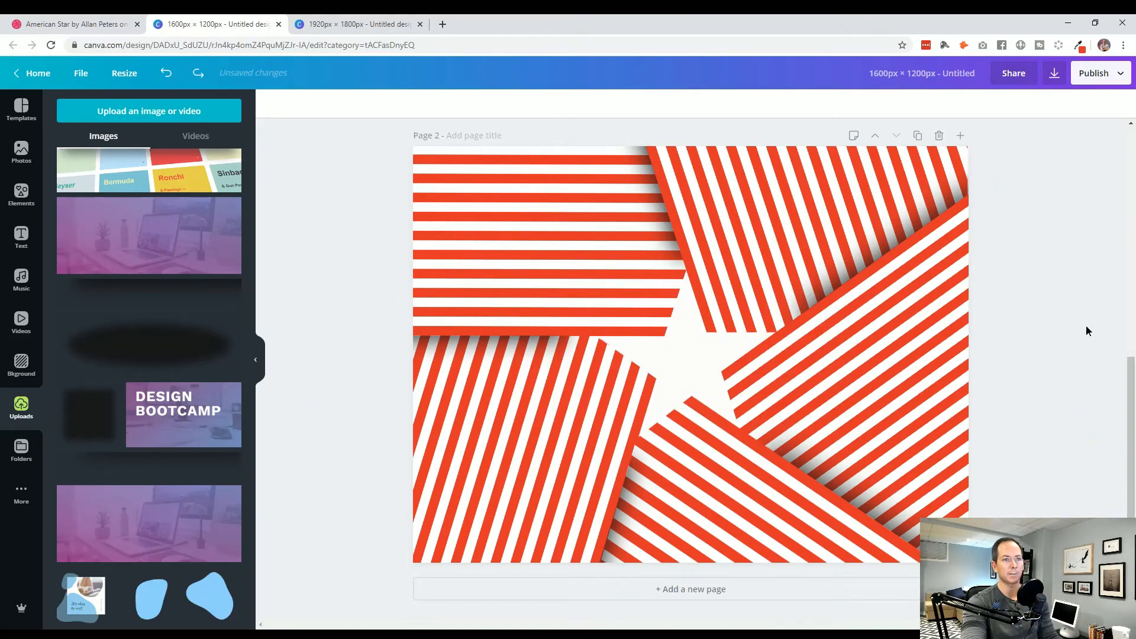
scroll(1086, 327, "up", 5)
scroll(1087, 333, "down", 5)
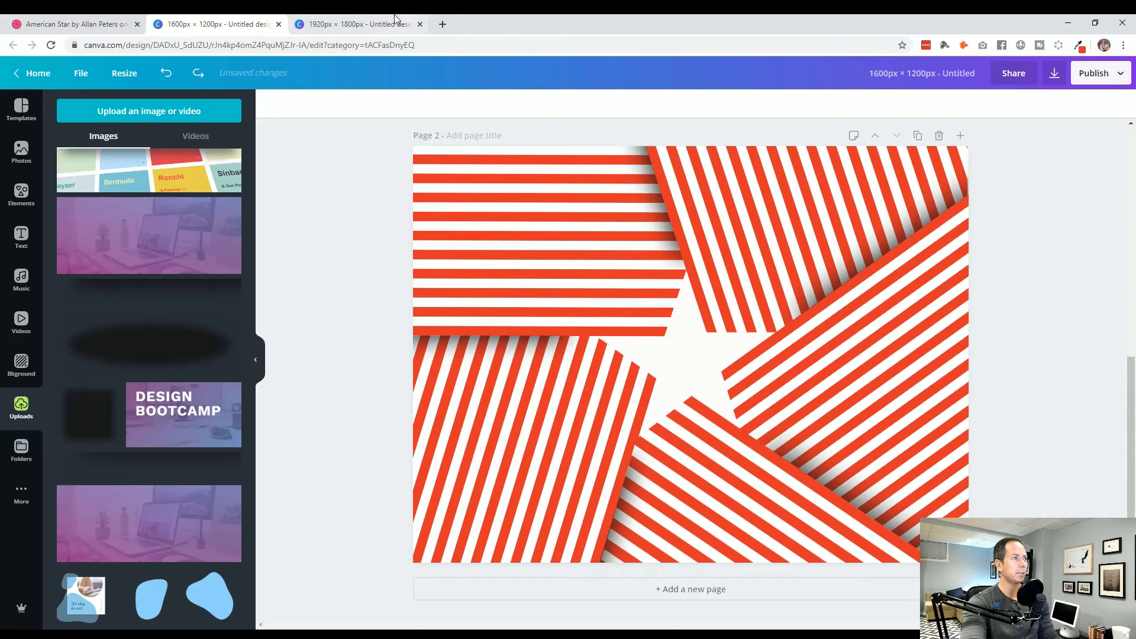
Step: Inspect the rotated section images on page 2 of the artwork and their source stripe pages in the 1920 × 1800 design
left_click(355, 24)
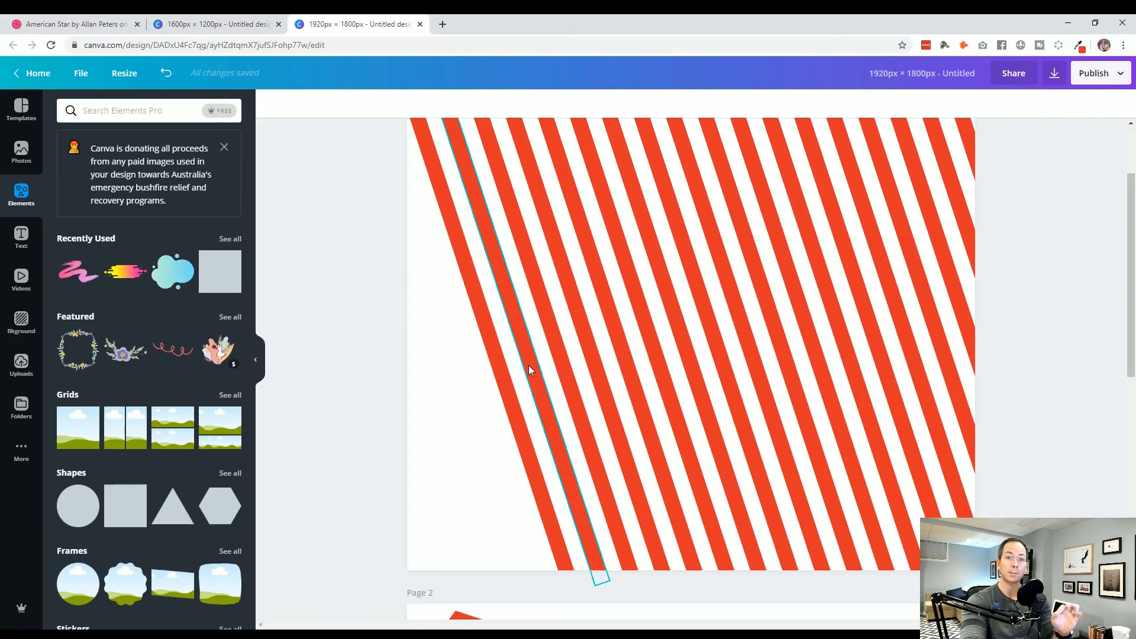
left_click(216, 23)
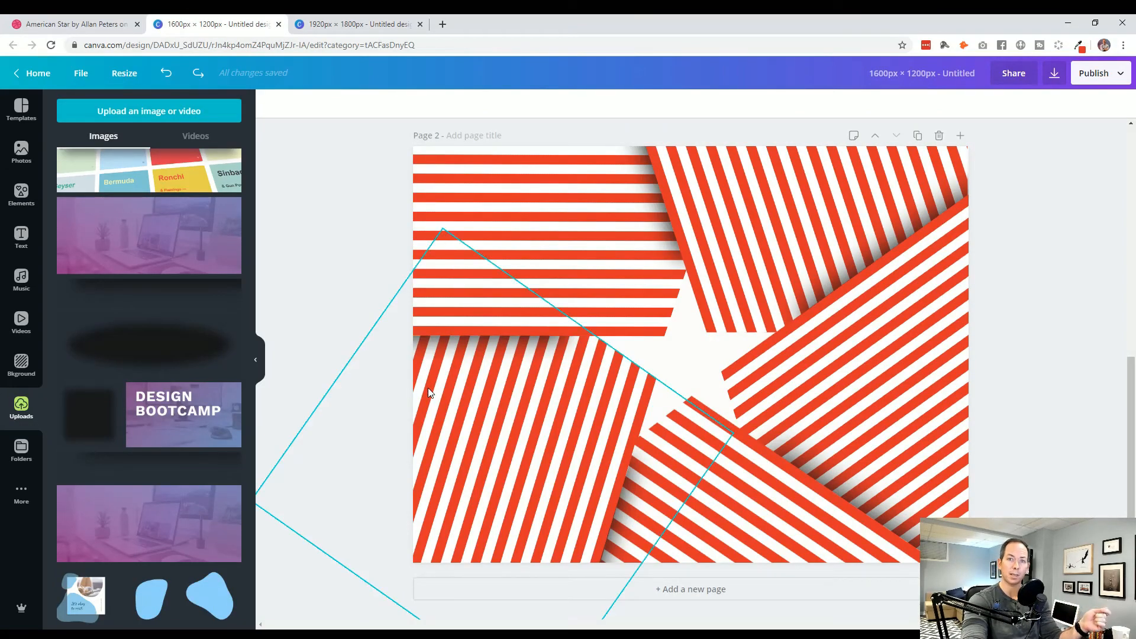
left_click(521, 494)
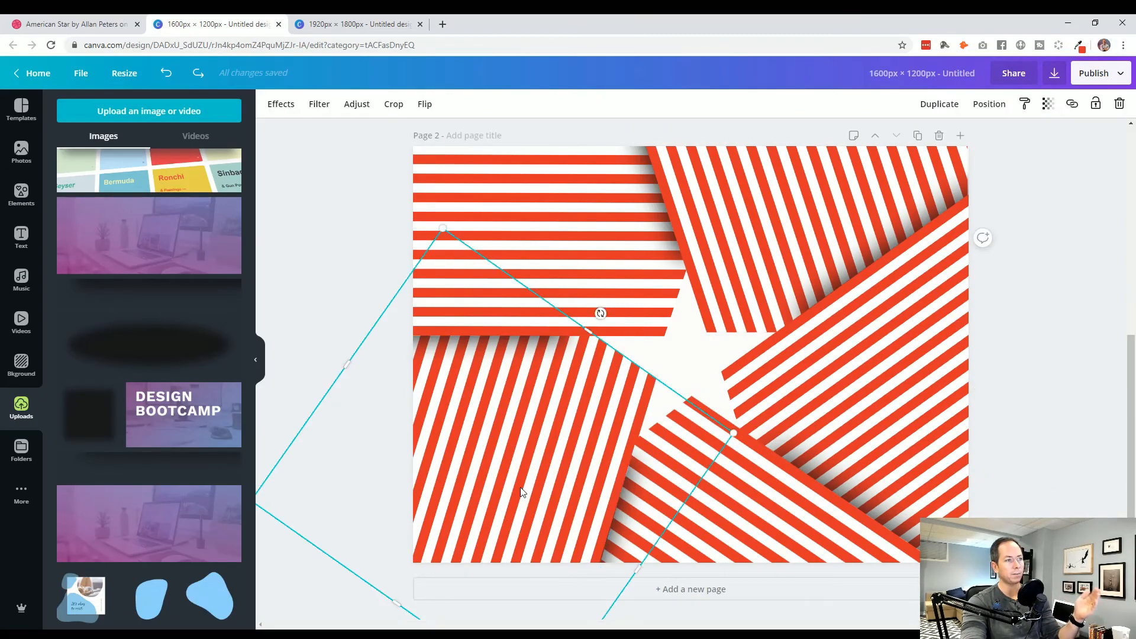
left_click(591, 270)
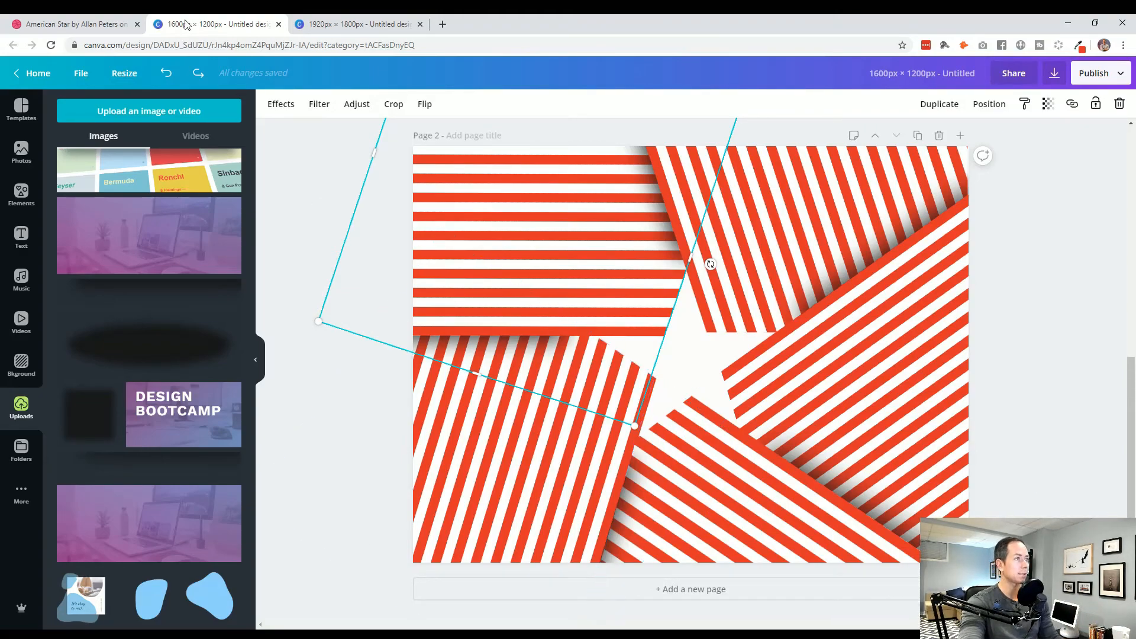
left_click(361, 25)
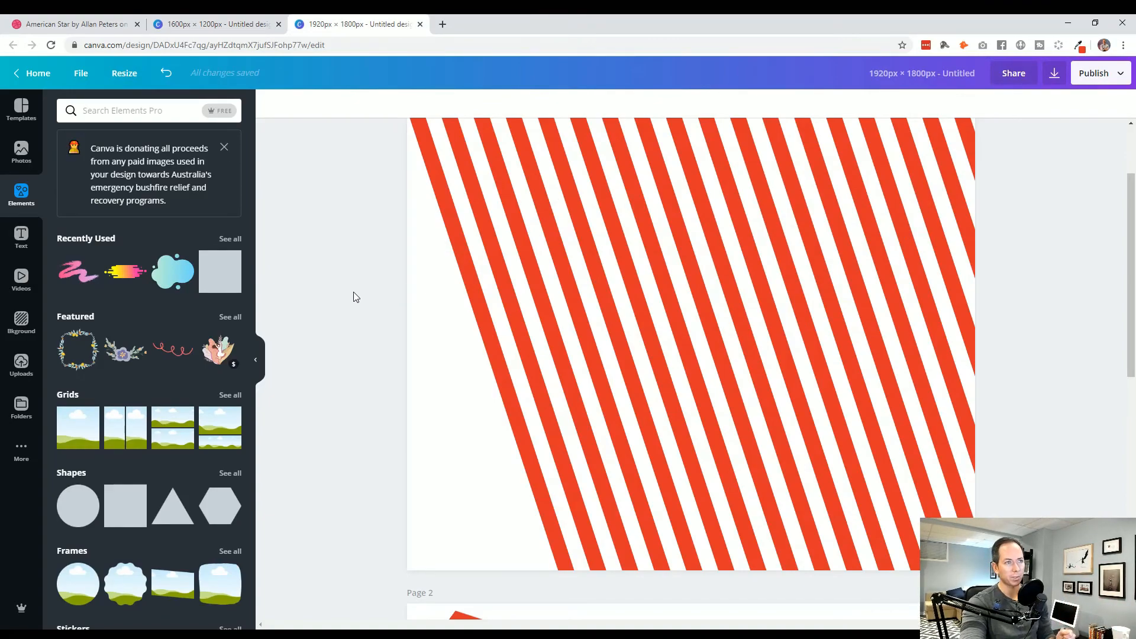
scroll(357, 352, "down", 9)
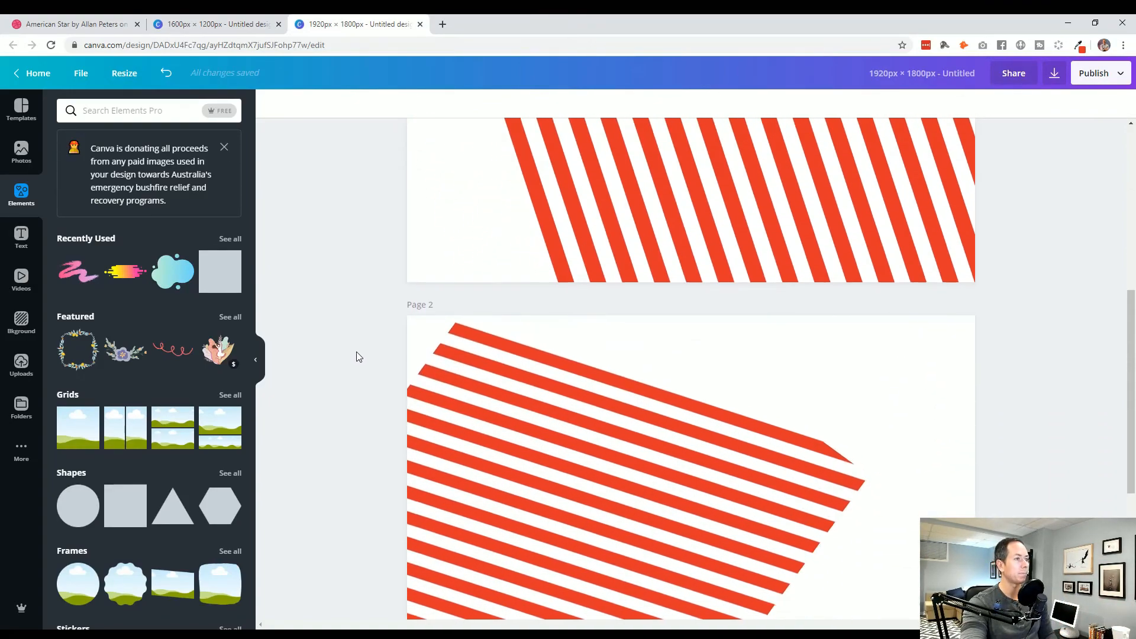
scroll(356, 352, "up", 3)
left_click(475, 368)
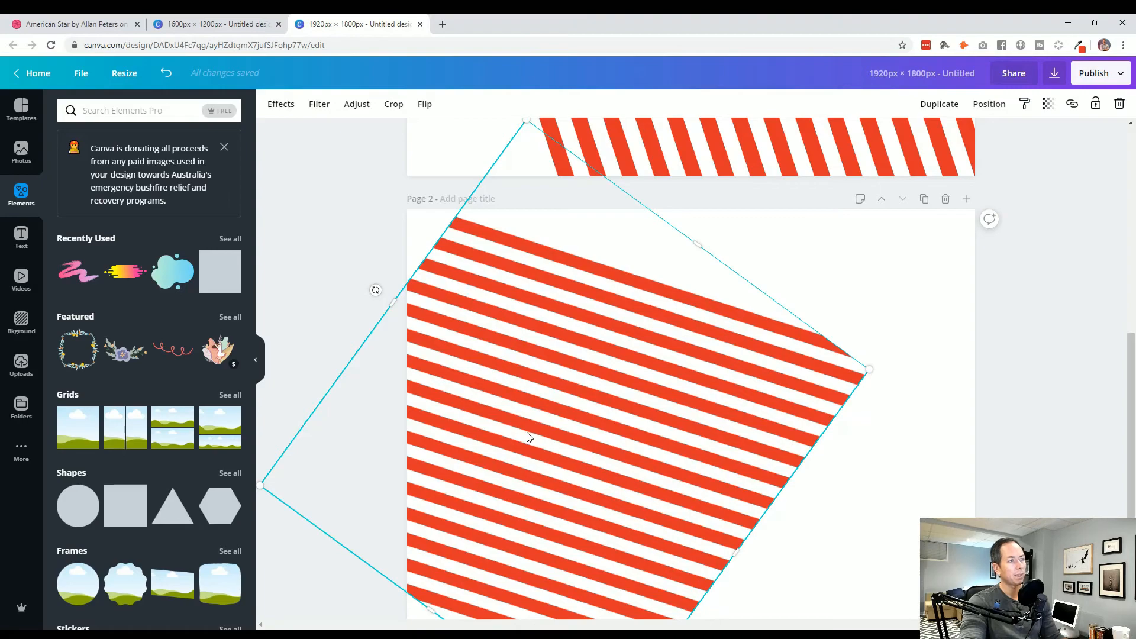
scroll(534, 423, "down", 1)
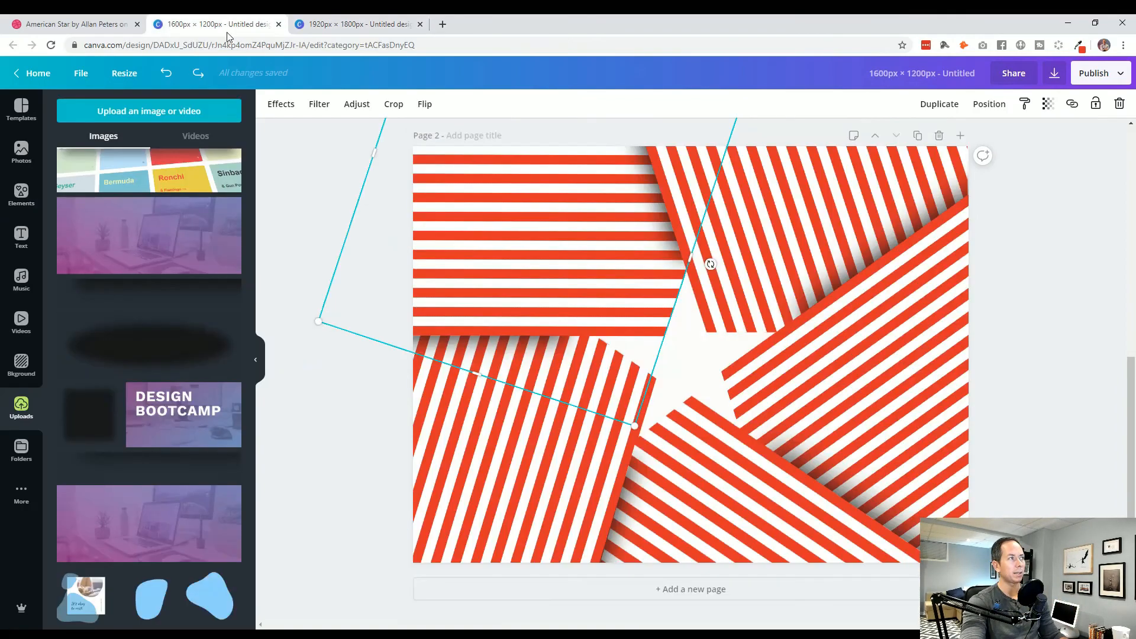
Step: Compare the recreated star on page 2 with the page 1 reference in the 1600 × 1200 design, leaving nothing selected
left_click(229, 23)
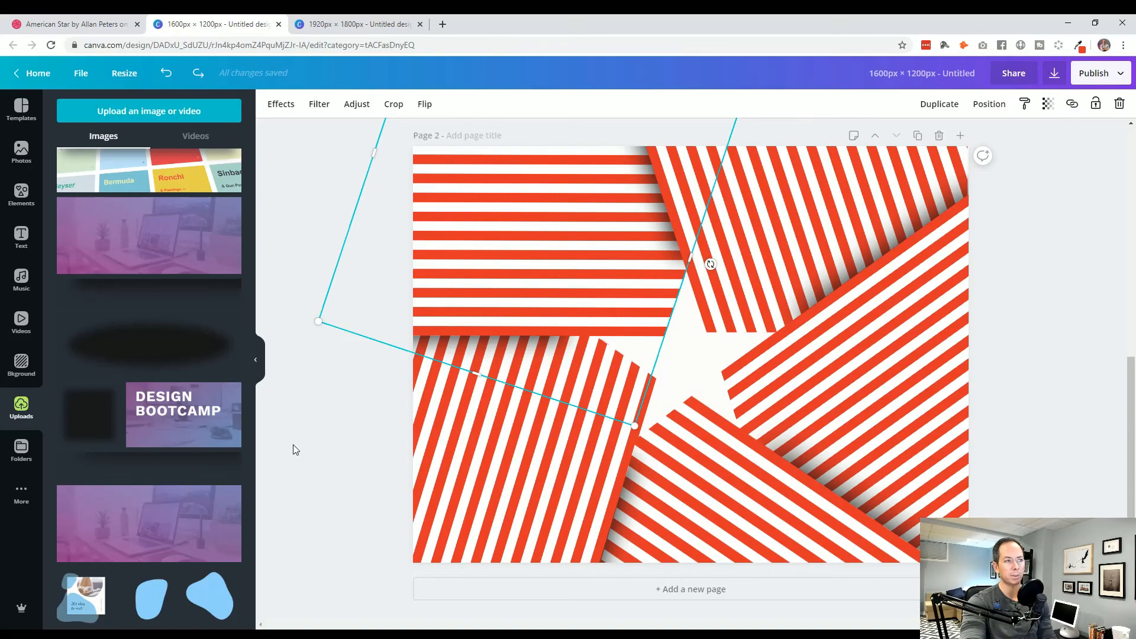
scroll(366, 446, "up", 8)
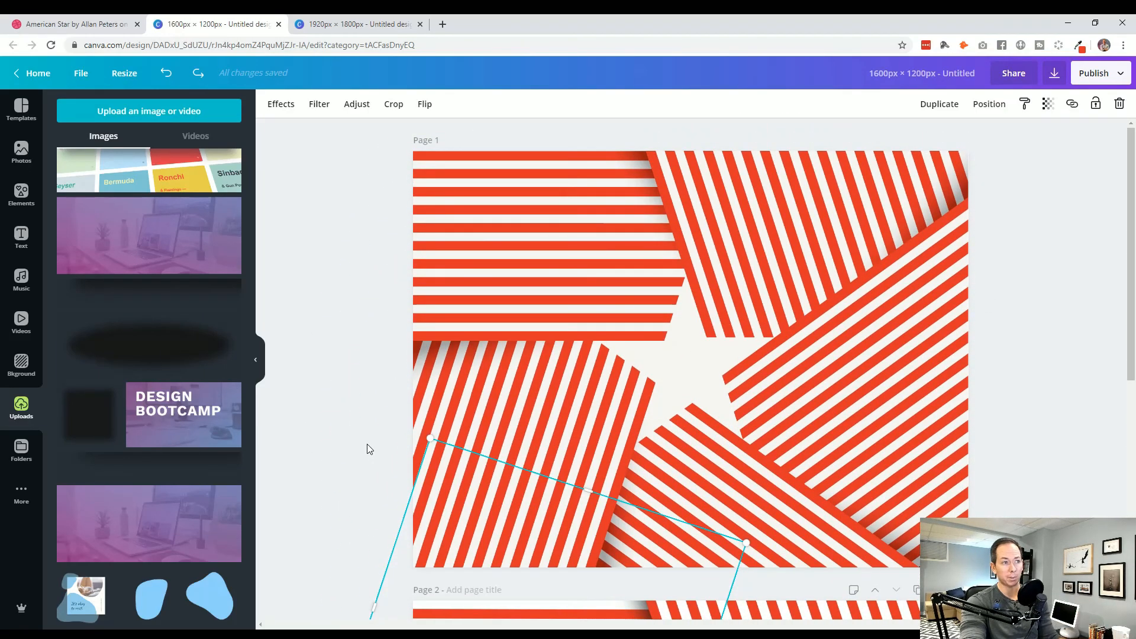
scroll(367, 449, "down", 8)
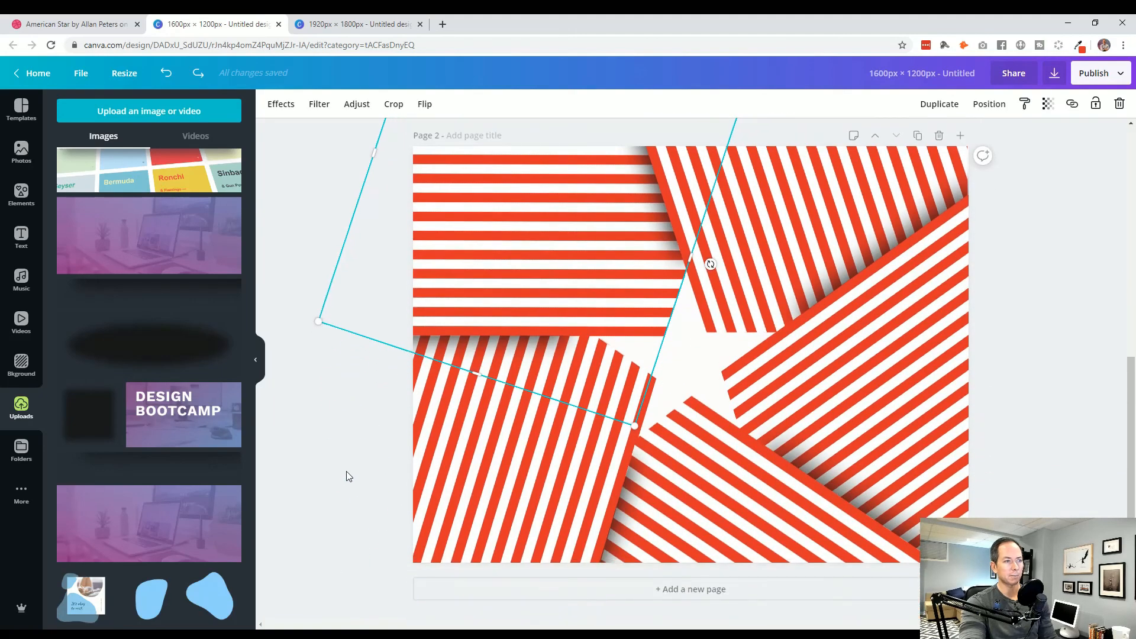
left_click(303, 531)
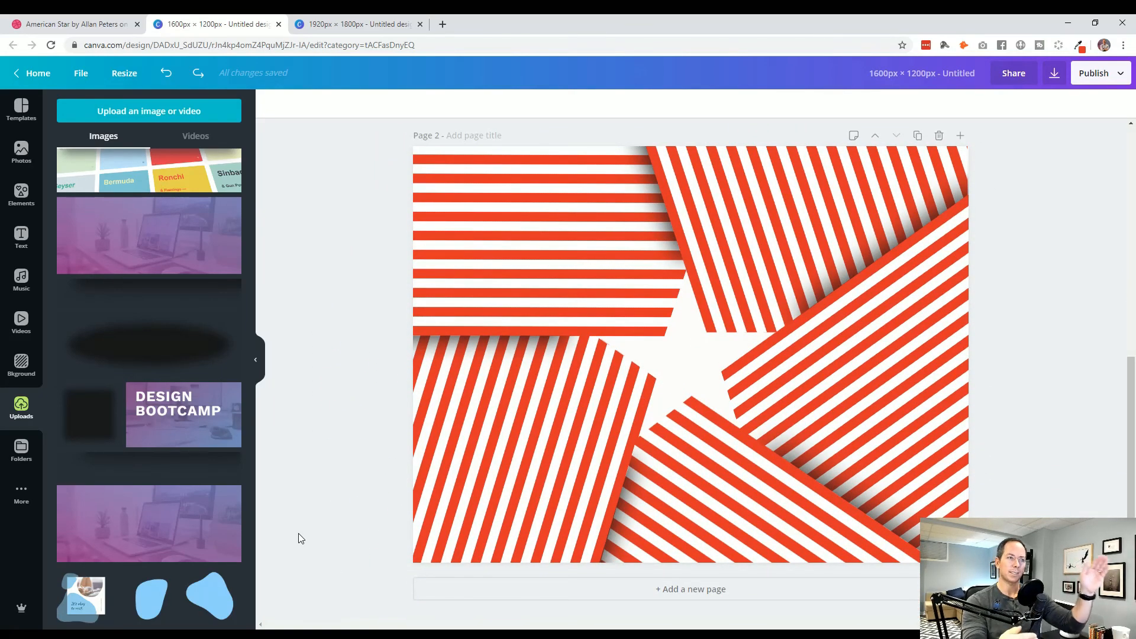